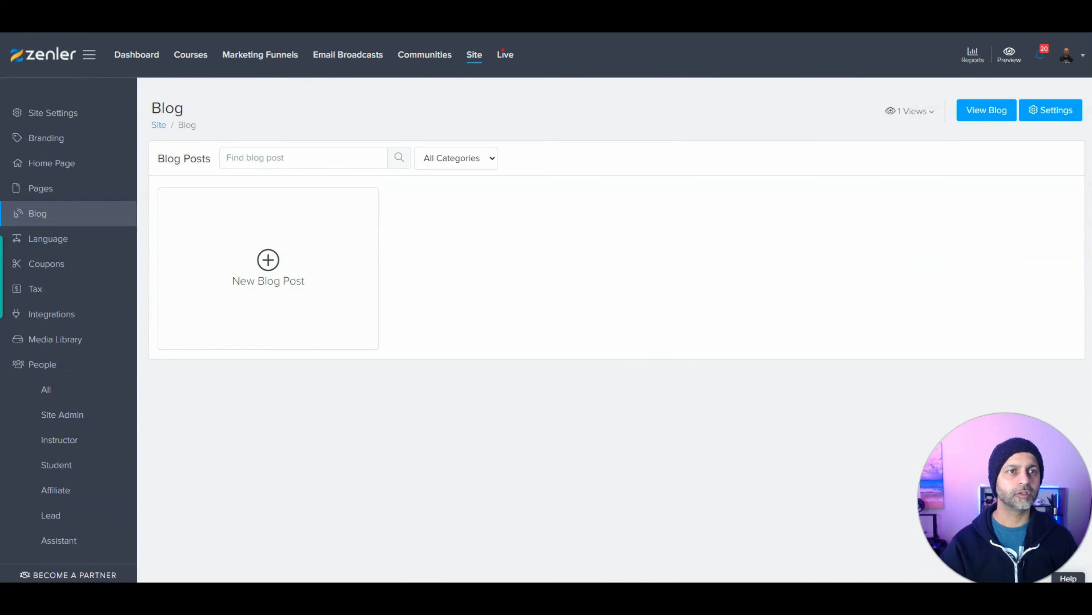
- Open the dashboard and review the sales overview, recent orders and live stream of enrollments
{"action": "left_click", "coordinate": [203, 56]}
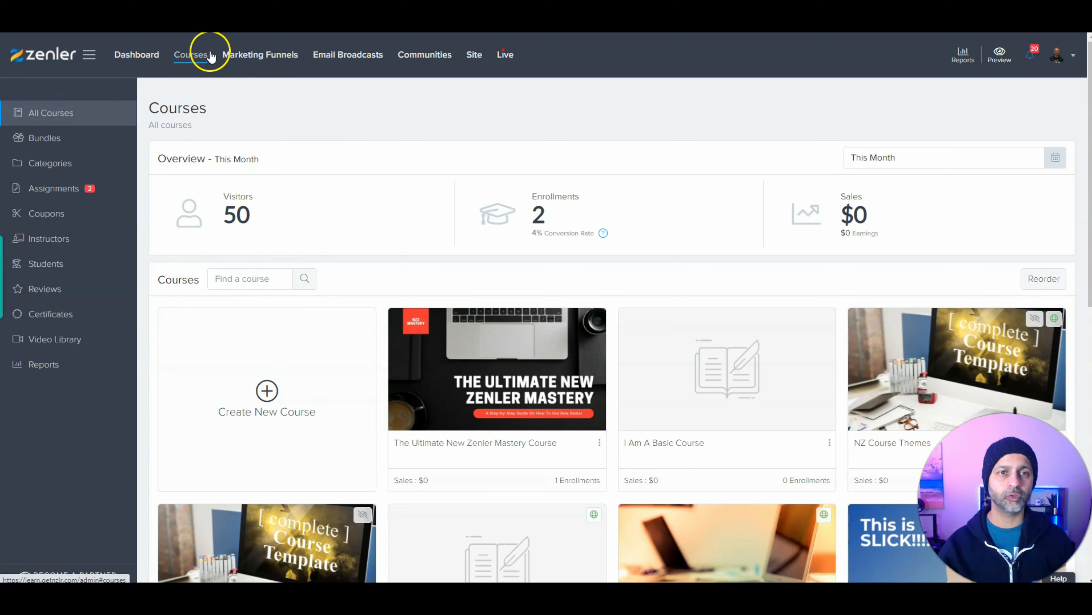
{"action": "left_click", "coordinate": [141, 54]}
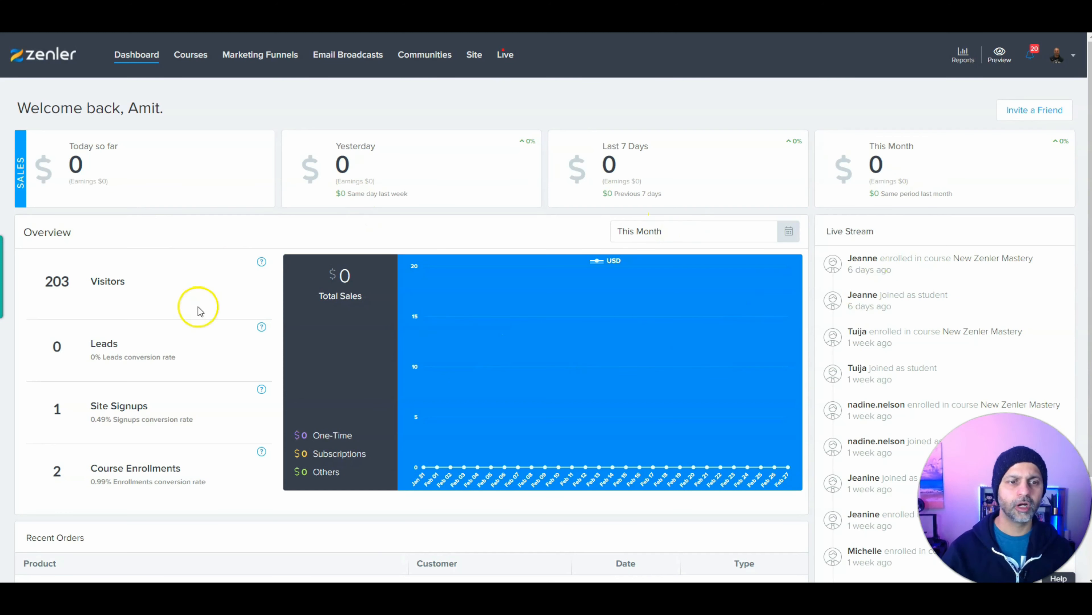
{"action": "scroll", "coordinate": [66, 297], "scroll_direction": "down", "scroll_amount": 3}
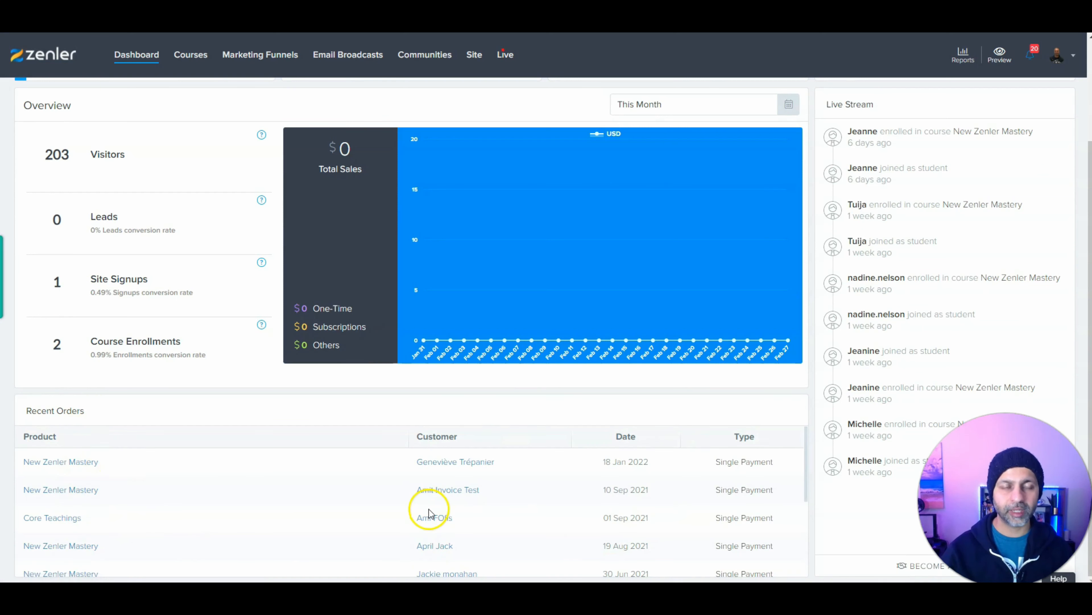
{"action": "scroll", "coordinate": [765, 414], "scroll_direction": "up", "scroll_amount": 3}
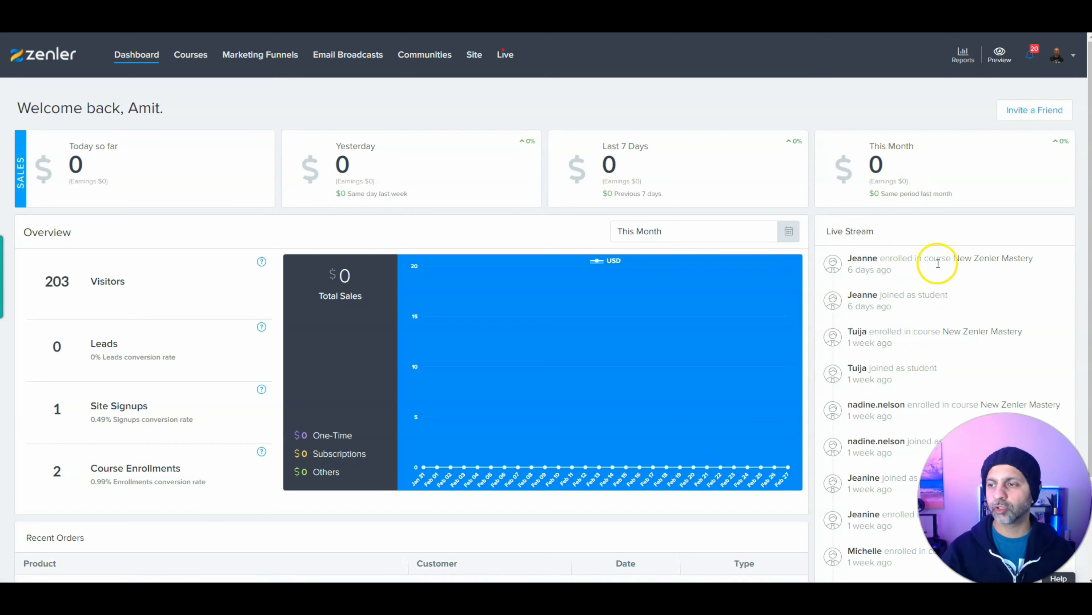
{"action": "scroll", "coordinate": [937, 269], "scroll_direction": "down", "scroll_amount": 3}
{"action": "scroll", "coordinate": [936, 318], "scroll_direction": "up", "scroll_amount": 3}
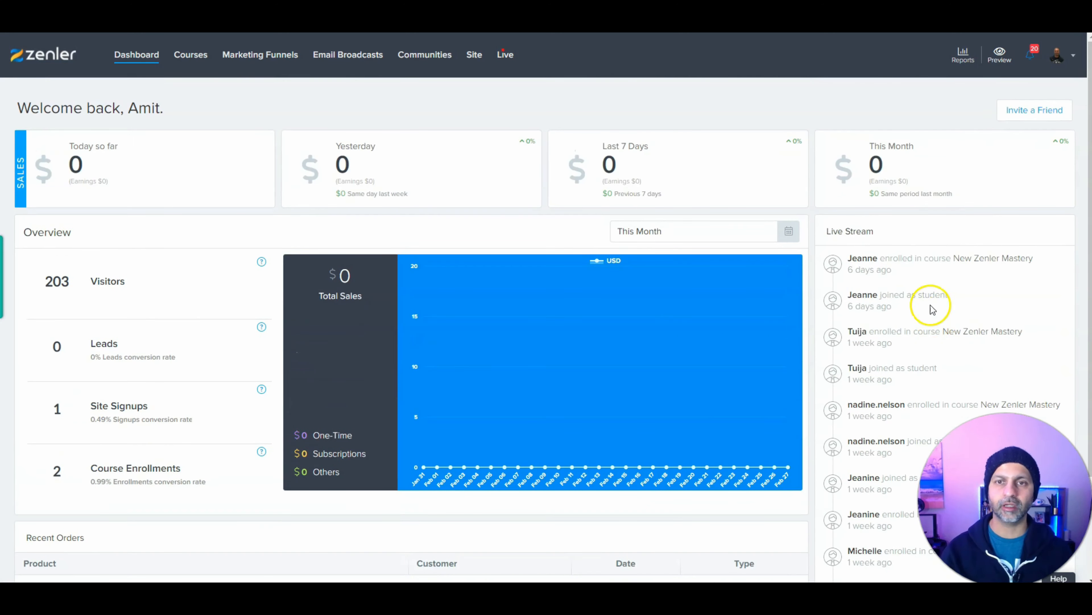
- View the courses overview, and start a new marketing funnel to compare the Lead Magnet and Video Series types
{"action": "left_click", "coordinate": [202, 57]}
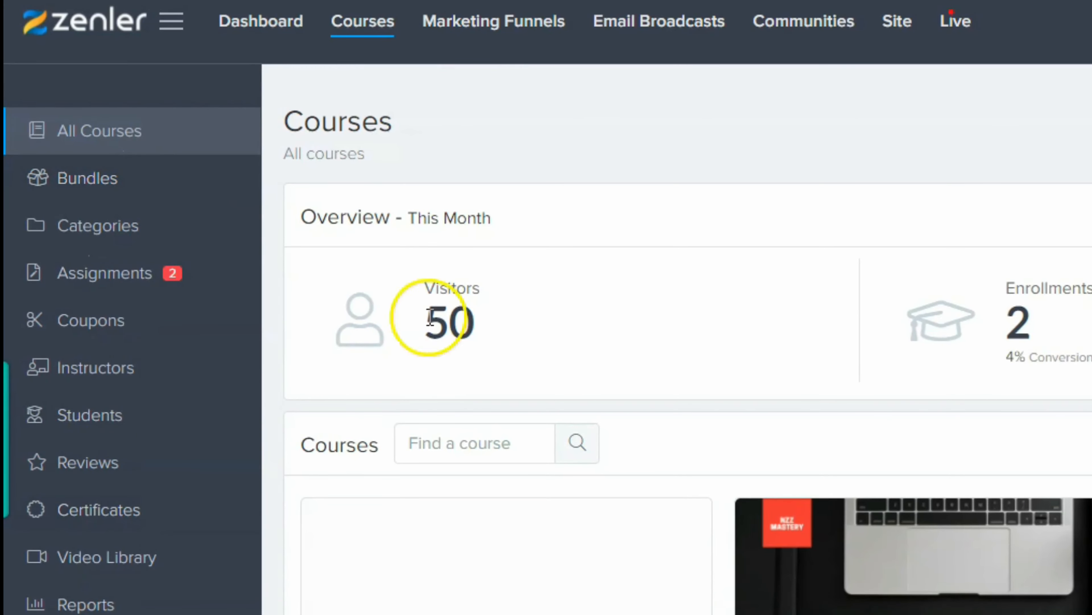
{"action": "left_click", "coordinate": [493, 26]}
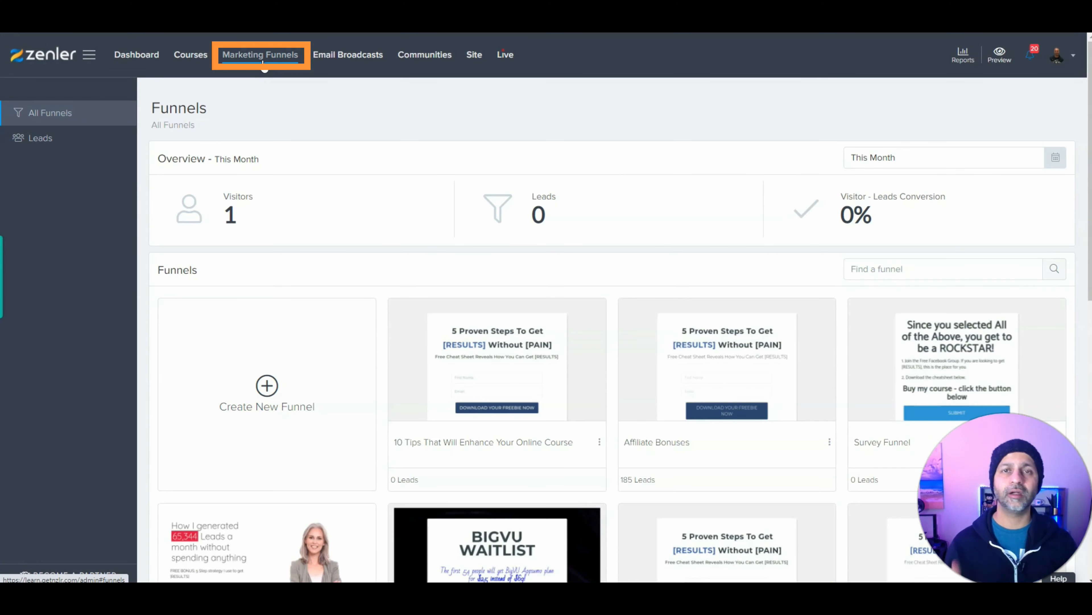
{"action": "left_click", "coordinate": [255, 435]}
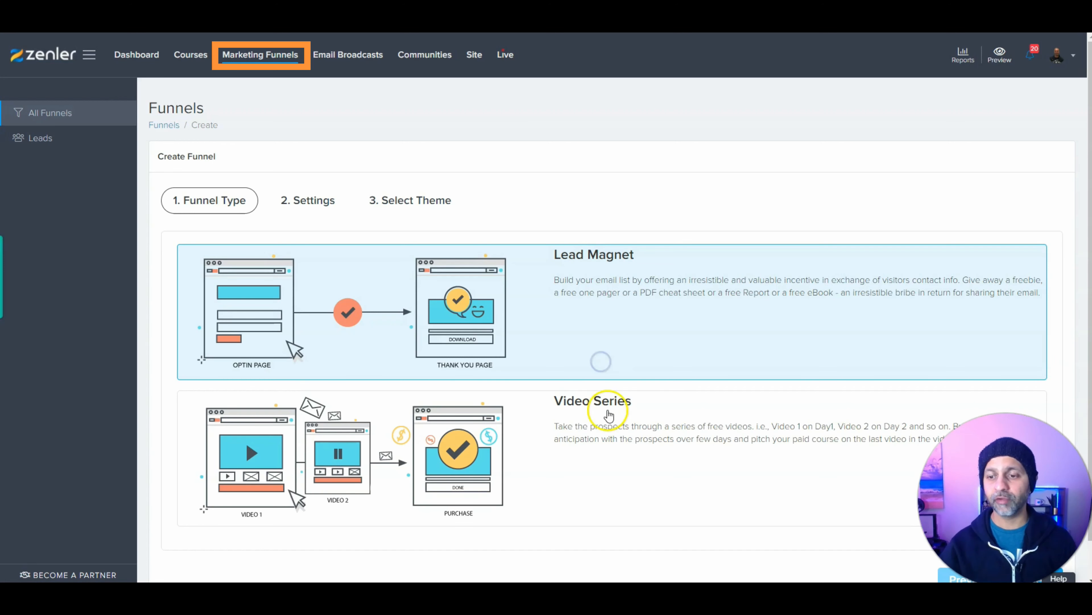
{"action": "left_click", "coordinate": [607, 414]}
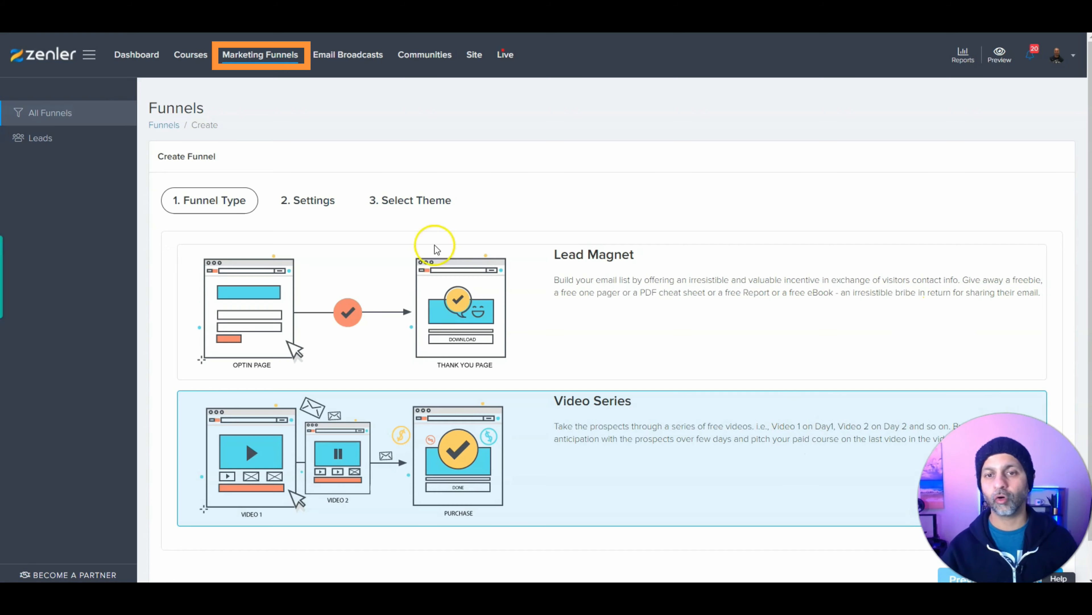
{"action": "left_click", "coordinate": [646, 292]}
{"action": "left_click", "coordinate": [638, 402]}
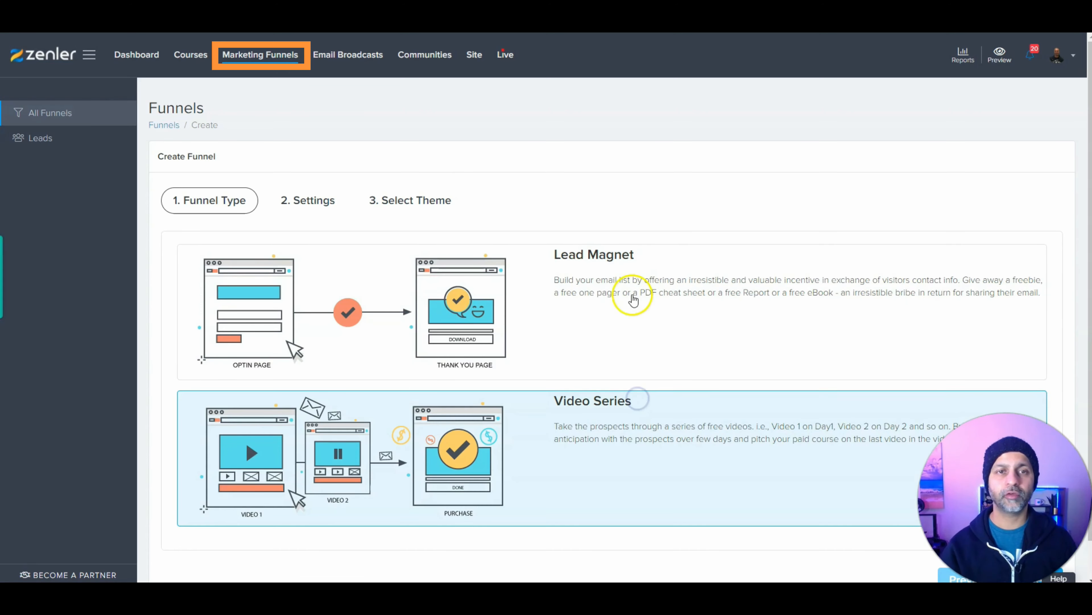
- Look over the email broadcasts overview and the communities list, including the form for adding a community
{"action": "left_click", "coordinate": [352, 57]}
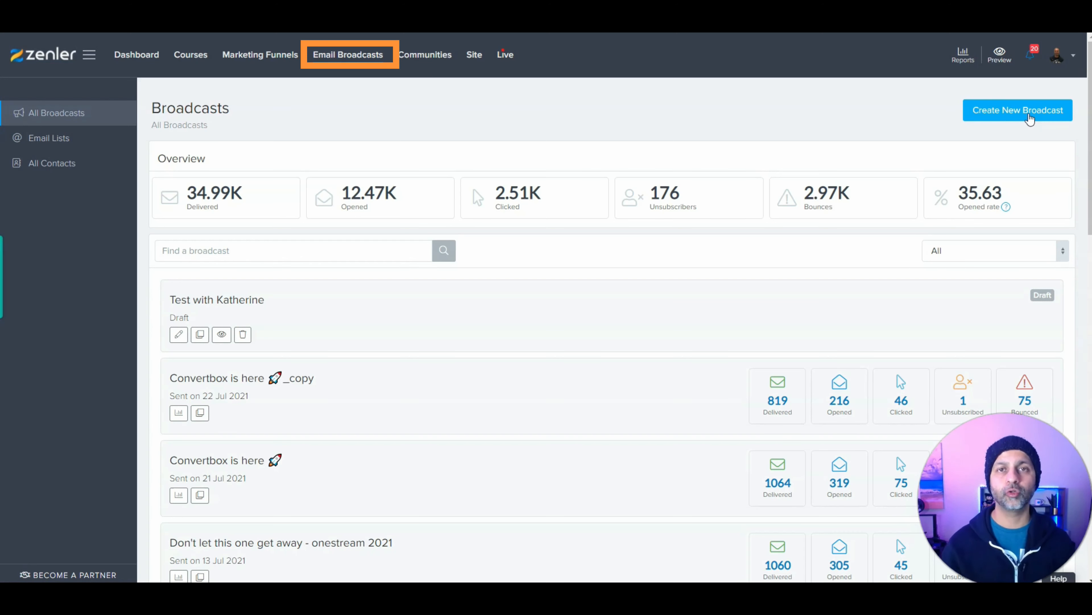
{"action": "left_click", "coordinate": [423, 57]}
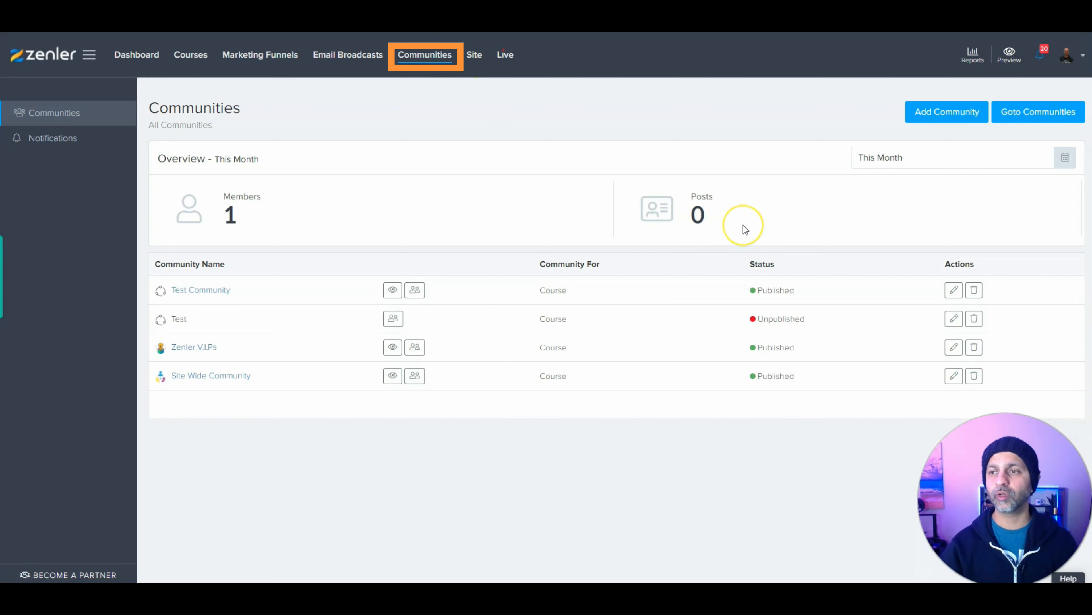
{"action": "left_click", "coordinate": [921, 115]}
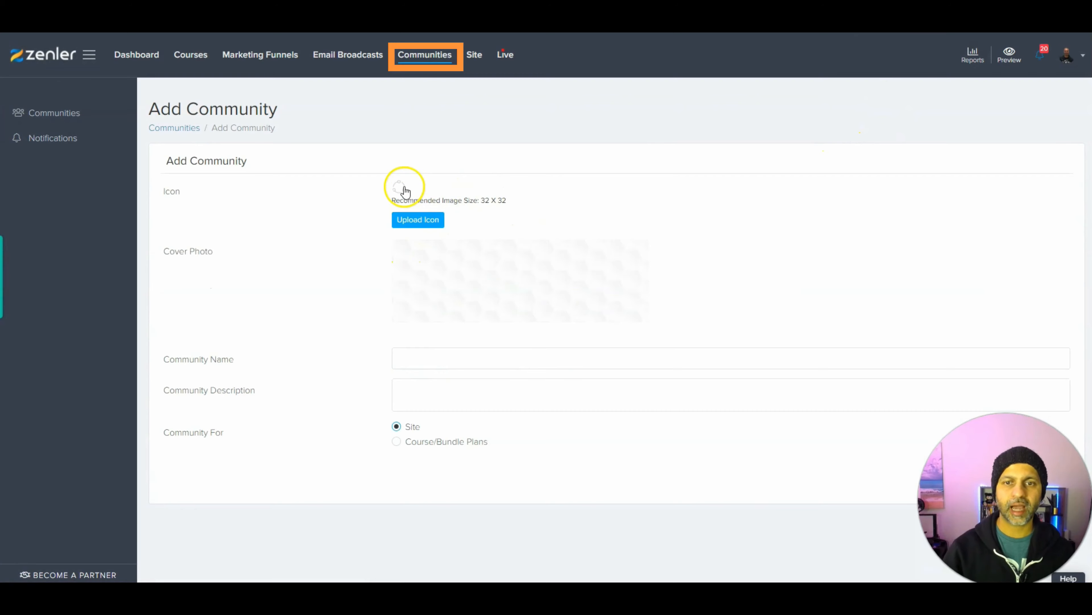
{"action": "left_click", "coordinate": [168, 131]}
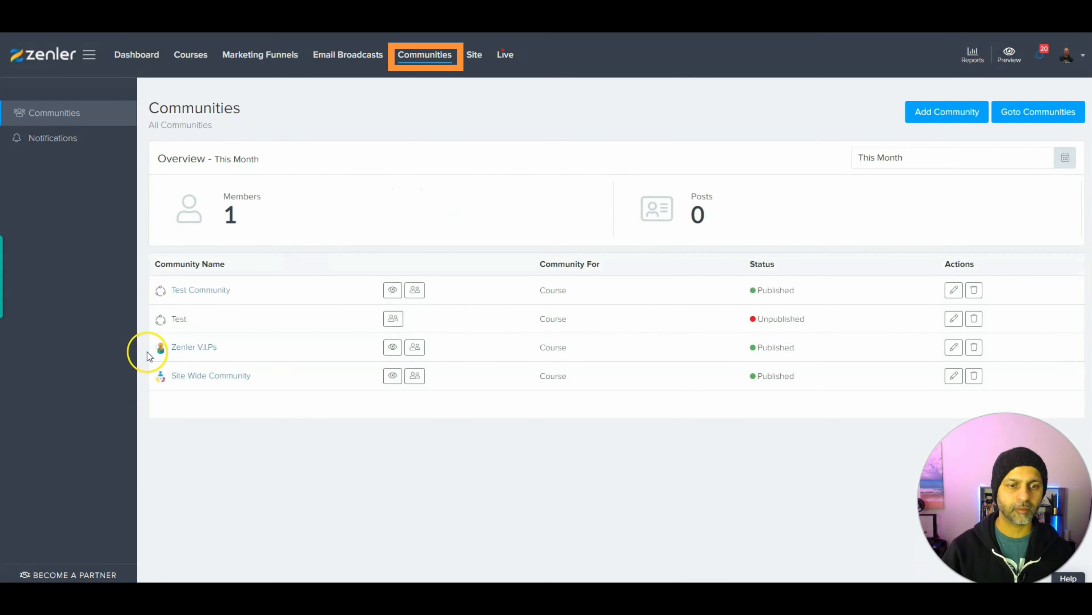
- Start a new community and name it "This is a demo"
{"action": "left_click", "coordinate": [933, 123]}
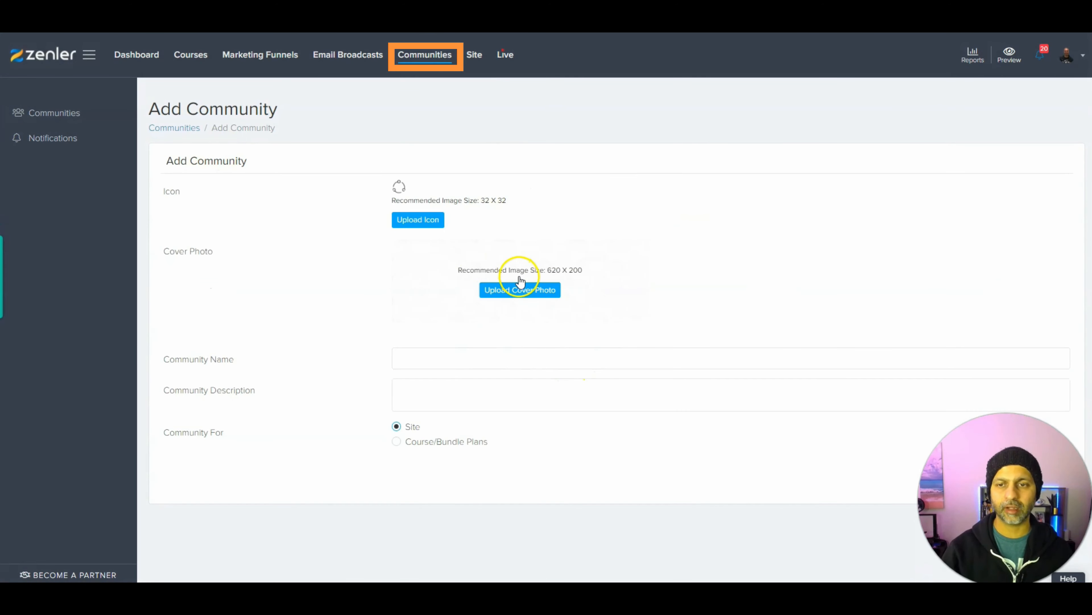
{"action": "left_click", "coordinate": [412, 359]}
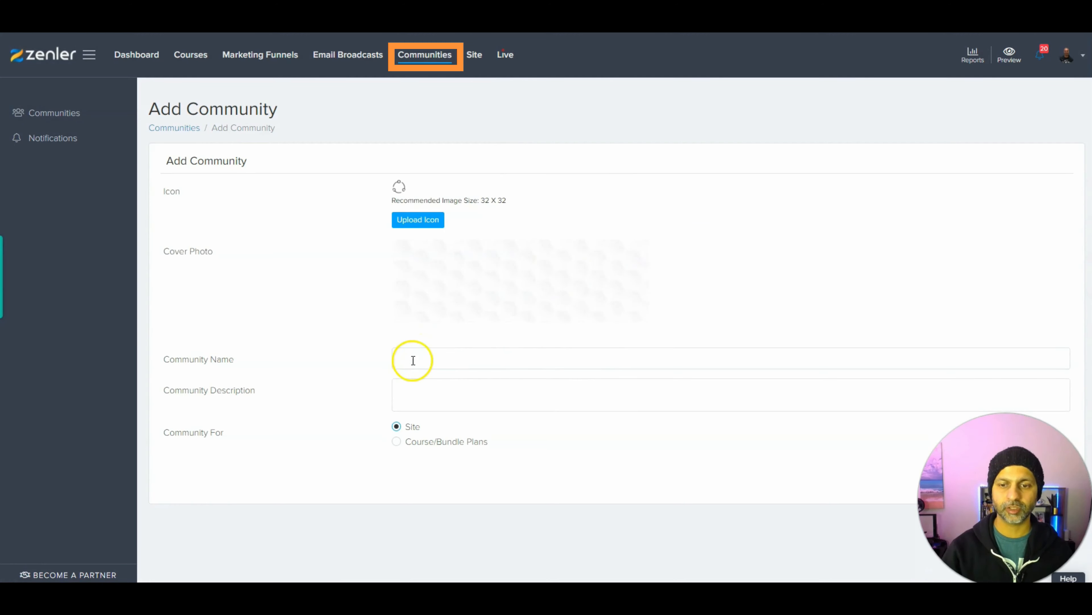
{"action": "type", "text": "This is a demo"}
{"action": "left_click", "coordinate": [456, 401]}
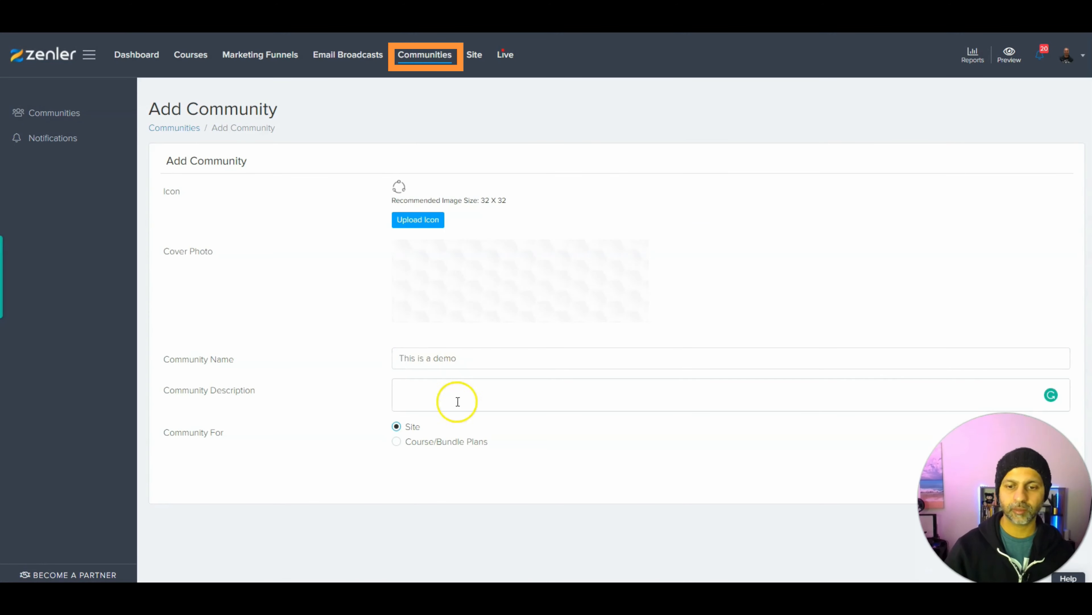
- Assign the community to Course/Bundle Plans, with only the Monthly Subscription plan of "A Step-by-step guide on how to use NewZenler-copy" selected
{"action": "left_click", "coordinate": [459, 441]}
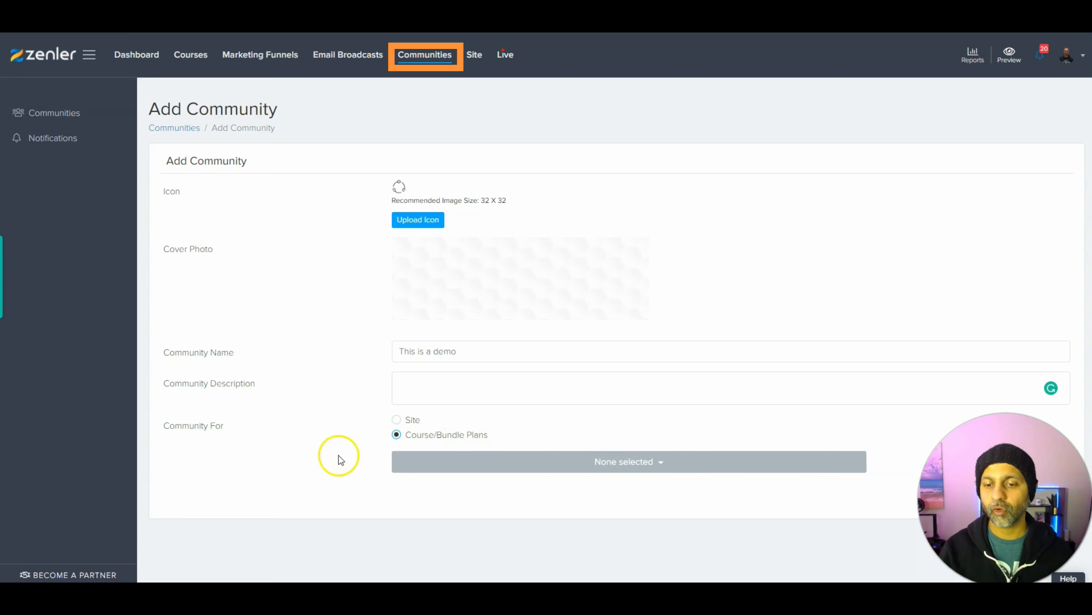
{"action": "left_click", "coordinate": [668, 461]}
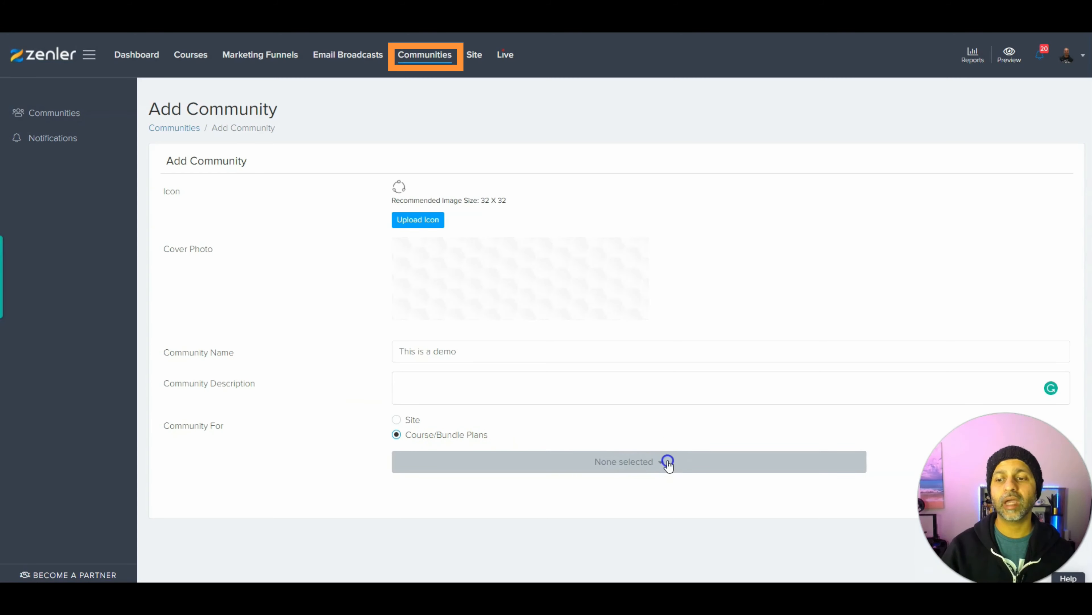
{"action": "scroll", "coordinate": [680, 456], "scroll_direction": "down", "scroll_amount": 2}
{"action": "scroll", "coordinate": [1013, 412], "scroll_direction": "down", "scroll_amount": 1}
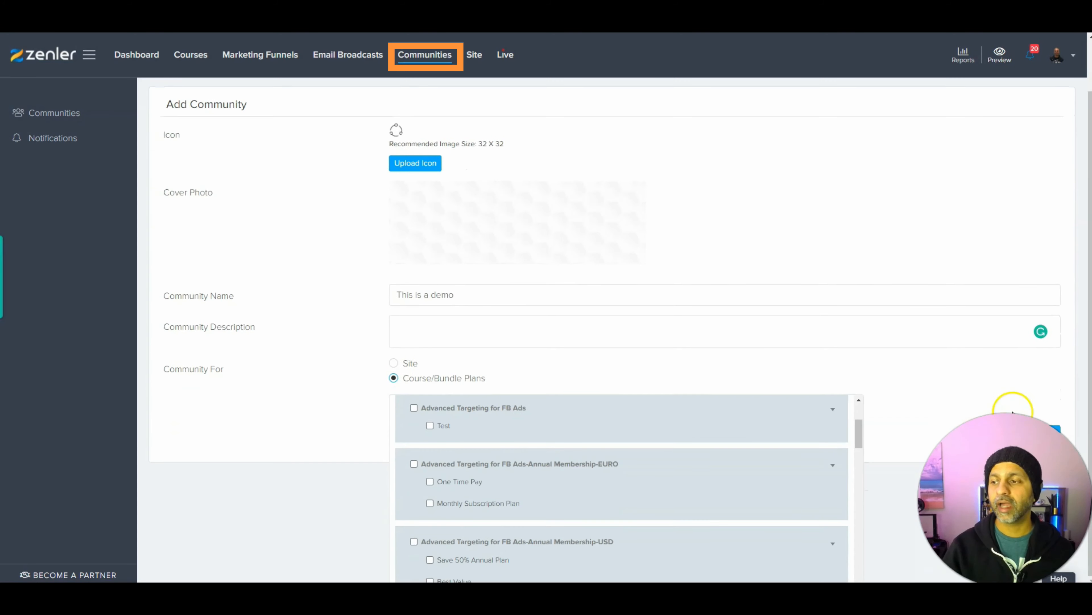
{"action": "scroll", "coordinate": [784, 509], "scroll_direction": "up", "scroll_amount": 3}
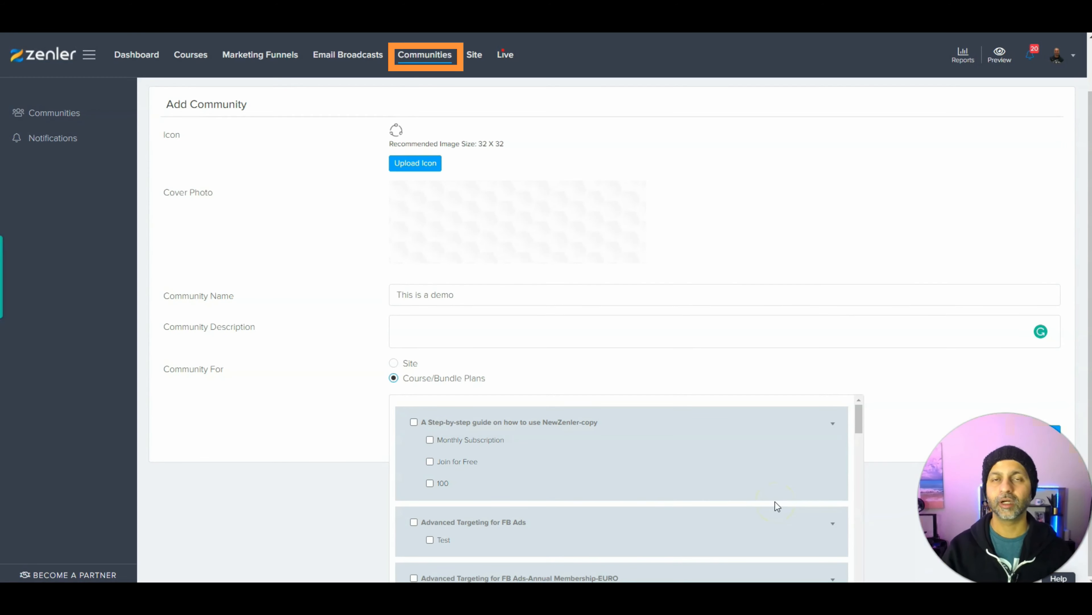
{"action": "left_click", "coordinate": [415, 422]}
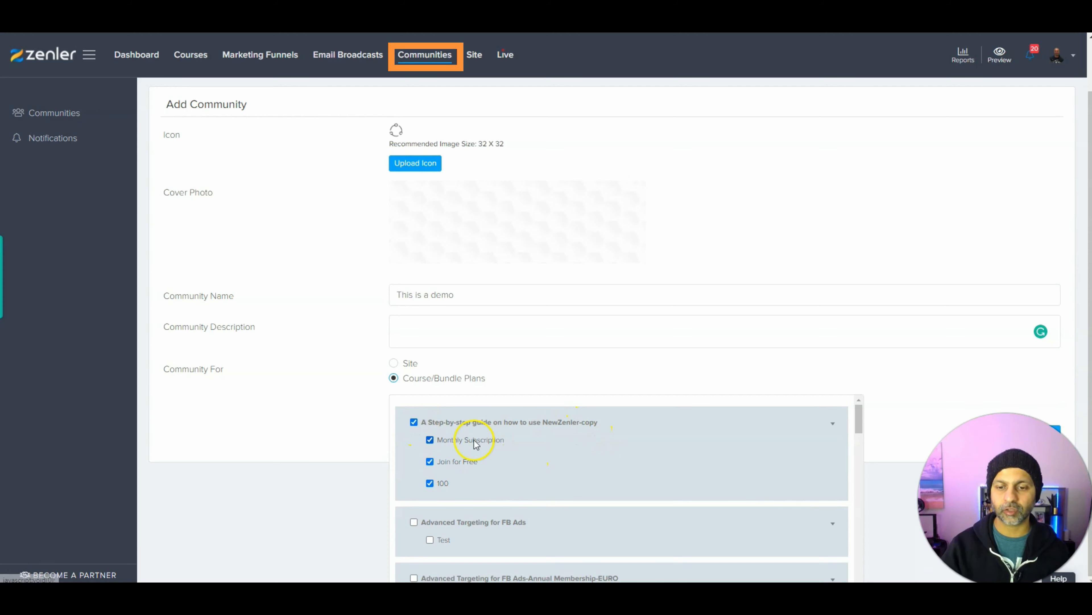
{"action": "left_click", "coordinate": [447, 461]}
{"action": "left_click", "coordinate": [438, 490]}
{"action": "left_click", "coordinate": [442, 465]}
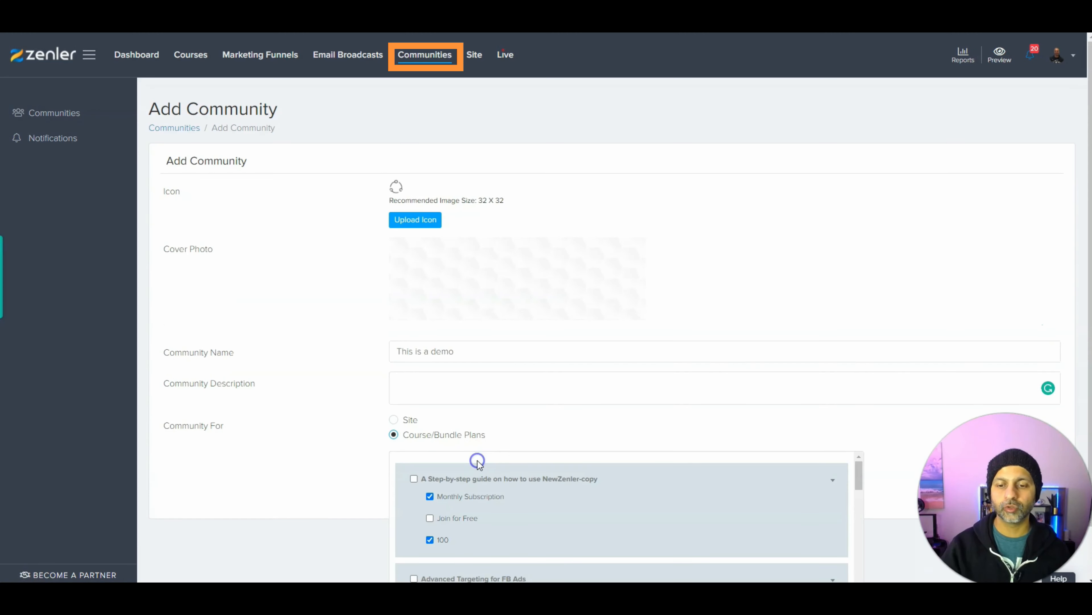
{"action": "left_click", "coordinate": [430, 539]}
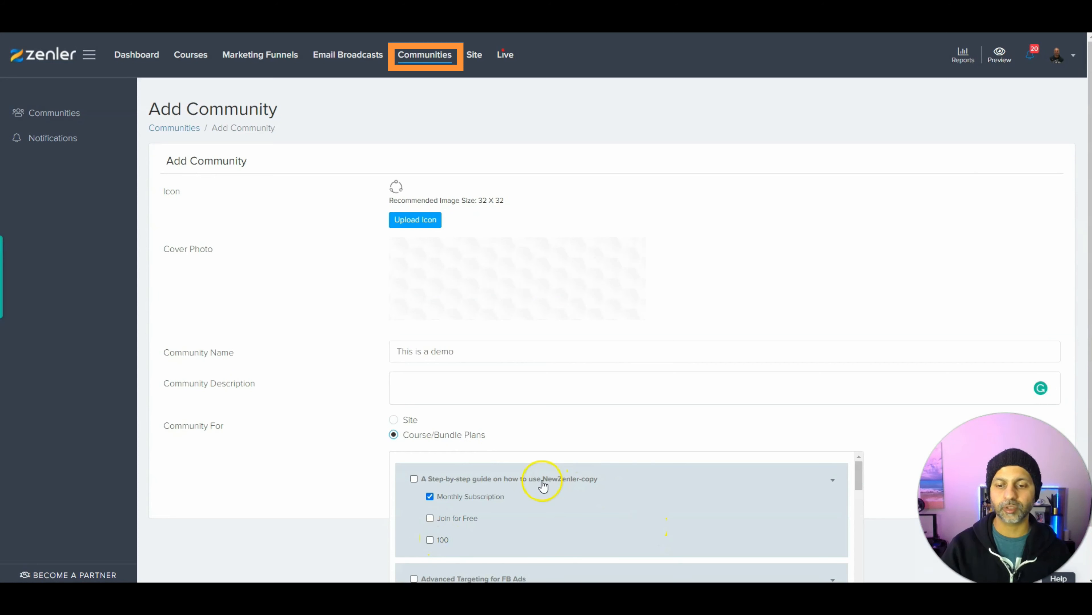
{"action": "left_click", "coordinate": [631, 454]}
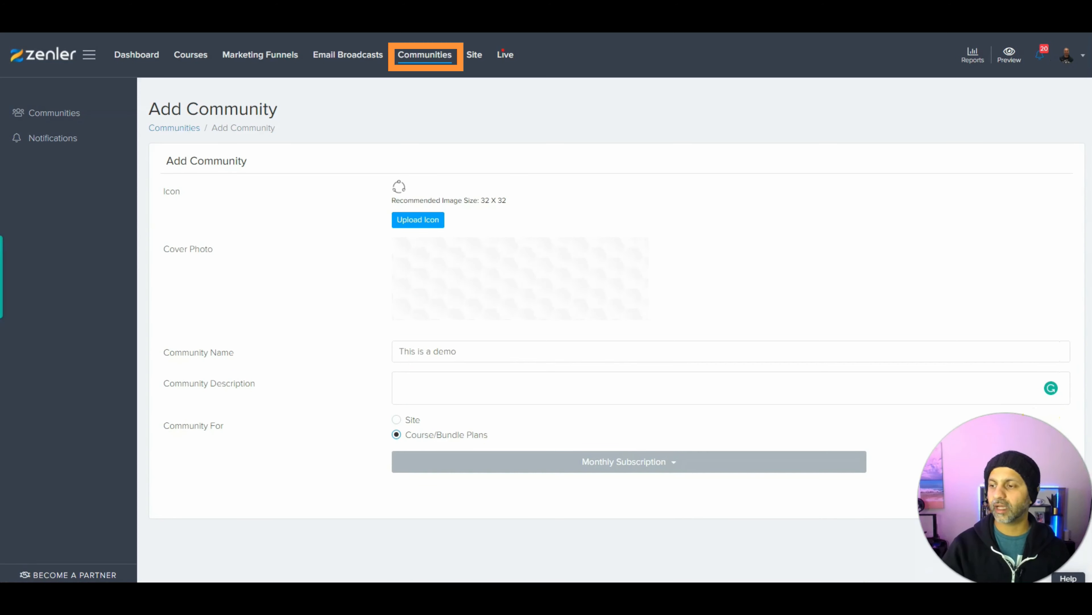
- Enter "This is the descriptiopn" as the community description and add the community
{"action": "type", "text": "This is the descriptiopn"}
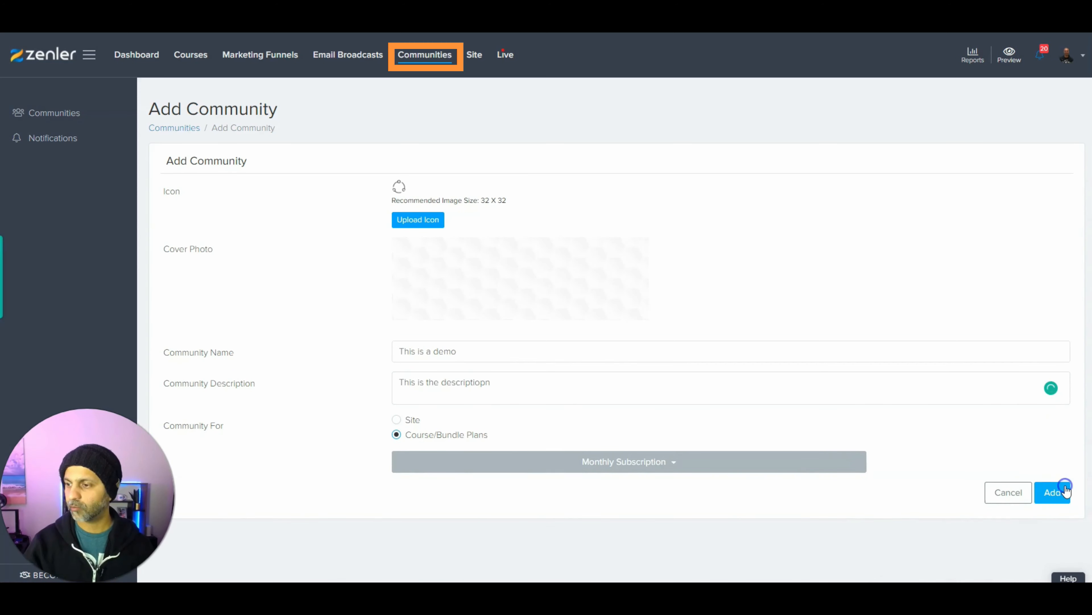
{"action": "left_click", "coordinate": [1064, 491]}
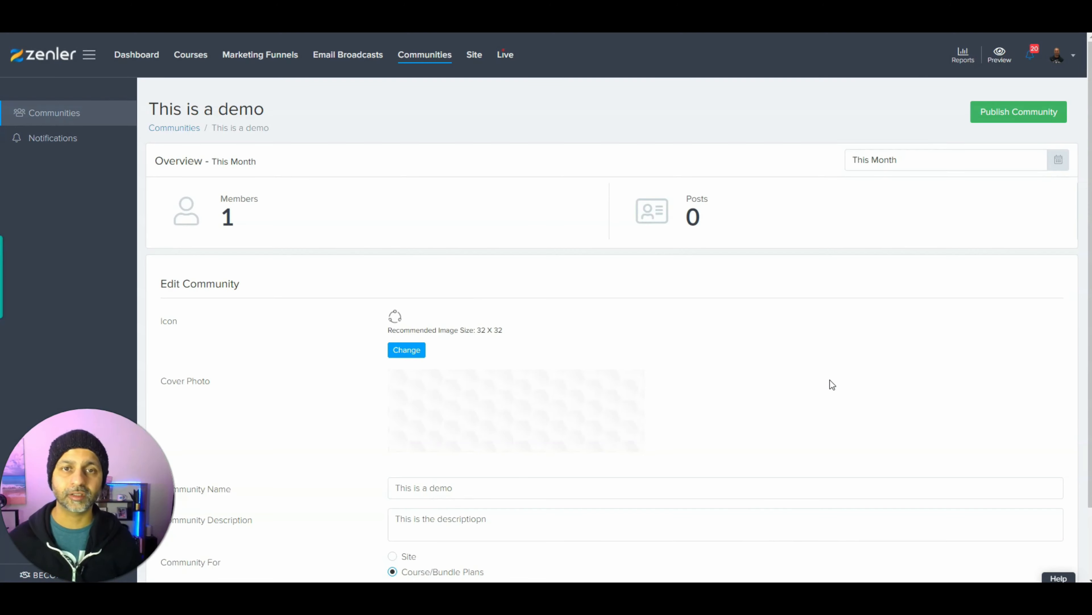
{"action": "scroll", "coordinate": [832, 384], "scroll_direction": "down", "scroll_amount": 2}
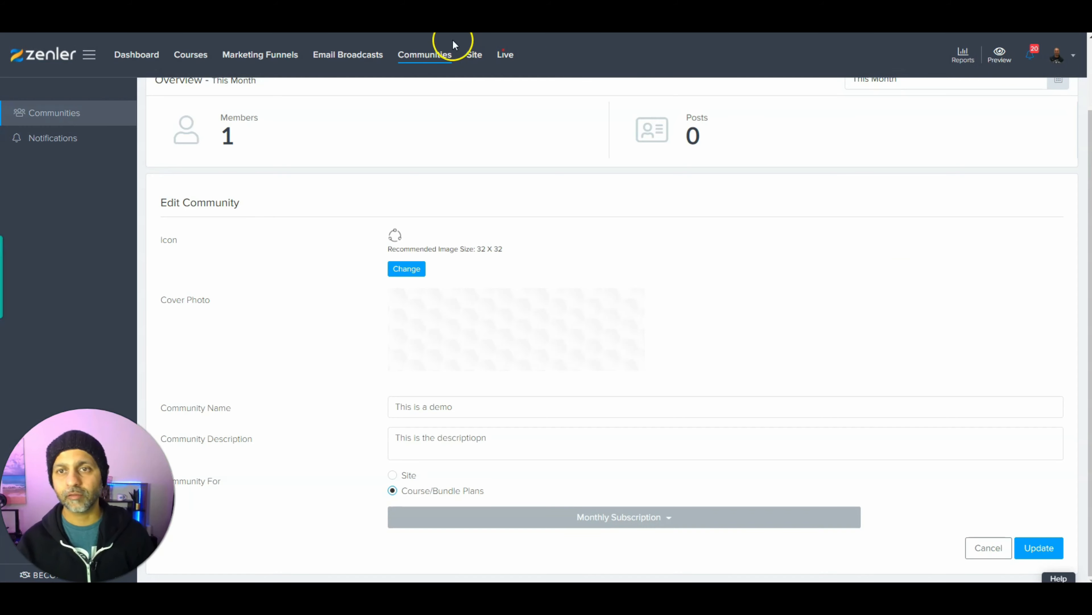
- Open the site's branding settings and review the logo, favicon and font family options
{"action": "left_click", "coordinate": [475, 54]}
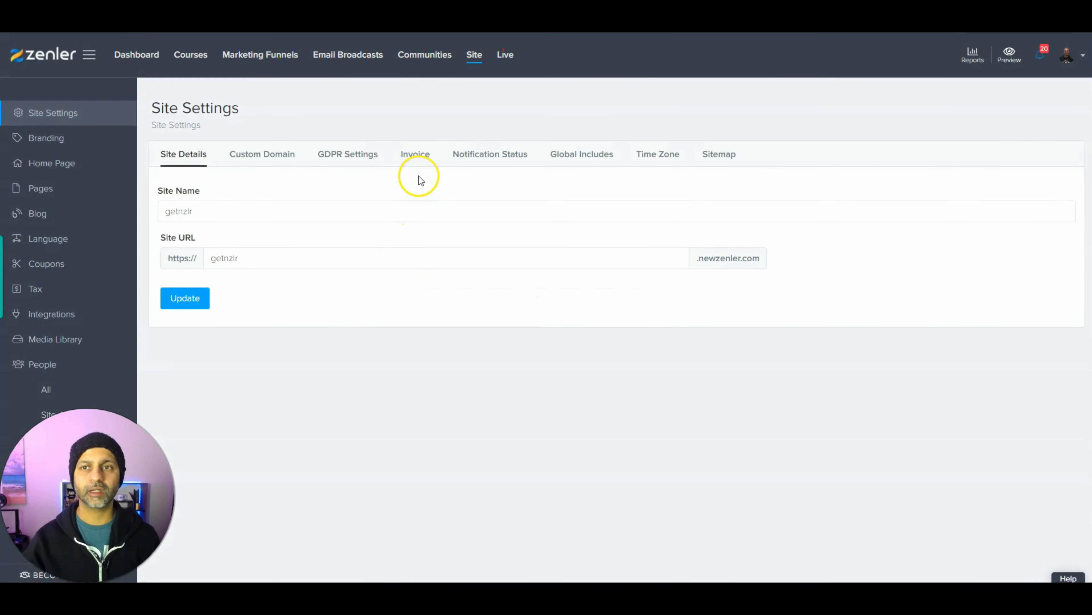
{"action": "left_click", "coordinate": [80, 144]}
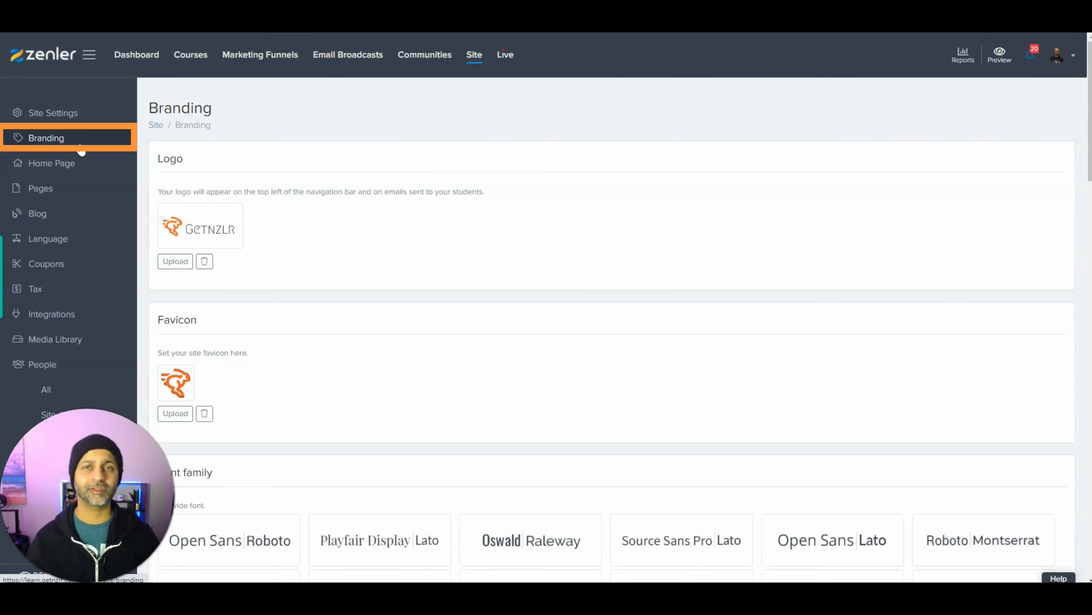
{"action": "scroll", "coordinate": [390, 298], "scroll_direction": "down", "scroll_amount": 5}
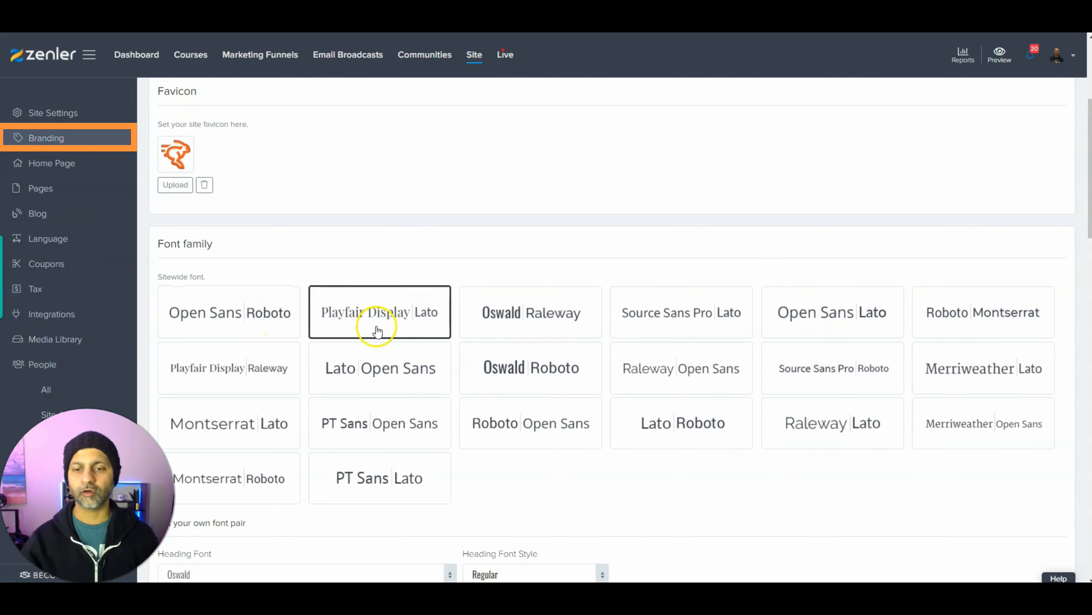
{"action": "scroll", "coordinate": [494, 469], "scroll_direction": "down", "scroll_amount": 5}
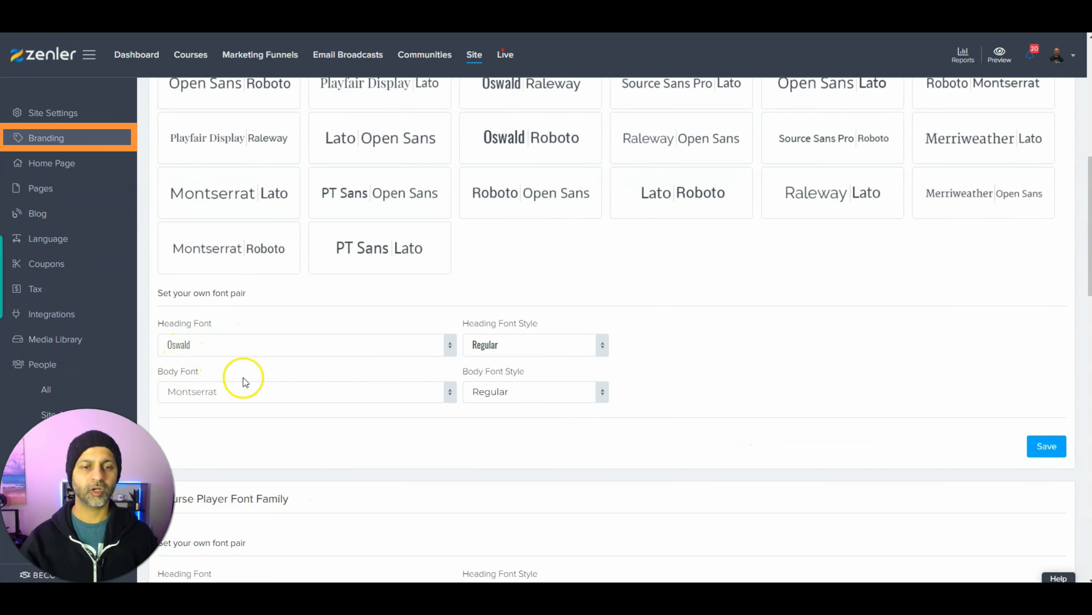
- Examine the heading font choices available for the custom sitewide font pair
{"action": "left_click", "coordinate": [233, 347]}
{"action": "left_click", "coordinate": [233, 347]}
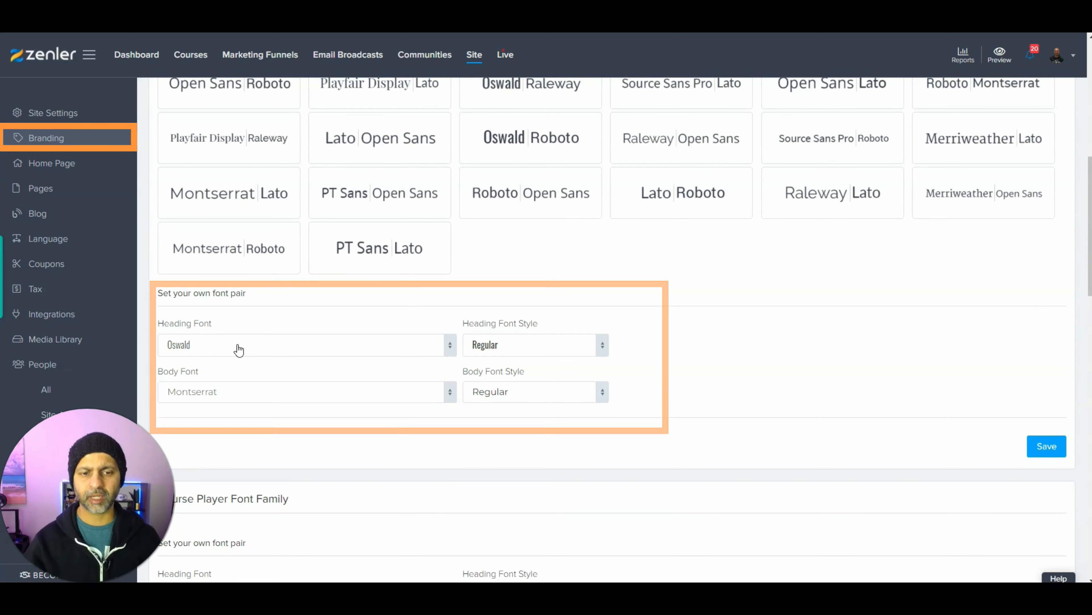
{"action": "left_click", "coordinate": [235, 347]}
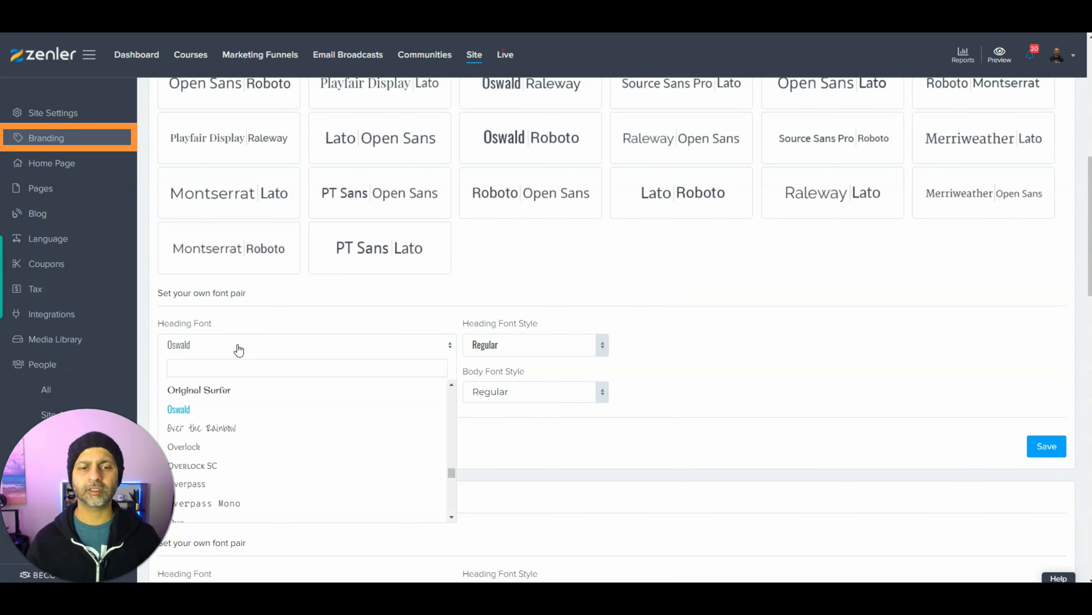
{"action": "left_click", "coordinate": [238, 349]}
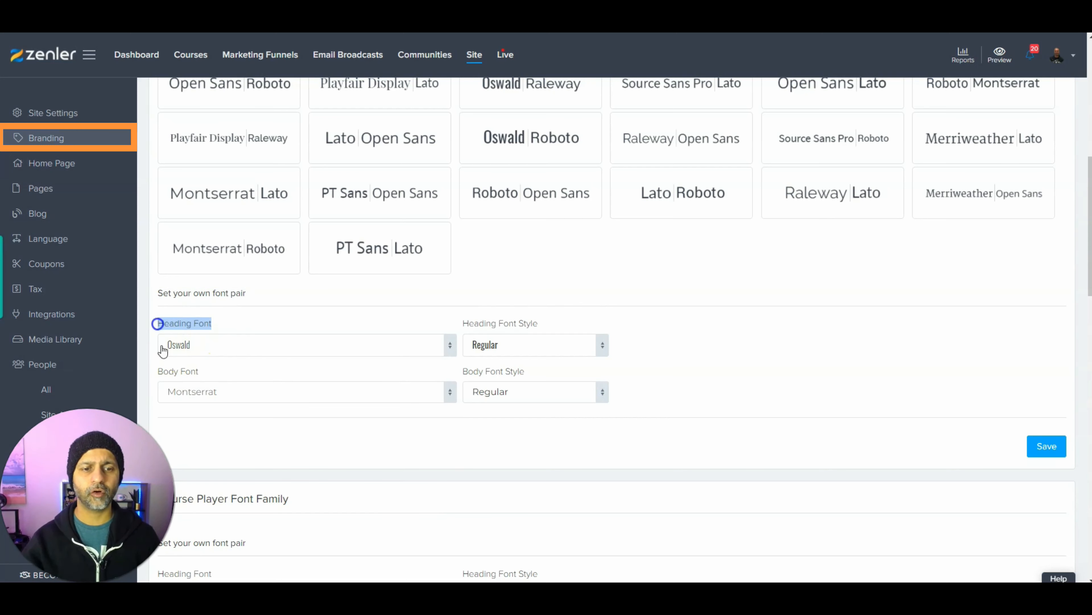
- Compare the sitewide heading and body font pair with the separate Course Player Font Family settings
{"action": "left_click_drag", "start_coordinate": [157, 371], "coordinate": [204, 375]}
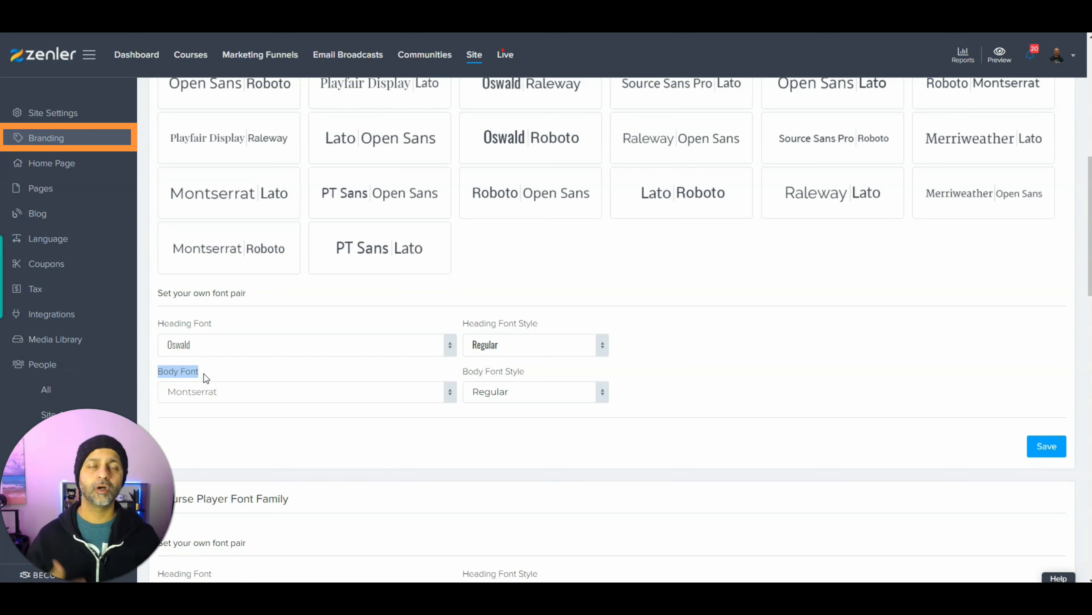
{"action": "scroll", "coordinate": [304, 361], "scroll_direction": "down", "scroll_amount": 6}
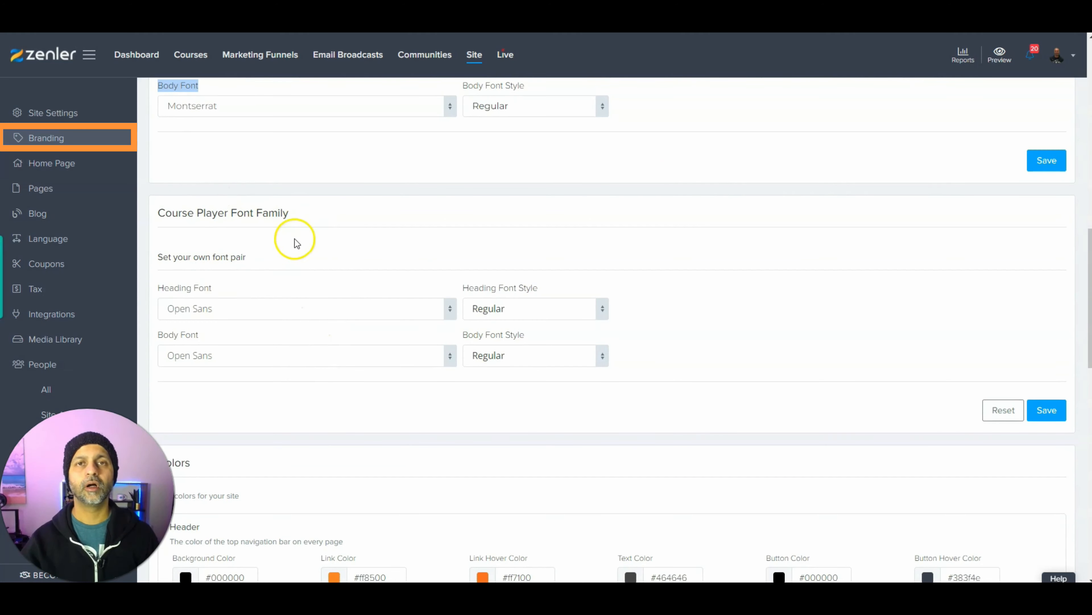
{"action": "left_click_drag", "start_coordinate": [155, 213], "coordinate": [293, 225]}
{"action": "scroll", "coordinate": [287, 292], "scroll_direction": "up", "scroll_amount": 6}
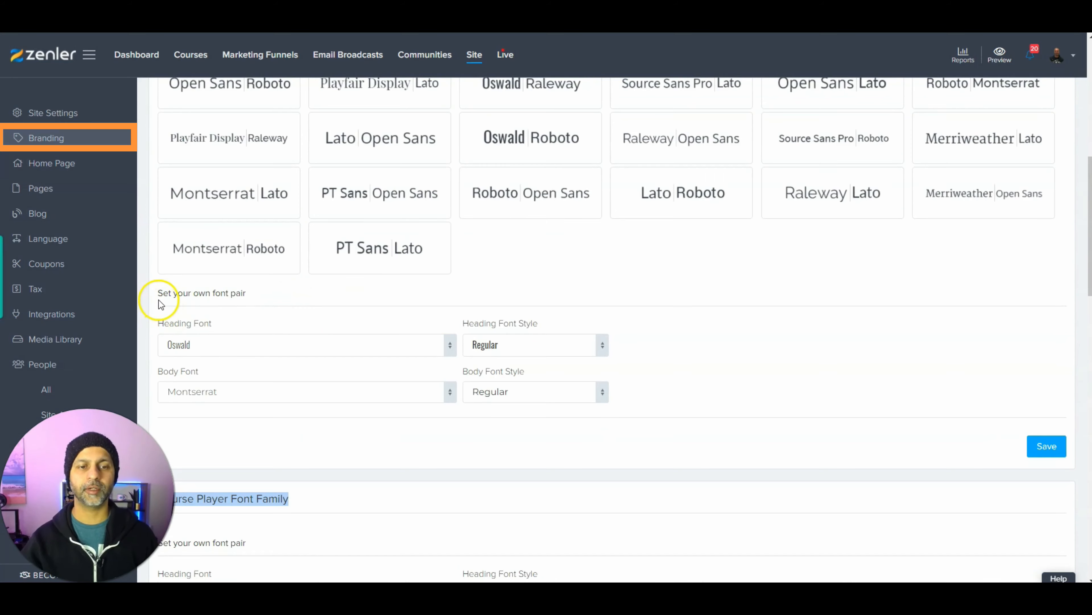
{"action": "left_click_drag", "start_coordinate": [160, 325], "coordinate": [217, 319]}
{"action": "scroll", "coordinate": [308, 316], "scroll_direction": "down", "scroll_amount": 7}
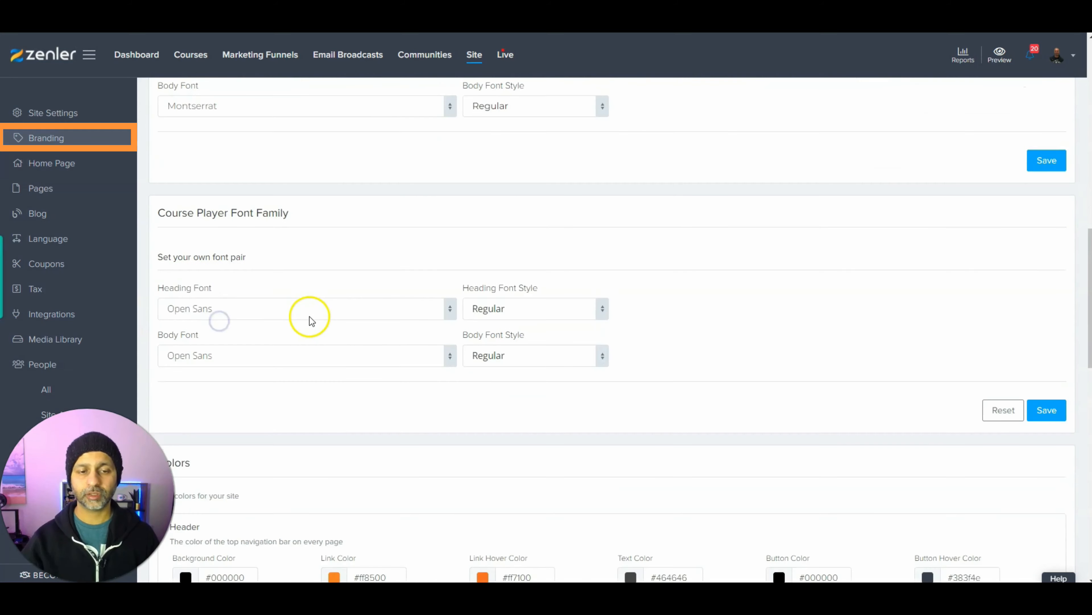
- Review the site color settings for the header, footer, body, course player, community and blog
{"action": "scroll", "coordinate": [308, 316], "scroll_direction": "down", "scroll_amount": 5}
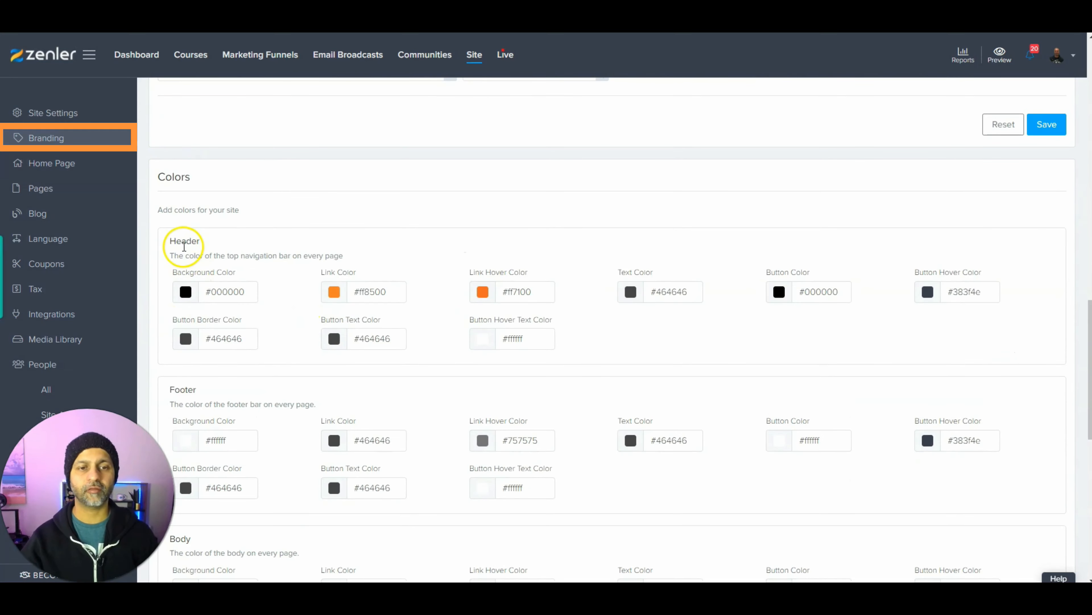
{"action": "scroll", "coordinate": [189, 244], "scroll_direction": "down", "scroll_amount": 5}
{"action": "scroll", "coordinate": [190, 245], "scroll_direction": "down", "scroll_amount": 1}
{"action": "scroll", "coordinate": [321, 280], "scroll_direction": "down", "scroll_amount": 6}
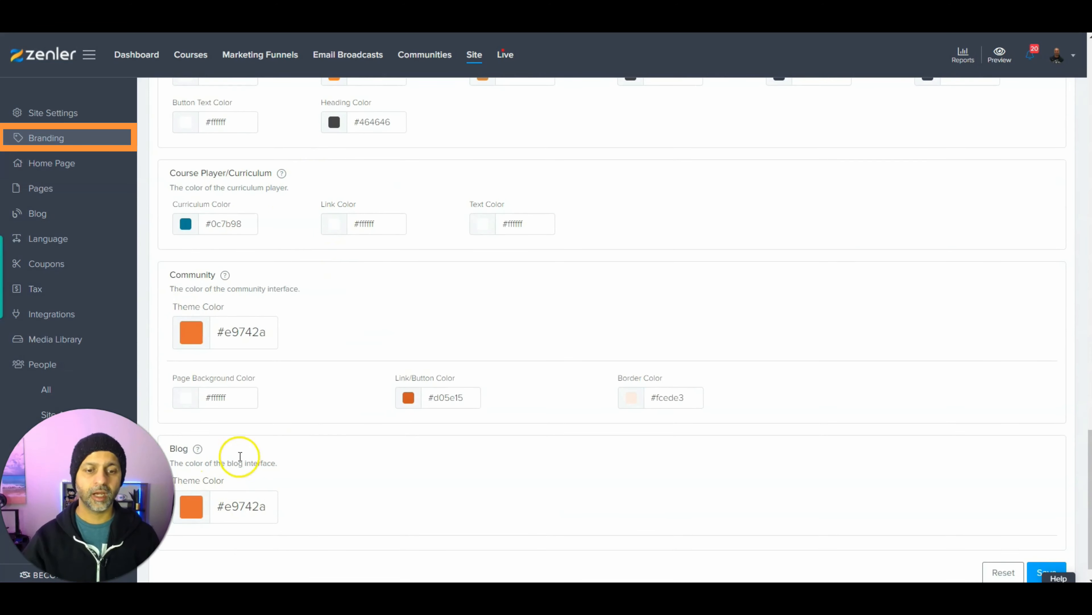
{"action": "scroll", "coordinate": [208, 459], "scroll_direction": "down", "scroll_amount": 1}
{"action": "scroll", "coordinate": [211, 458], "scroll_direction": "up", "scroll_amount": 15}
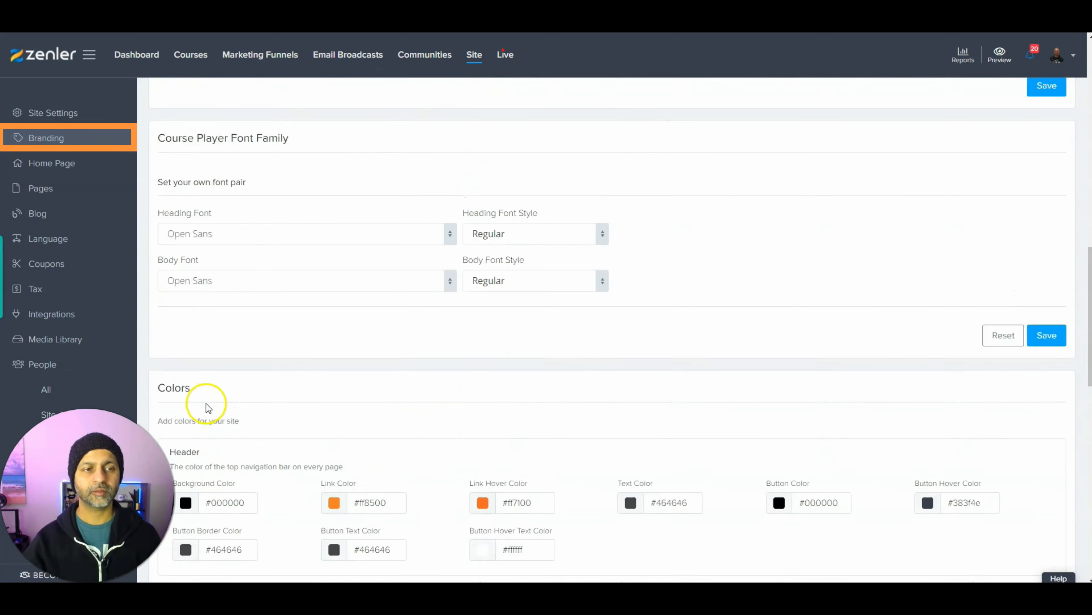
- Open the site settings and review the site details and custom domain configuration
{"action": "left_click", "coordinate": [76, 113]}
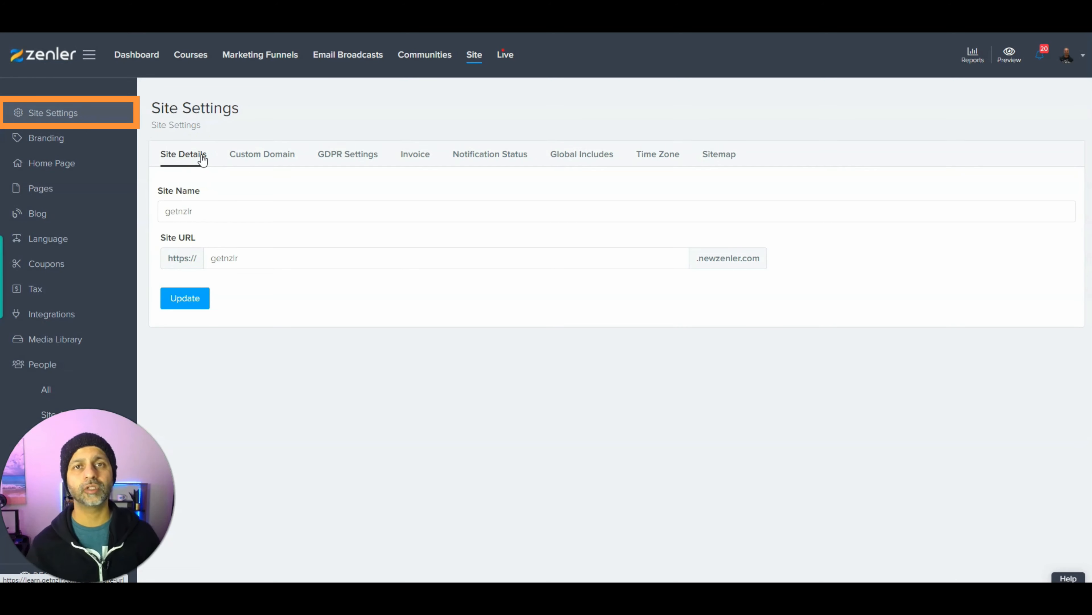
{"action": "left_click", "coordinate": [230, 158]}
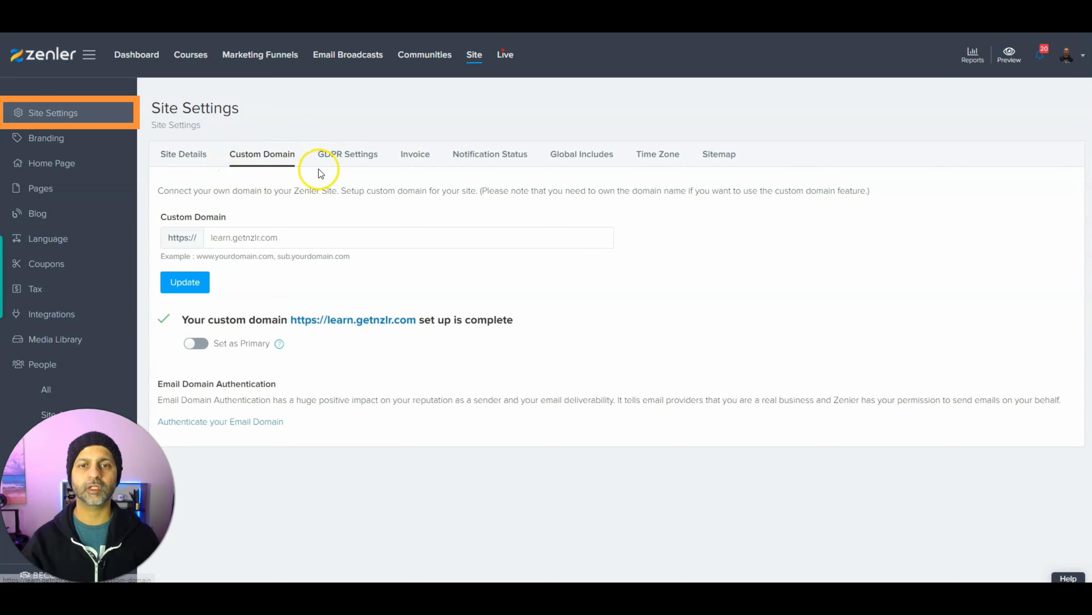
{"action": "left_click", "coordinate": [220, 240]}
{"action": "left_click", "coordinate": [361, 272]}
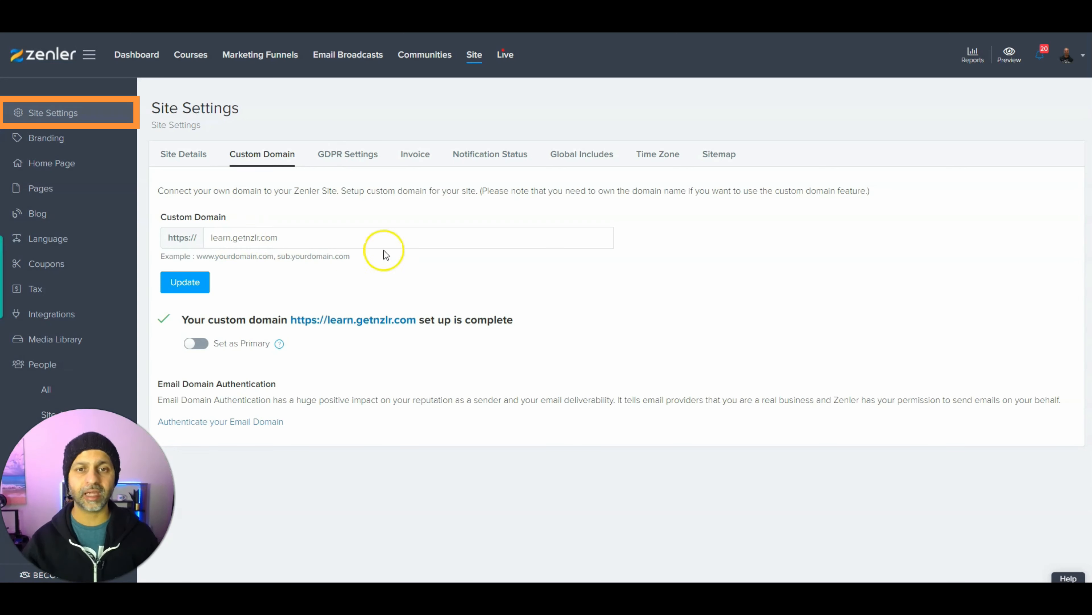
- Enable GDPR for the site in the GDPR settings
{"action": "left_click", "coordinate": [365, 160]}
{"action": "left_click", "coordinate": [182, 199]}
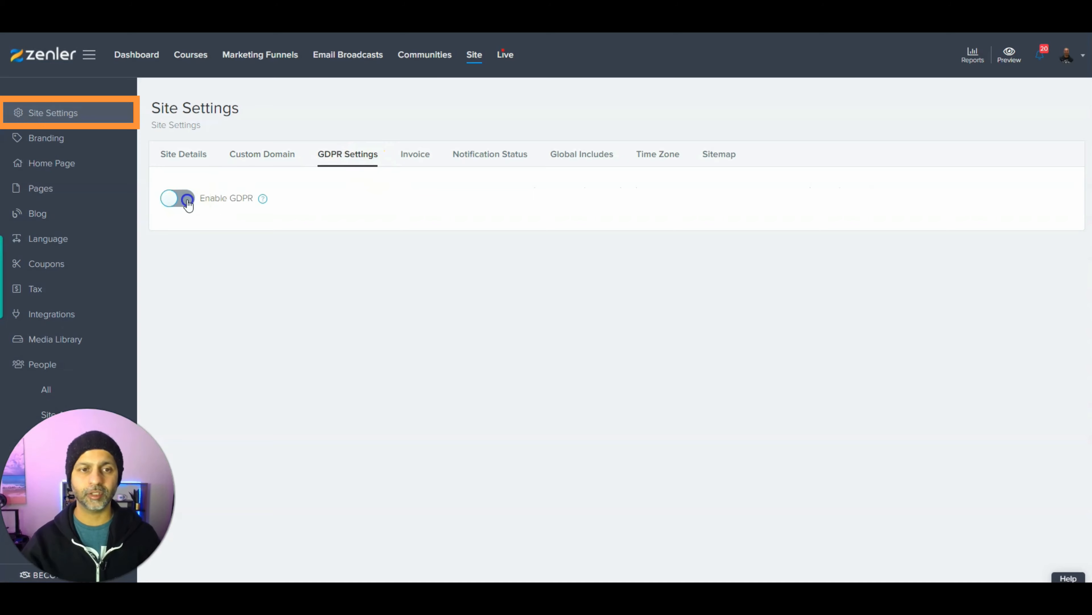
{"action": "mouse_move", "coordinate": [264, 201]}
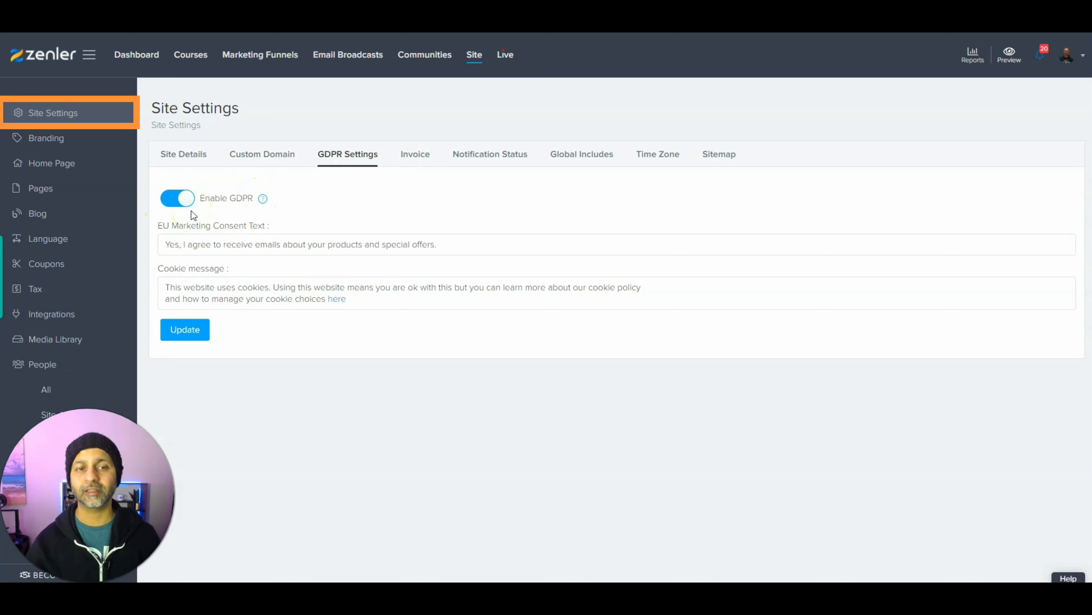
- Review the site's invoice, notification status, global includes, time zone and sitemap settings
{"action": "left_click", "coordinate": [420, 154]}
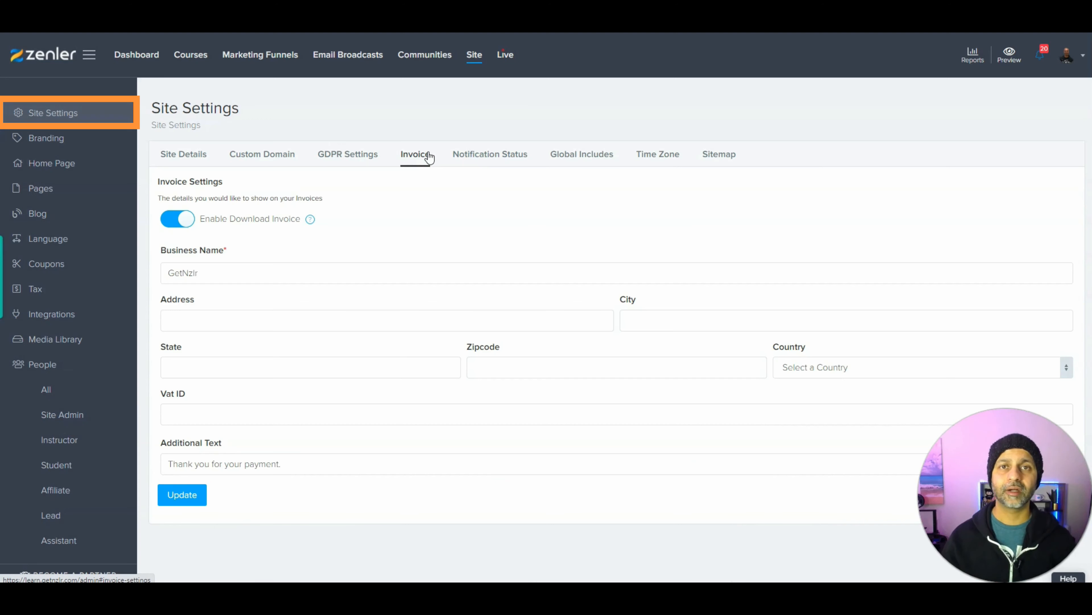
{"action": "left_click", "coordinate": [488, 164]}
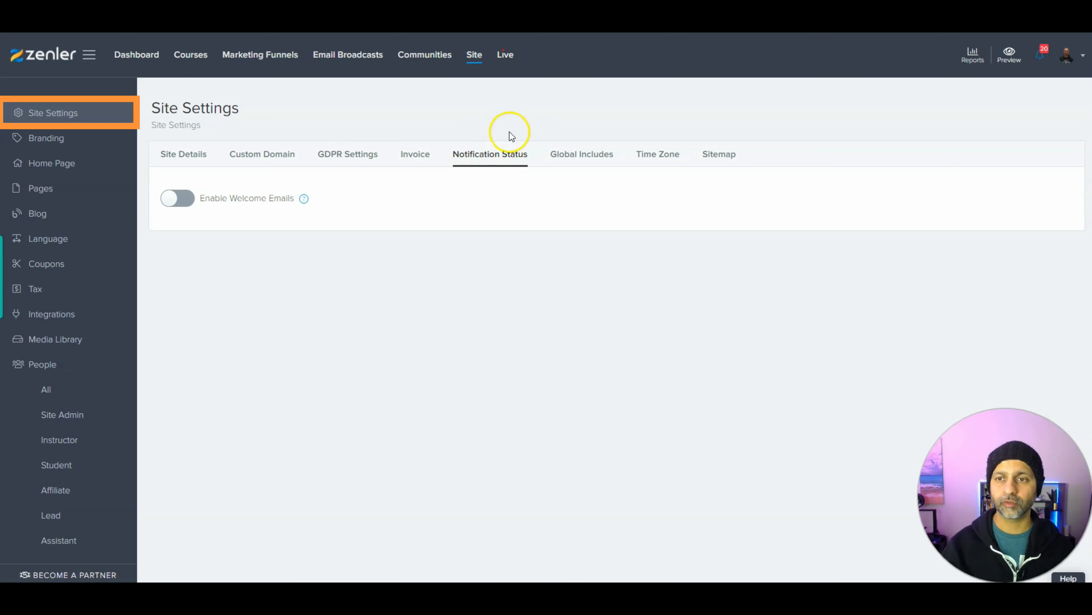
{"action": "left_click", "coordinate": [587, 155]}
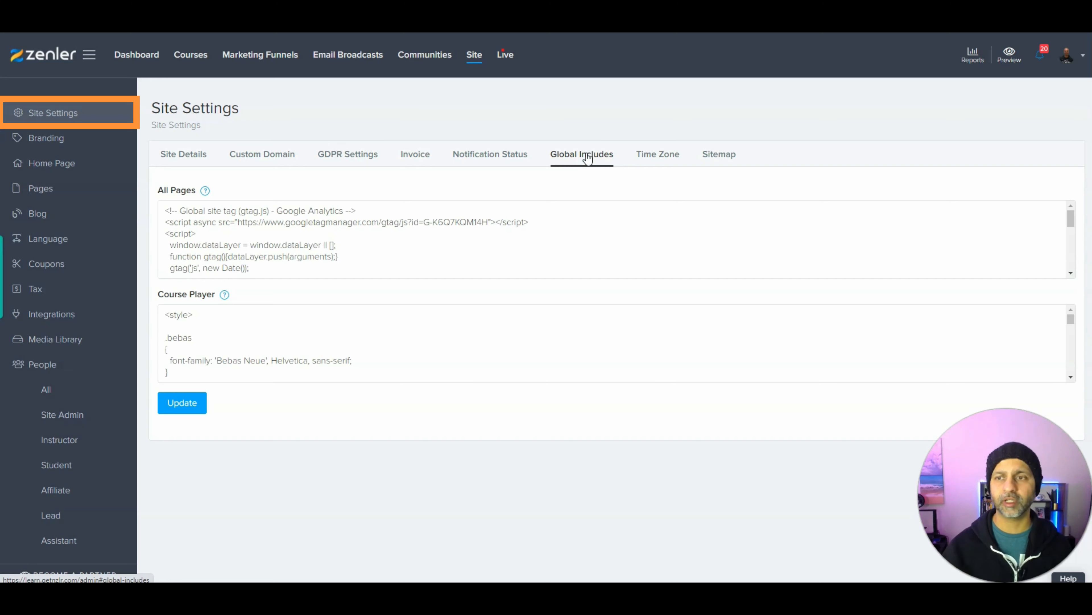
{"action": "left_click", "coordinate": [660, 158]}
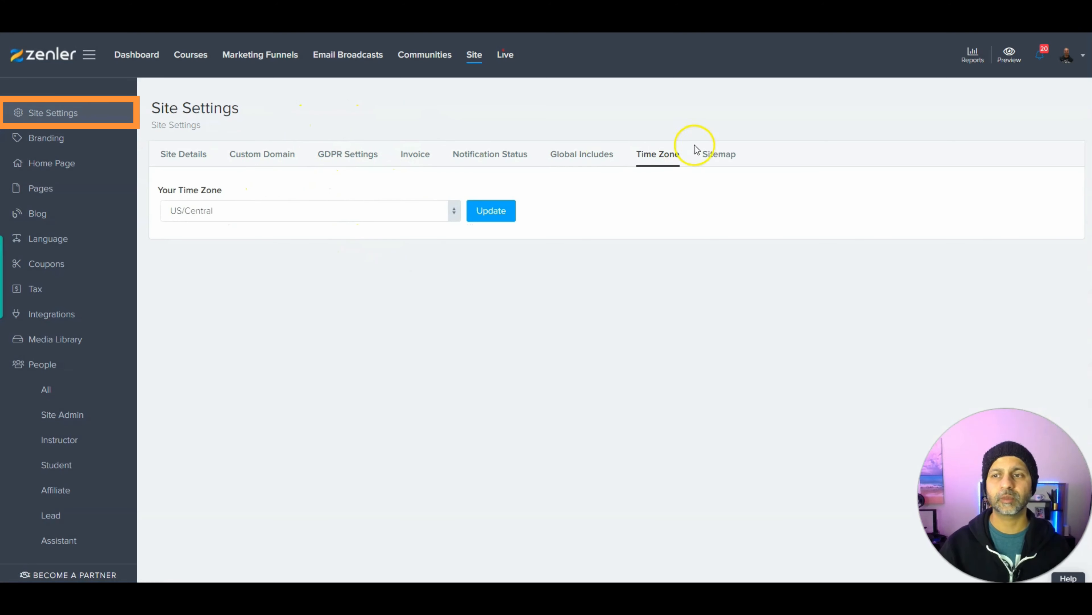
{"action": "left_click", "coordinate": [736, 159]}
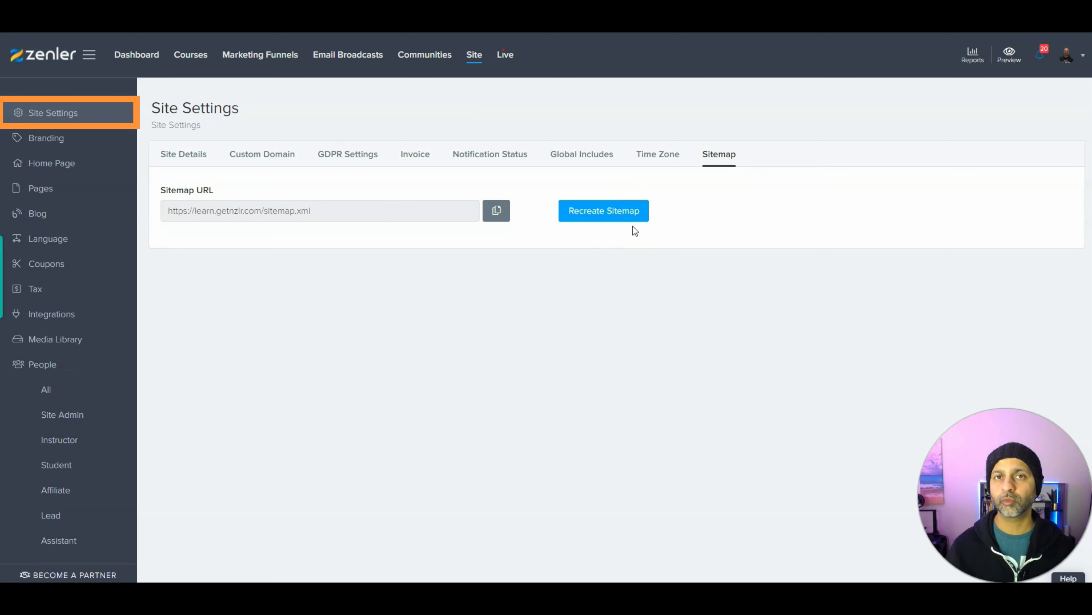
- View the site's home page assignment, list of pages and blog post area
{"action": "left_click", "coordinate": [52, 166]}
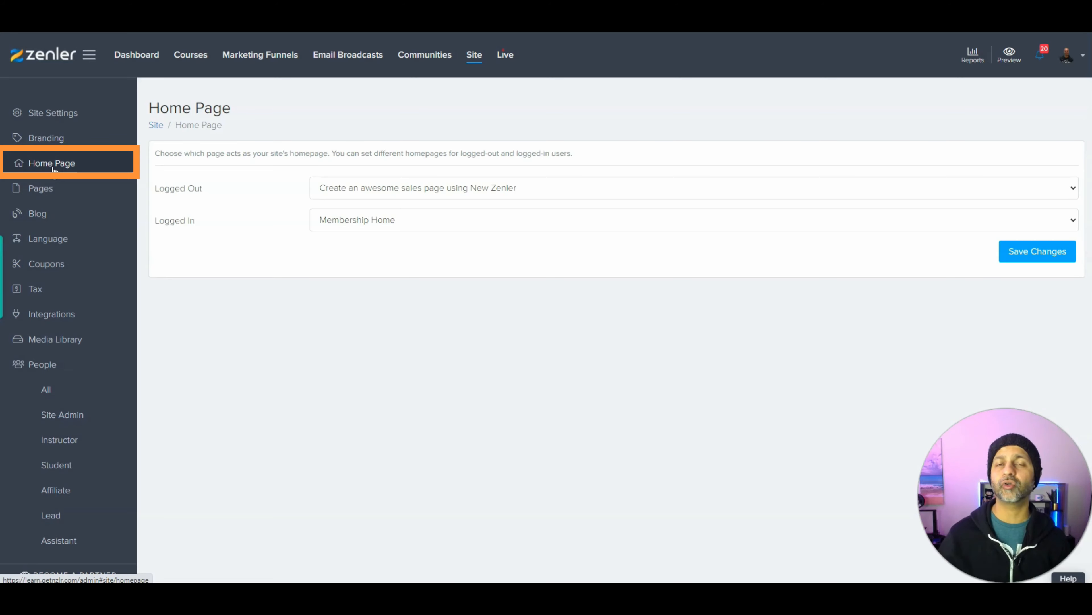
{"action": "left_click", "coordinate": [52, 186]}
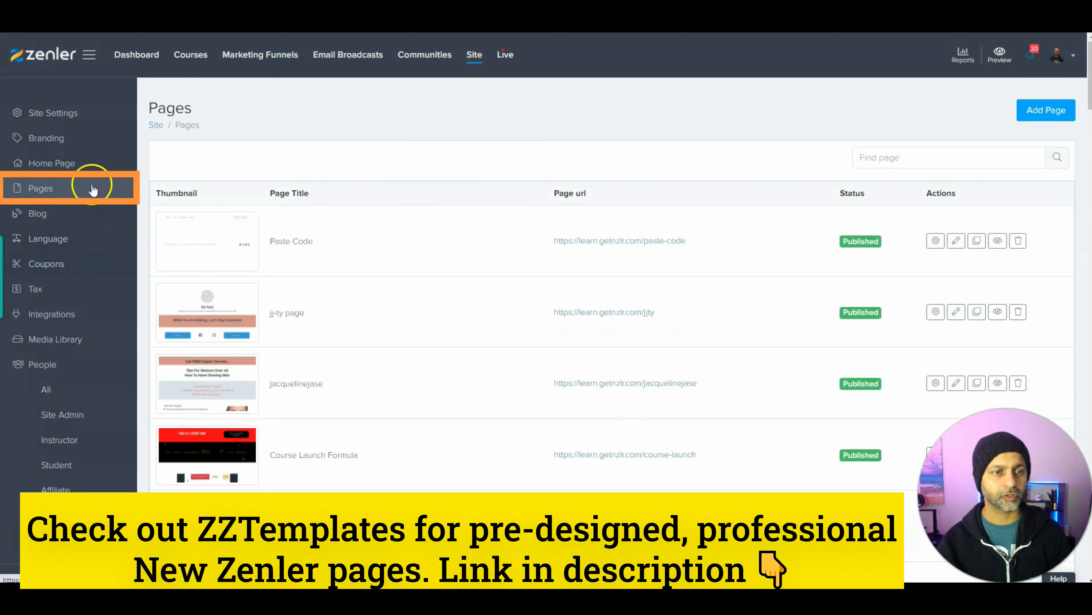
{"action": "left_click", "coordinate": [51, 216]}
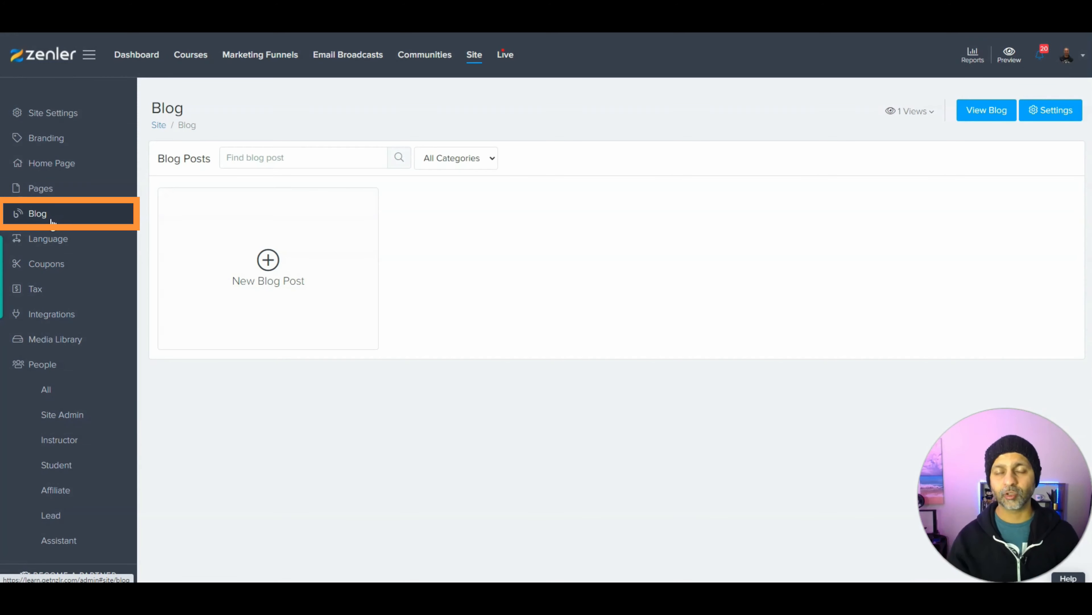
- Open the site's language settings and examine the editable General strings, including the community label
{"action": "left_click", "coordinate": [68, 243]}
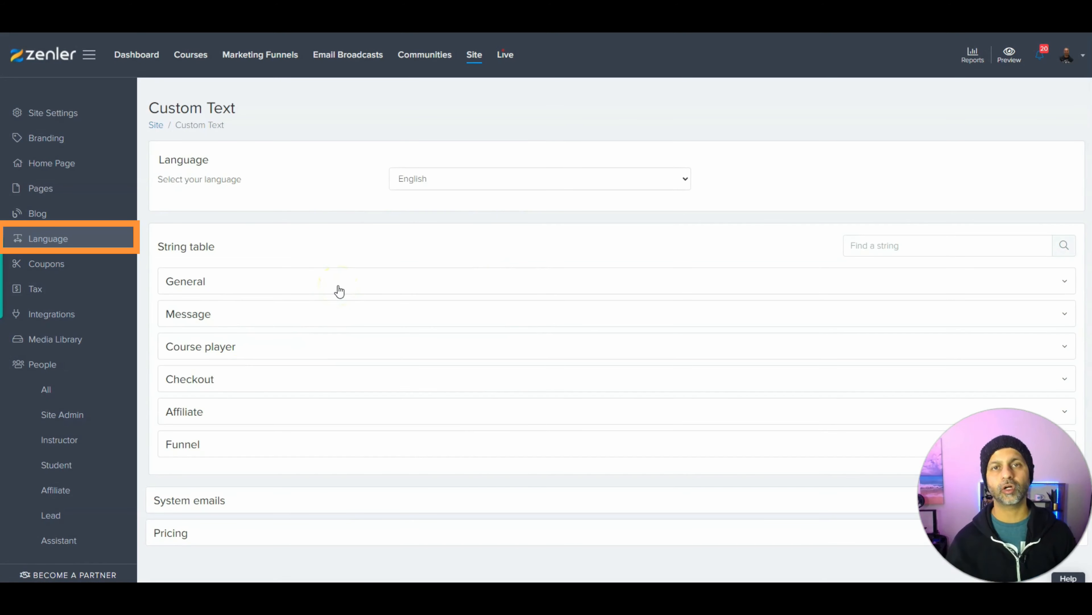
{"action": "left_click", "coordinate": [340, 292]}
{"action": "left_click", "coordinate": [658, 271]}
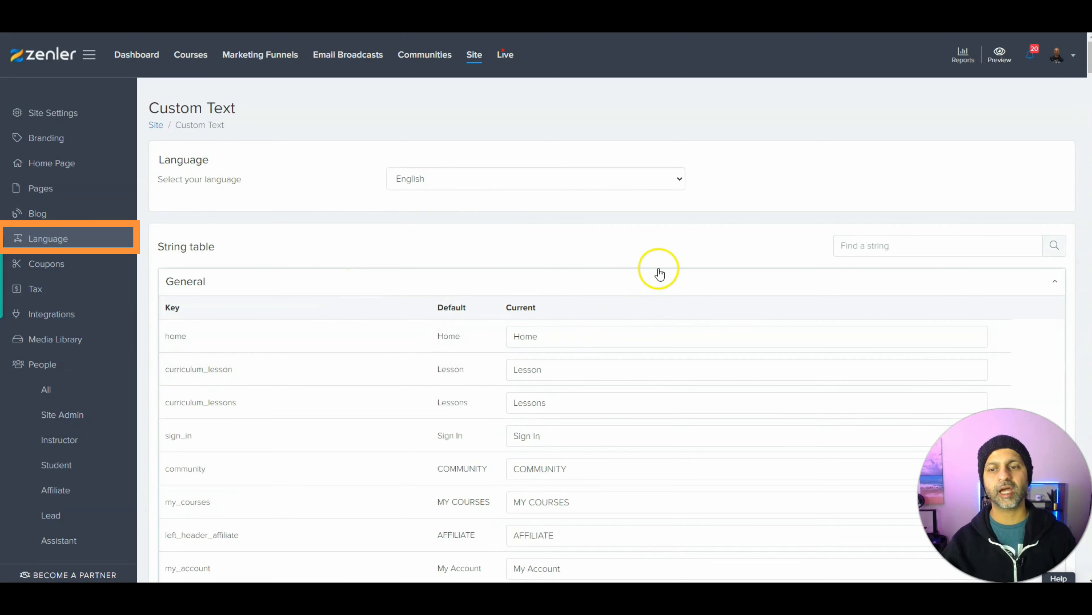
{"action": "scroll", "coordinate": [659, 273], "scroll_direction": "down", "scroll_amount": 2}
{"action": "scroll", "coordinate": [660, 273], "scroll_direction": "down", "scroll_amount": 4}
{"action": "scroll", "coordinate": [473, 402], "scroll_direction": "up", "scroll_amount": 4}
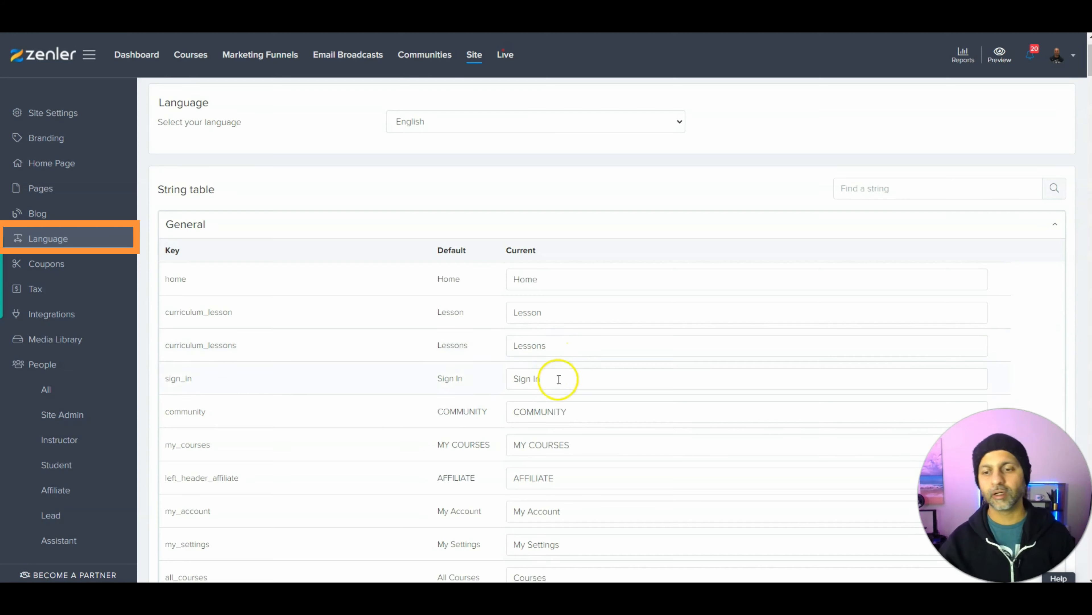
{"action": "left_click_drag", "start_coordinate": [590, 410], "coordinate": [481, 415]}
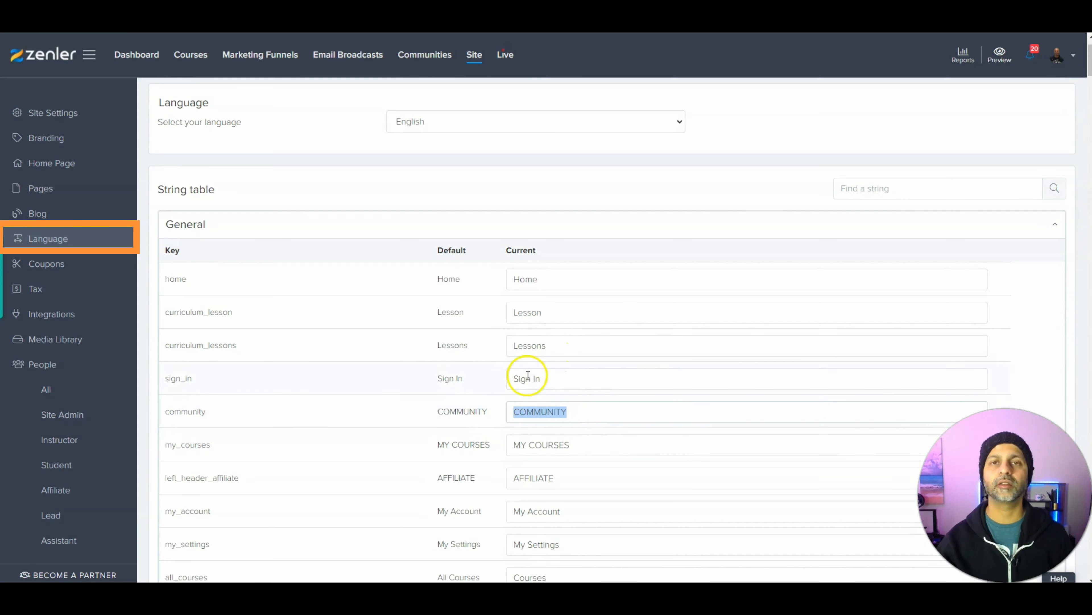
- Search the string table for "Course", review the matching strings in each section, and clear the search
{"action": "left_click", "coordinate": [888, 192]}
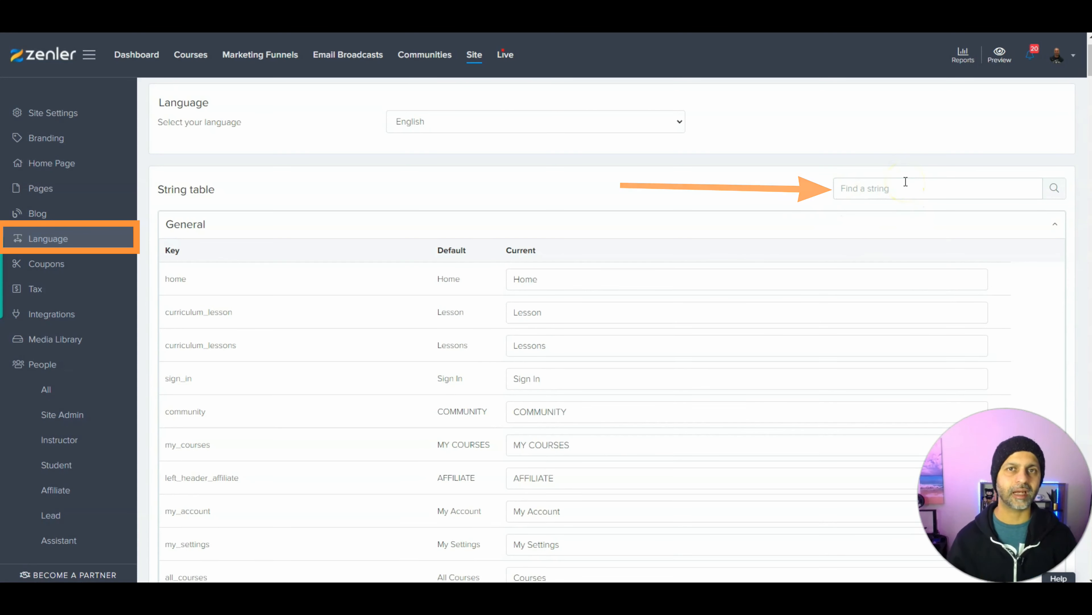
{"action": "type", "text": "Course"}
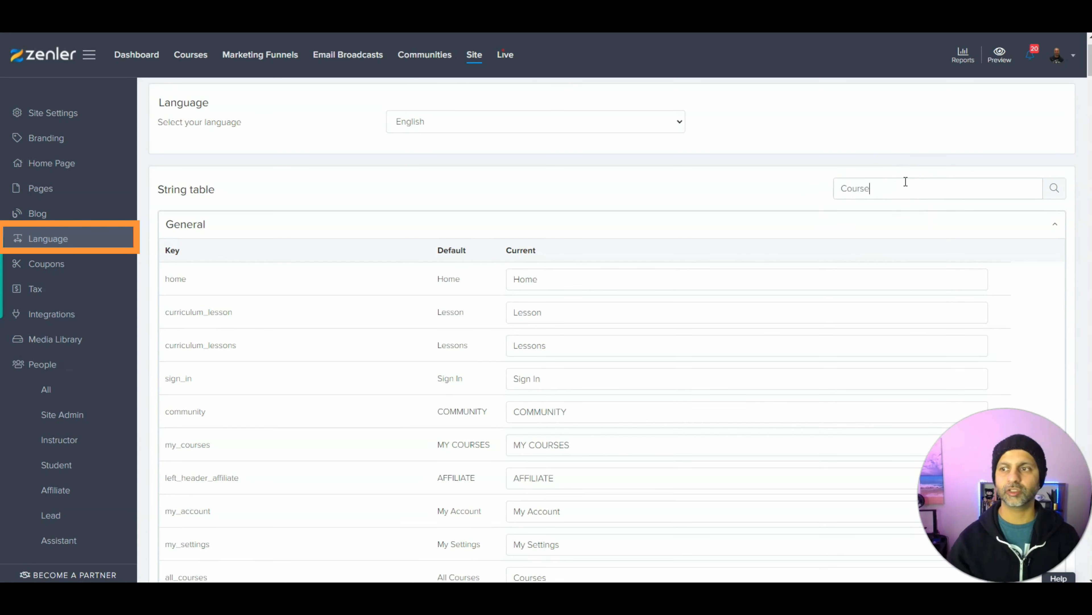
{"action": "scroll", "coordinate": [645, 247], "scroll_direction": "down", "scroll_amount": 15}
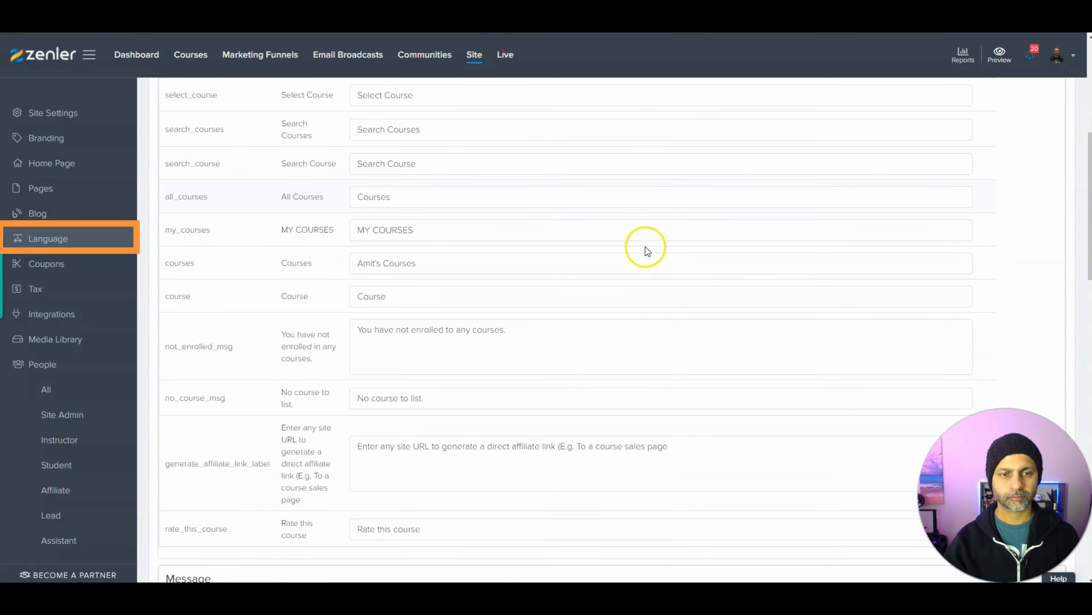
{"action": "scroll", "coordinate": [575, 339], "scroll_direction": "down", "scroll_amount": 15}
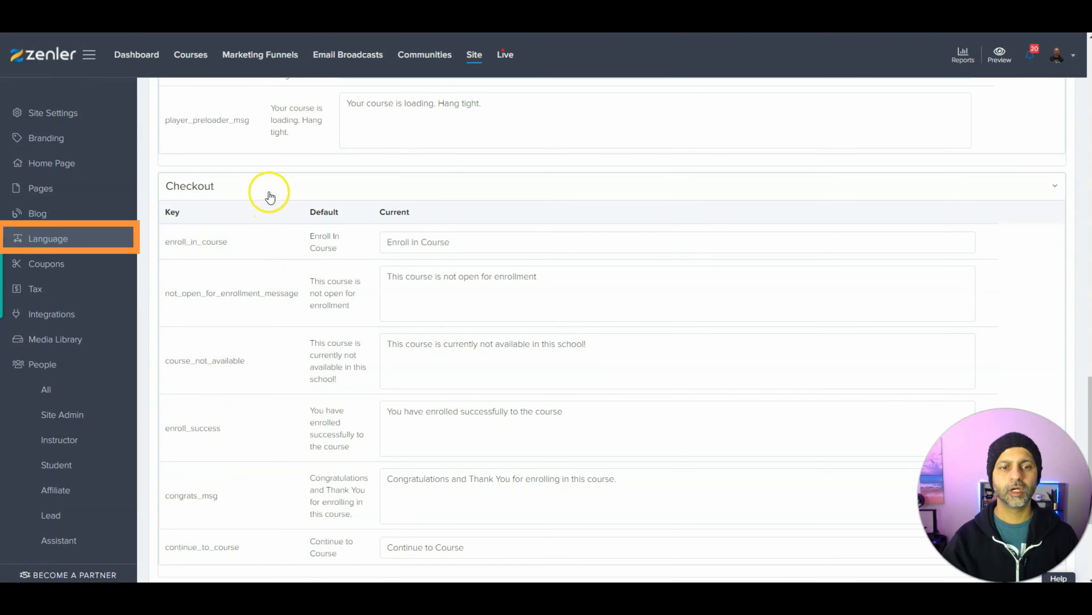
{"action": "scroll", "coordinate": [270, 308], "scroll_direction": "up", "scroll_amount": 20}
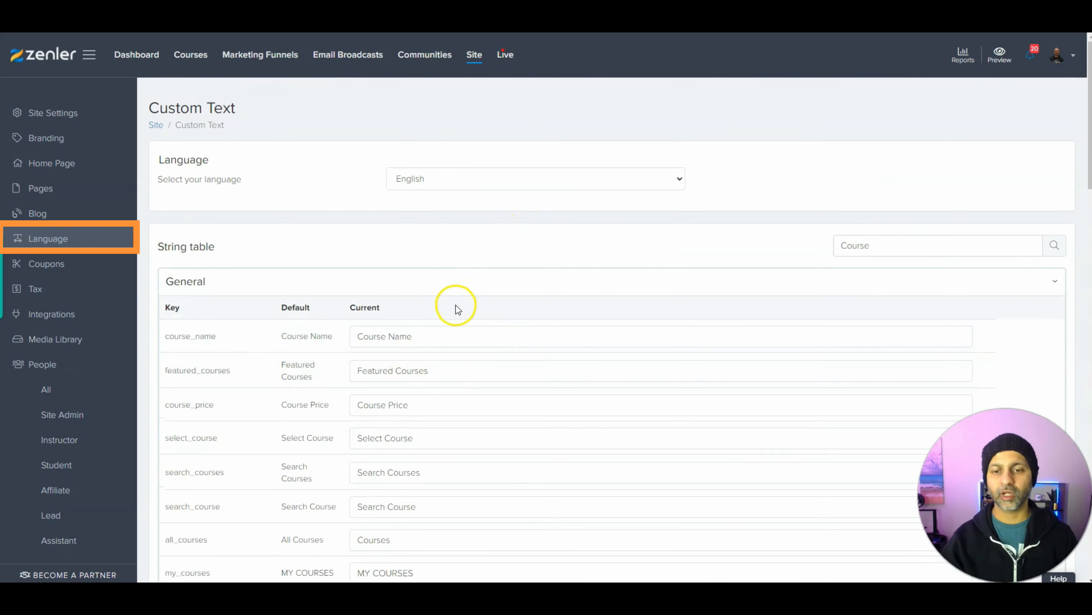
{"action": "key", "text": "BackSpace"}
{"action": "key", "text": "BackSpace"}
{"action": "key", "text": "BackSpace"}
{"action": "key", "text": "BackSpace"}
{"action": "key", "text": "BackSpace"}
{"action": "key", "text": "BackSpace"}
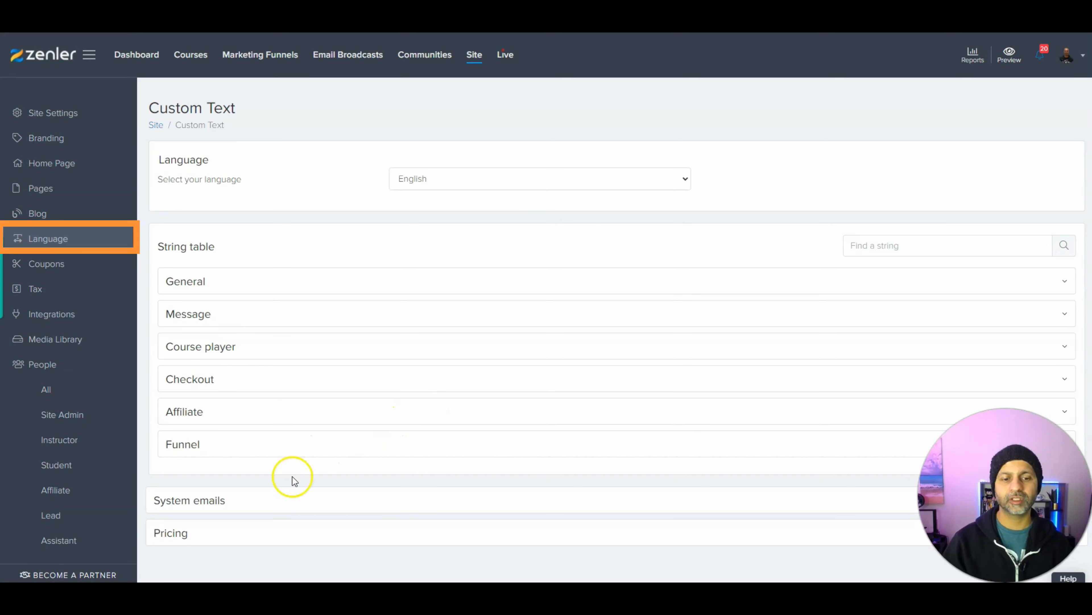
- Expand the System emails and Pricing sections of the language settings and select Welcome Email as the system email
{"action": "left_click", "coordinate": [220, 503]}
{"action": "left_click", "coordinate": [229, 567]}
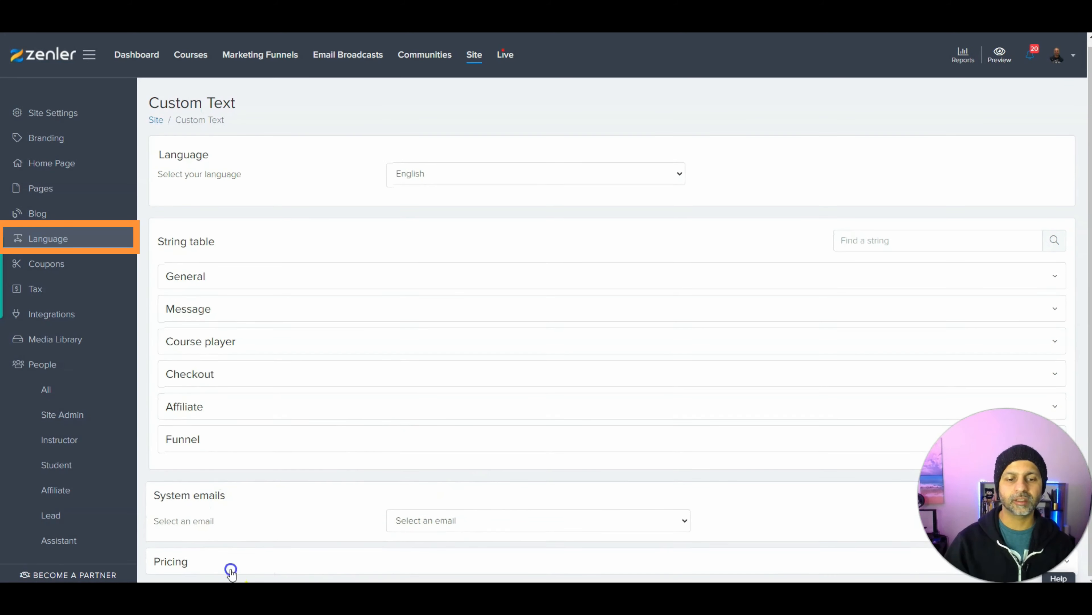
{"action": "scroll", "coordinate": [391, 507], "scroll_direction": "down", "scroll_amount": 2}
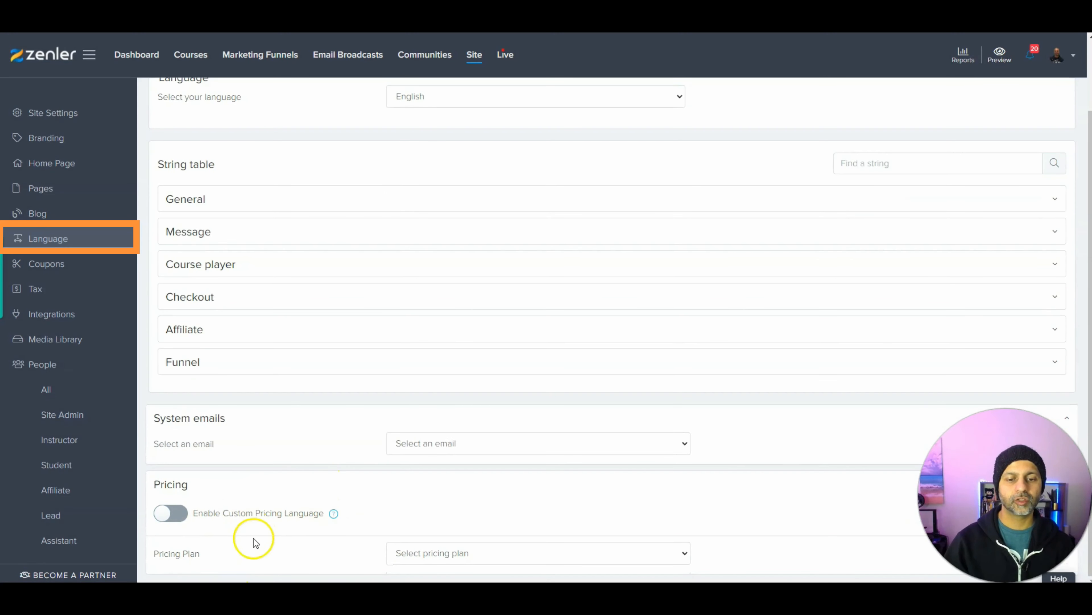
{"action": "left_click", "coordinate": [201, 520]}
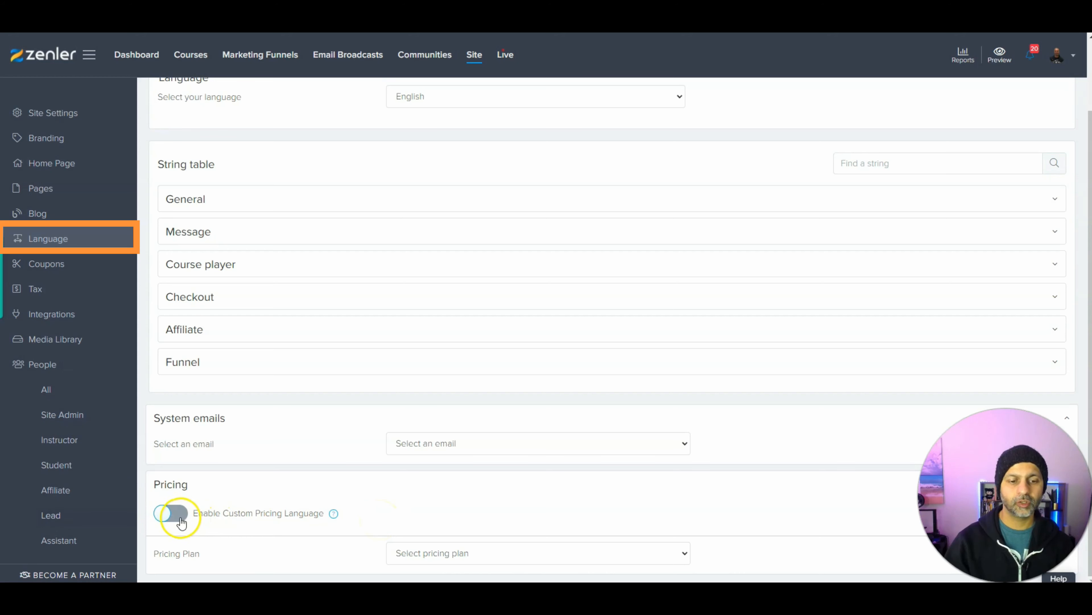
{"action": "left_click", "coordinate": [452, 443]}
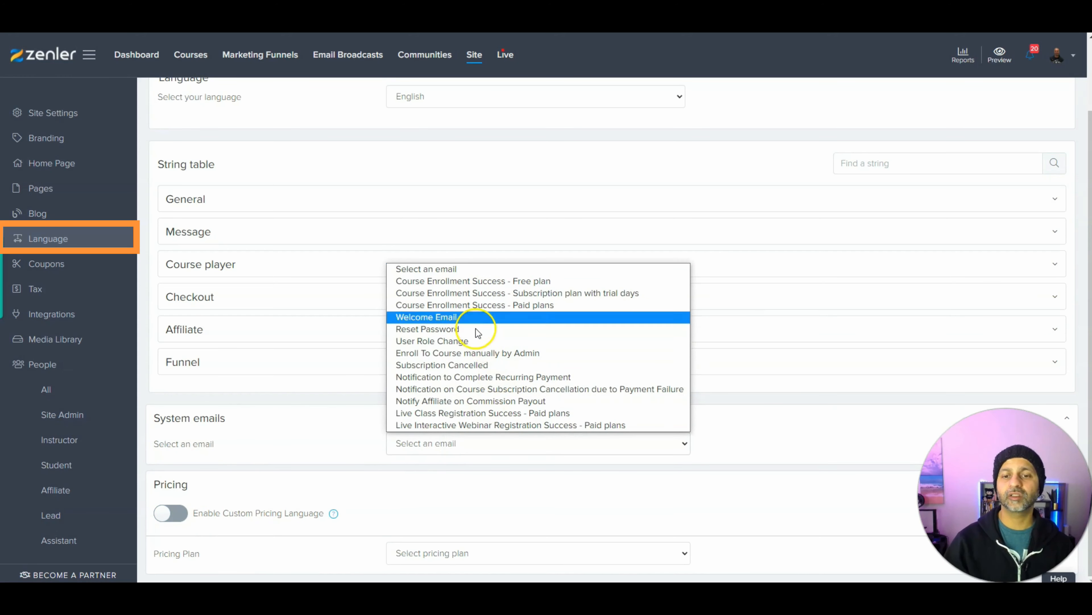
{"action": "left_click", "coordinate": [464, 317]}
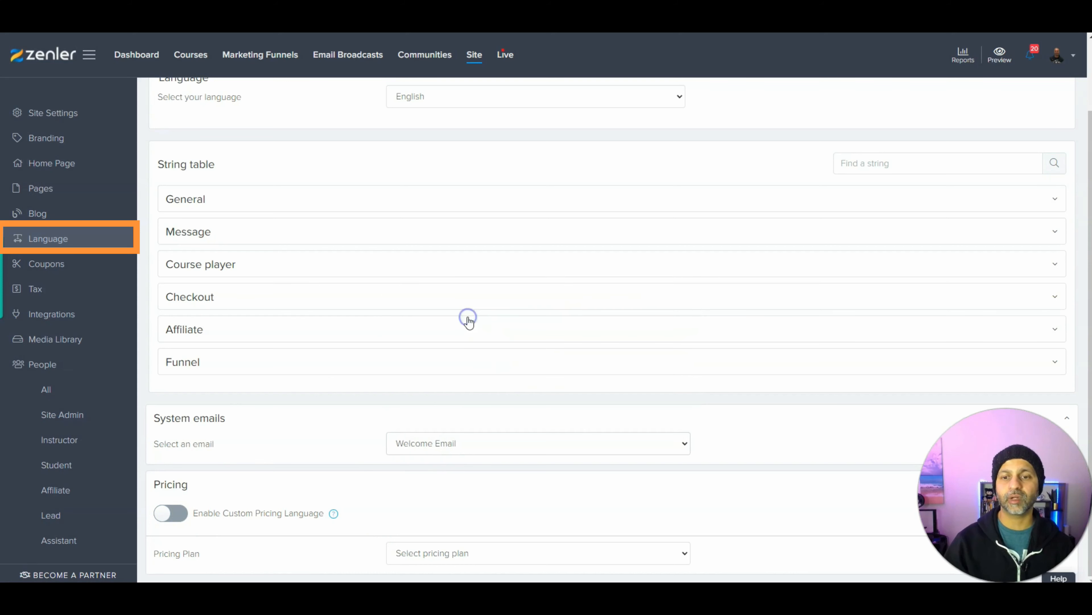
- Review the Welcome Email's subject and content, and look through the site's EU VAT tax settings
{"action": "scroll", "coordinate": [501, 494], "scroll_direction": "down", "scroll_amount": 5}
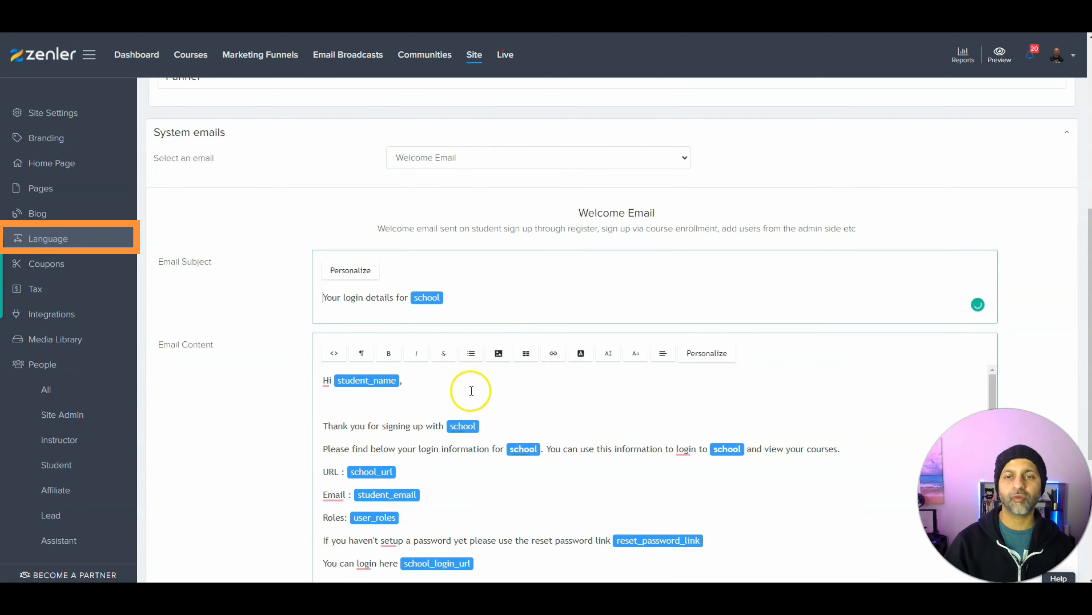
{"action": "scroll", "coordinate": [220, 314], "scroll_direction": "up", "scroll_amount": 7}
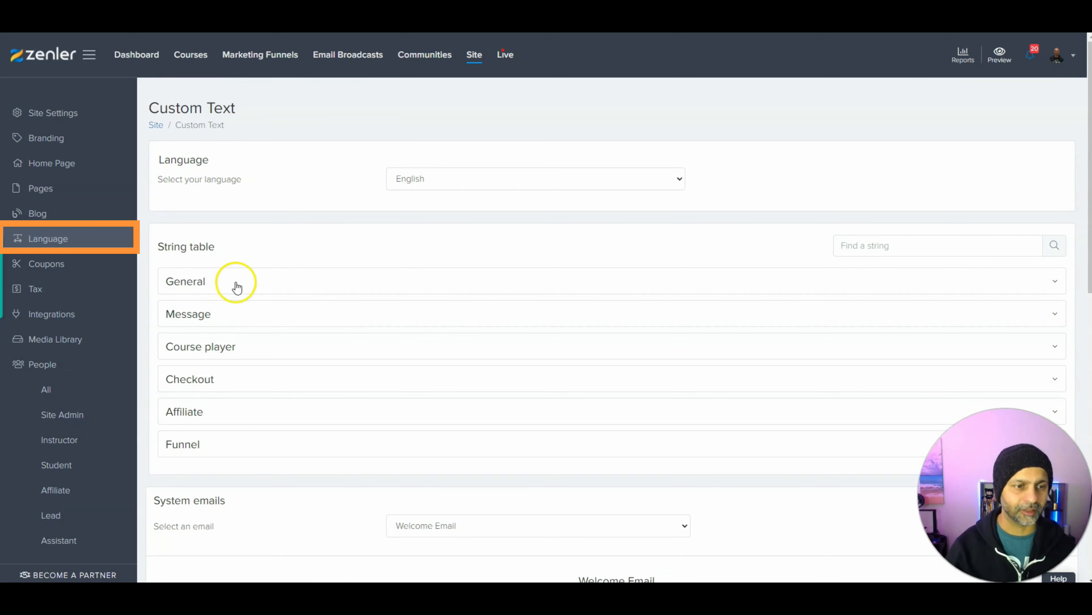
{"action": "left_click", "coordinate": [58, 294]}
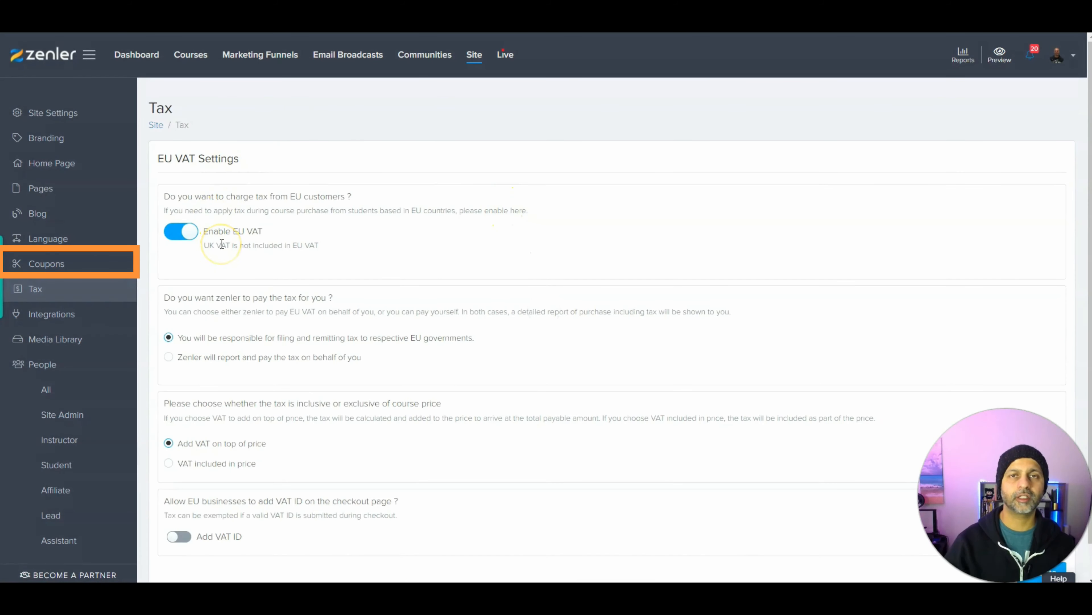
{"action": "scroll", "coordinate": [222, 244], "scroll_direction": "down", "scroll_amount": 1}
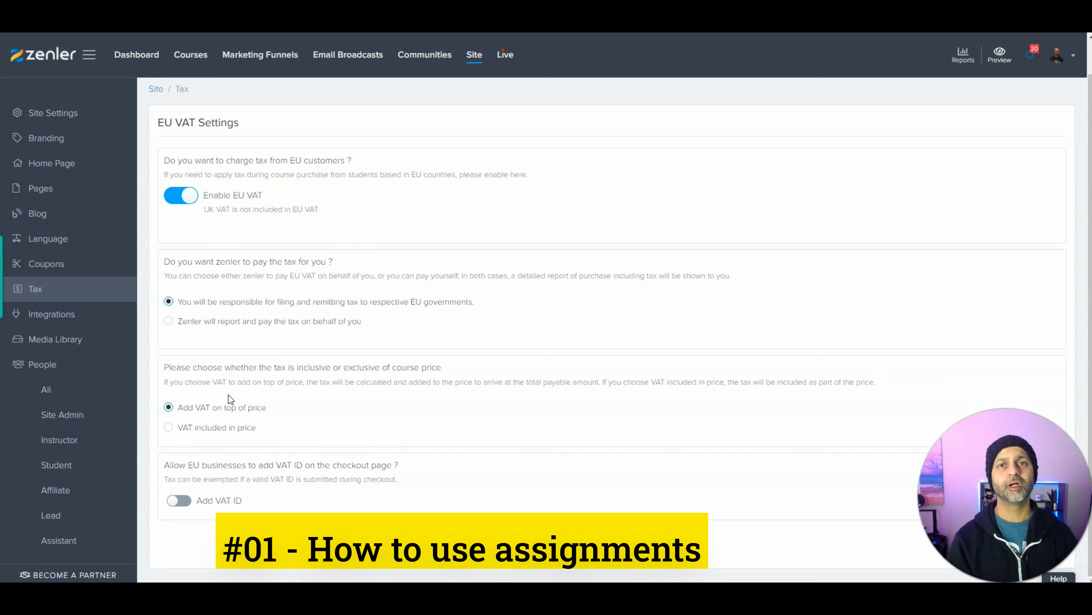
- Open the list of all courses and browse the course cards
{"action": "left_click", "coordinate": [197, 54]}
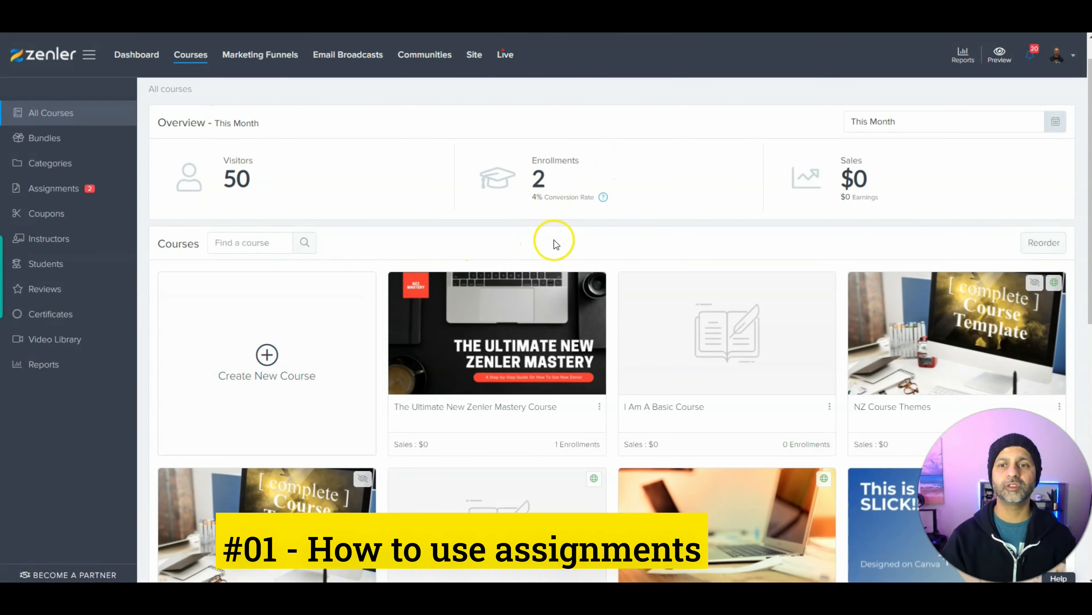
{"action": "scroll", "coordinate": [557, 243], "scroll_direction": "down", "scroll_amount": 3}
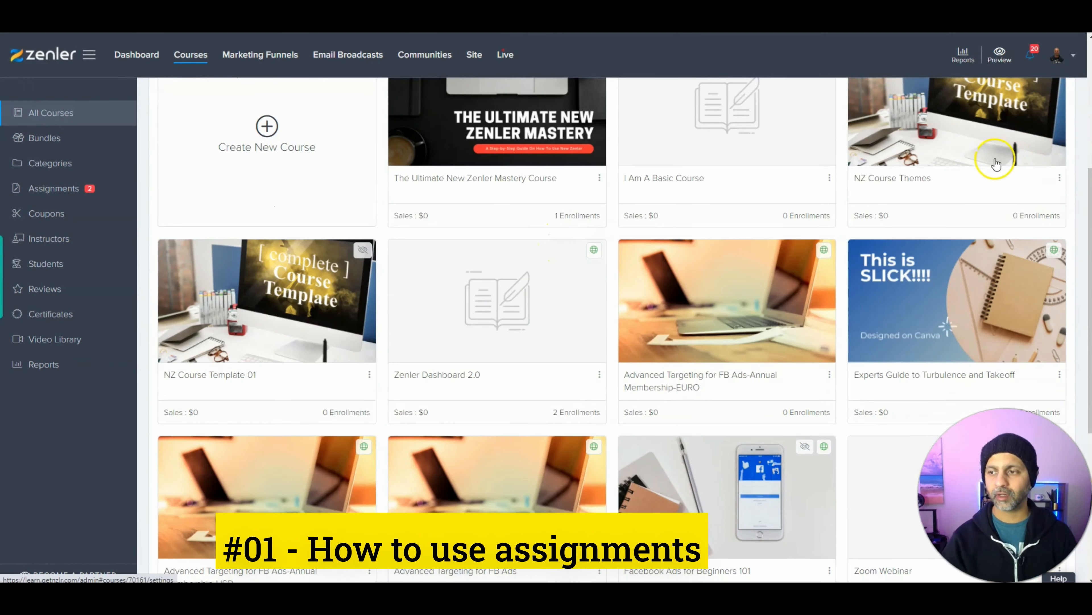
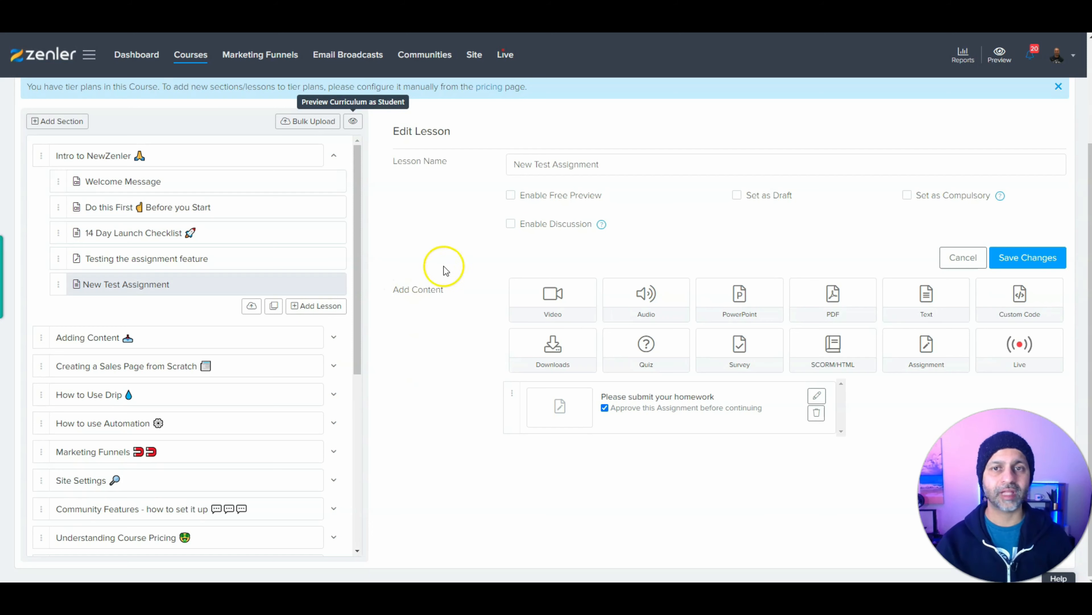
- Open the Live area and review the Live Class, Live Webinars, Live Interactive Webinars and Live Stream options
{"action": "left_click", "coordinate": [507, 61]}
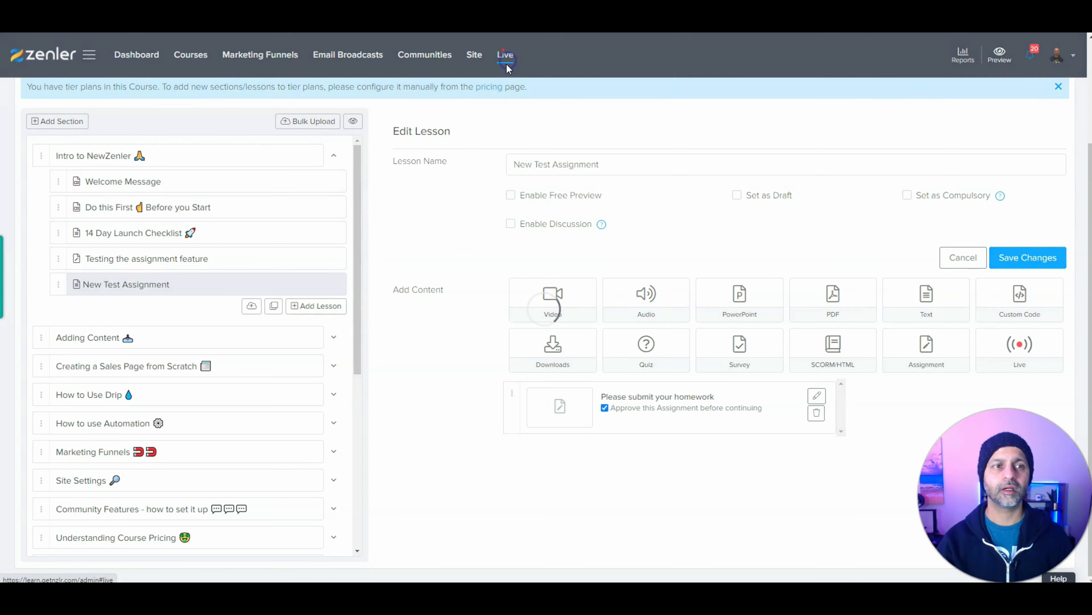
{"action": "scroll", "coordinate": [330, 127], "scroll_direction": "up", "scroll_amount": 2}
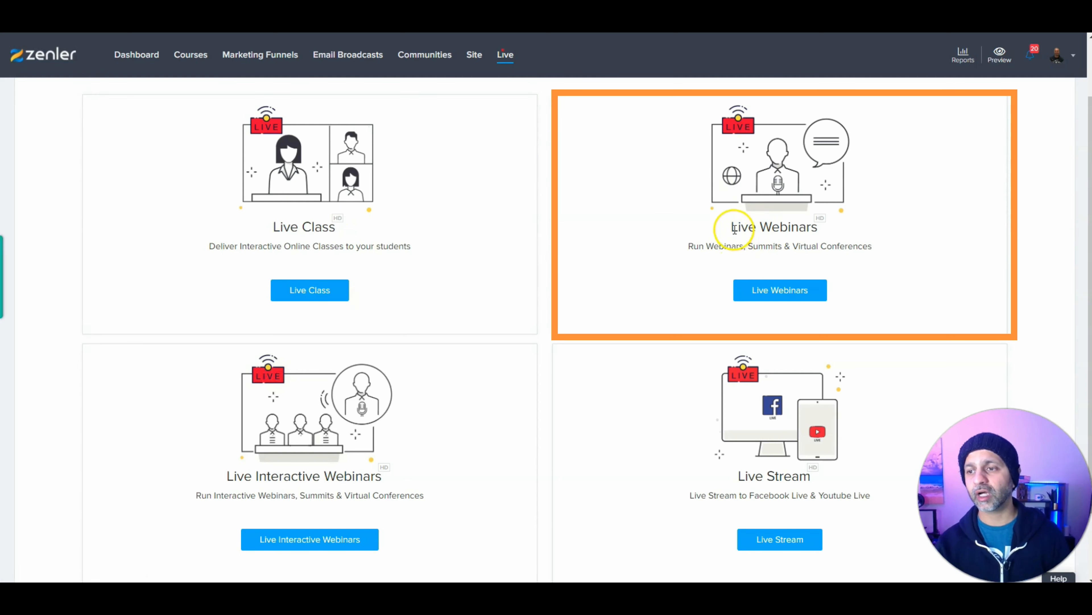
{"action": "left_click_drag", "start_coordinate": [735, 229], "coordinate": [808, 230]}
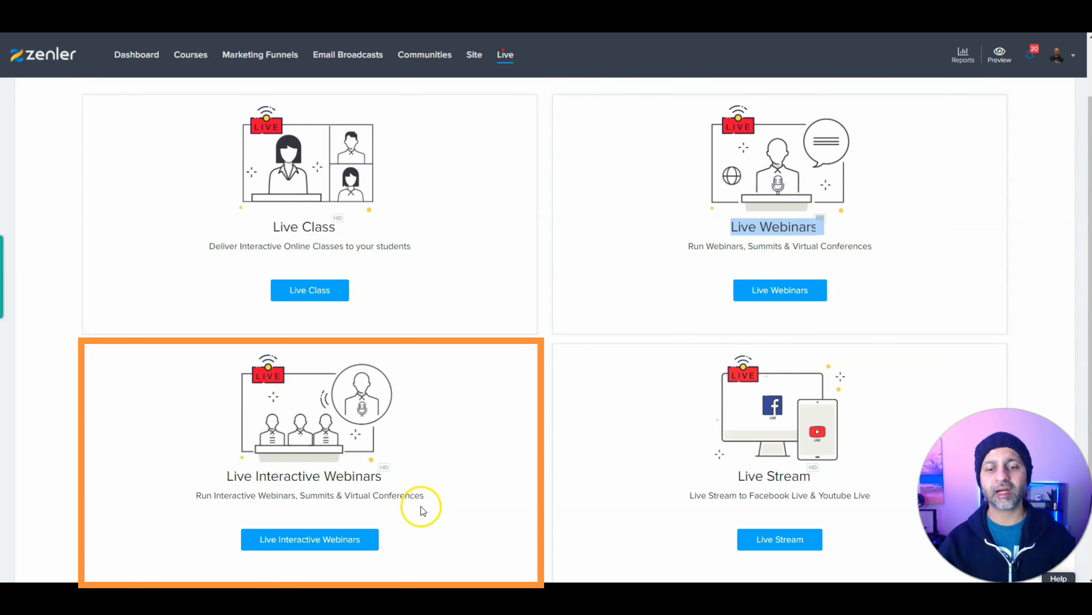
{"action": "left_click_drag", "start_coordinate": [420, 501], "coordinate": [217, 476]}
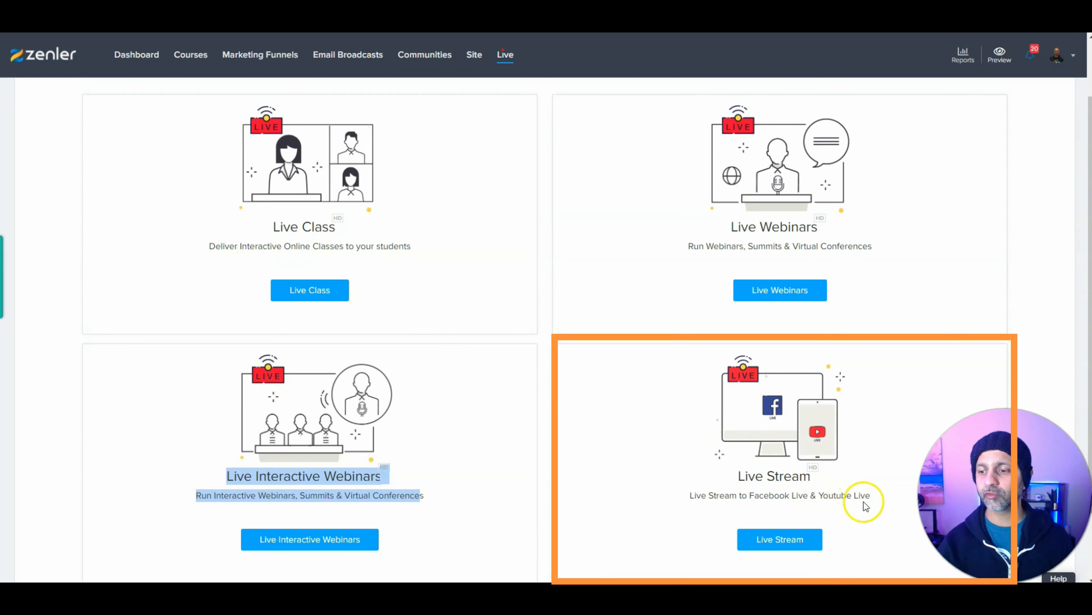
{"action": "left_click_drag", "start_coordinate": [870, 504], "coordinate": [721, 508]}
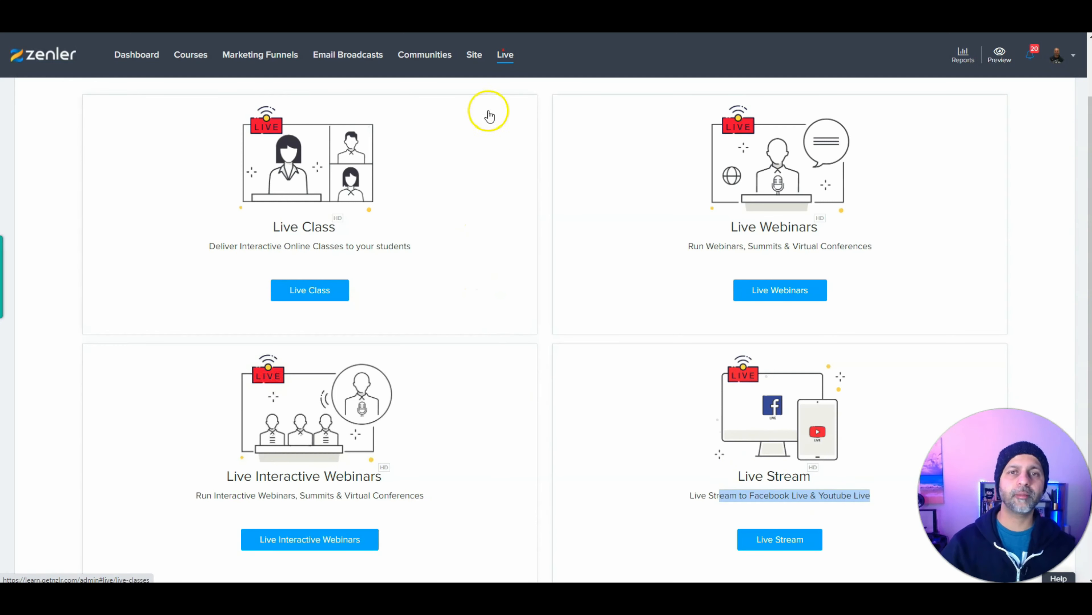
- Open the live interactive webinar "How to charge for webinars" for editing
{"action": "left_click", "coordinate": [335, 539]}
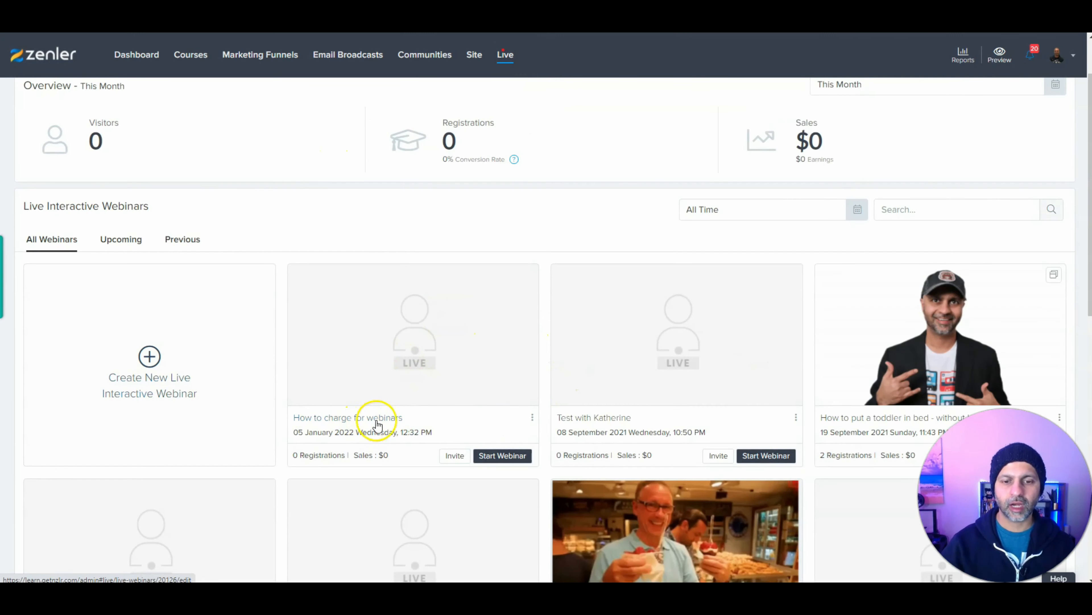
{"action": "left_click", "coordinate": [533, 417]}
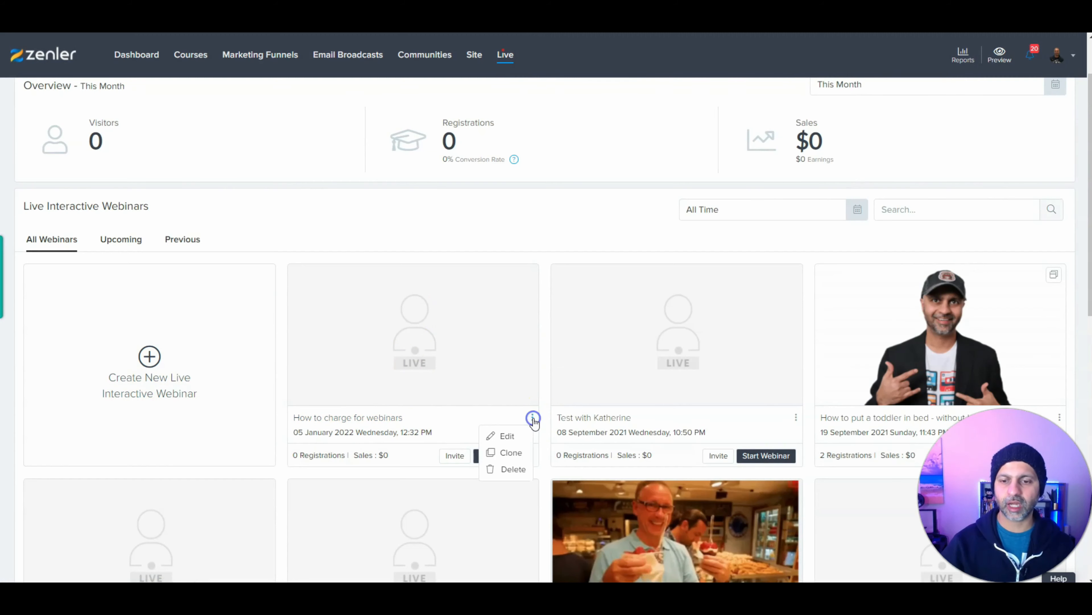
{"action": "left_click", "coordinate": [508, 436]}
{"action": "left_click", "coordinate": [496, 455]}
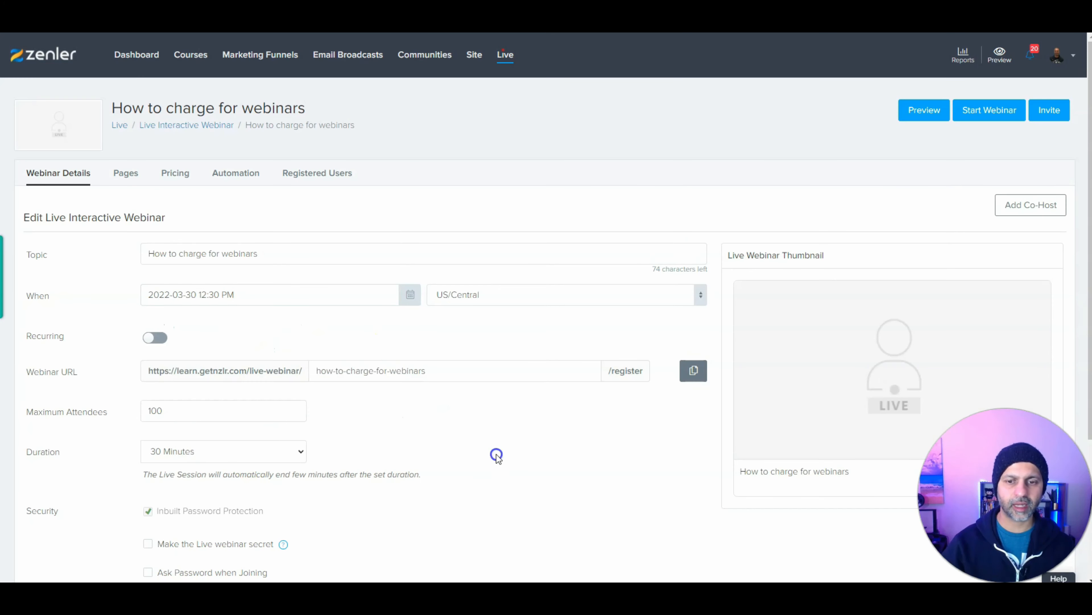
- Set the webinar's maximum attendees to 300
{"action": "scroll", "coordinate": [496, 455], "scroll_direction": "down", "scroll_amount": 5}
{"action": "double_click", "coordinate": [211, 227]}
{"action": "type", "text": "300"}
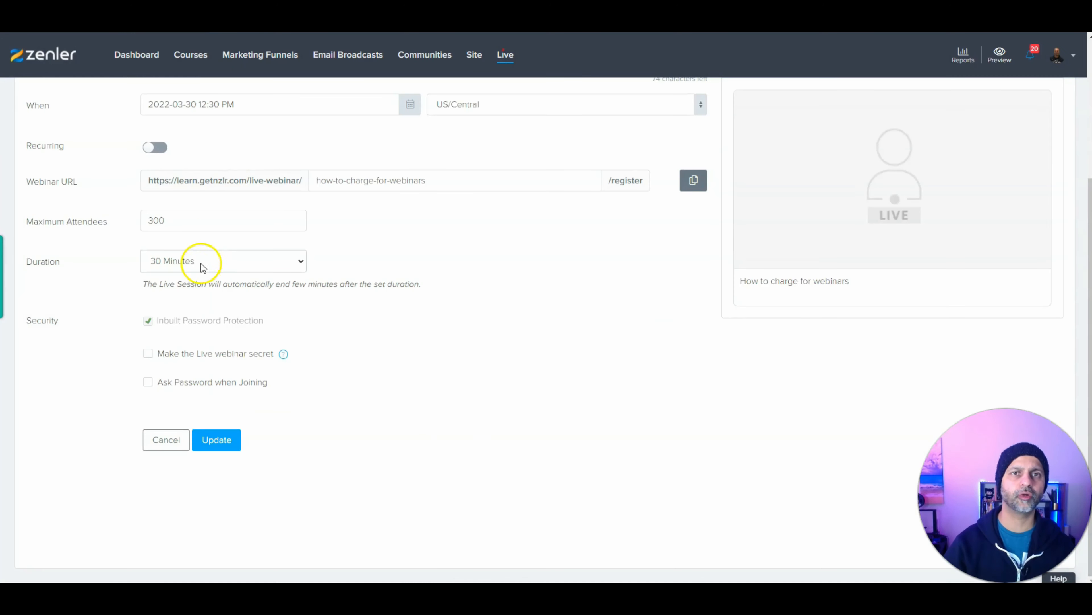
- Try to update the webinar with a maximum of 301 attendees, and put the limit back to 300
{"action": "double_click", "coordinate": [158, 221]}
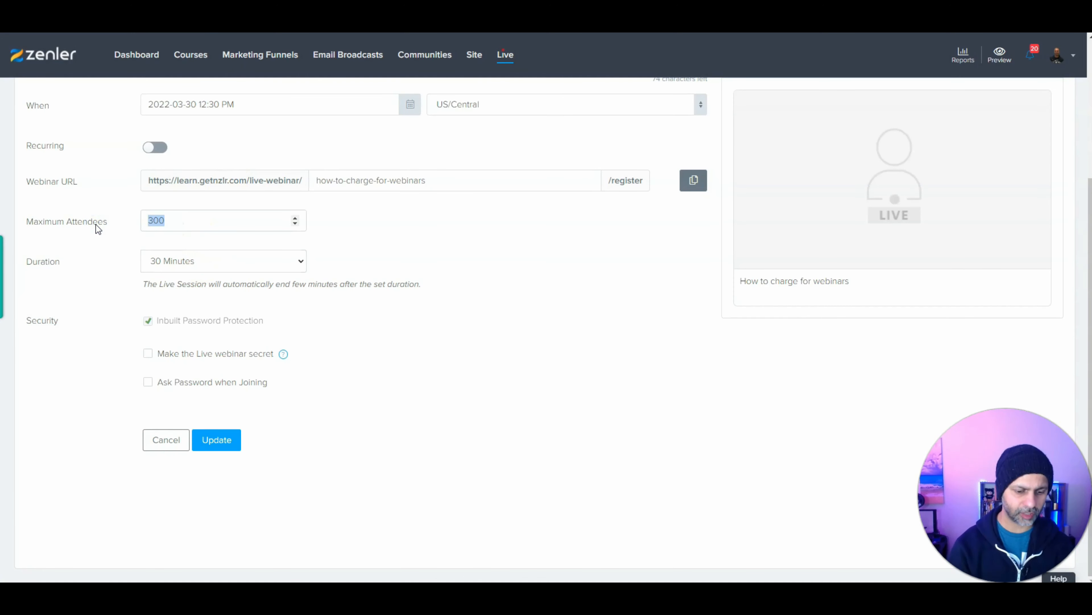
{"action": "type", "text": "301"}
{"action": "left_click", "coordinate": [209, 436]}
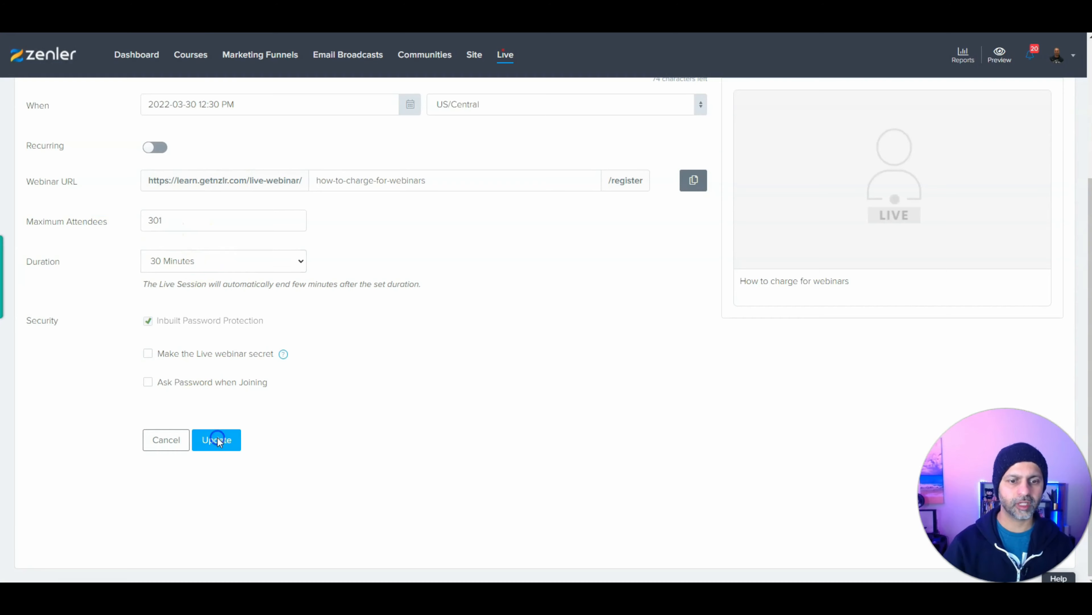
{"action": "left_click", "coordinate": [168, 223]}
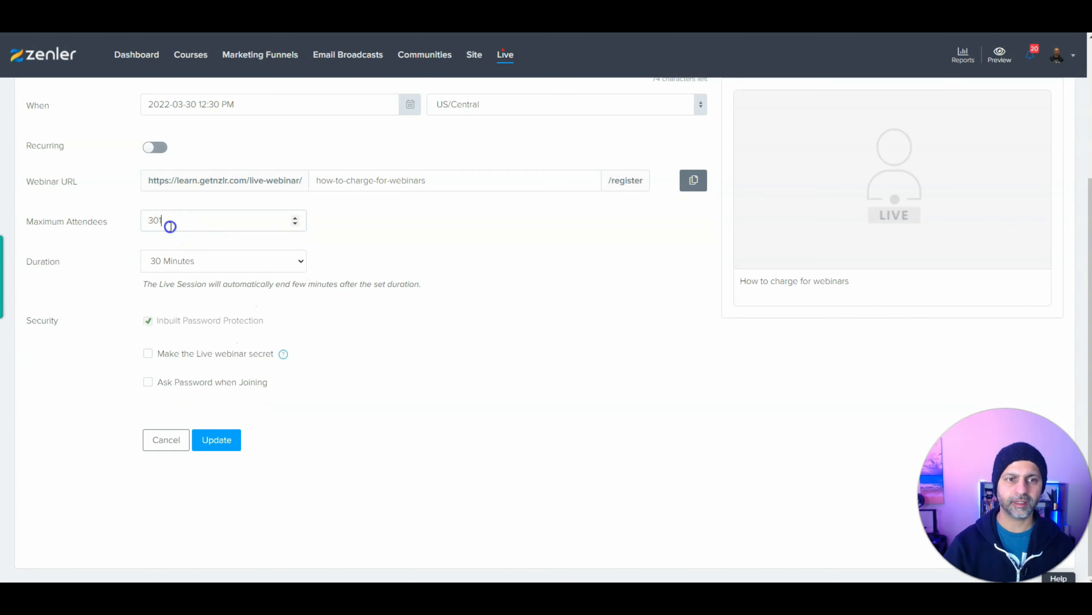
{"action": "key", "text": "BackSpace"}
{"action": "type", "text": "0"}
- Set the webinar's duration to 4 Hours and save the changes
{"action": "left_click", "coordinate": [180, 261]}
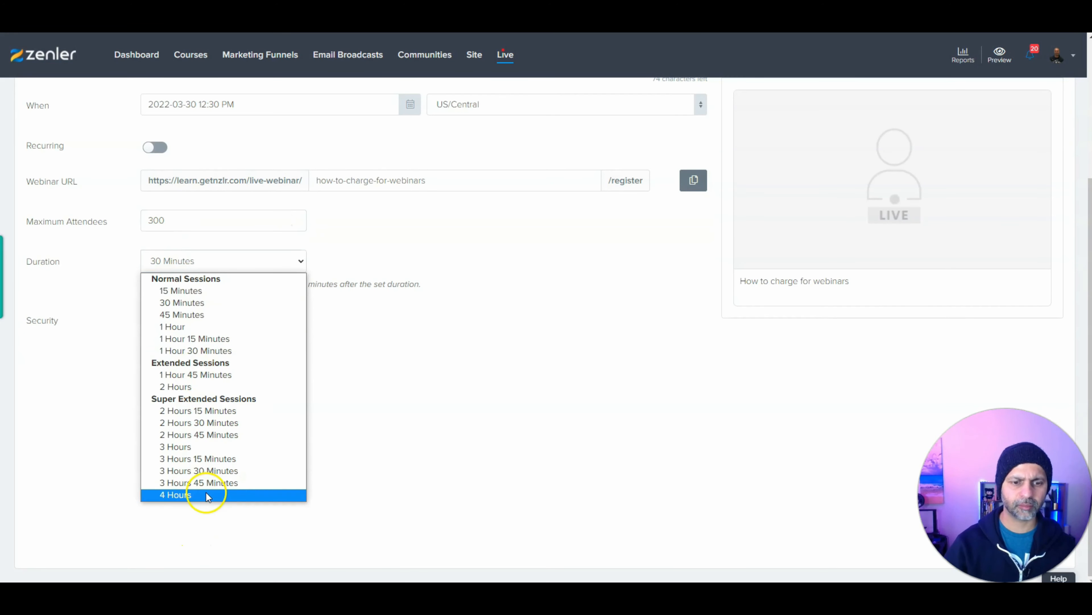
{"action": "left_click", "coordinate": [203, 495]}
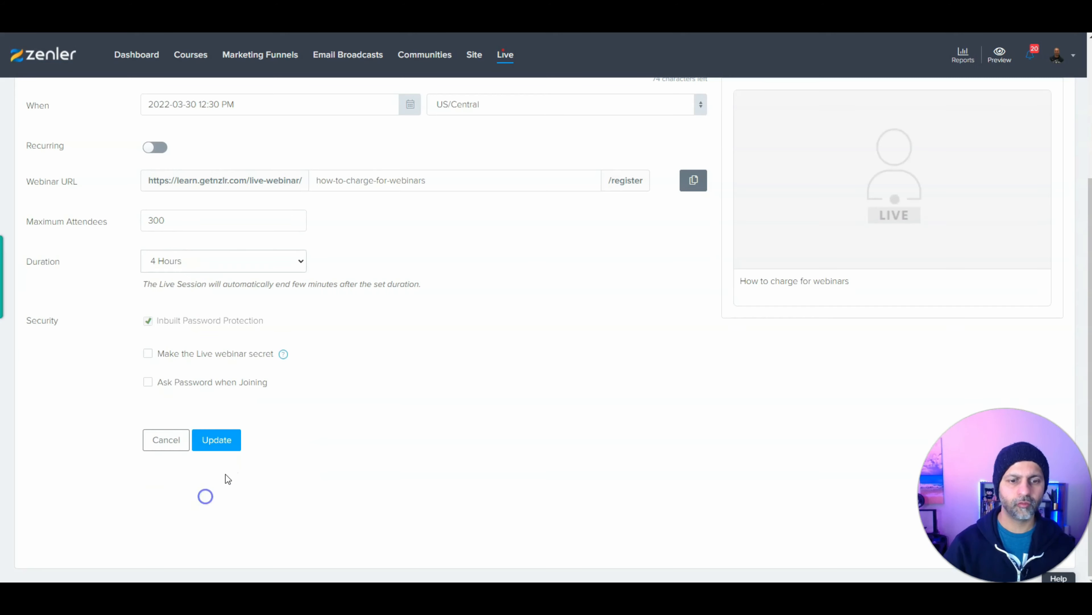
{"action": "left_click", "coordinate": [221, 453]}
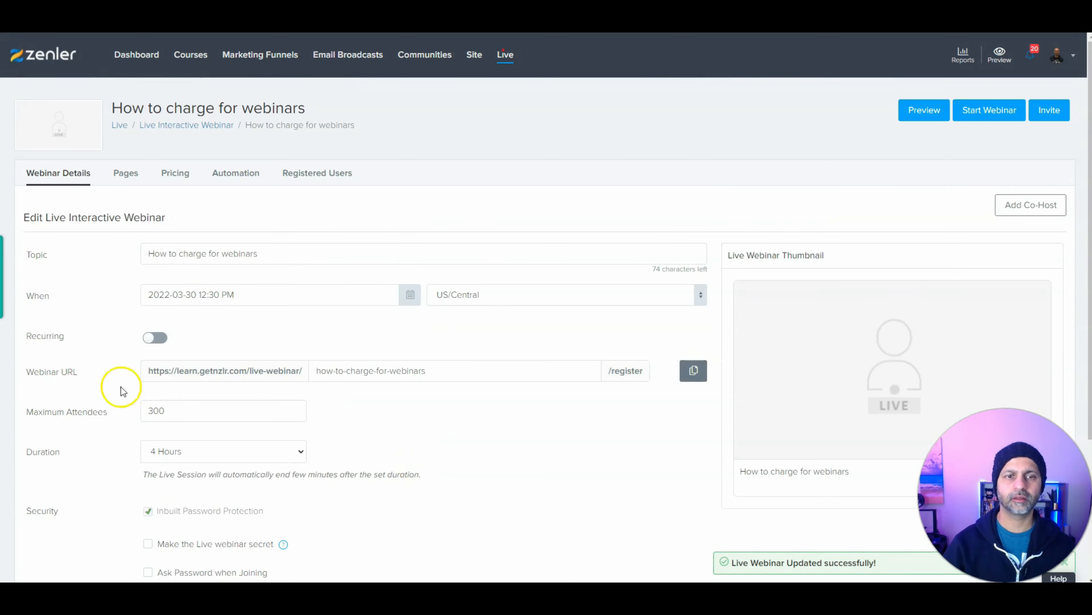
- Add a one-time purchase pricing plan named "Testing one time payment" at $97 to the webinar
{"action": "left_click", "coordinate": [180, 174]}
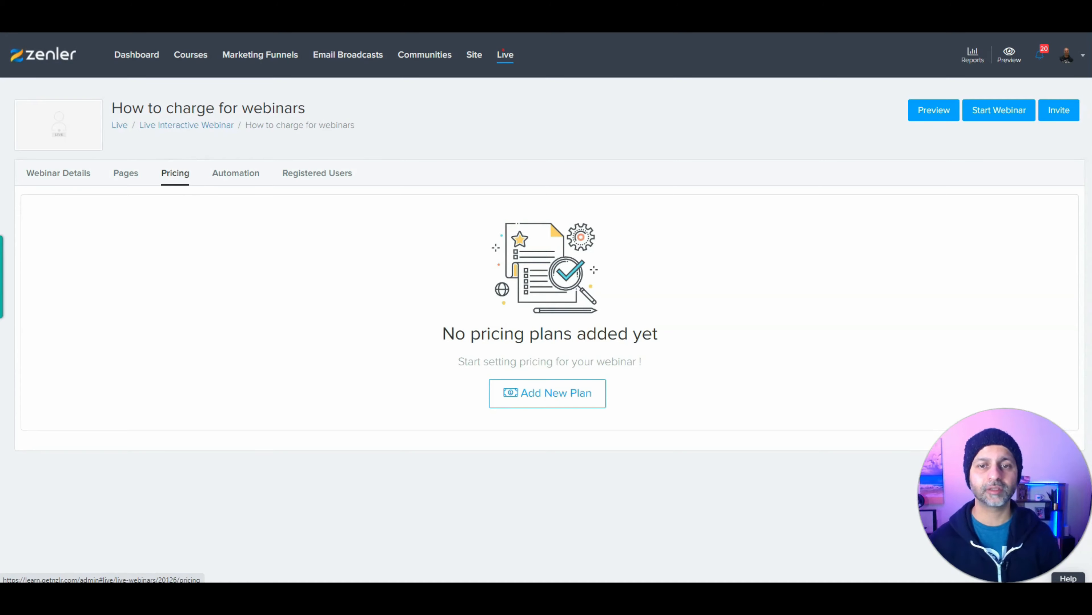
{"action": "left_click", "coordinate": [572, 400]}
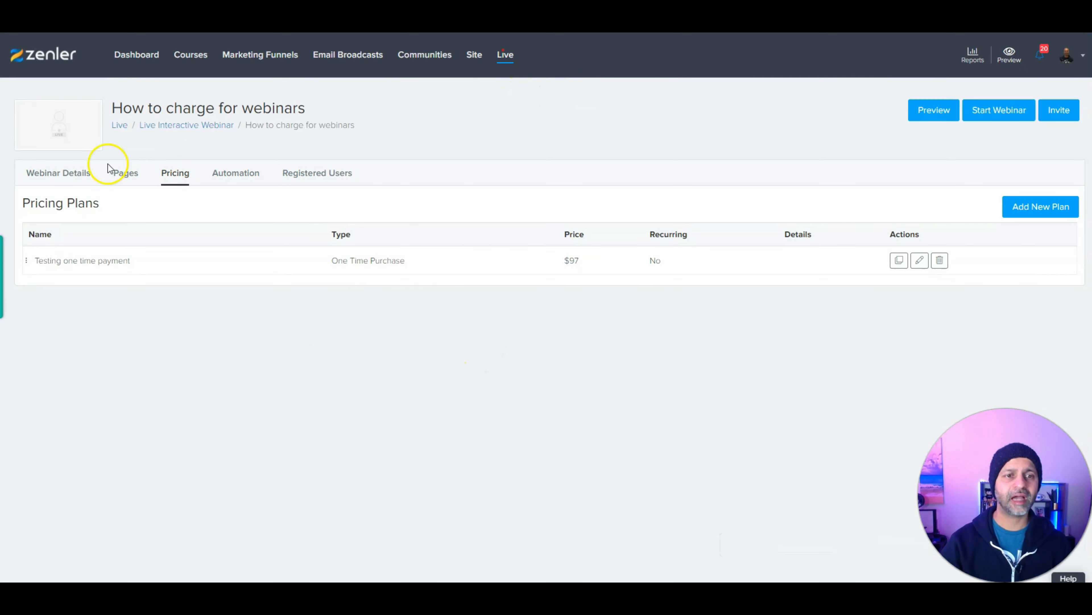
- Preview the webinar's register page, continue to its checkout page, and close the preview
{"action": "left_click", "coordinate": [132, 174]}
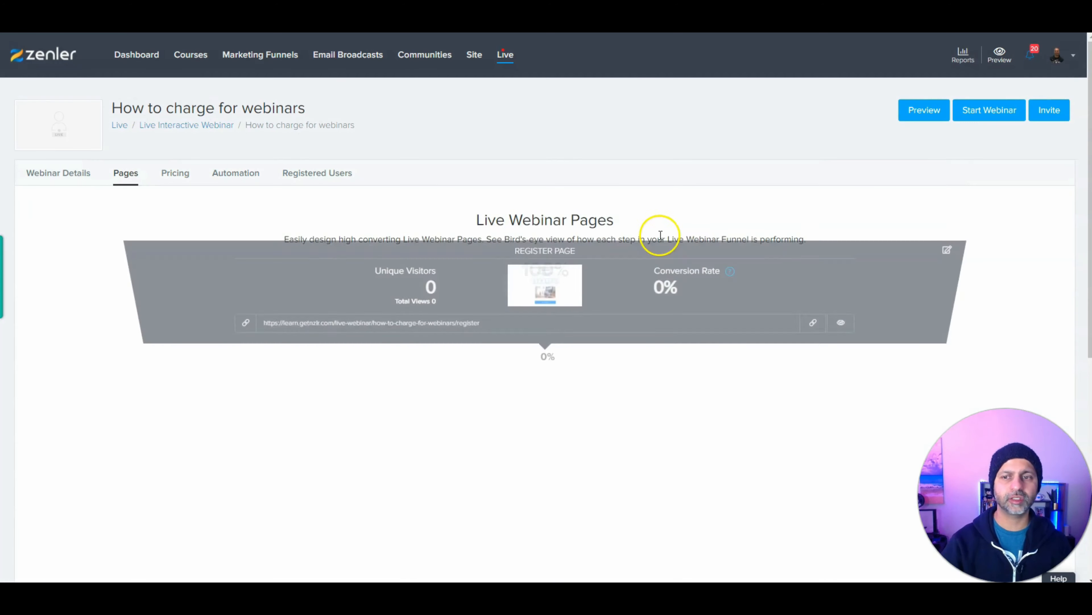
{"action": "left_click", "coordinate": [840, 371]}
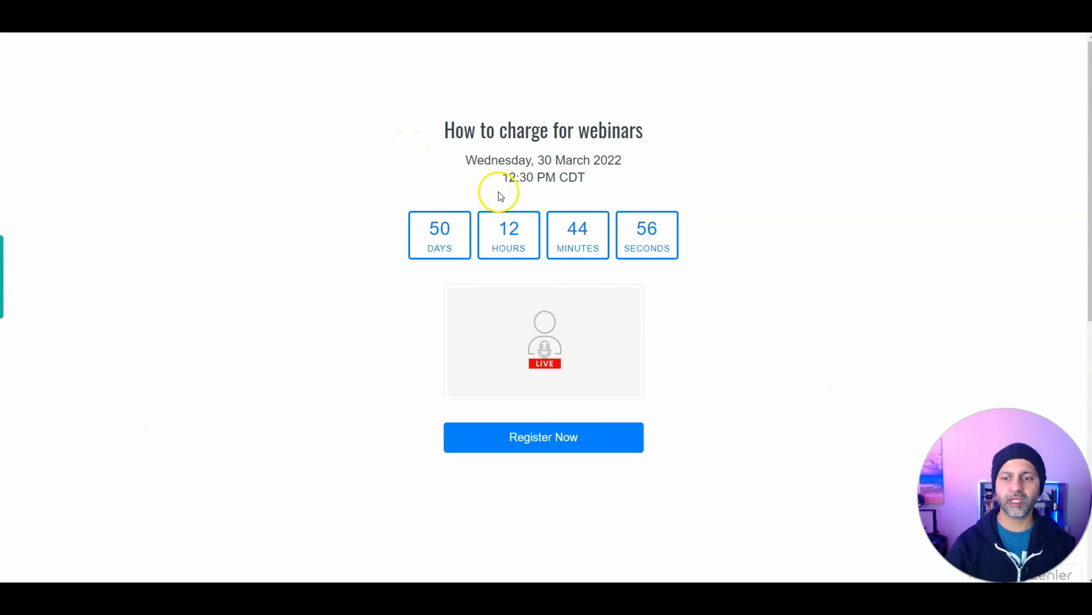
{"action": "left_click", "coordinate": [559, 446]}
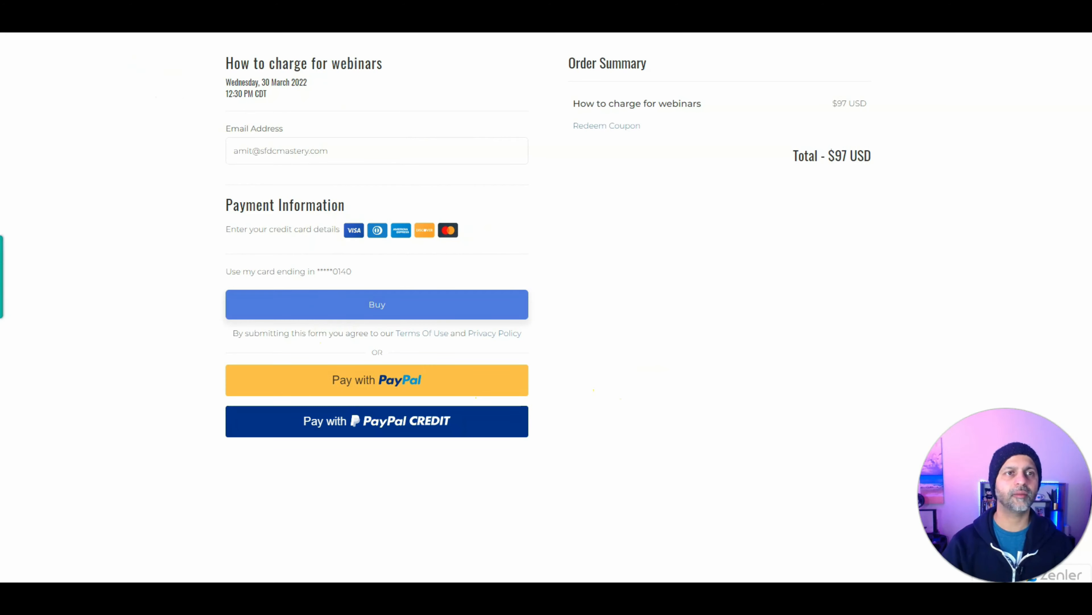
{"action": "key", "text": "ctrl+w"}
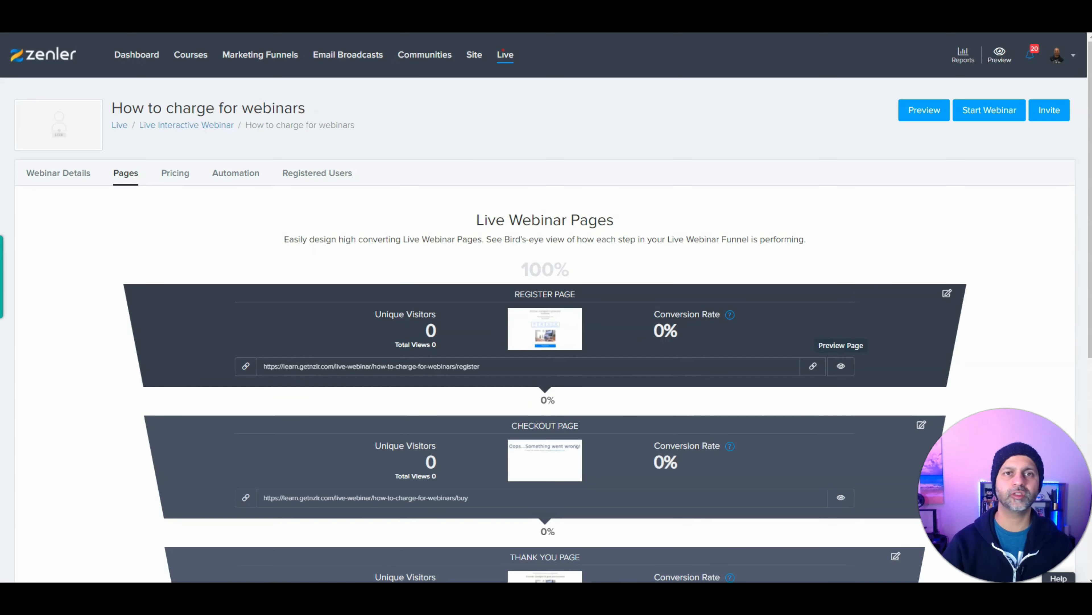
- Copy the register page's URL and use an incognito window to view the webinar's checkout as a new visitor
{"action": "left_click", "coordinate": [812, 365]}
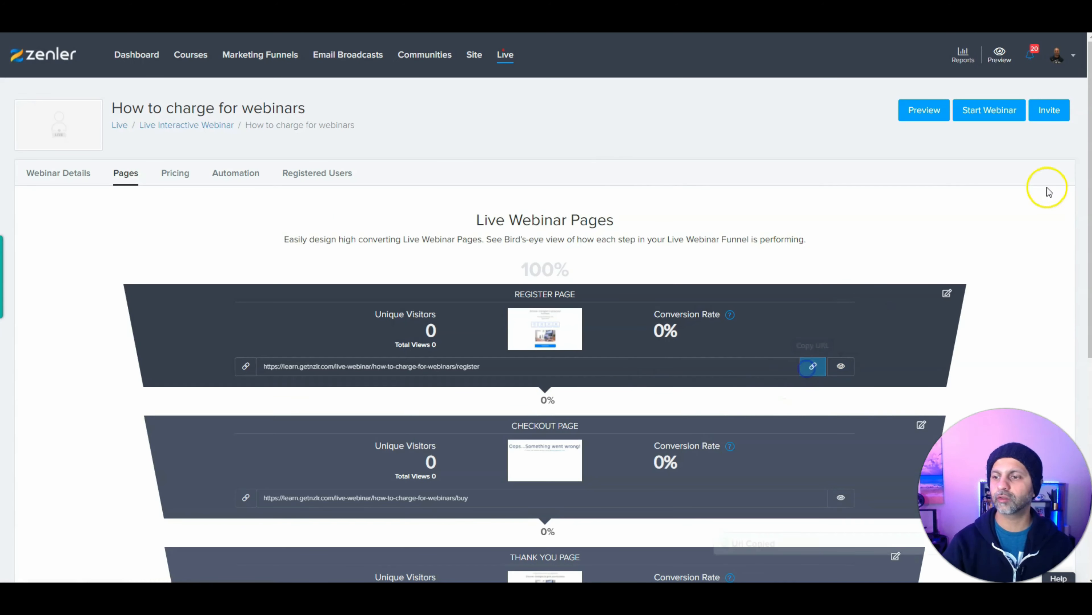
{"action": "left_click", "coordinate": [1086, 25]}
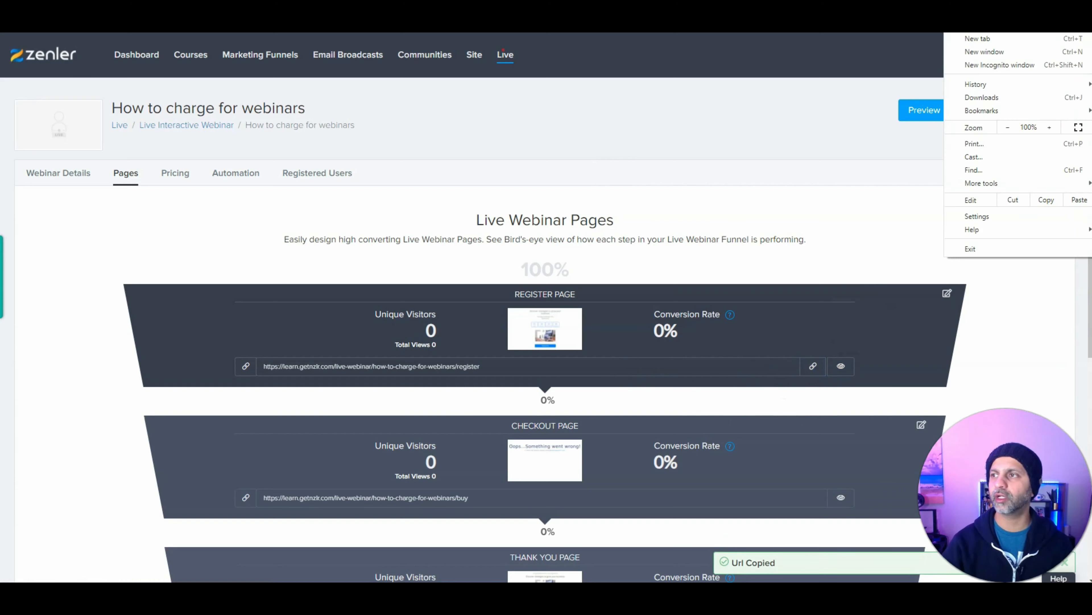
{"action": "left_click", "coordinate": [1007, 65]}
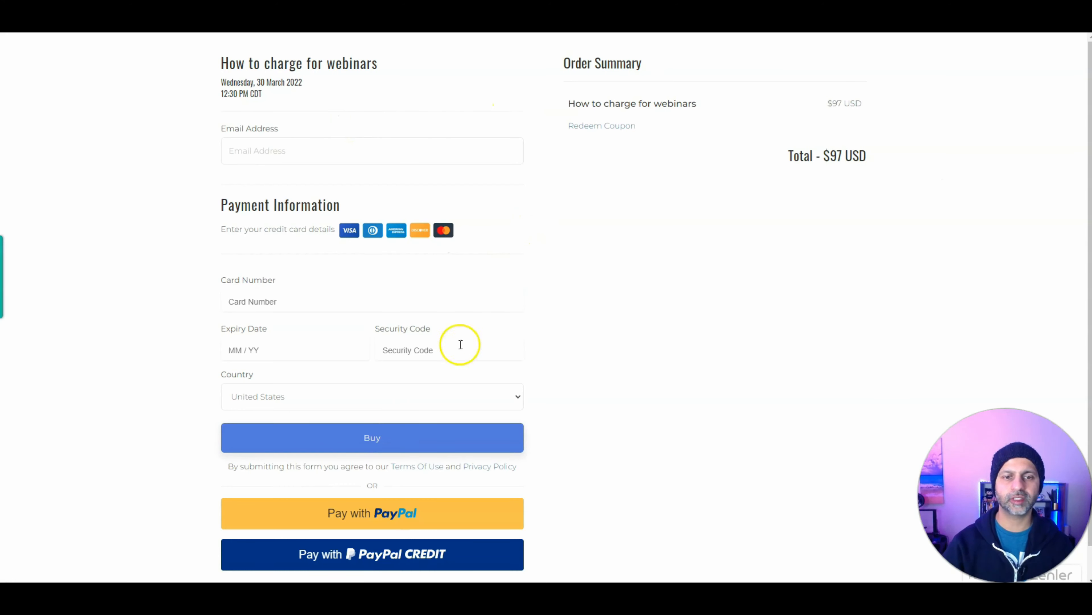
{"action": "scroll", "coordinate": [374, 409], "scroll_direction": "down", "scroll_amount": 1}
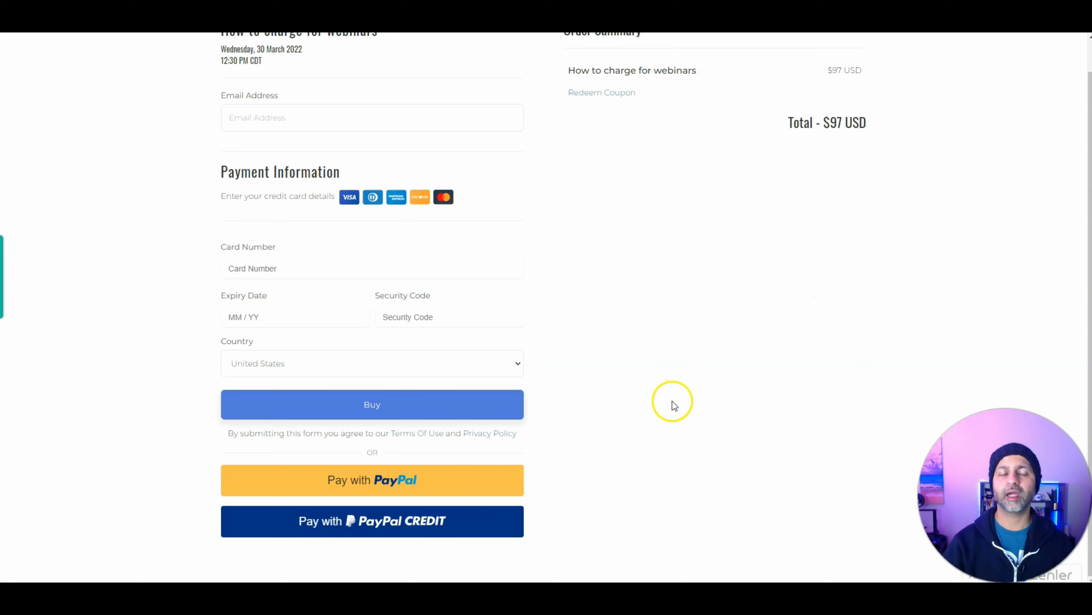
{"action": "scroll", "coordinate": [674, 404], "scroll_direction": "up", "scroll_amount": 1}
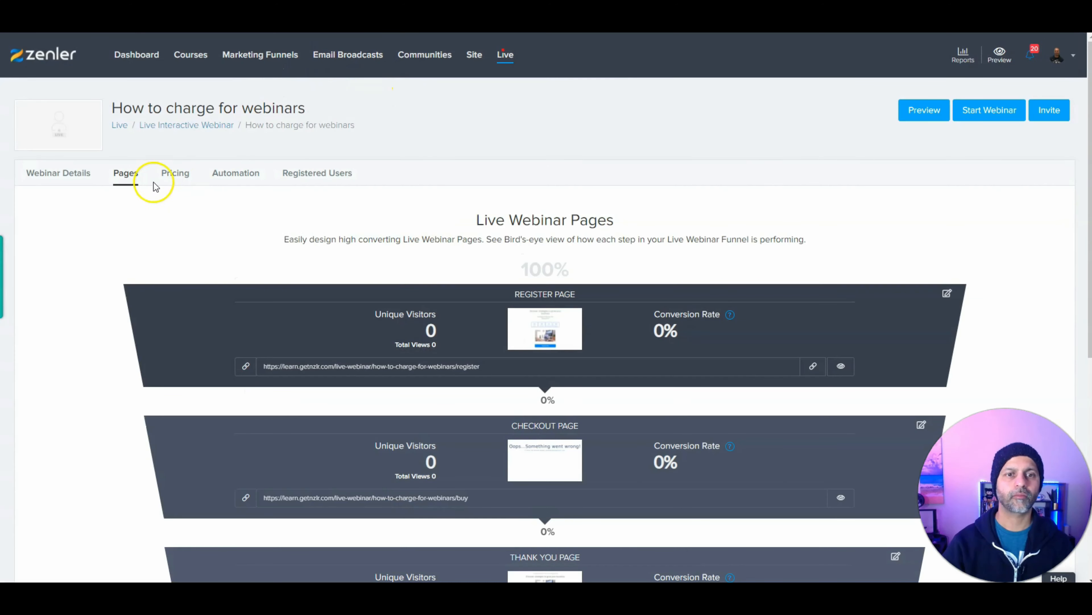
- Look over the webinar's register, checkout, thank you and waiting pages in its funnel overview
{"action": "scroll", "coordinate": [809, 326], "scroll_direction": "down", "scroll_amount": 1}
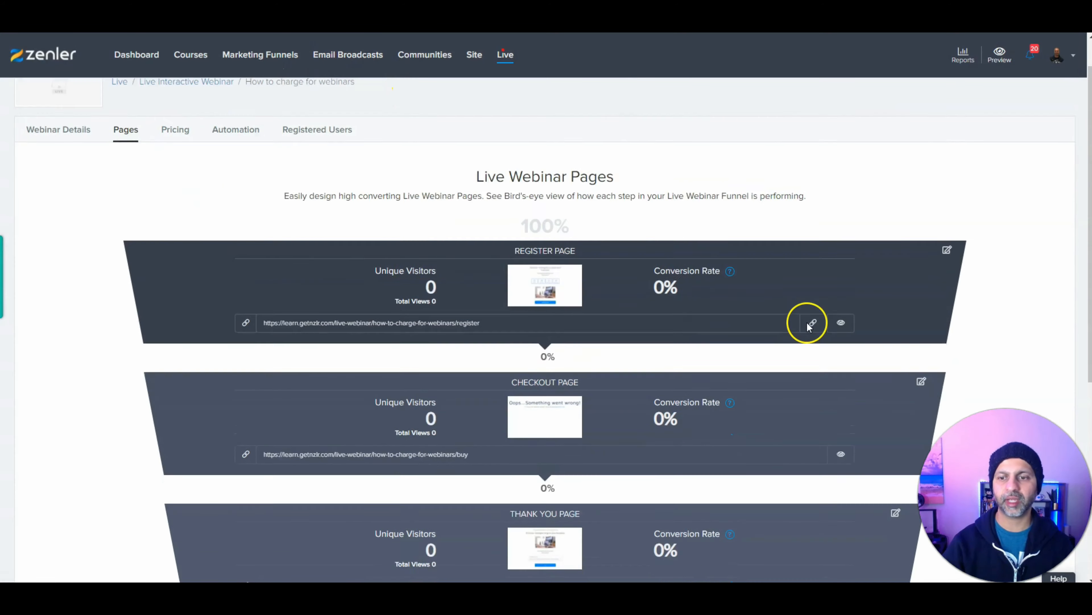
{"action": "scroll", "coordinate": [808, 326], "scroll_direction": "down", "scroll_amount": 3}
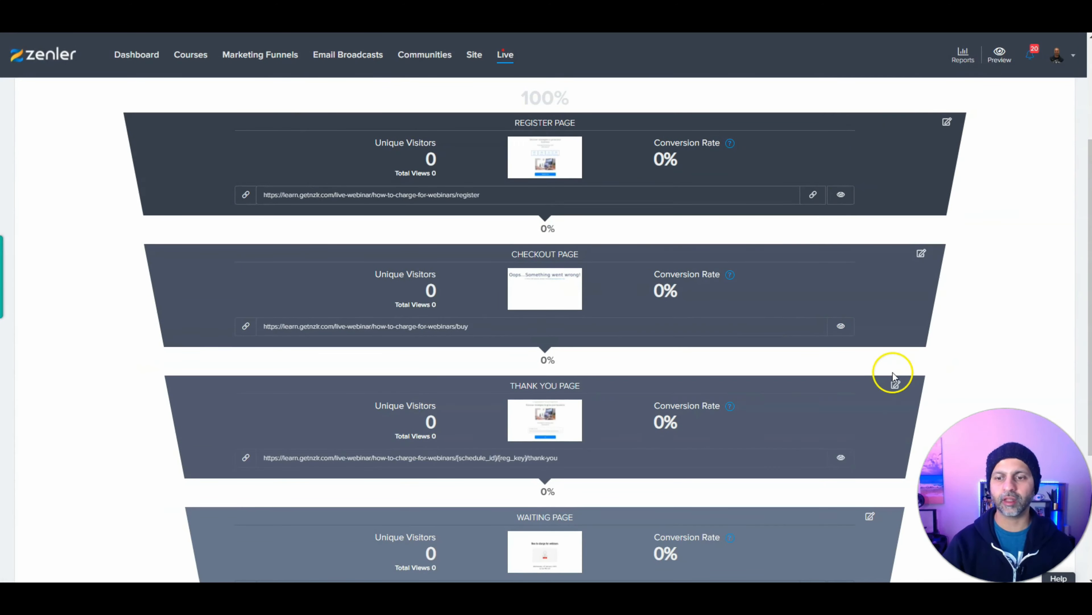
{"action": "scroll", "coordinate": [888, 386], "scroll_direction": "down", "scroll_amount": 6}
{"action": "scroll", "coordinate": [448, 296], "scroll_direction": "up", "scroll_amount": 7}
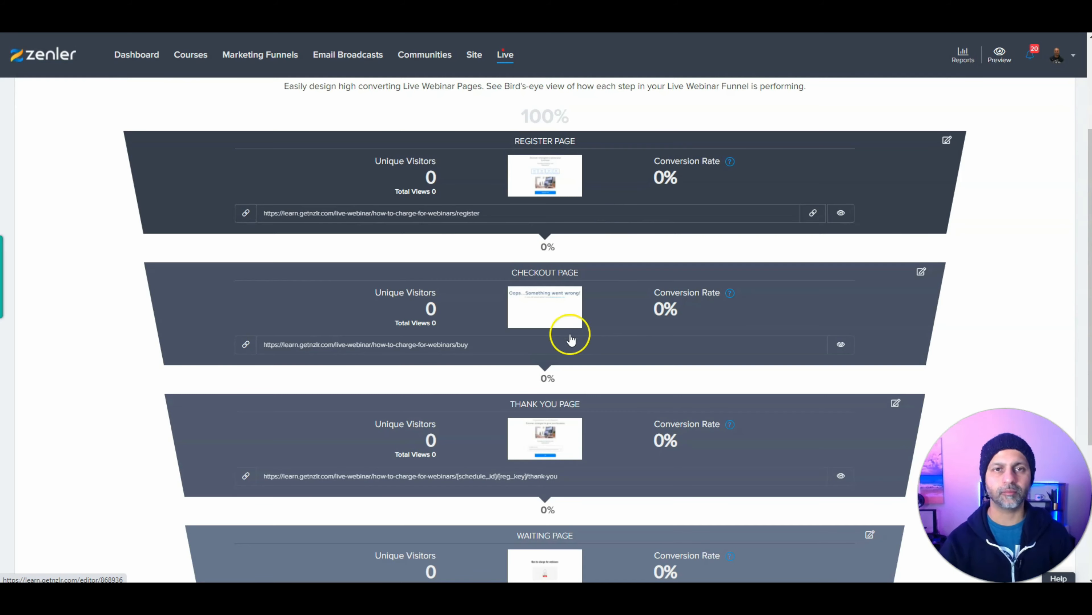
{"action": "scroll", "coordinate": [574, 340], "scroll_direction": "up", "scroll_amount": 3}
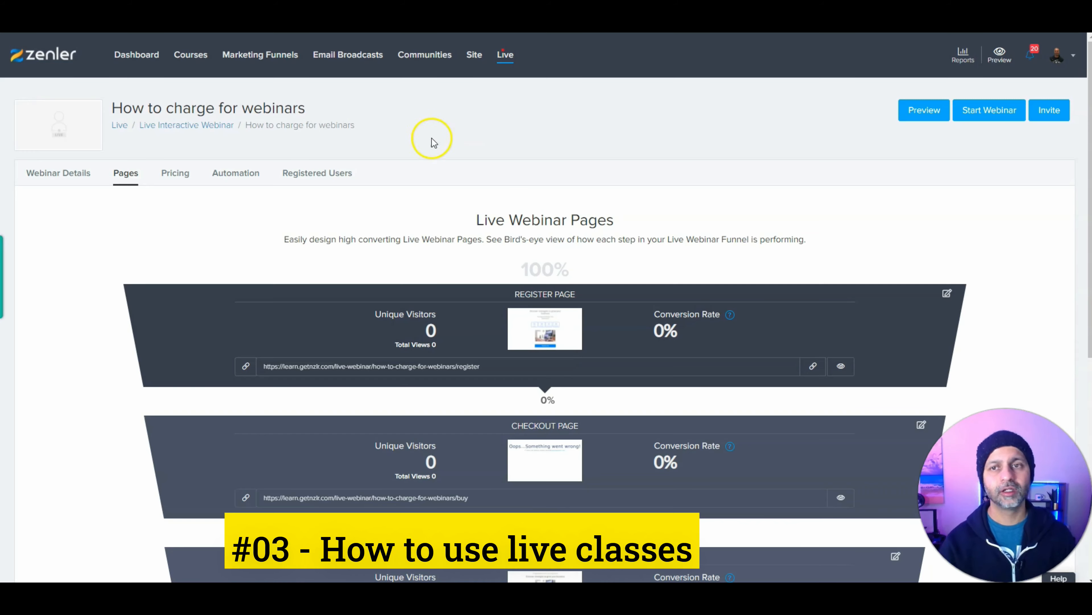
{"action": "left_click", "coordinate": [506, 57]}
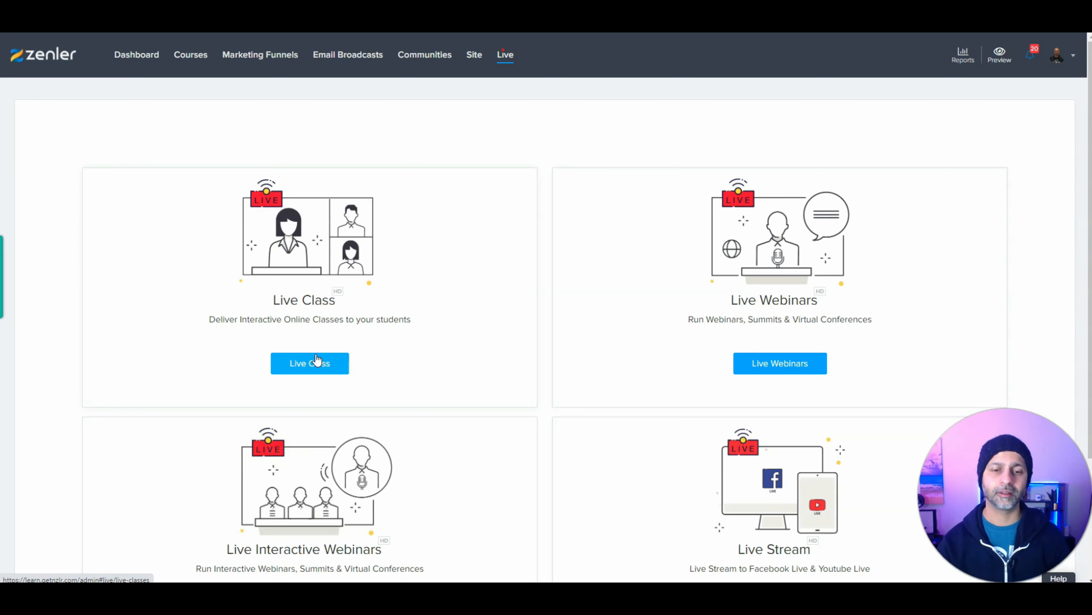
{"action": "left_click", "coordinate": [320, 363]}
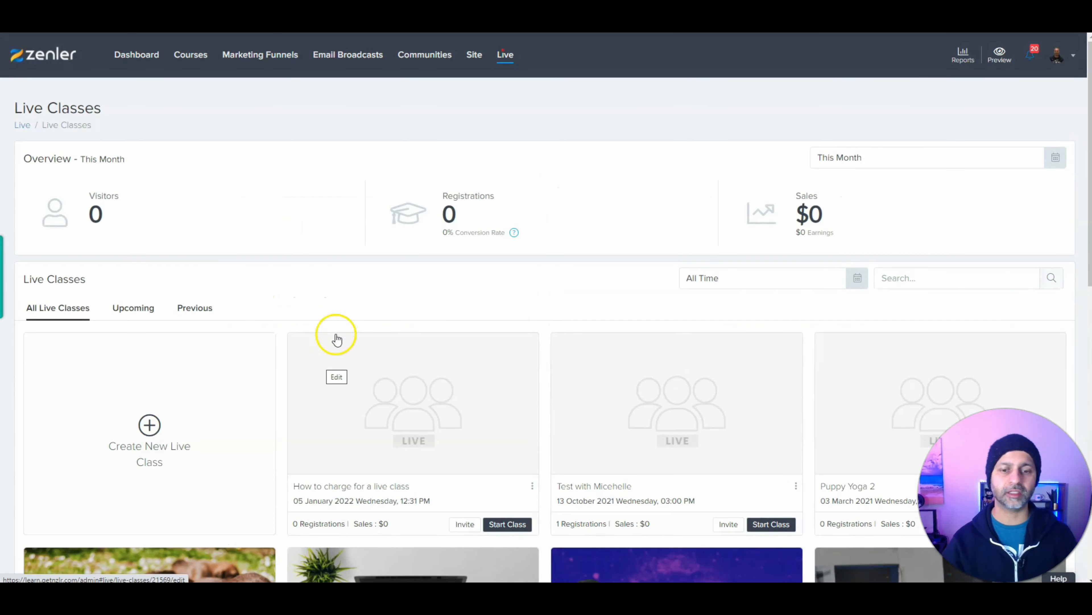
{"action": "left_click", "coordinate": [150, 431]}
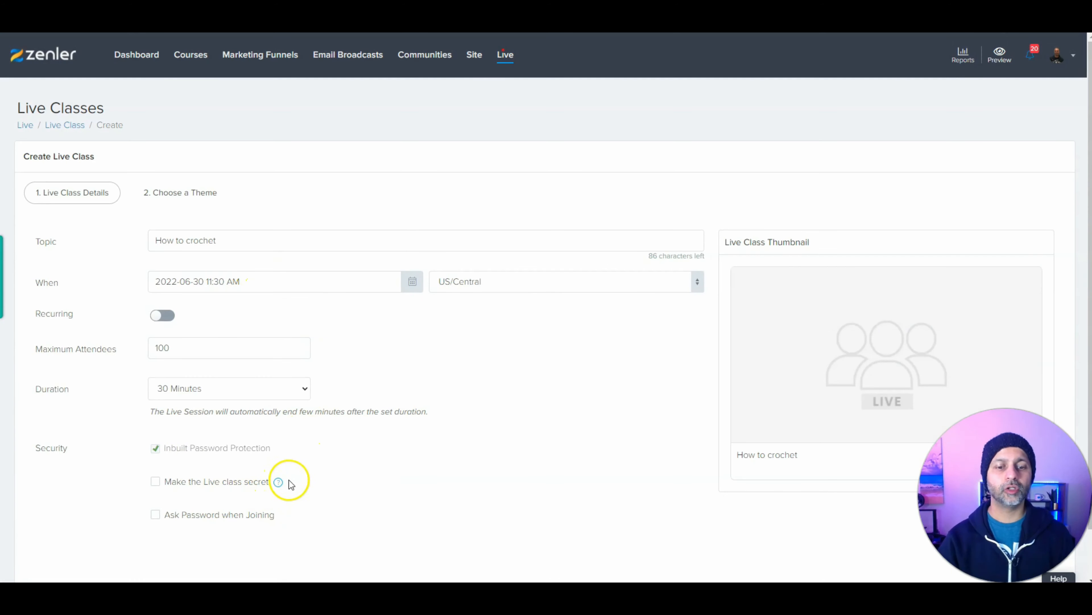
{"action": "mouse_move", "coordinate": [279, 483]}
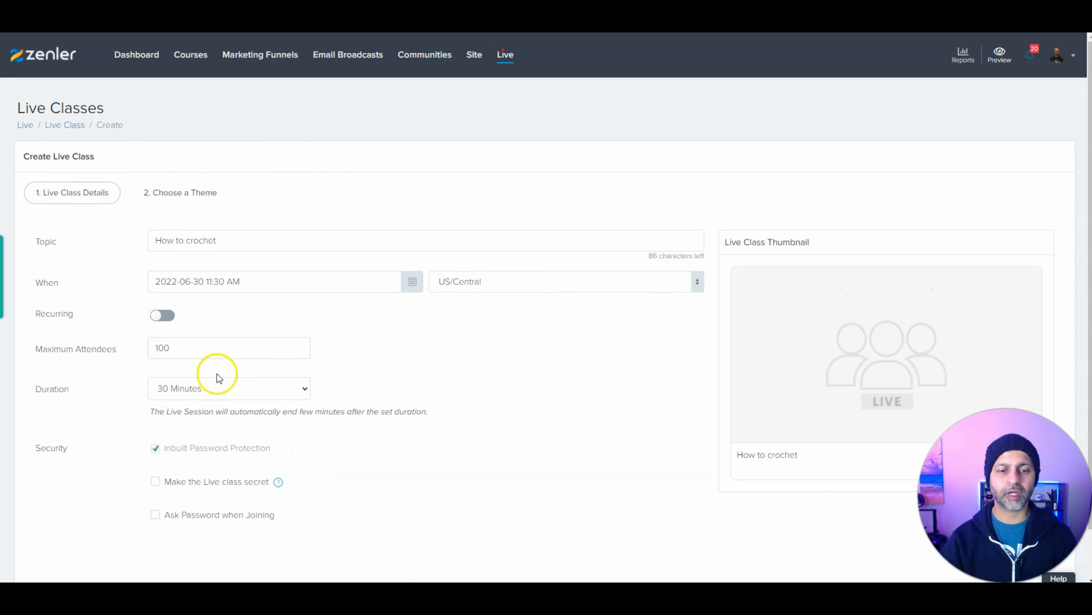
- Set the live class's maximum attendees to 300 and its duration to 2 Hours
{"action": "left_click_drag", "start_coordinate": [187, 348], "coordinate": [101, 349]}
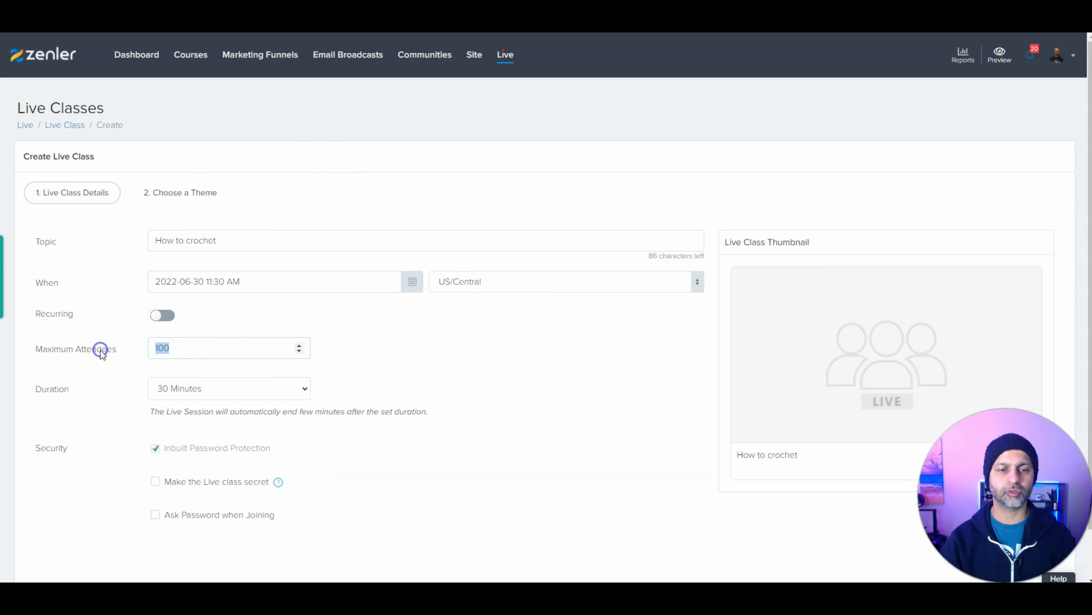
{"action": "type", "text": "300"}
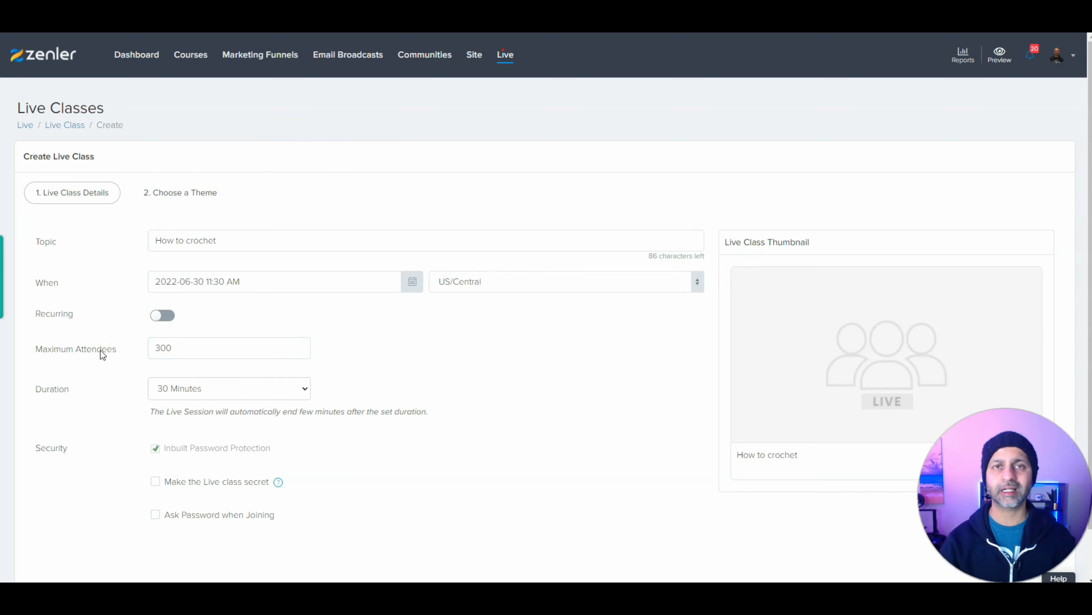
{"action": "left_click", "coordinate": [219, 384]}
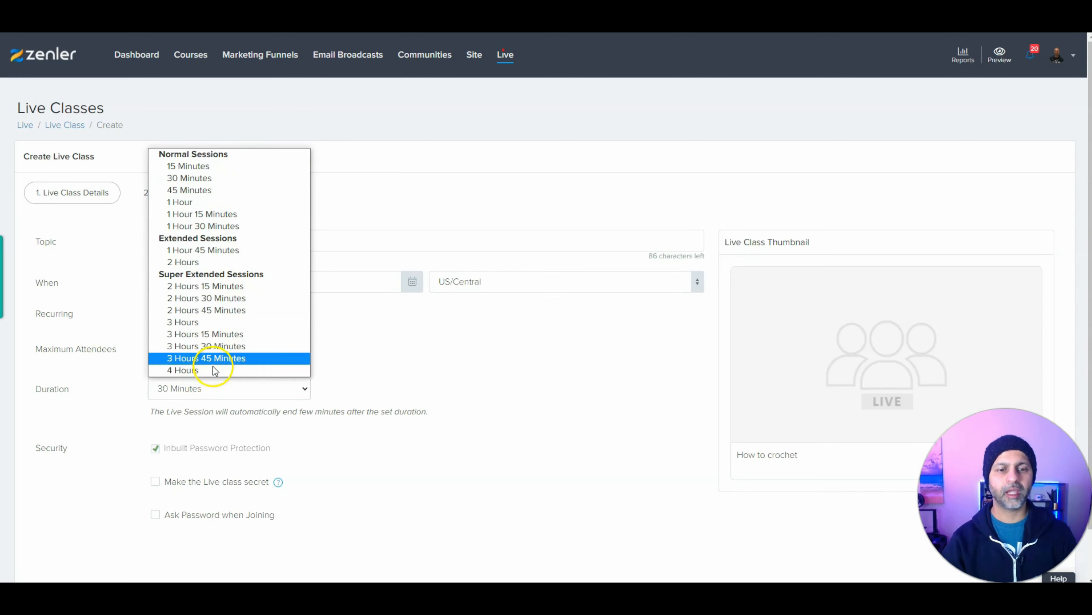
{"action": "left_click", "coordinate": [208, 263]}
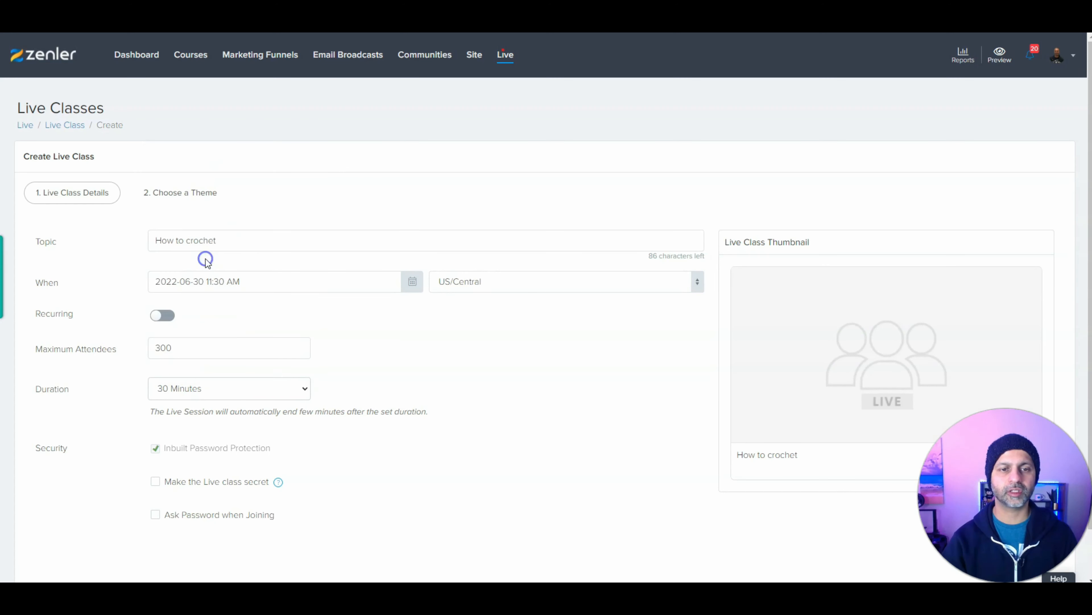
- Continue to the theme choice and create the live class with the Neon Apatite theme
{"action": "mouse_move", "coordinate": [841, 366]}
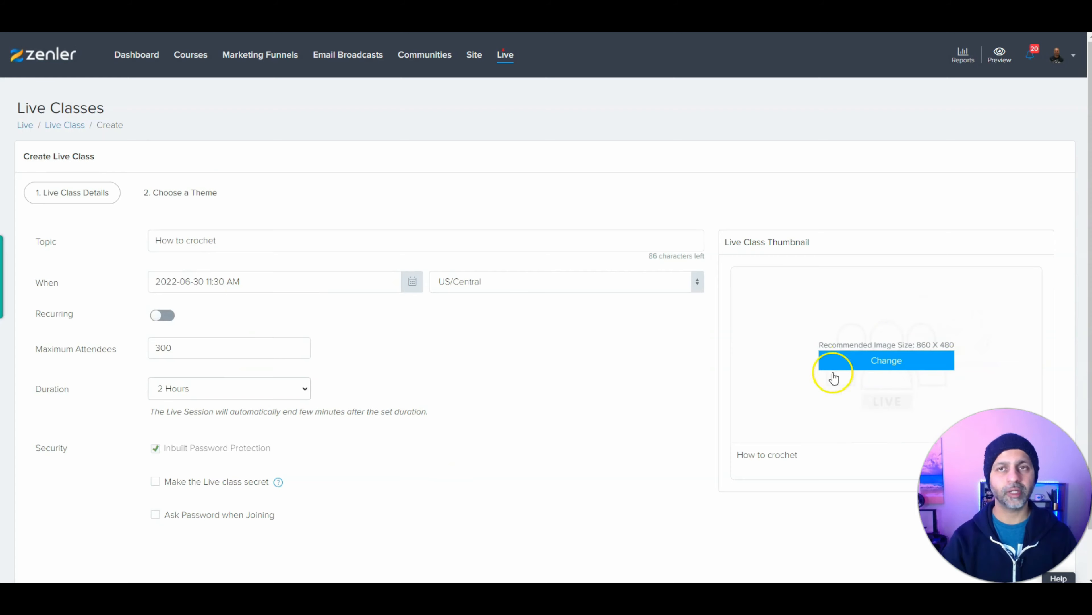
{"action": "scroll", "coordinate": [583, 344], "scroll_direction": "down", "scroll_amount": 2}
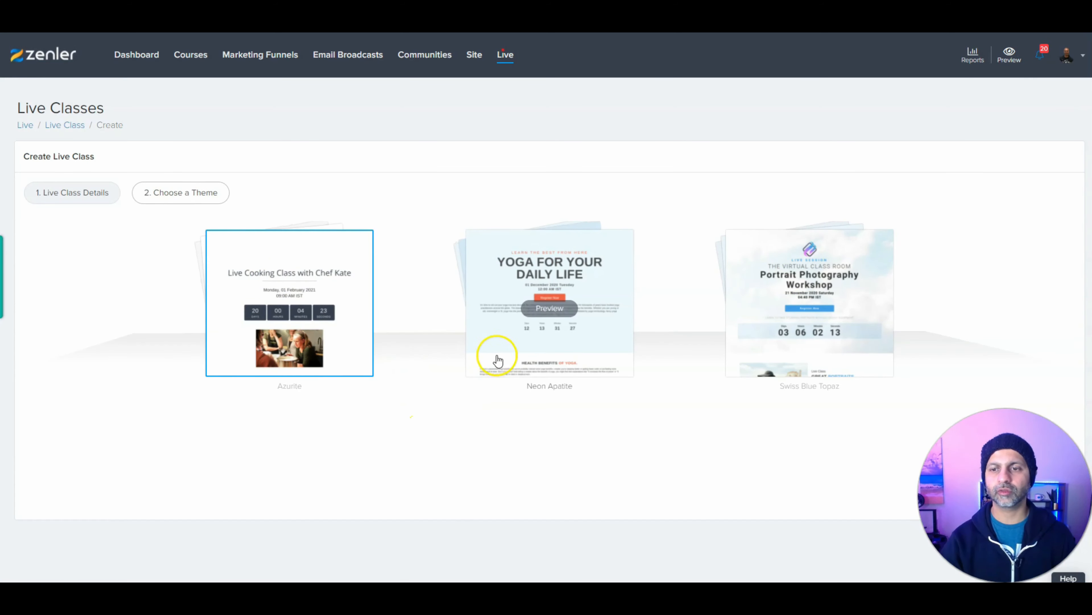
{"action": "left_click", "coordinate": [602, 351]}
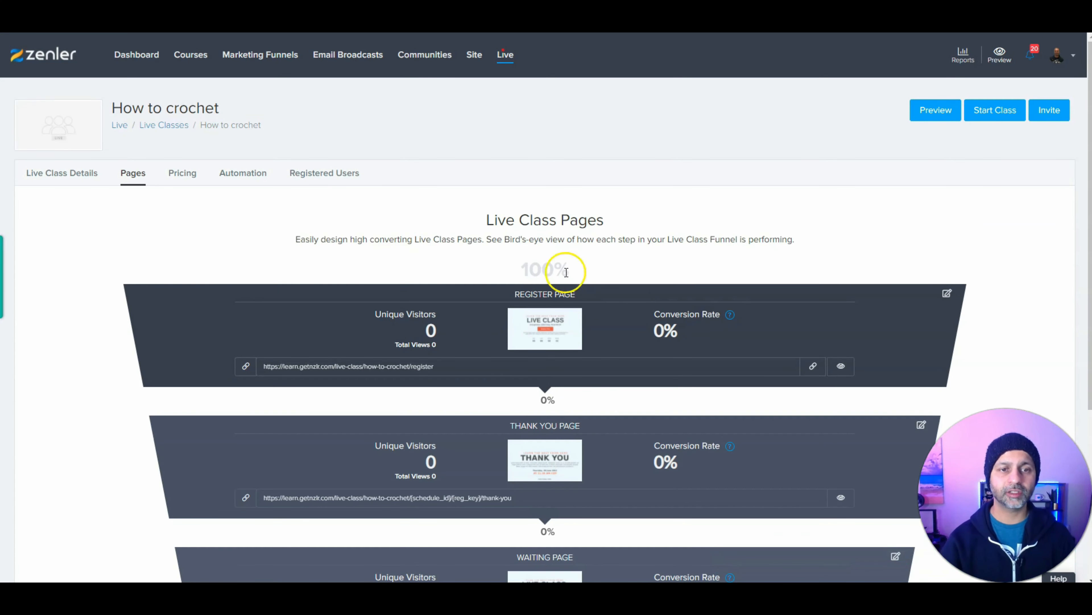
- In the live class's details, turn on recurrence and make it repeat weekly on Thursday
{"action": "left_click", "coordinate": [77, 180]}
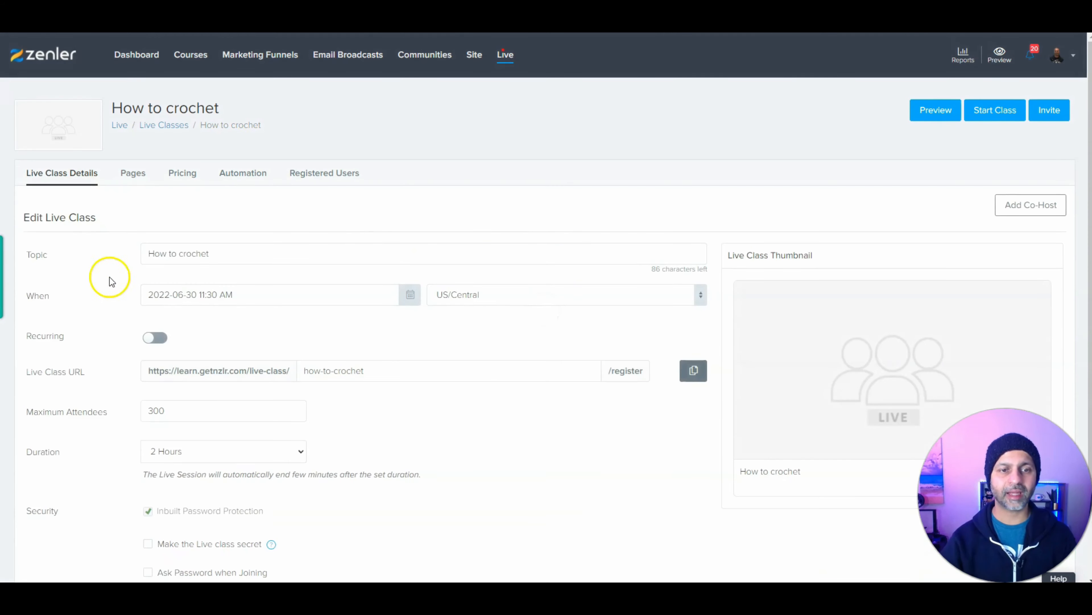
{"action": "left_click", "coordinate": [157, 340]}
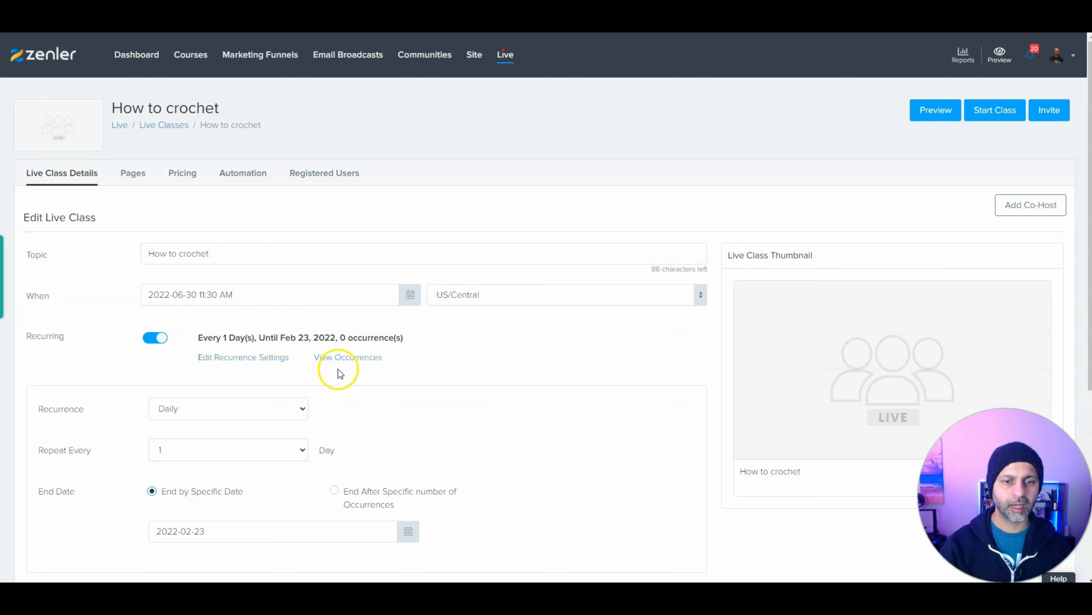
{"action": "left_click", "coordinate": [248, 409]}
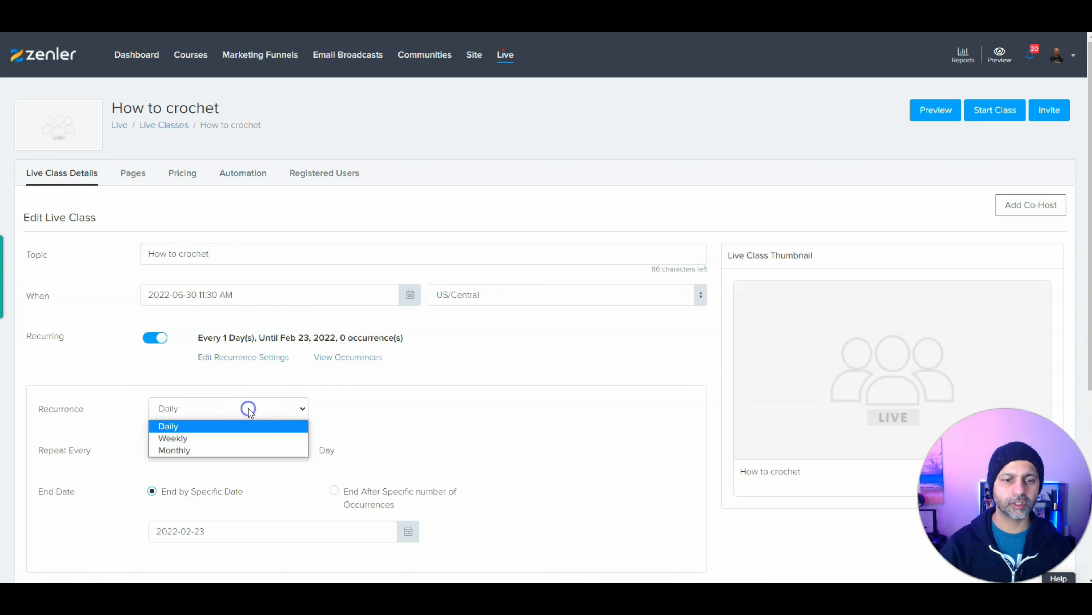
{"action": "left_click", "coordinate": [234, 438]}
{"action": "scroll", "coordinate": [536, 430], "scroll_direction": "down", "scroll_amount": 5}
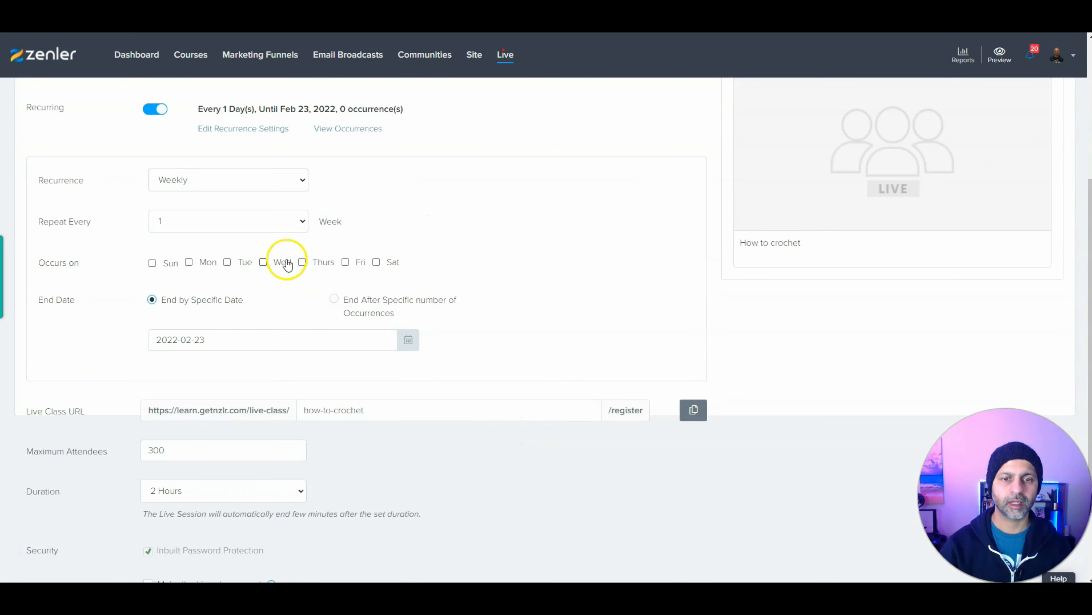
{"action": "left_click", "coordinate": [303, 262]}
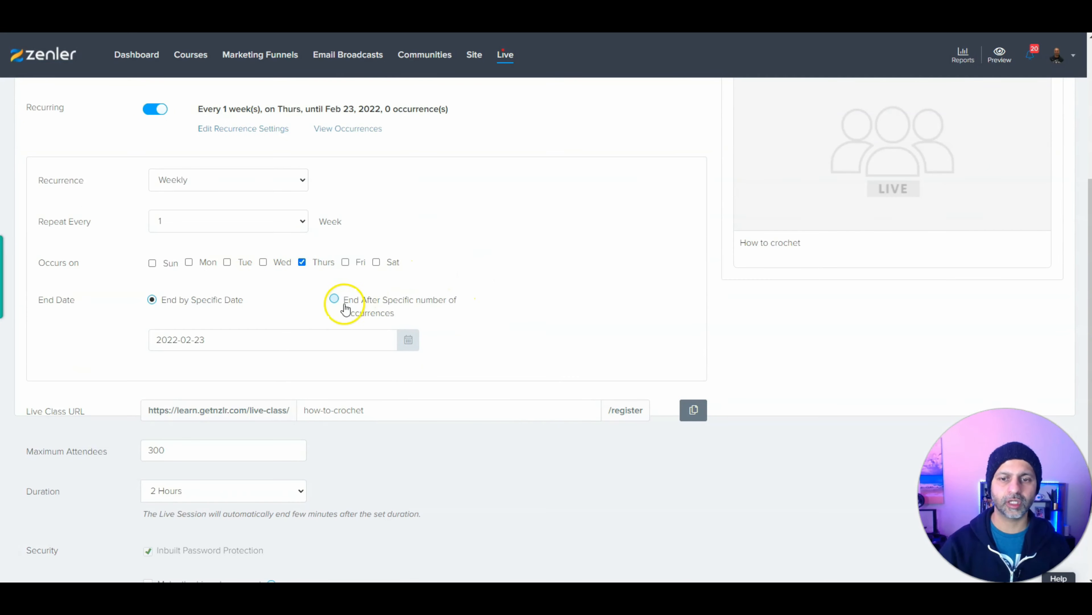
- End the recurrence after 30 occurrences, save the live class and dismiss the schedule notice
{"action": "left_click", "coordinate": [335, 300]}
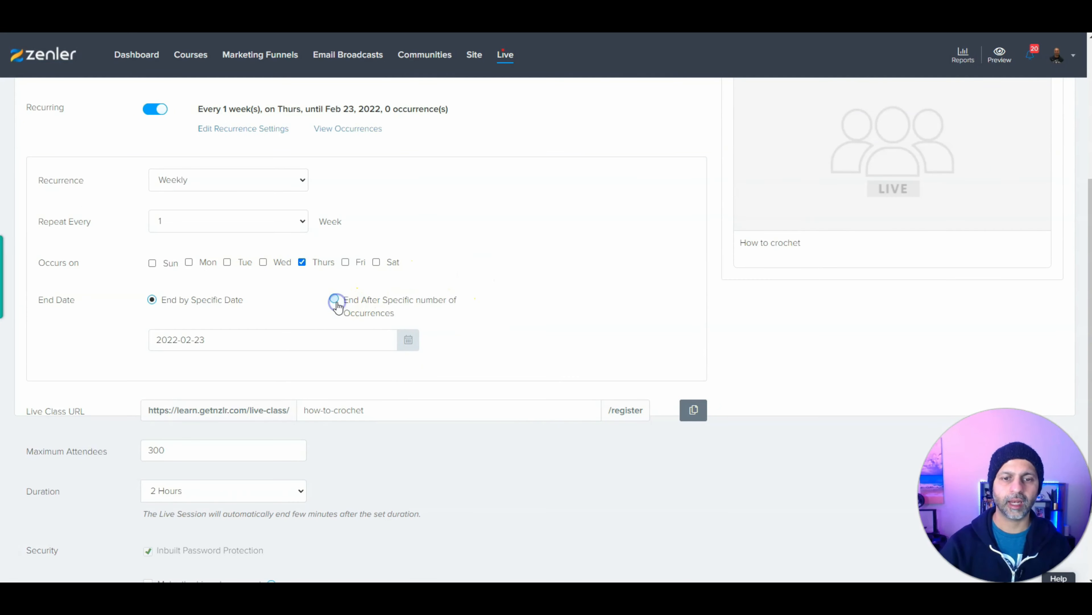
{"action": "left_click", "coordinate": [238, 337]}
{"action": "scroll", "coordinate": [234, 325], "scroll_direction": "down", "scroll_amount": 3}
{"action": "left_click", "coordinate": [229, 318]}
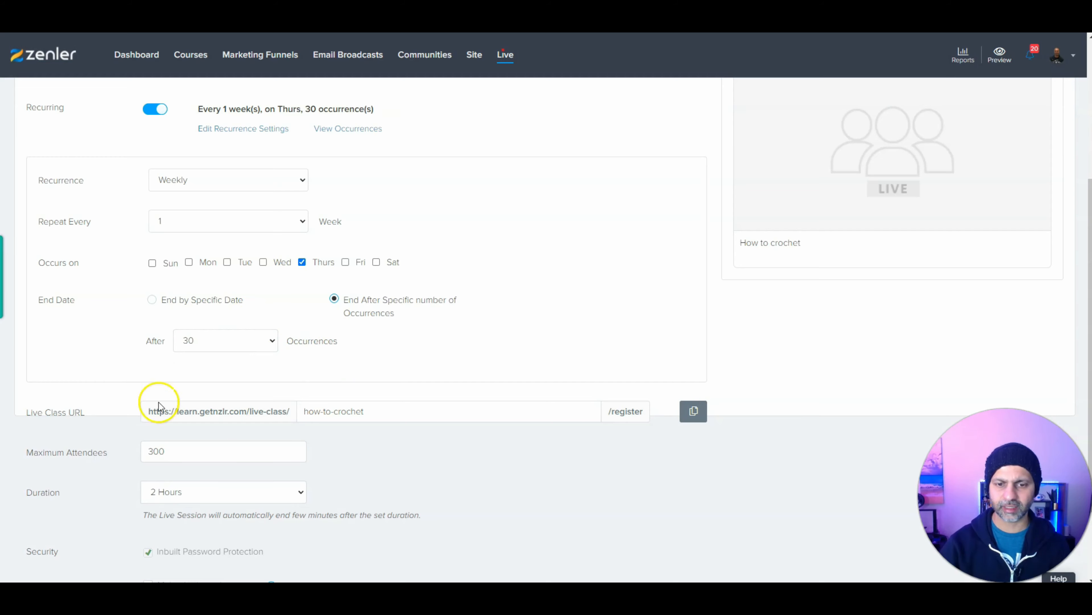
{"action": "scroll", "coordinate": [194, 473], "scroll_direction": "down", "scroll_amount": 2}
{"action": "left_click", "coordinate": [226, 560]}
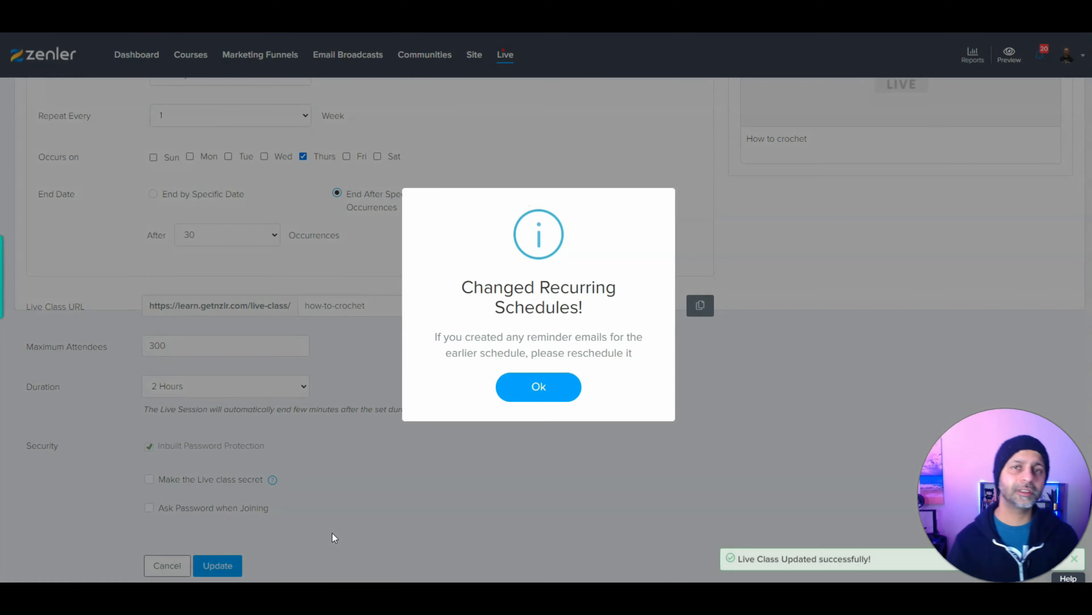
{"action": "left_click", "coordinate": [512, 511]}
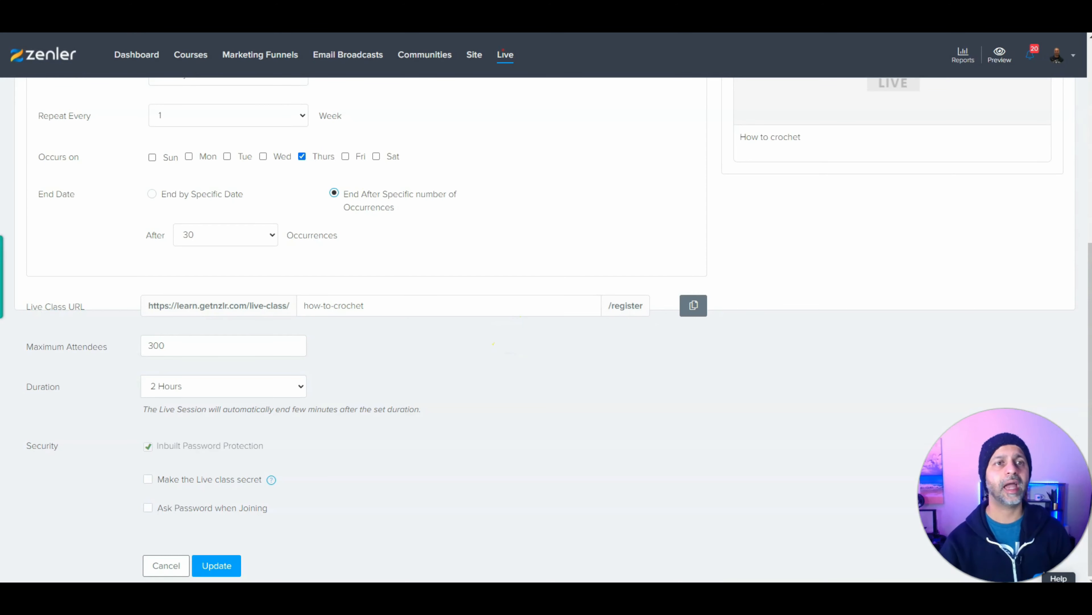
- Reload the live class's details and view its list of scheduled occurrences
{"action": "key", "text": "F5"}
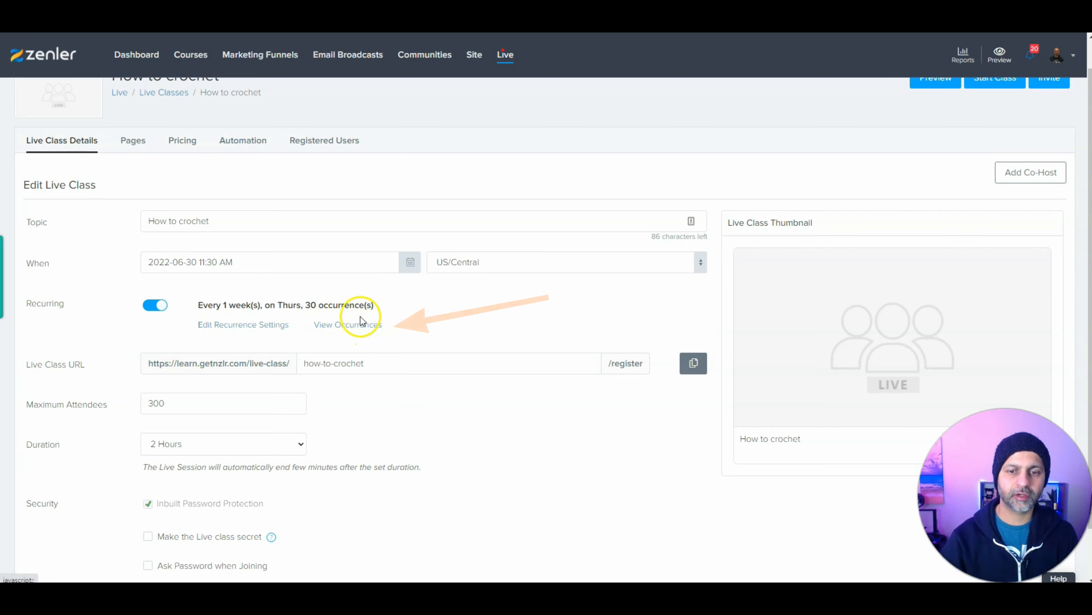
{"action": "left_click", "coordinate": [359, 325]}
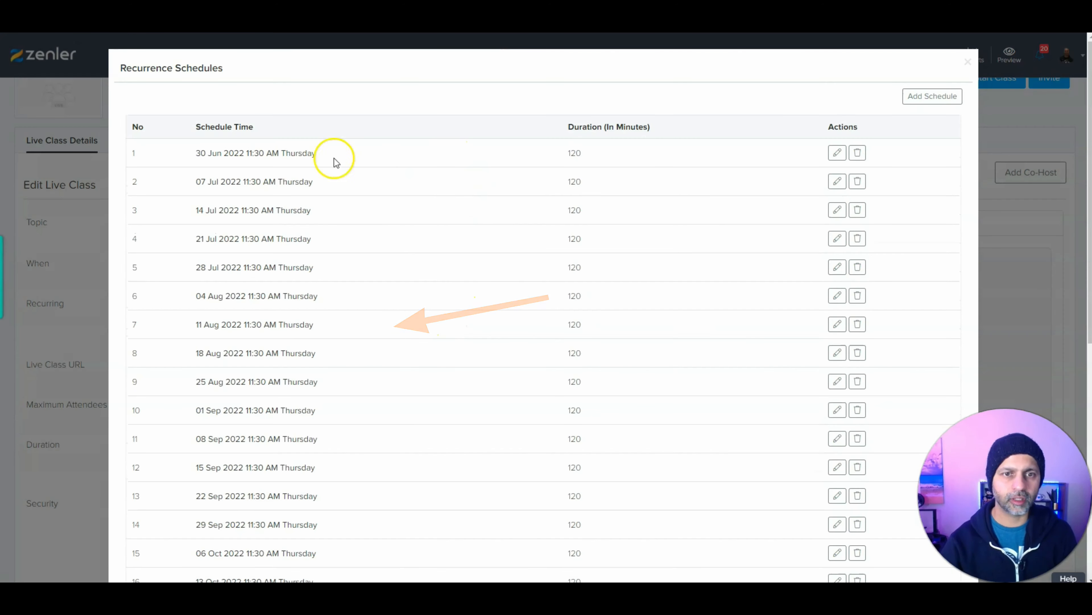
{"action": "left_click_drag", "start_coordinate": [272, 152], "coordinate": [328, 401]}
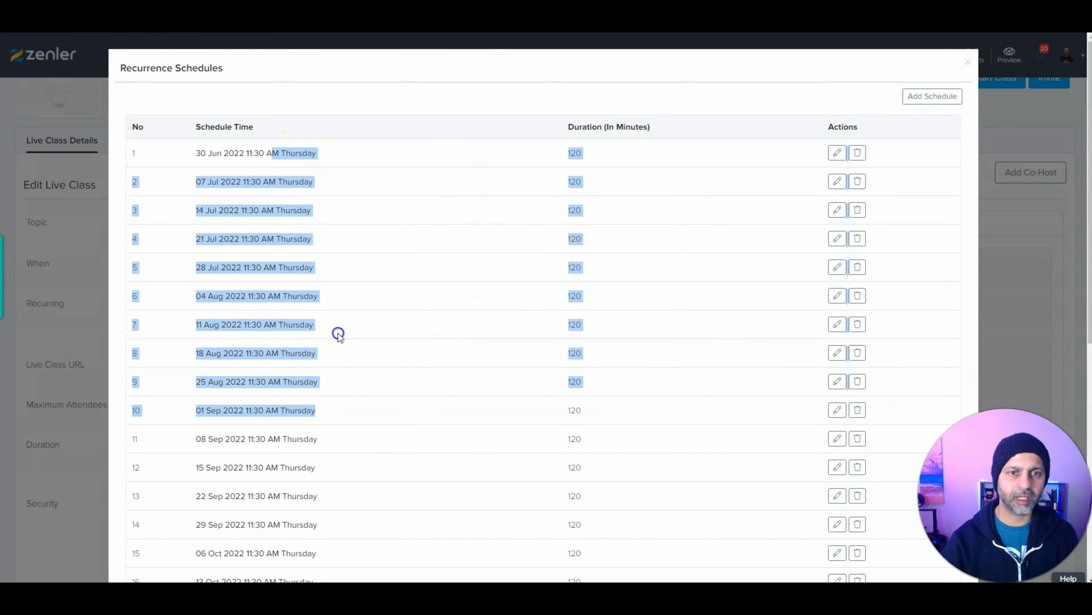
{"action": "left_click", "coordinate": [317, 191]}
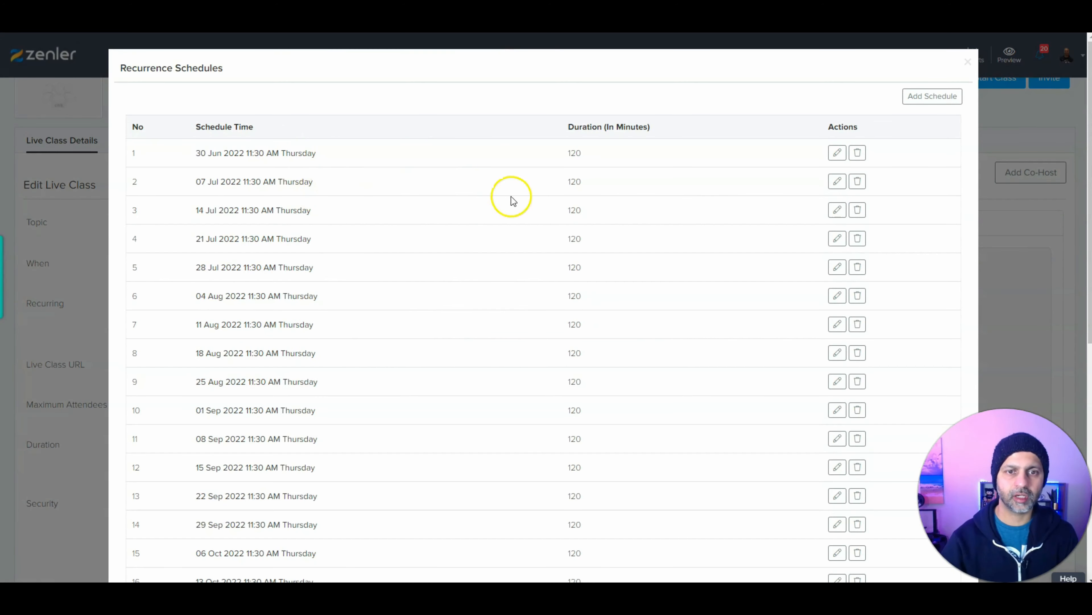
- Delete the 07 Jul 2022 occurrence from the recurrence schedule and look through the remaining dates
{"action": "left_click", "coordinate": [837, 181]}
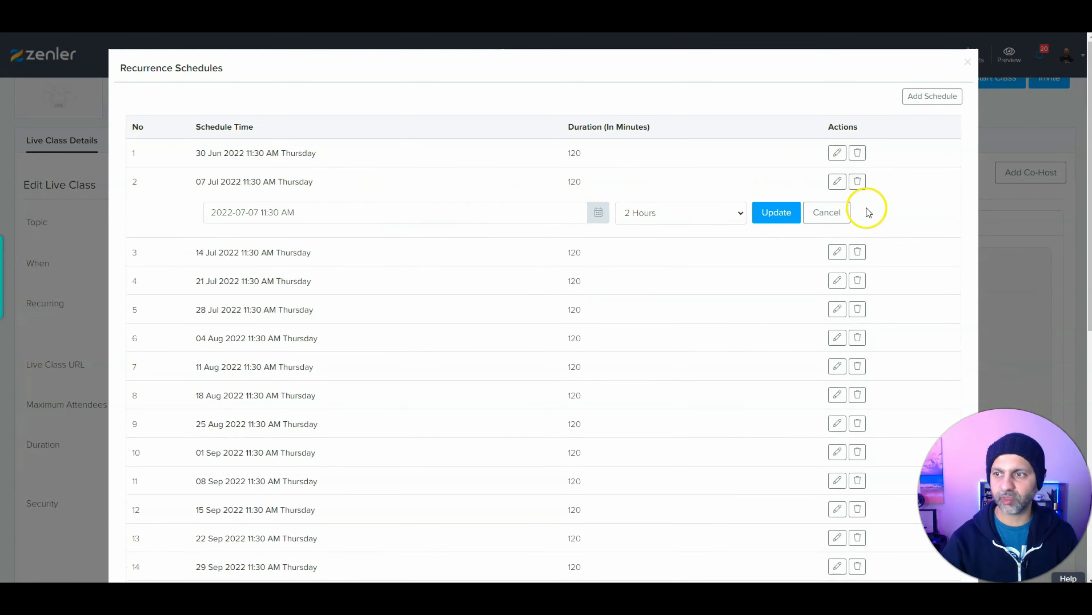
{"action": "left_click", "coordinate": [830, 212]}
{"action": "left_click", "coordinate": [857, 181]}
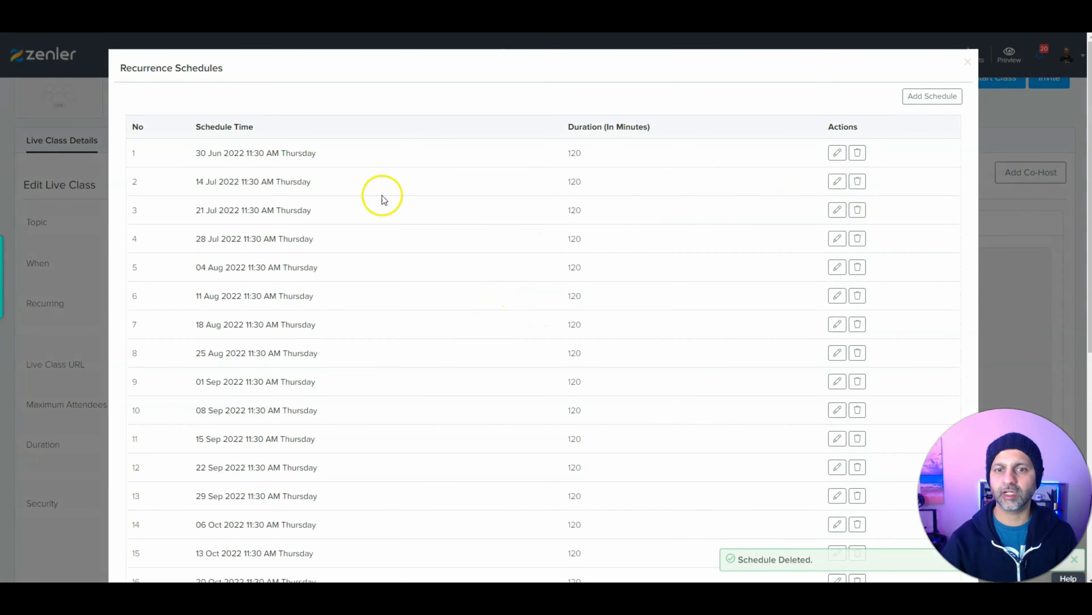
{"action": "scroll", "coordinate": [285, 304], "scroll_direction": "down", "scroll_amount": 8}
{"action": "scroll", "coordinate": [468, 474], "scroll_direction": "up", "scroll_amount": 8}
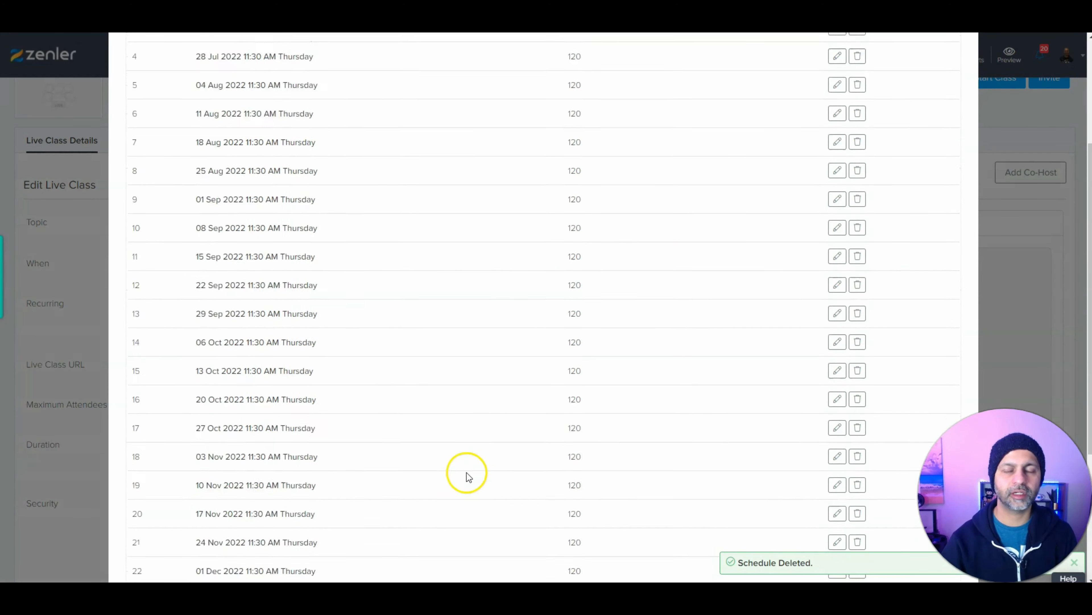
- Reschedule the 14 Jul 2022 occurrence to 15 Jul 2022 and save the change
{"action": "left_click", "coordinate": [837, 185]}
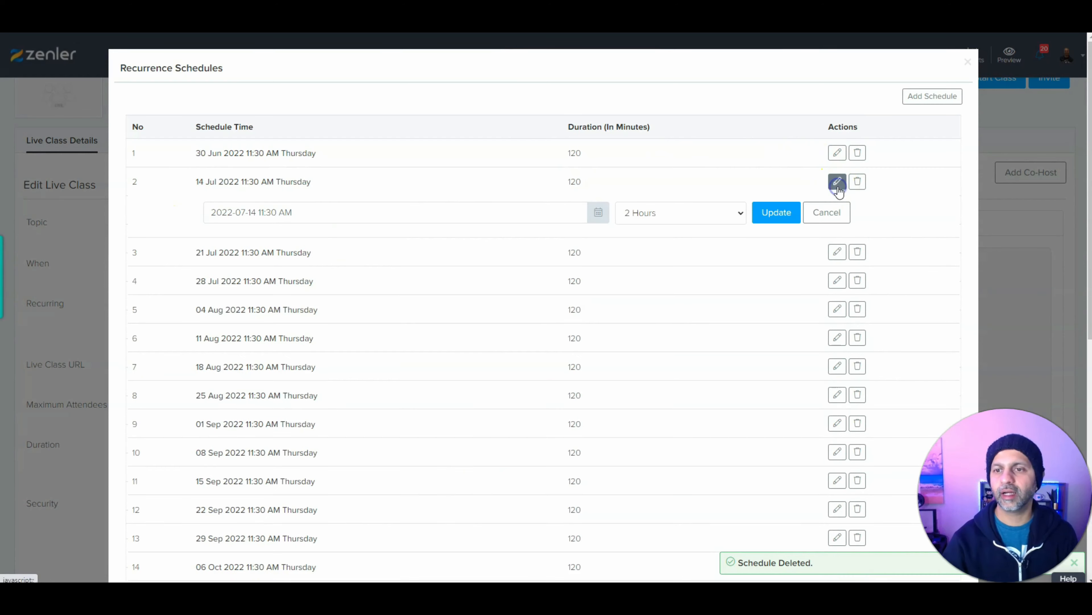
{"action": "left_click", "coordinate": [467, 214]}
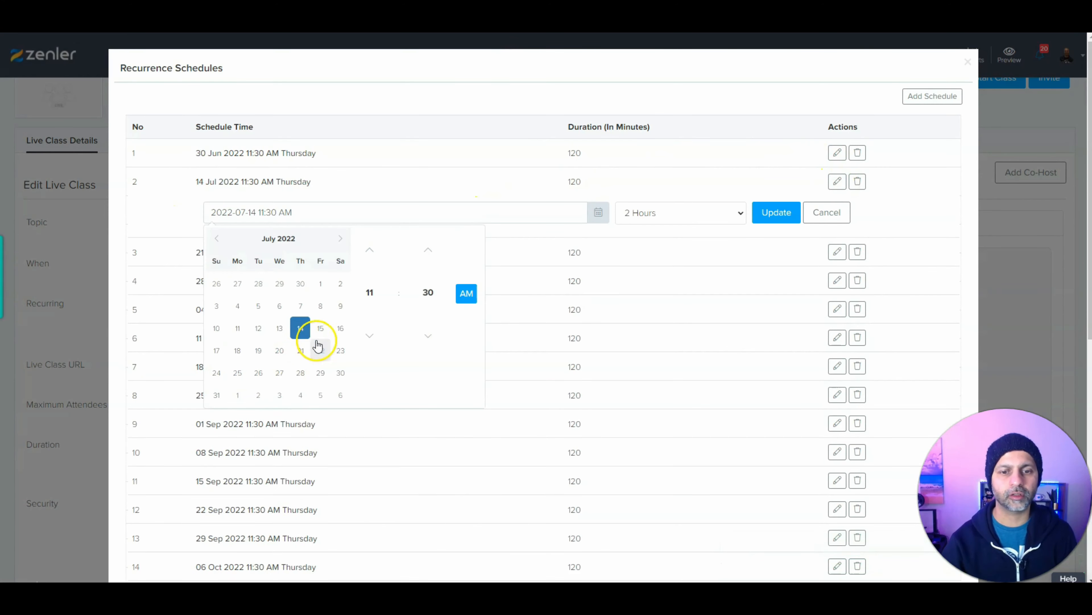
{"action": "left_click", "coordinate": [321, 329]}
{"action": "left_click", "coordinate": [790, 214]}
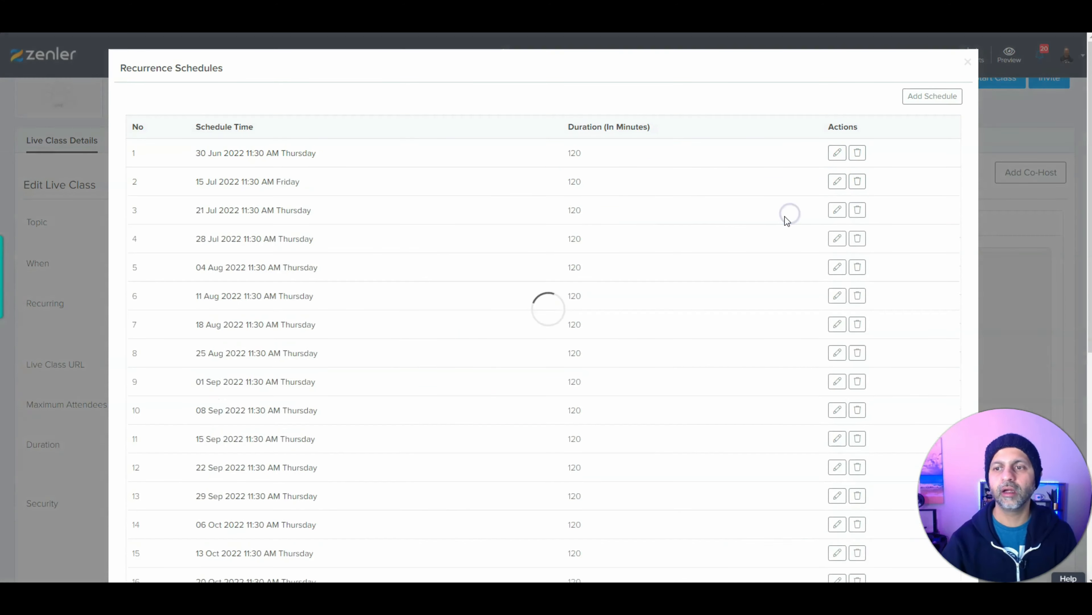
{"action": "left_click", "coordinate": [837, 210]}
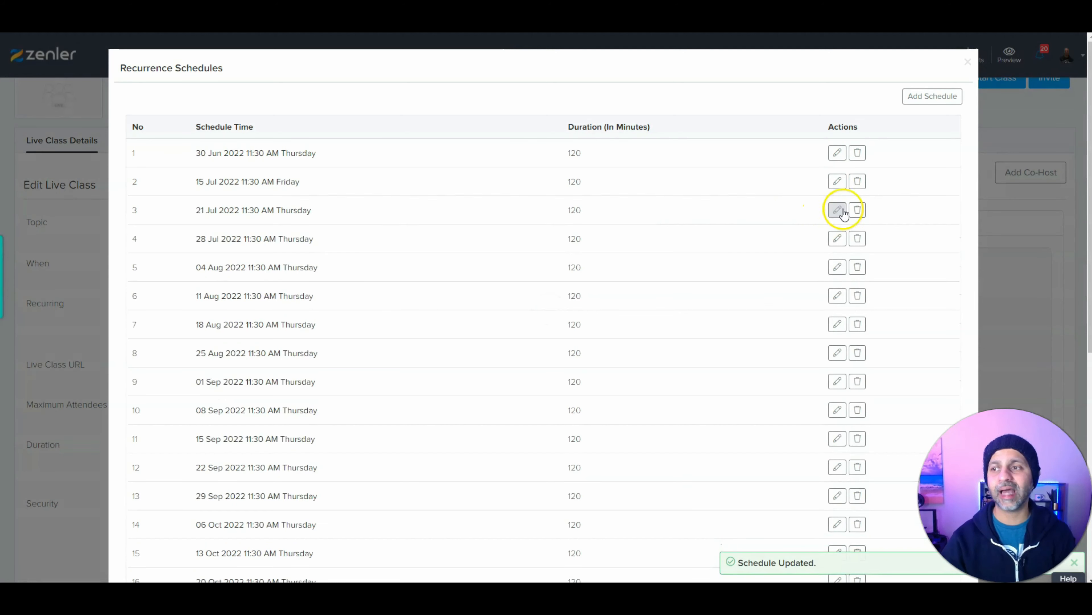
- Reschedule the 21 Jul 2022 occurrence to 03 Aug 2022 at 12:30 PM with a 1 Hour duration, save it and close the recurrence schedules
{"action": "left_click", "coordinate": [517, 248]}
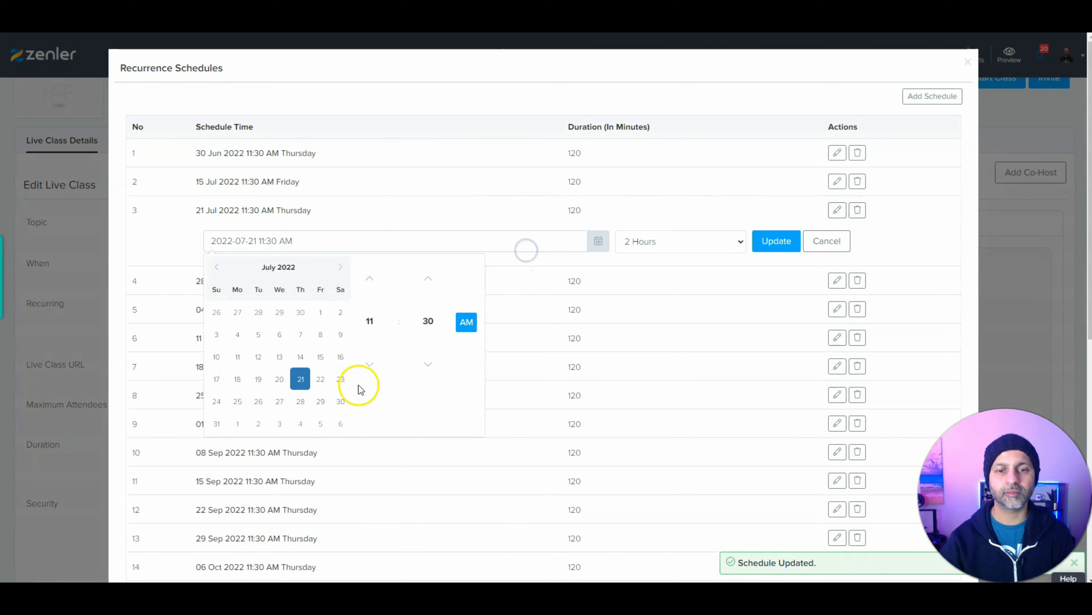
{"action": "left_click", "coordinate": [303, 426]}
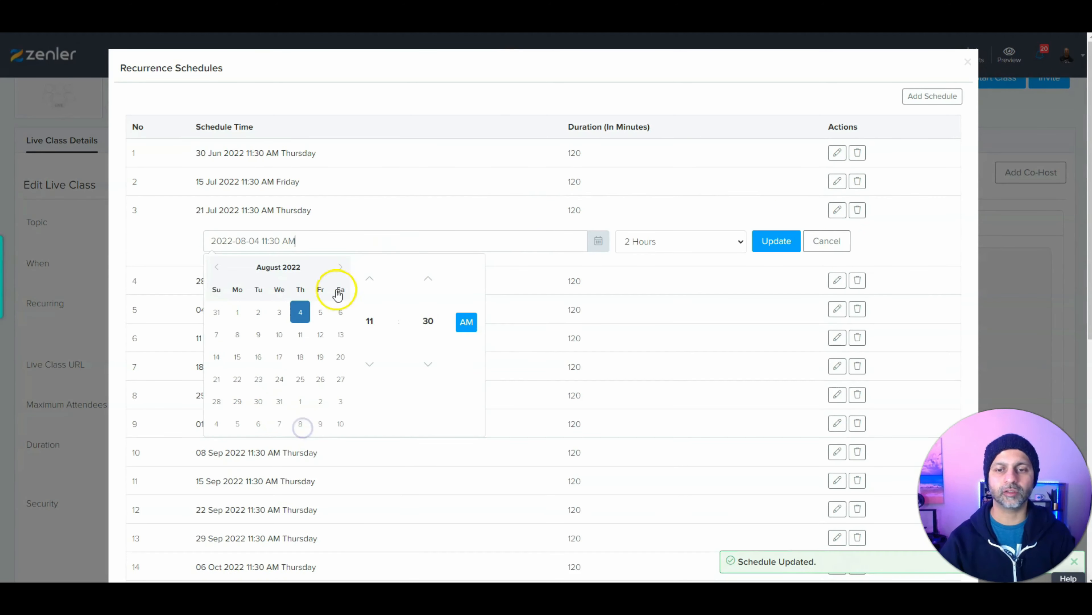
{"action": "left_click", "coordinate": [285, 311]}
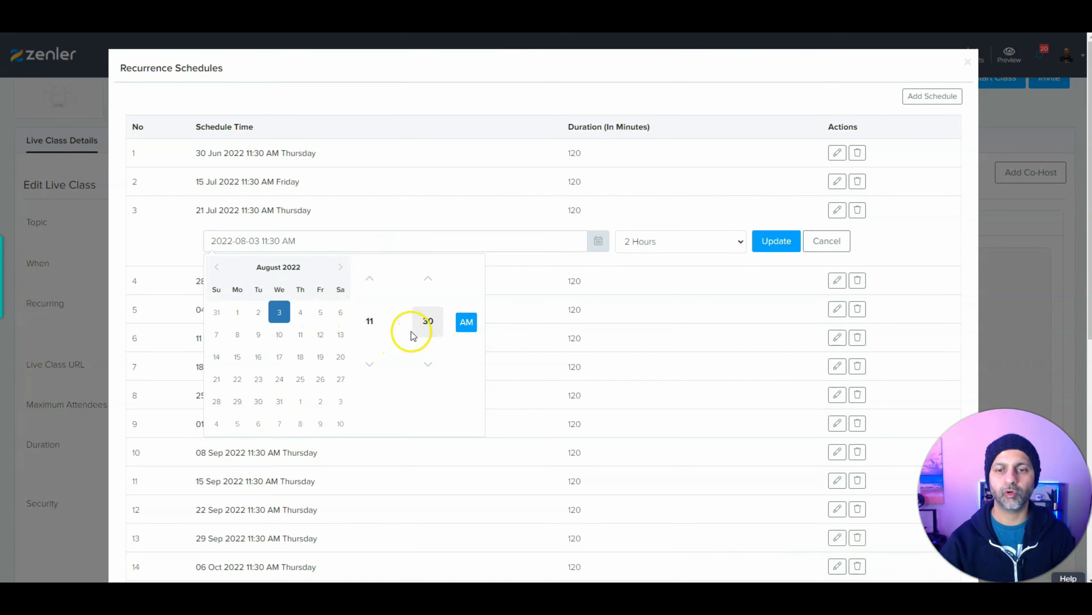
{"action": "left_click", "coordinate": [366, 280]}
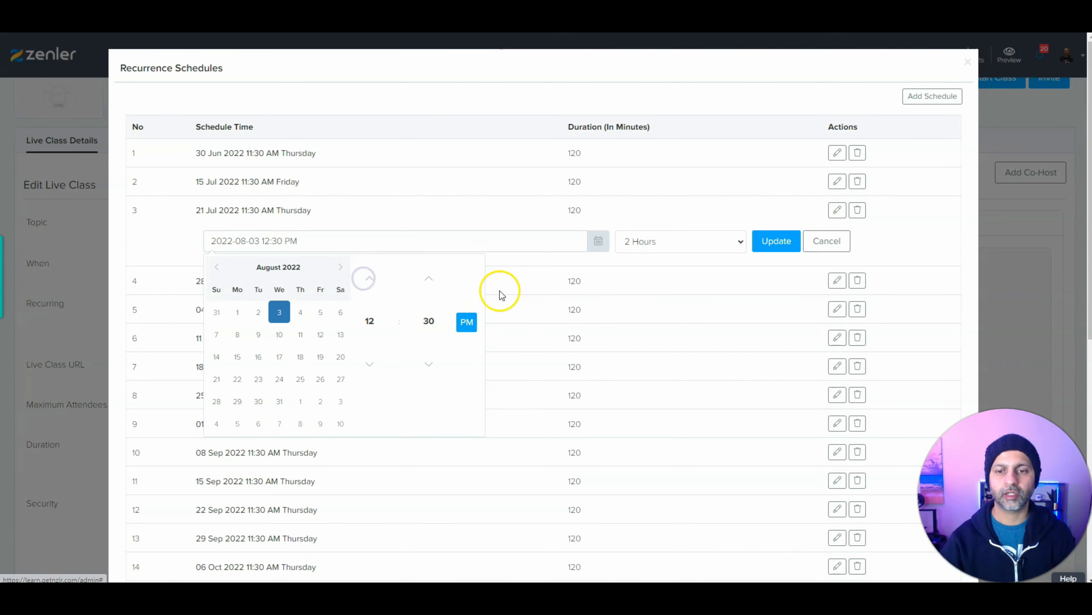
{"action": "left_click", "coordinate": [638, 258]}
{"action": "left_click", "coordinate": [674, 244]}
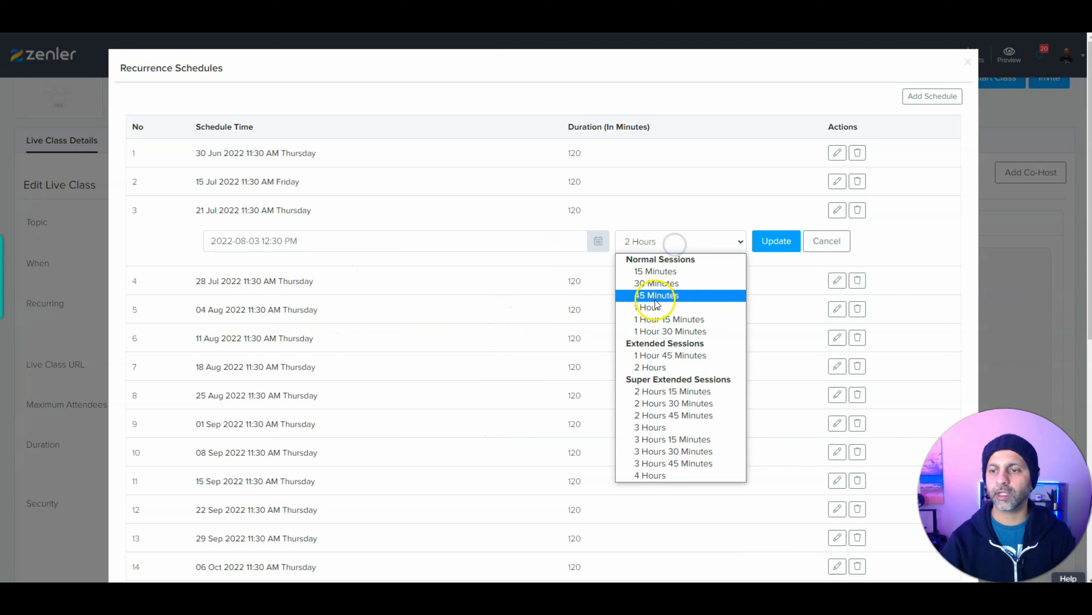
{"action": "left_click", "coordinate": [646, 306]}
{"action": "left_click", "coordinate": [786, 237]}
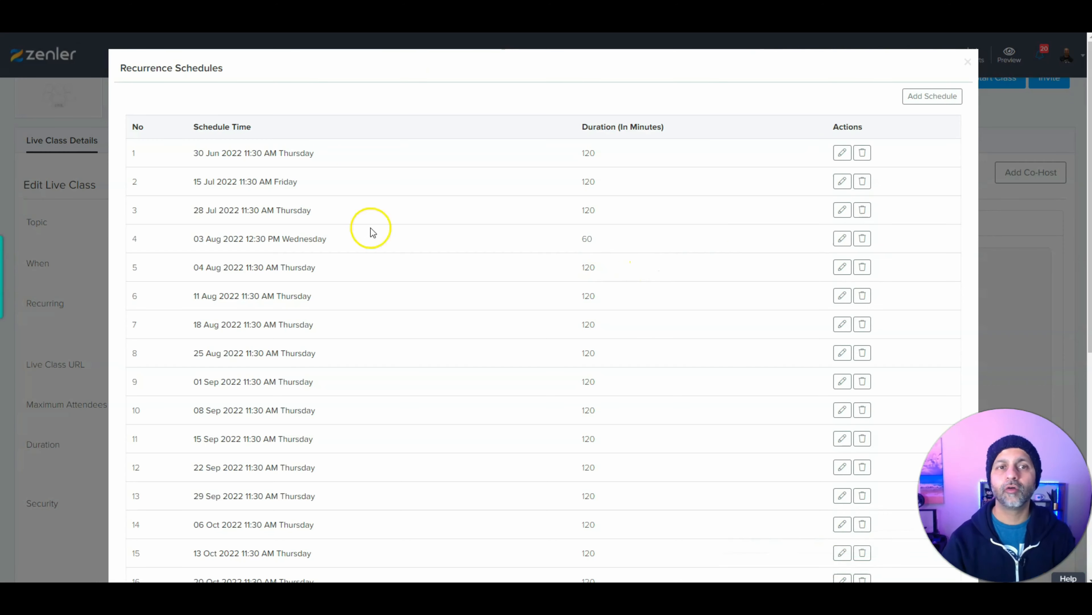
{"action": "left_click", "coordinate": [968, 62]}
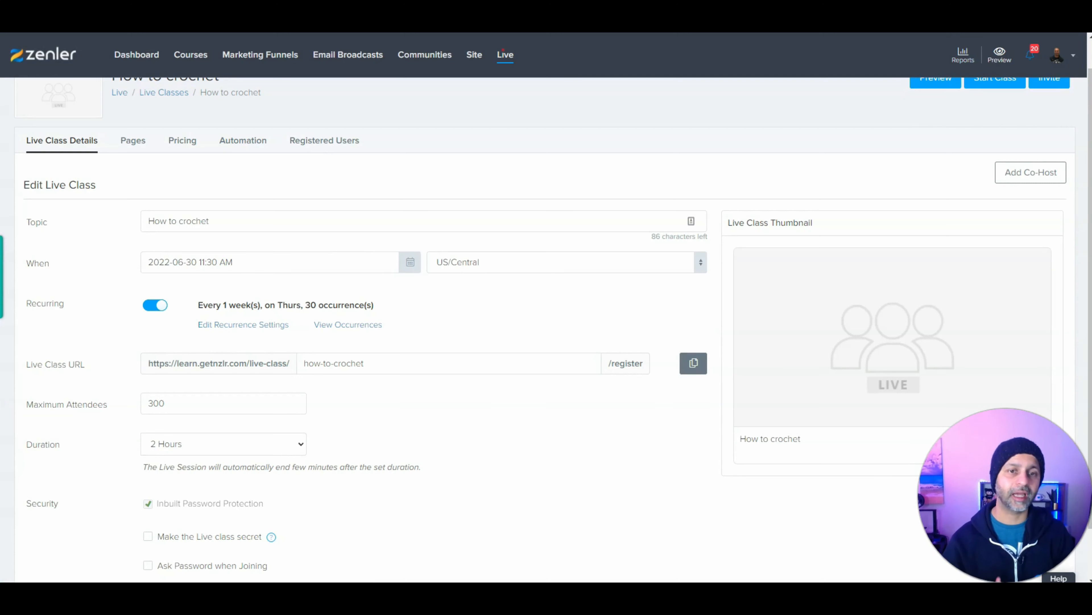
{"action": "scroll", "coordinate": [401, 322], "scroll_direction": "up", "scroll_amount": 1}
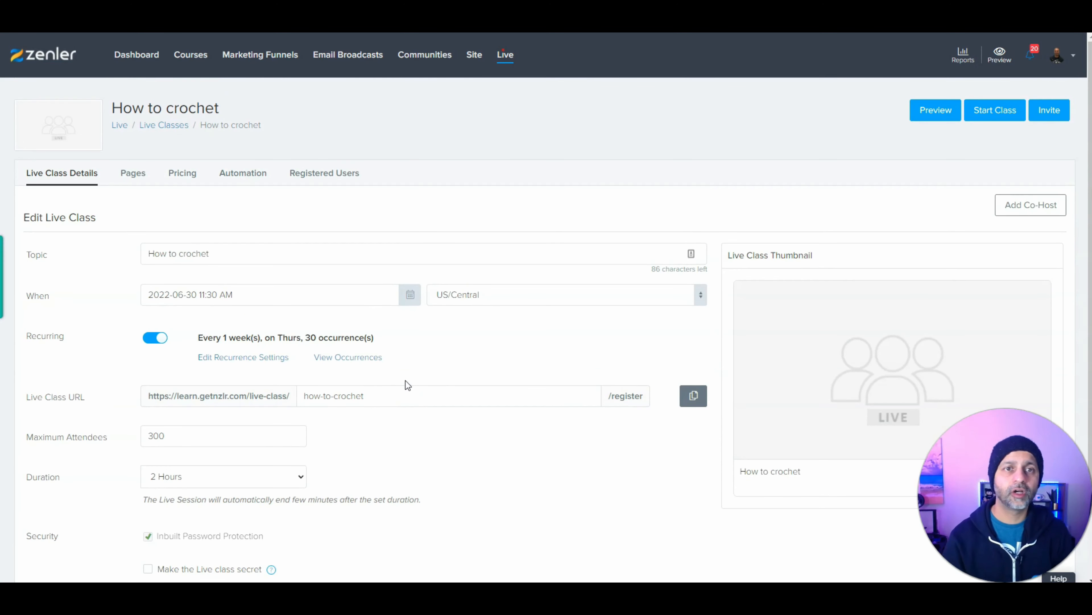
- Add a lesson named How to Crochet - Weekly Class to the untitled section of the I Am A Basic Course curriculum
{"action": "left_click", "coordinate": [190, 52]}
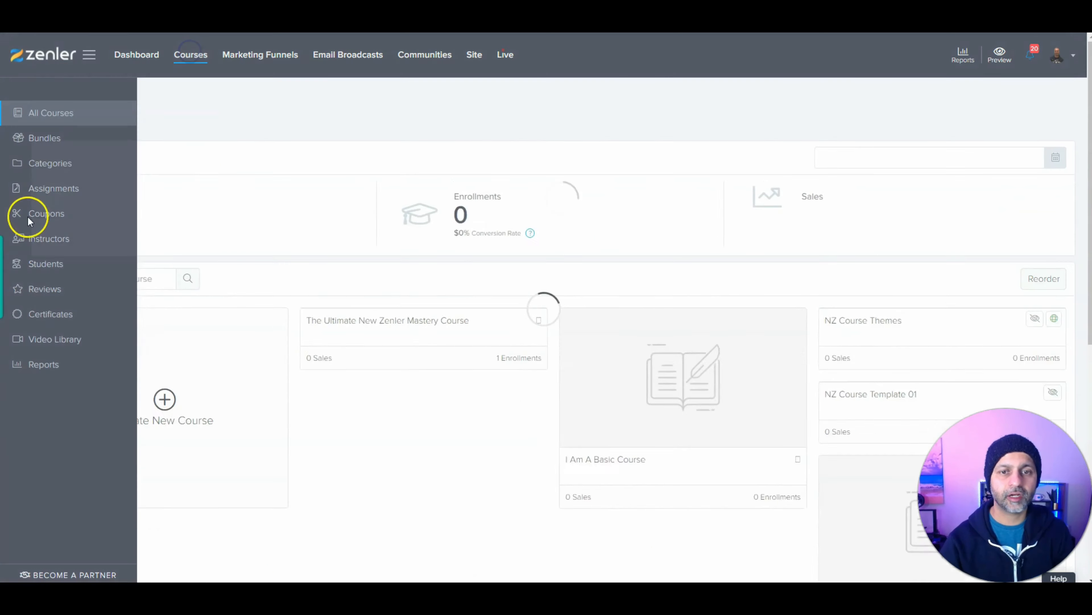
{"action": "left_click", "coordinate": [736, 390]}
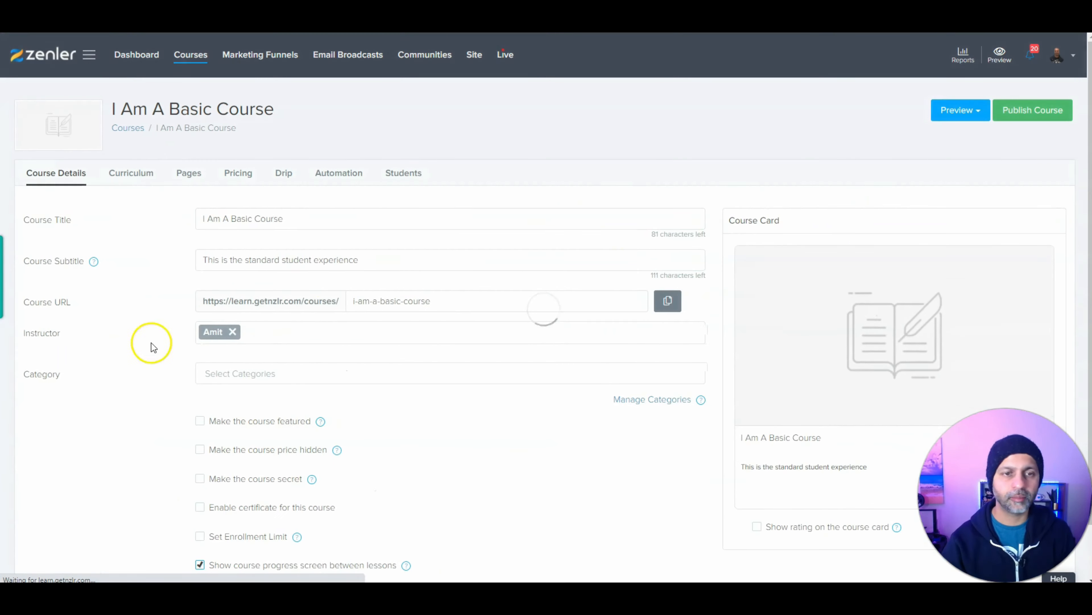
{"action": "left_click", "coordinate": [142, 176]}
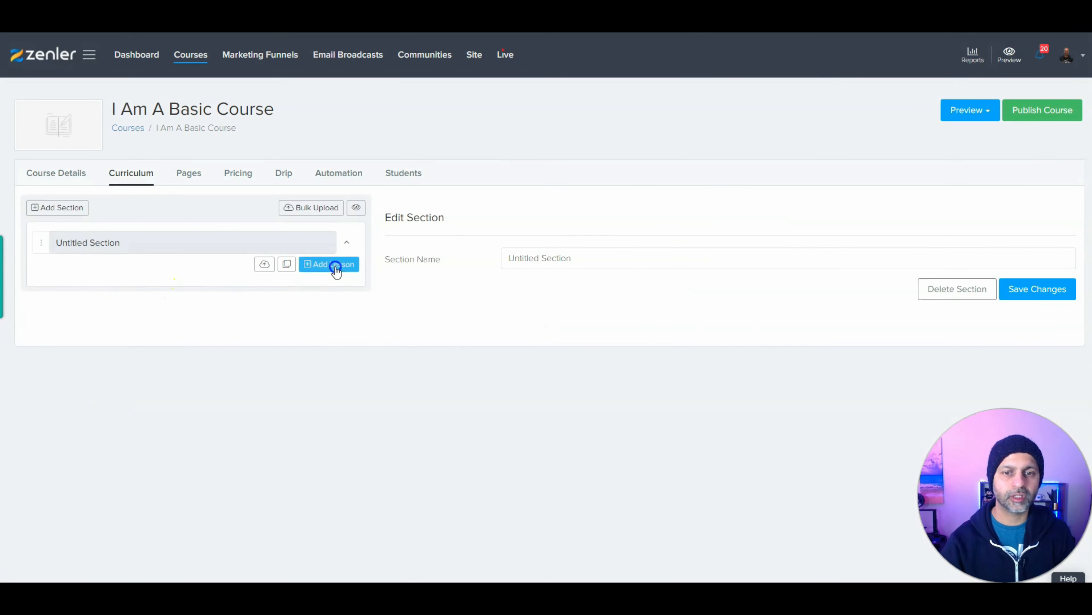
{"action": "left_click", "coordinate": [335, 264]}
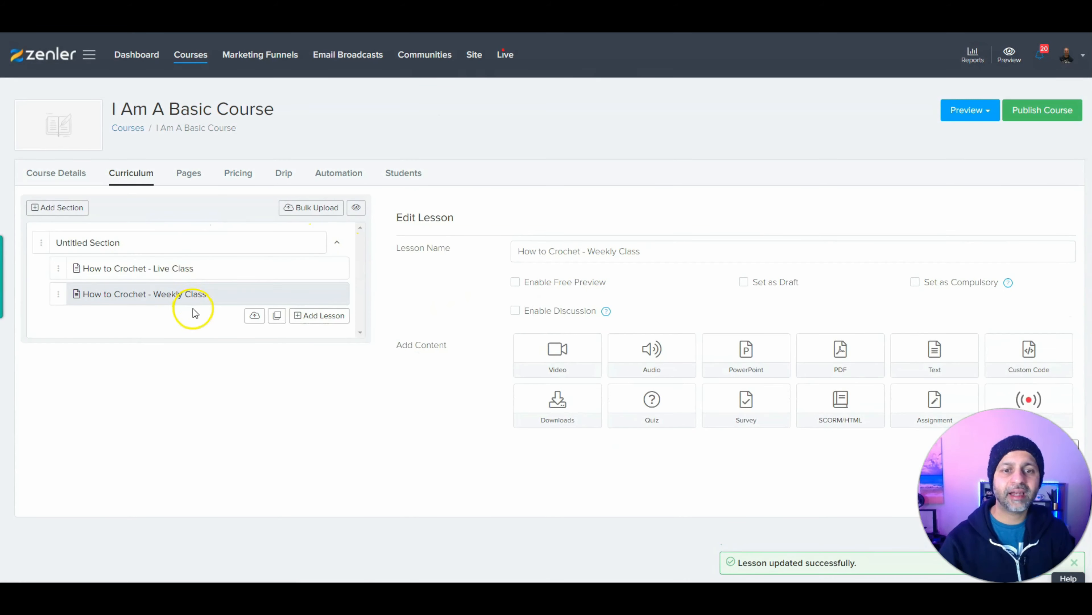
{"action": "left_click_drag", "start_coordinate": [690, 251], "coordinate": [496, 253]}
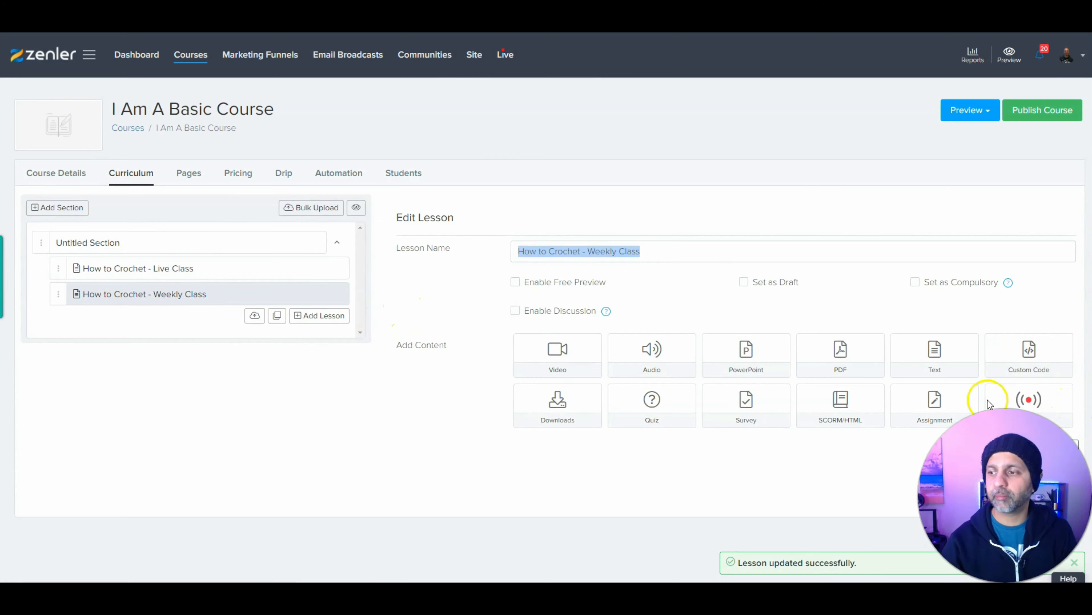
- Add the existing How to crochet live class as content of the weekly class lesson
{"action": "left_click", "coordinate": [1048, 401]}
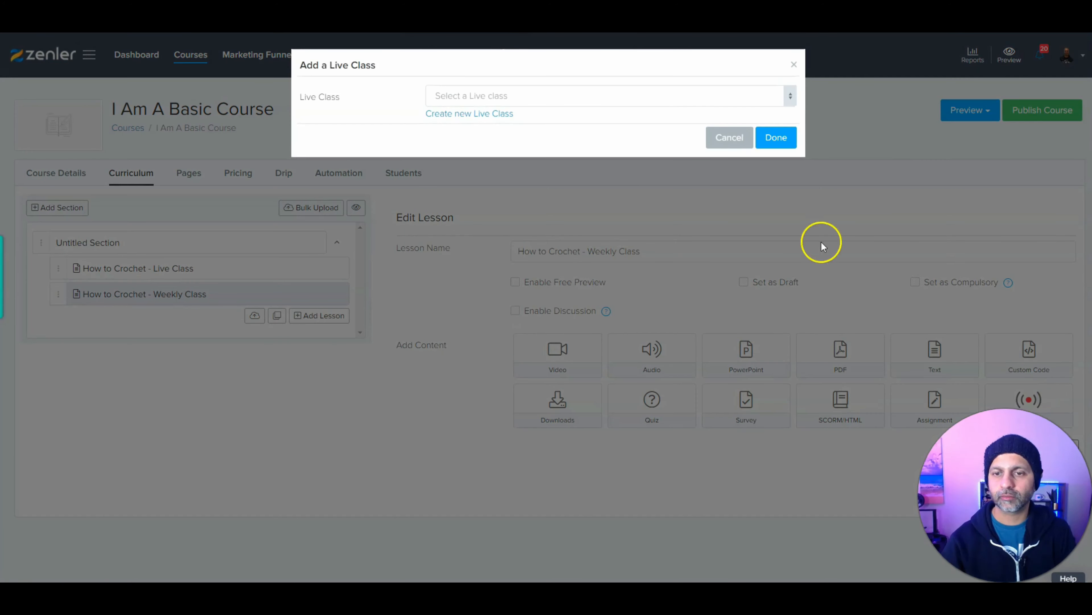
{"action": "left_click", "coordinate": [497, 96]}
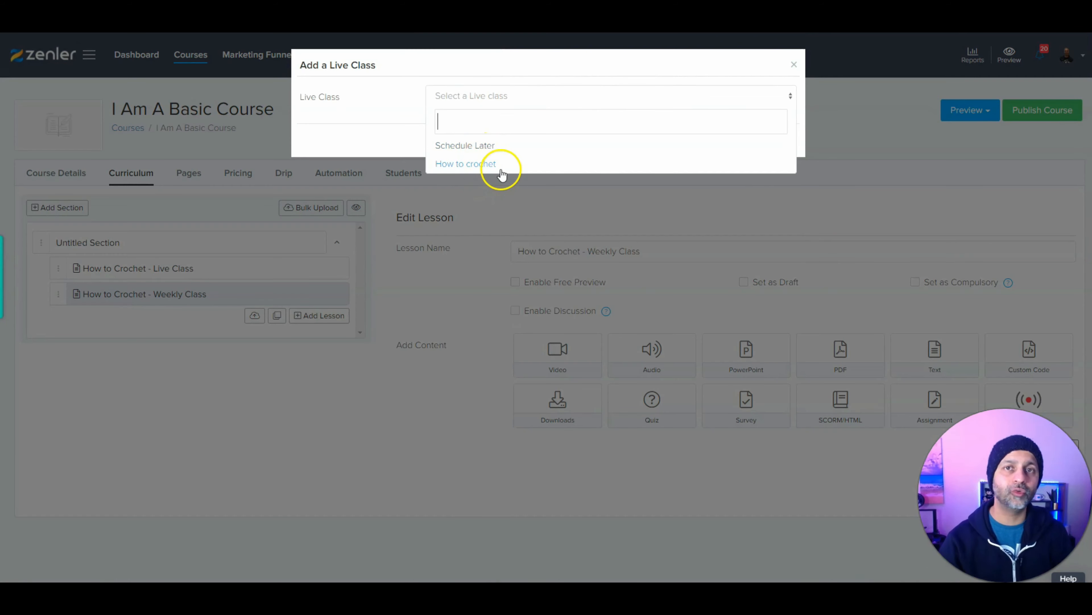
{"action": "left_click", "coordinate": [466, 164]}
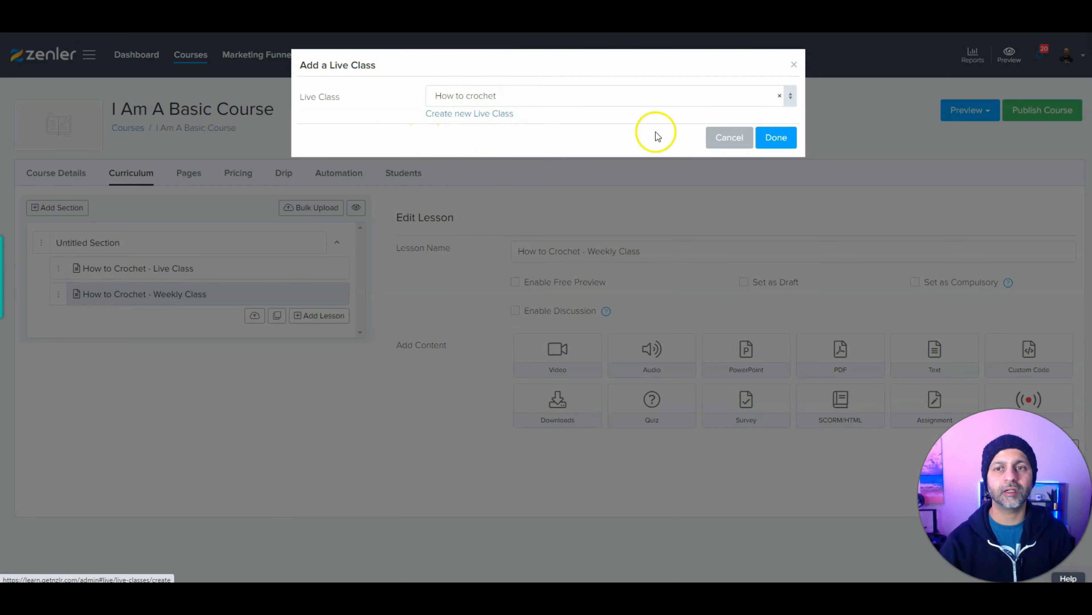
{"action": "left_click", "coordinate": [763, 137]}
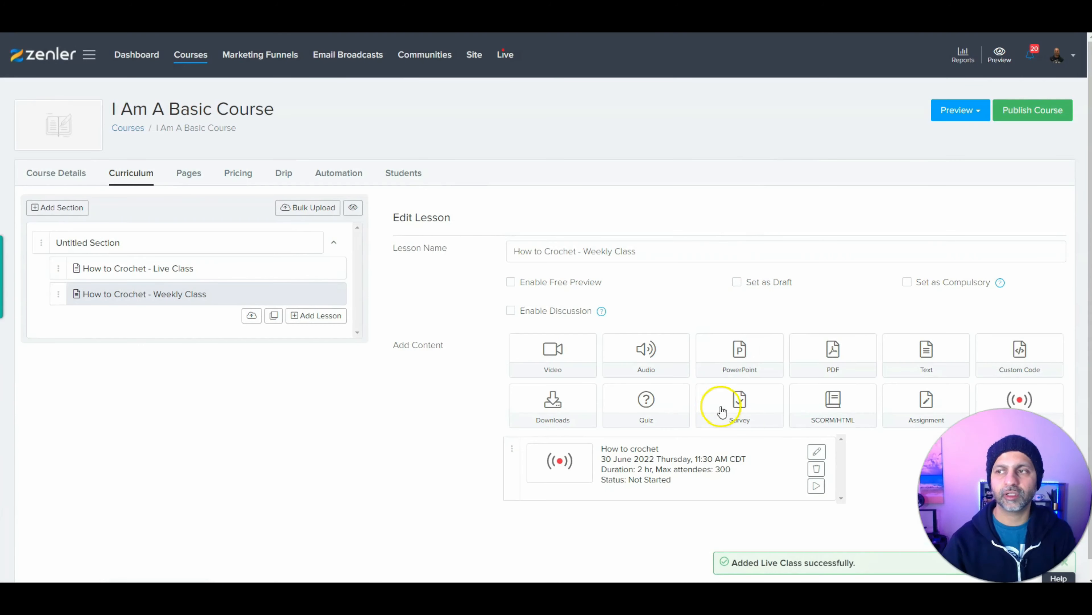
- Preview the weekly class lesson as a student and examine its countdown and booking option
{"action": "left_click", "coordinate": [353, 208]}
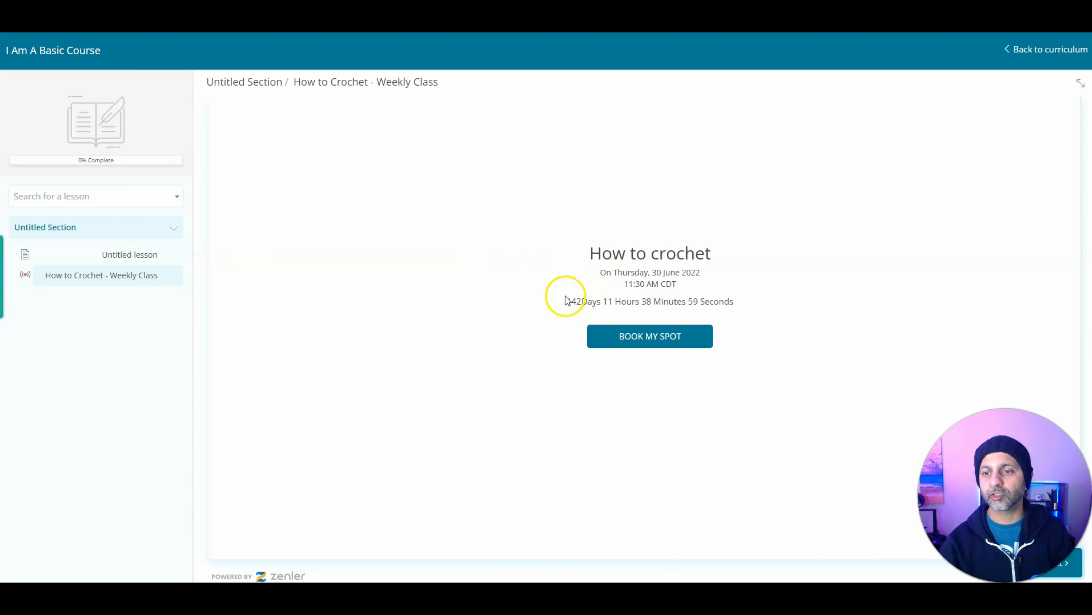
{"action": "left_click_drag", "start_coordinate": [566, 300], "coordinate": [760, 311]}
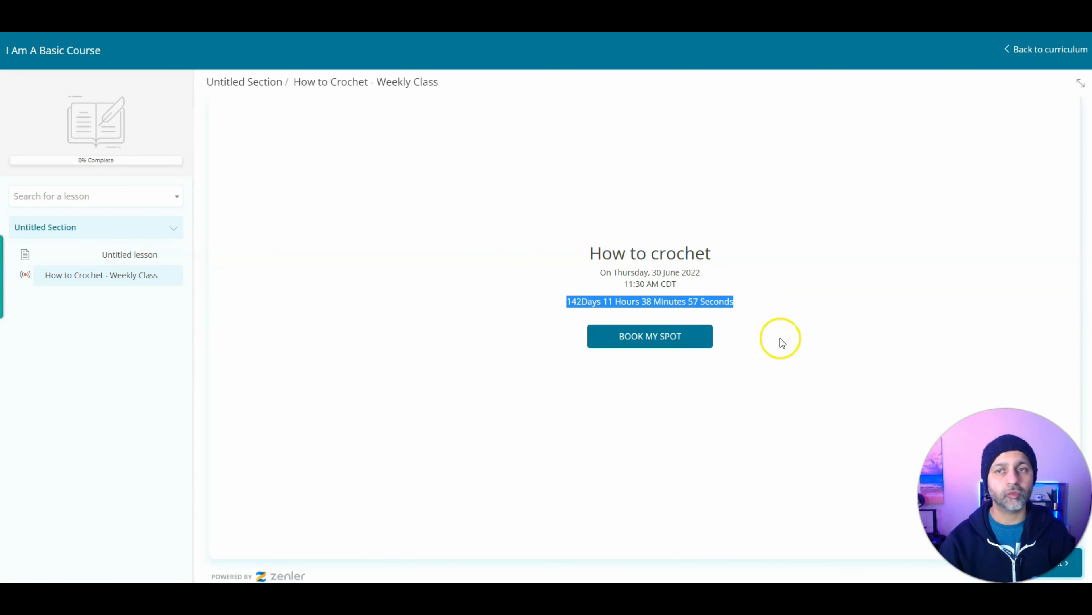
{"action": "left_click", "coordinate": [680, 352]}
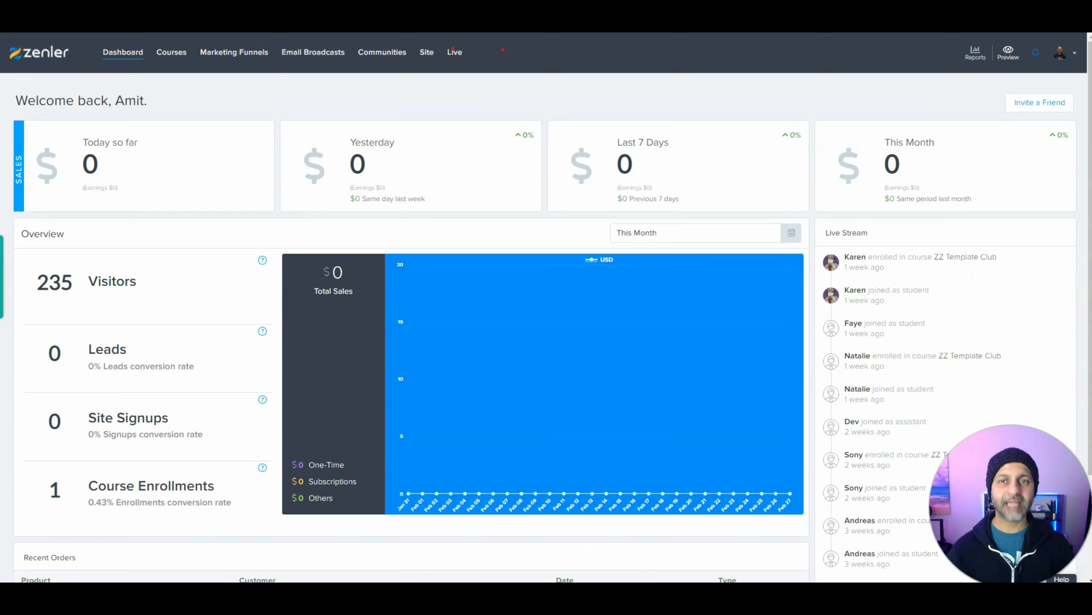
- Go to the site's blog posts and open How To Potty Train a Puppy for editing
{"action": "left_click", "coordinate": [426, 52]}
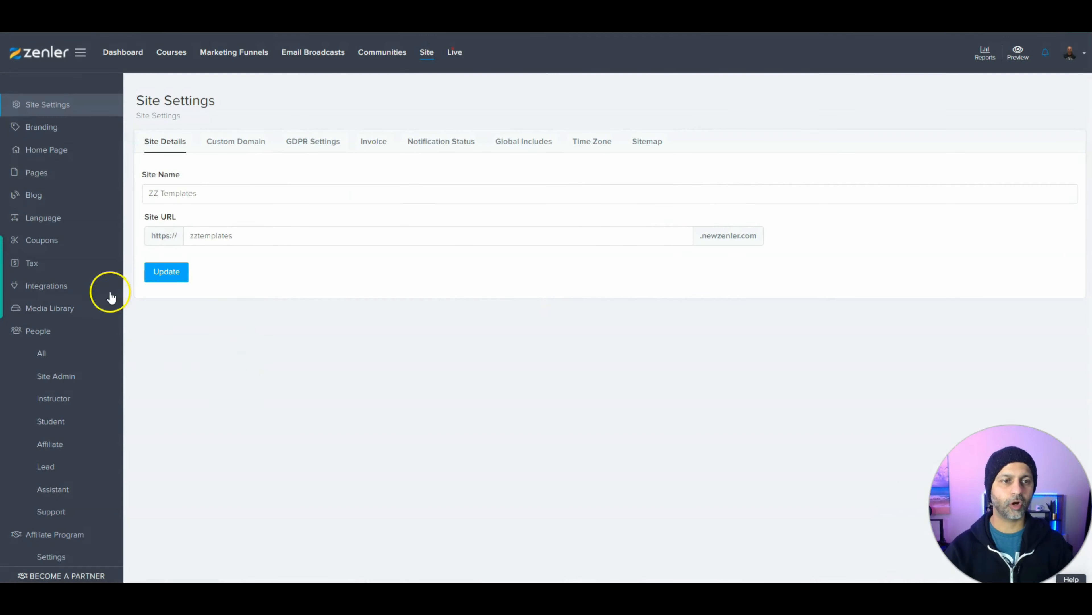
{"action": "left_click", "coordinate": [28, 193]}
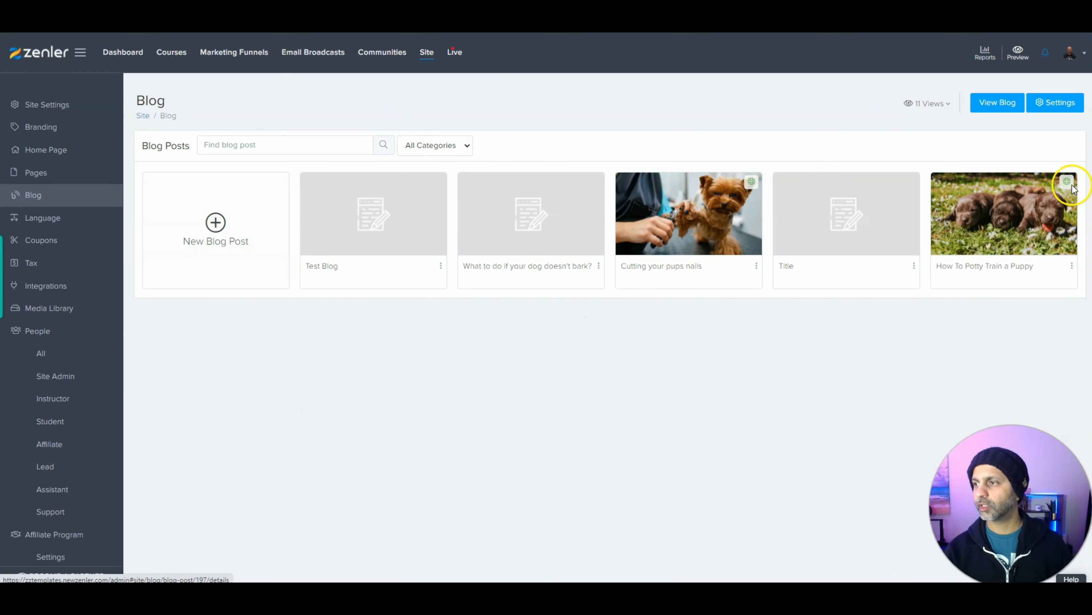
{"action": "left_click", "coordinate": [1071, 265]}
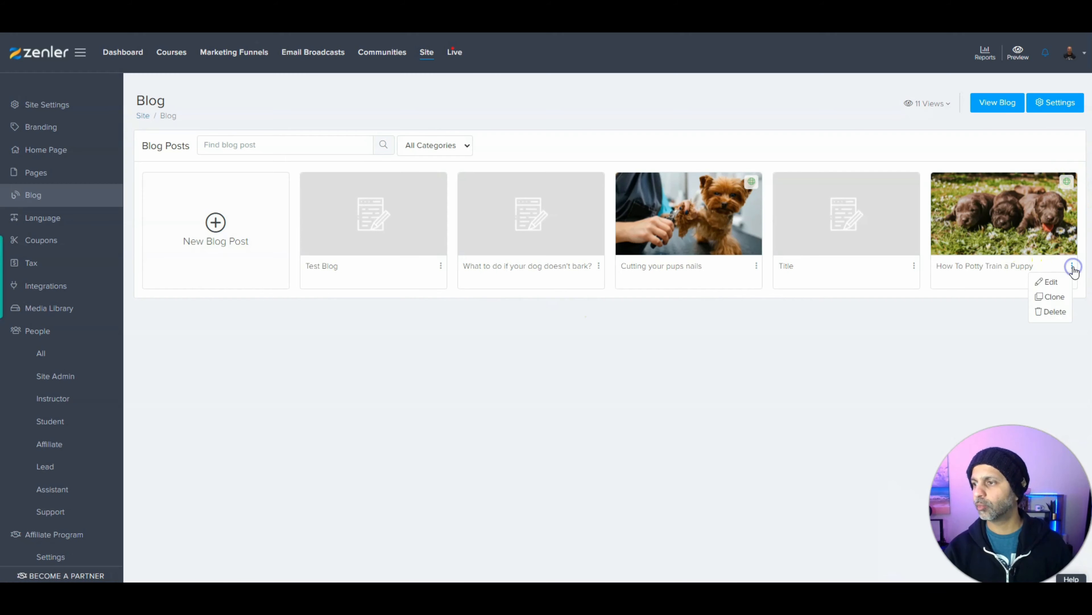
{"action": "left_click", "coordinate": [1042, 267]}
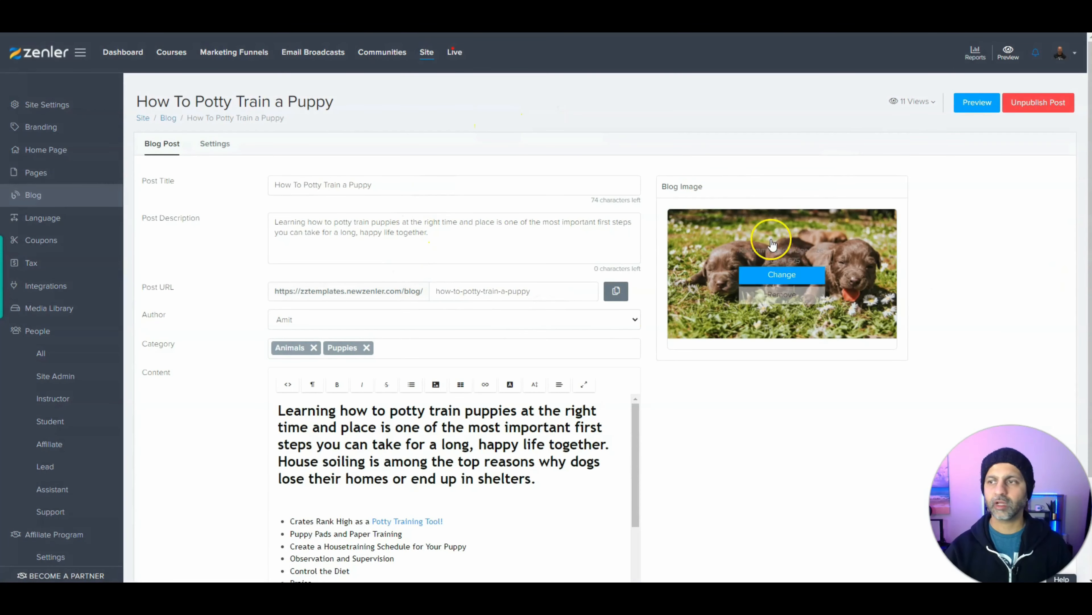
- Preview the puppy training post and look through its content, reactions and comments
{"action": "left_click", "coordinate": [971, 104]}
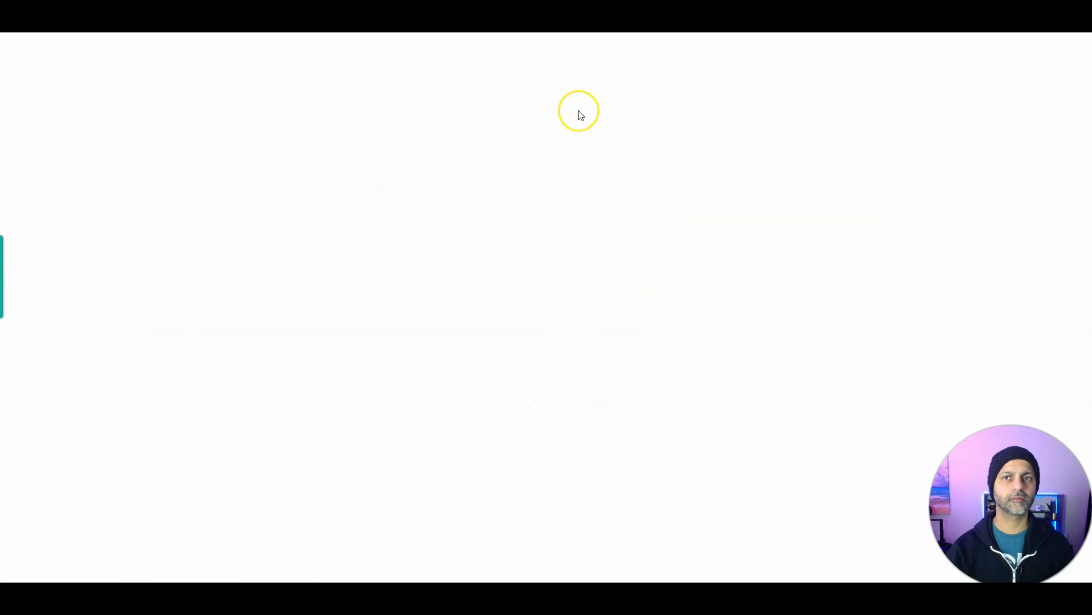
{"action": "scroll", "coordinate": [733, 275], "scroll_direction": "down", "scroll_amount": 15}
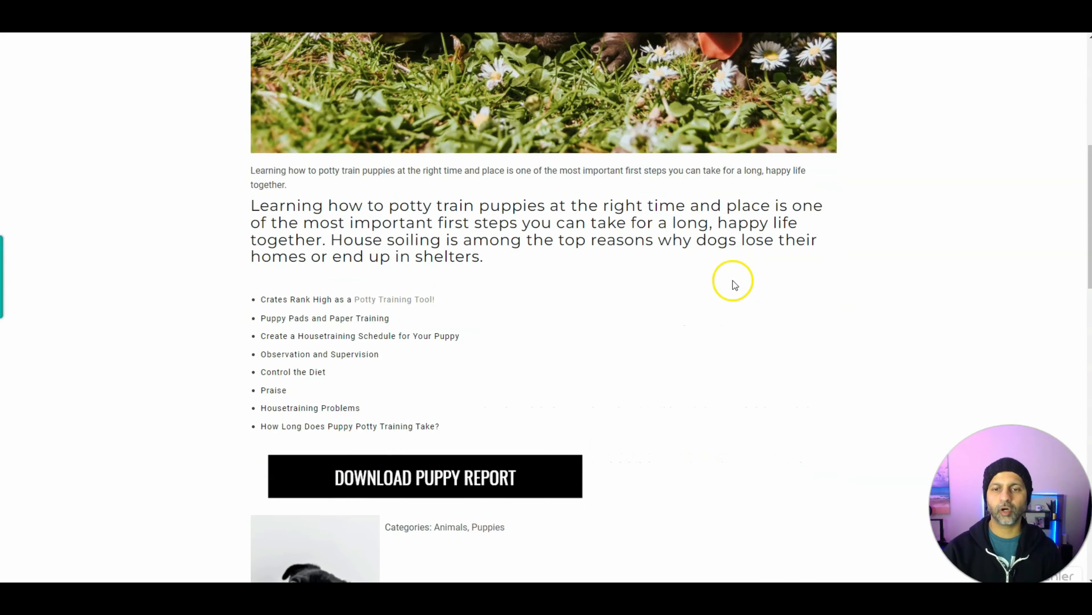
{"action": "scroll", "coordinate": [488, 191], "scroll_direction": "down", "scroll_amount": 9}
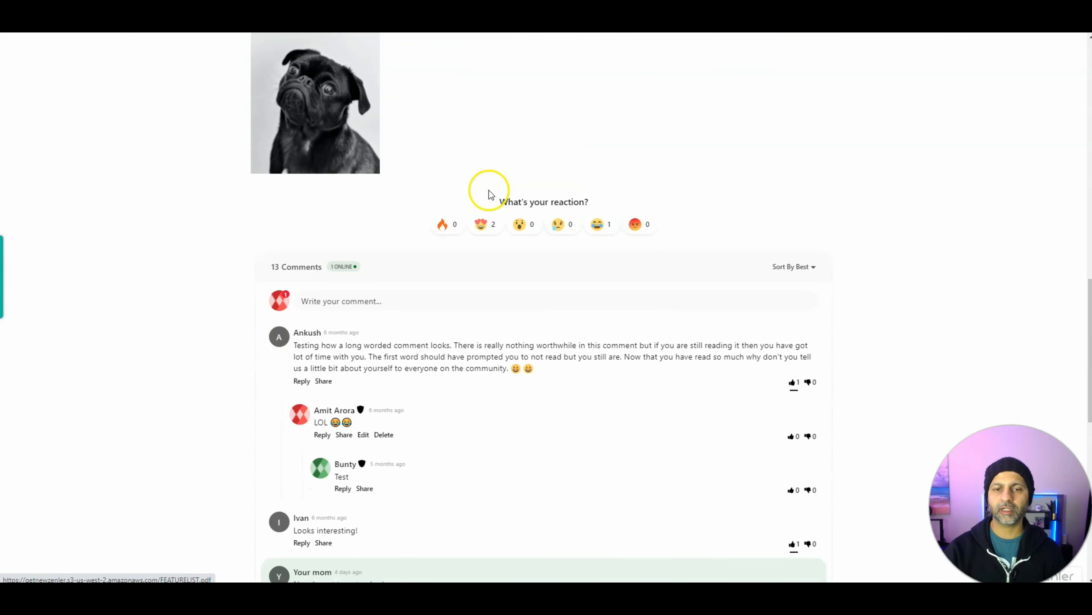
{"action": "scroll", "coordinate": [465, 268], "scroll_direction": "up", "scroll_amount": 3}
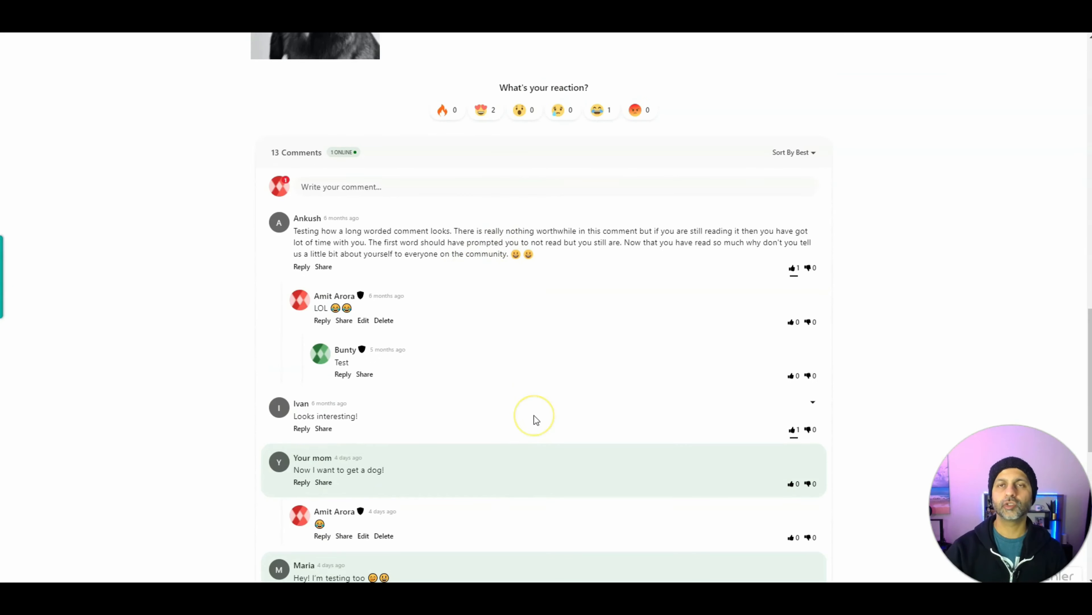
{"action": "scroll", "coordinate": [534, 415], "scroll_direction": "up", "scroll_amount": 15}
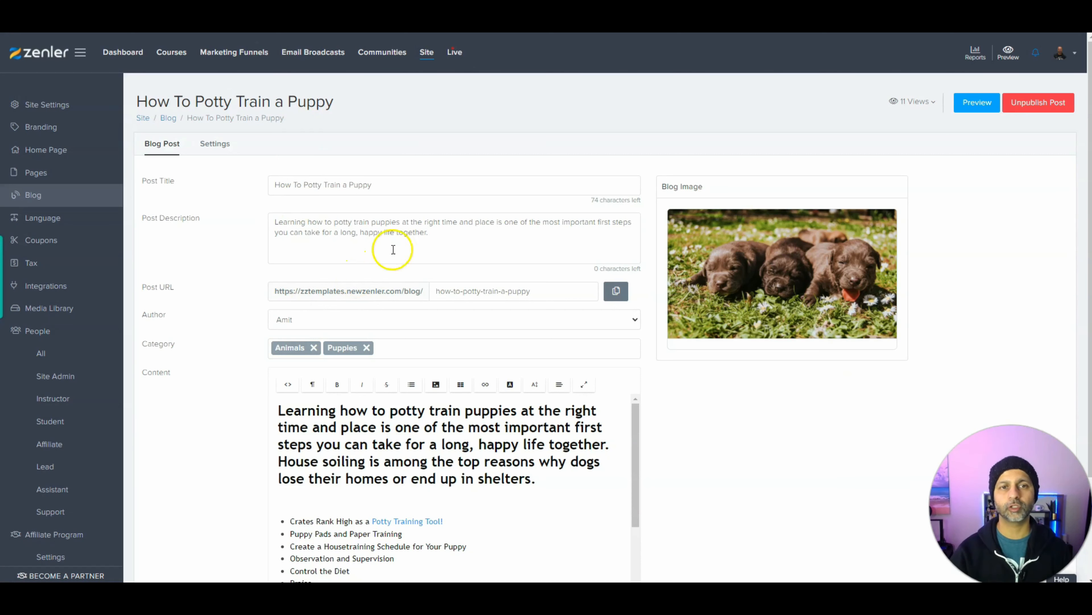
- Open the blog settings and review the blog title, description, page links and SEO settings
{"action": "left_click", "coordinate": [27, 194]}
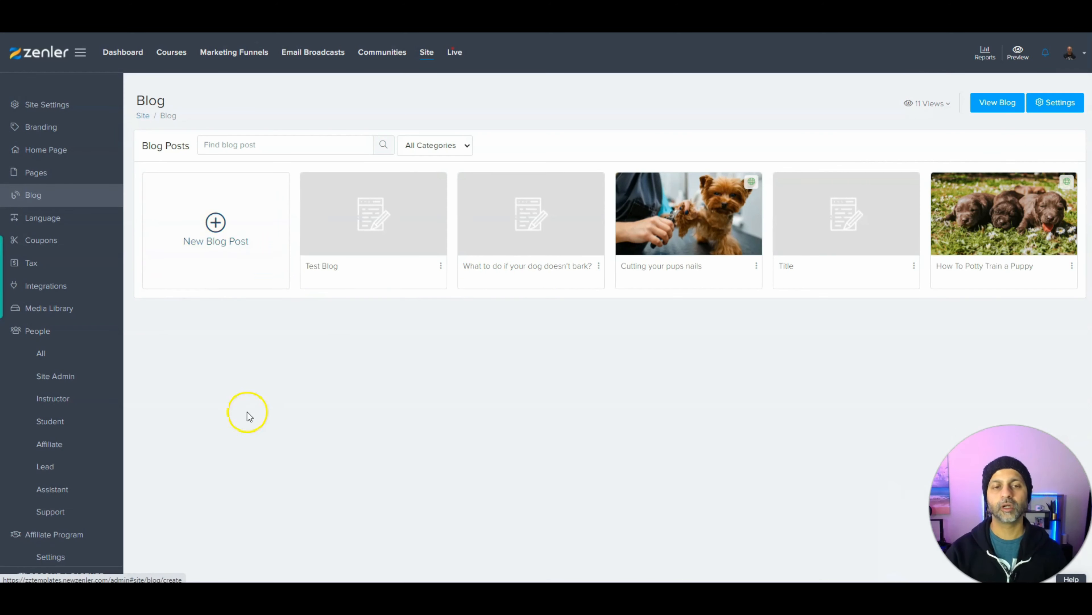
{"action": "left_click", "coordinate": [1048, 107]}
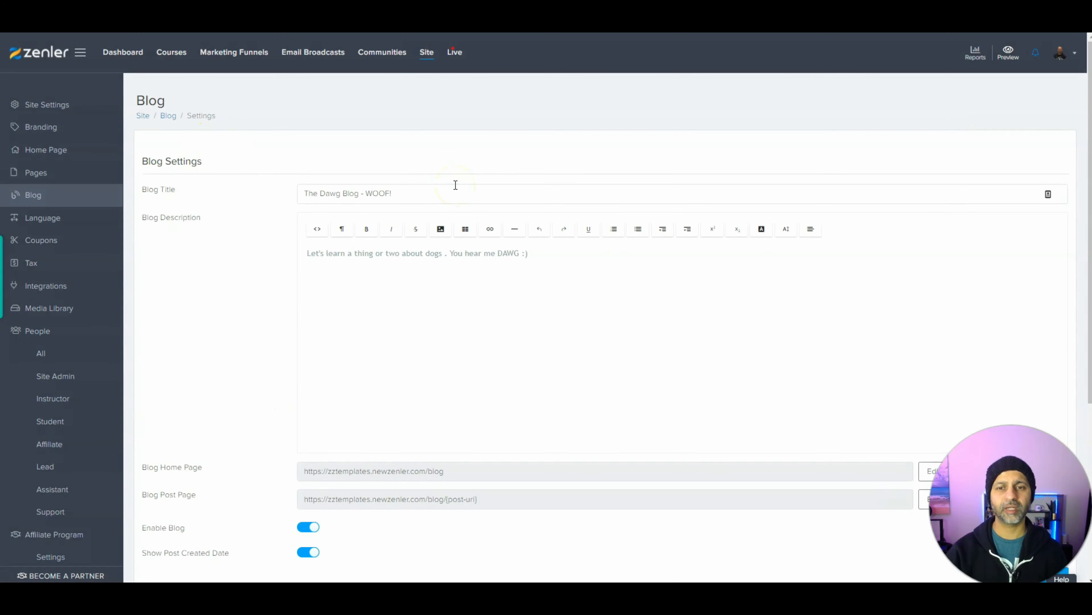
{"action": "left_click_drag", "start_coordinate": [453, 193], "coordinate": [277, 191]}
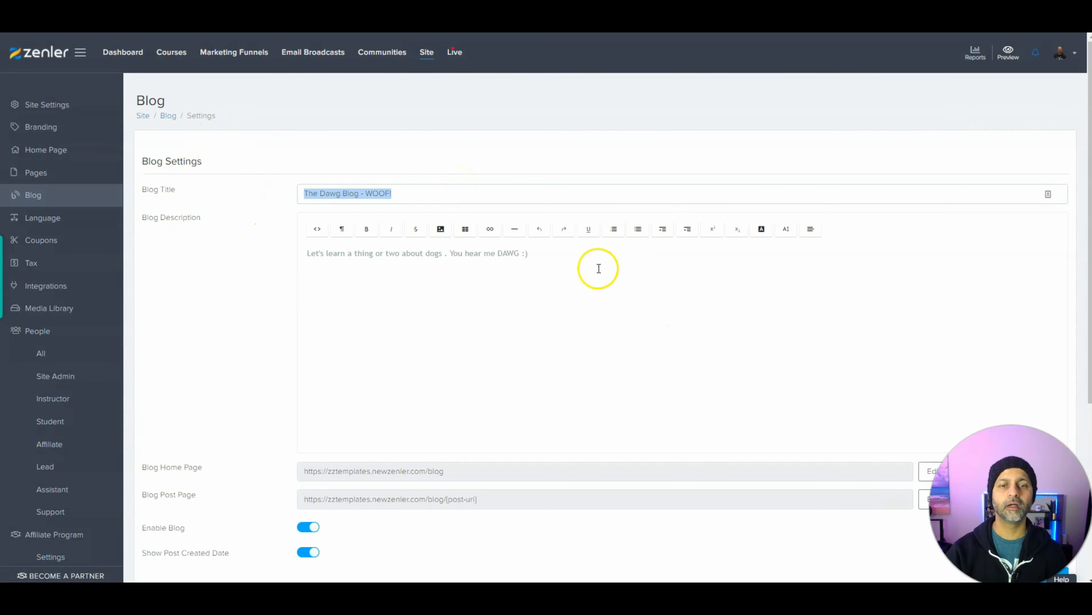
{"action": "left_click_drag", "start_coordinate": [576, 256], "coordinate": [232, 267]}
{"action": "scroll", "coordinate": [233, 268], "scroll_direction": "down", "scroll_amount": 5}
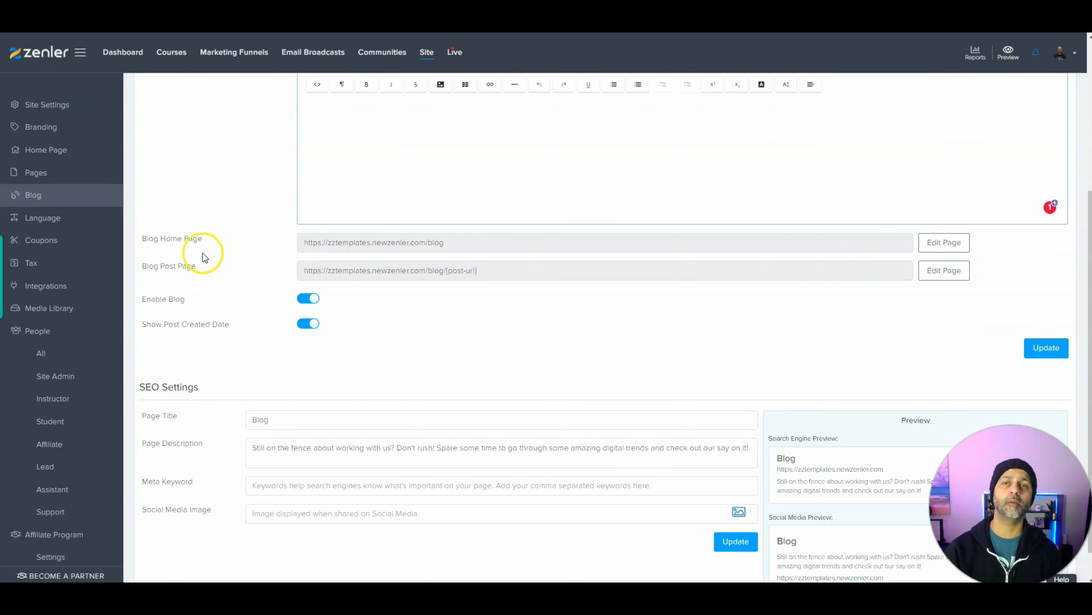
- Open the blog home page for editing and follow its dynamic blog title back to the matching field in the blog settings
{"action": "left_click", "coordinate": [947, 248]}
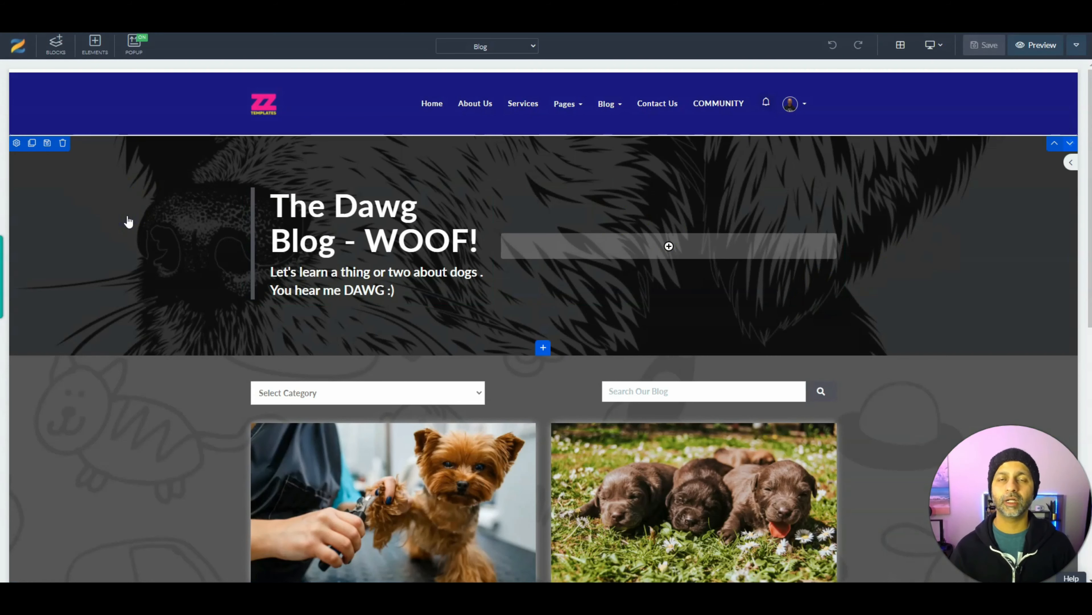
{"action": "mouse_move", "coordinate": [403, 252]}
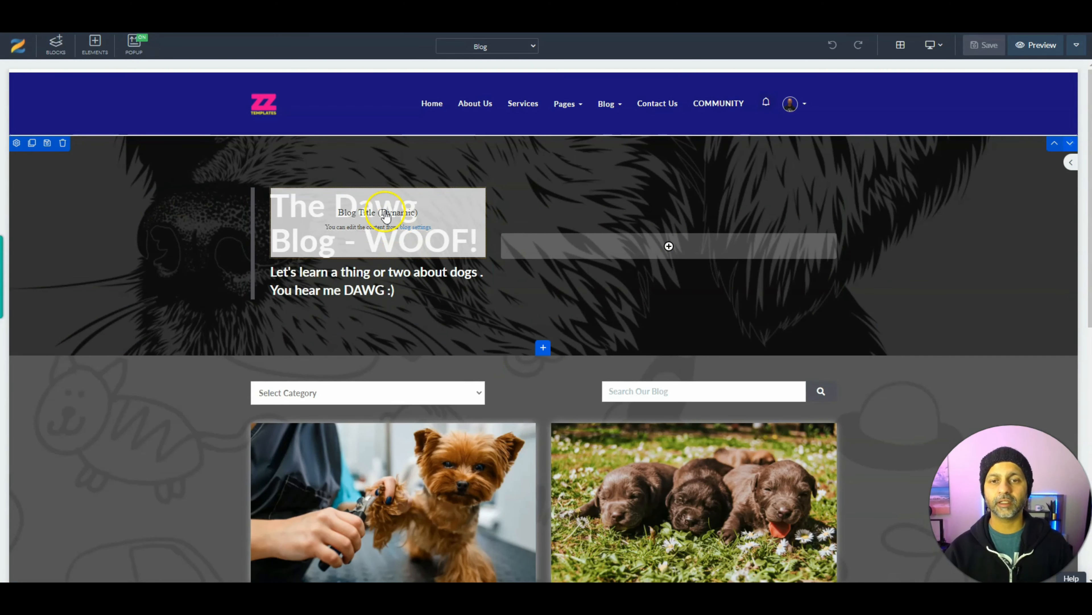
{"action": "left_click", "coordinate": [410, 227]}
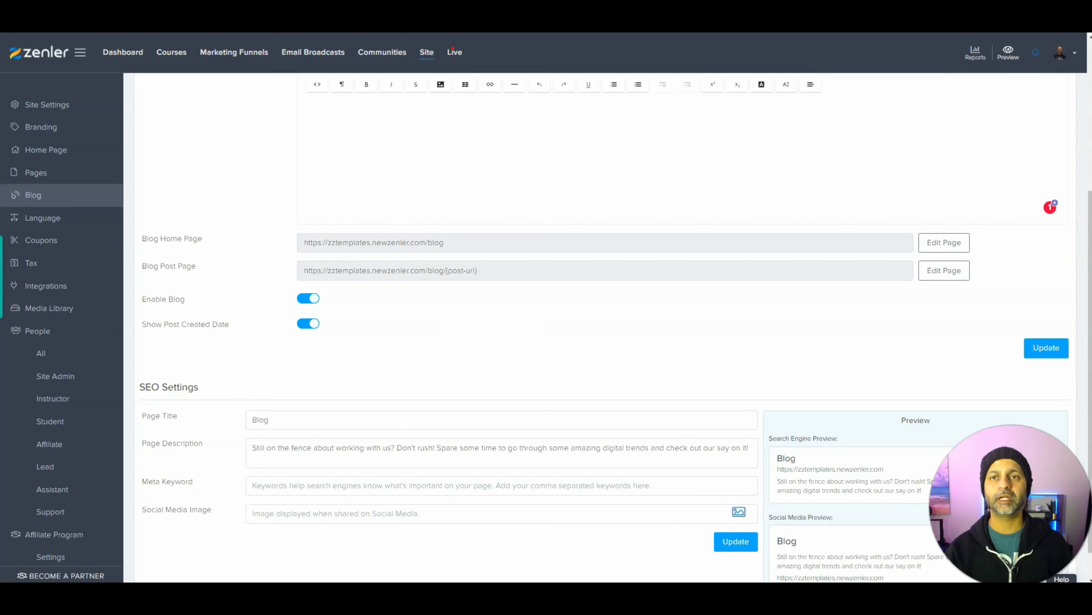
{"action": "scroll", "coordinate": [310, 401], "scroll_direction": "up", "scroll_amount": 5}
{"action": "triple_click", "coordinate": [313, 192]}
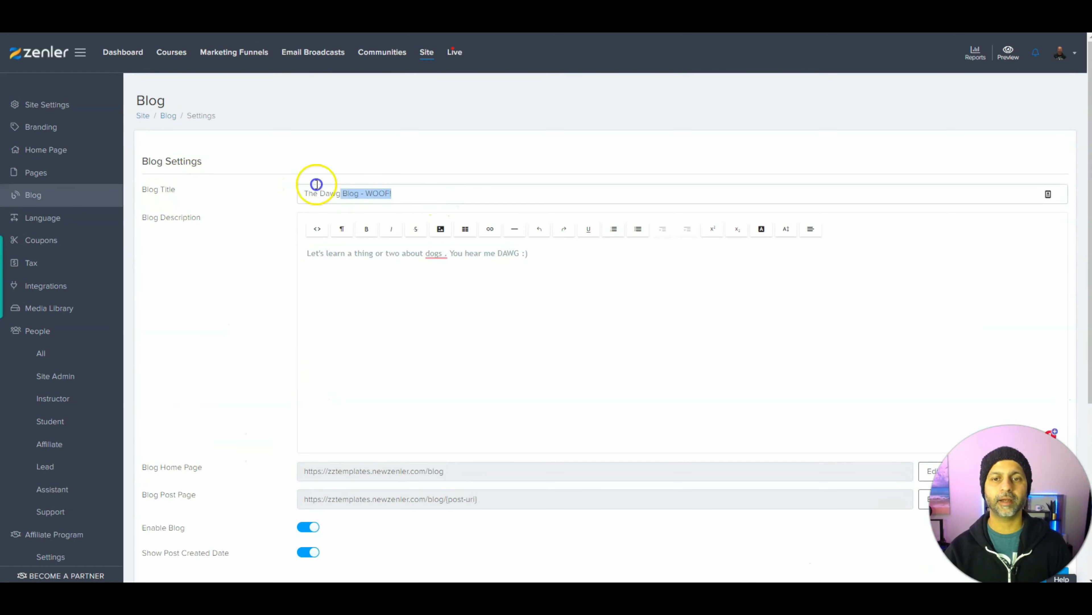
{"action": "left_click", "coordinate": [456, 26]}
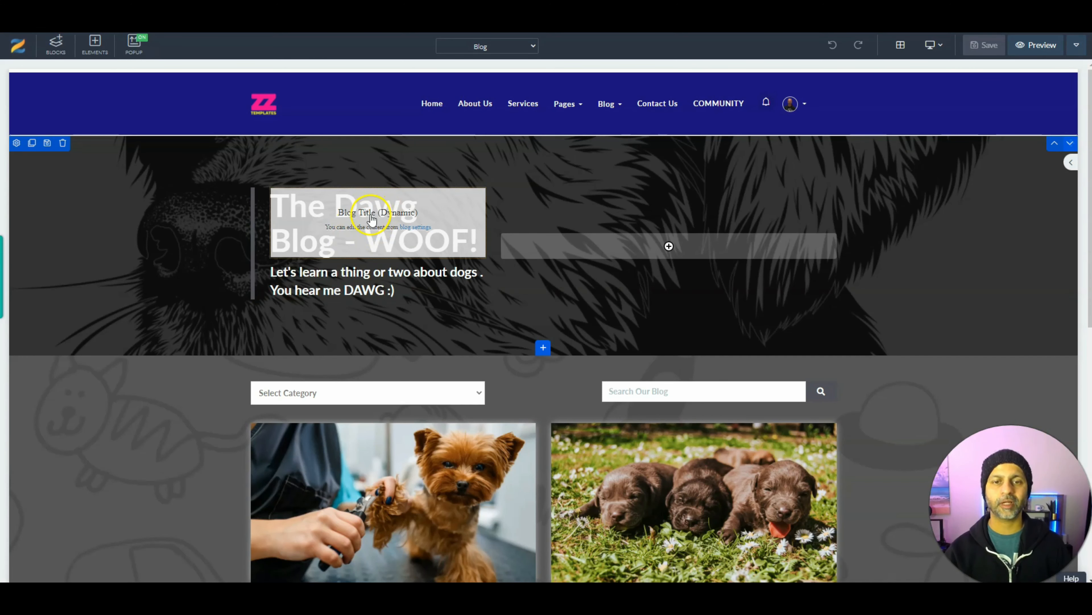
- Examine the style and animation settings of the blog page's header block and look over the dynamic blog list below
{"action": "left_click", "coordinate": [59, 244]}
{"action": "left_click", "coordinate": [16, 143]}
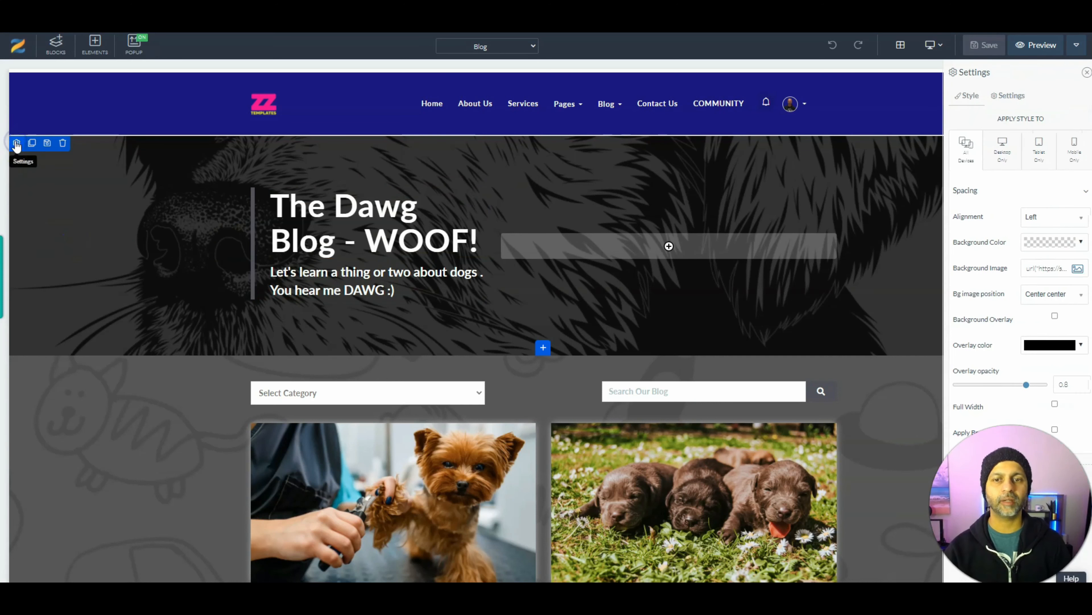
{"action": "left_click", "coordinate": [1008, 96]}
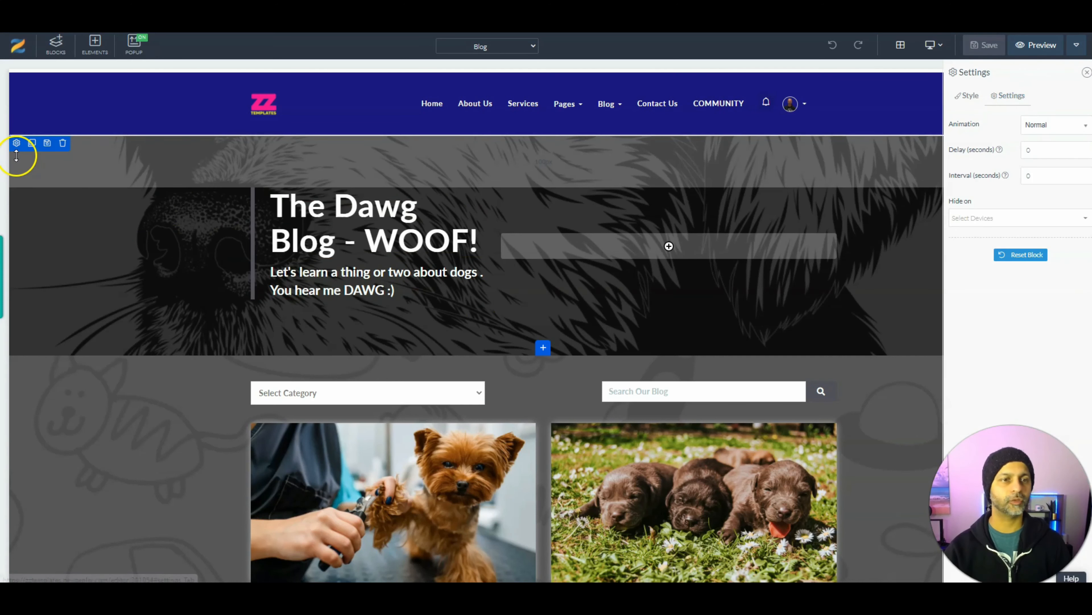
{"action": "left_click", "coordinate": [968, 95]}
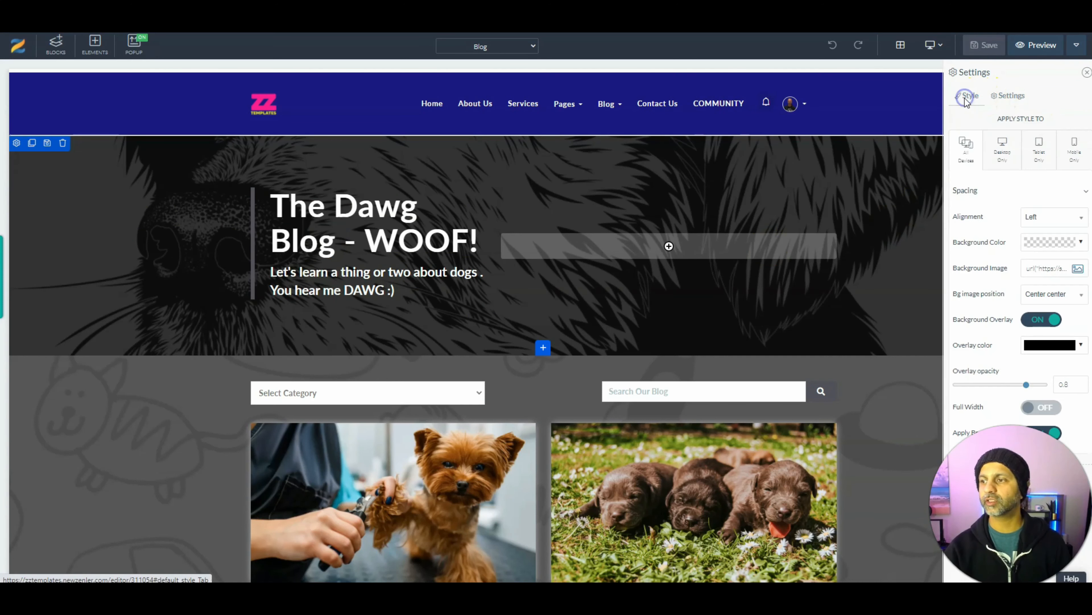
{"action": "left_click", "coordinate": [126, 353]}
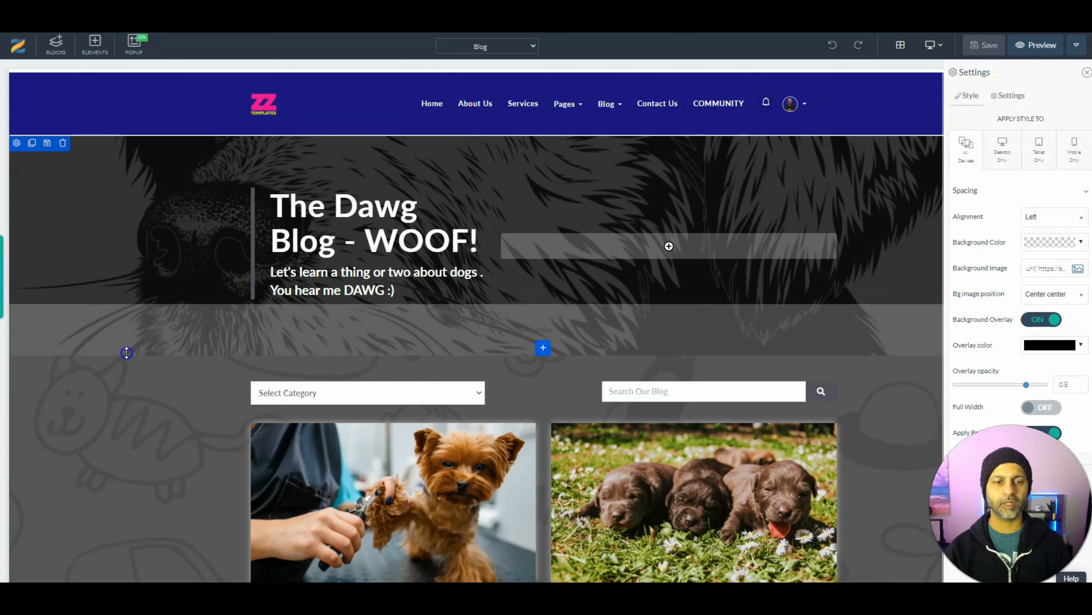
{"action": "scroll", "coordinate": [156, 251], "scroll_direction": "down", "scroll_amount": 5}
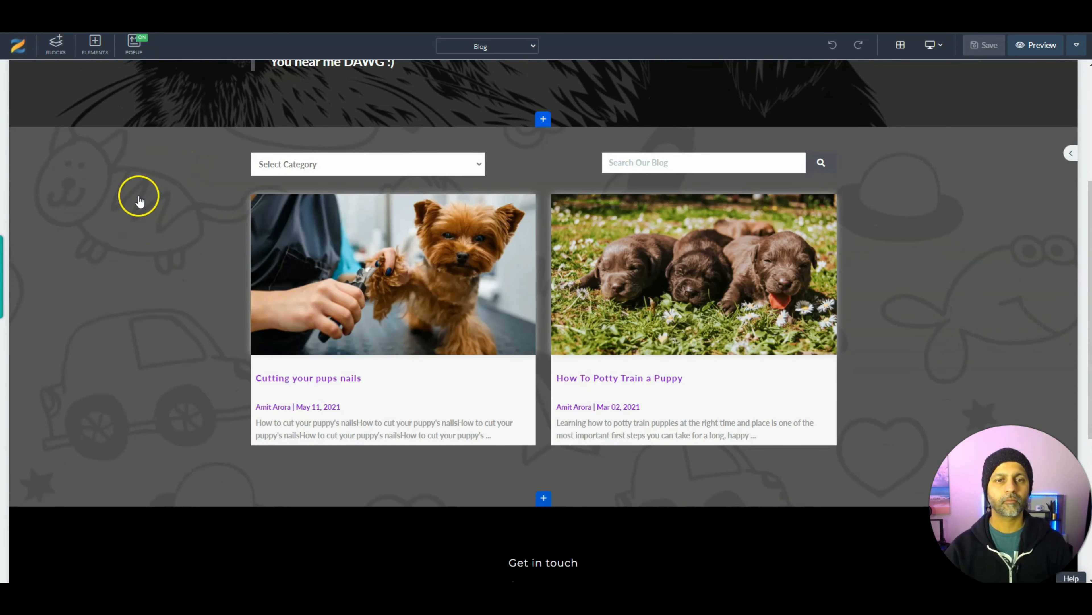
{"action": "mouse_move", "coordinate": [407, 237]}
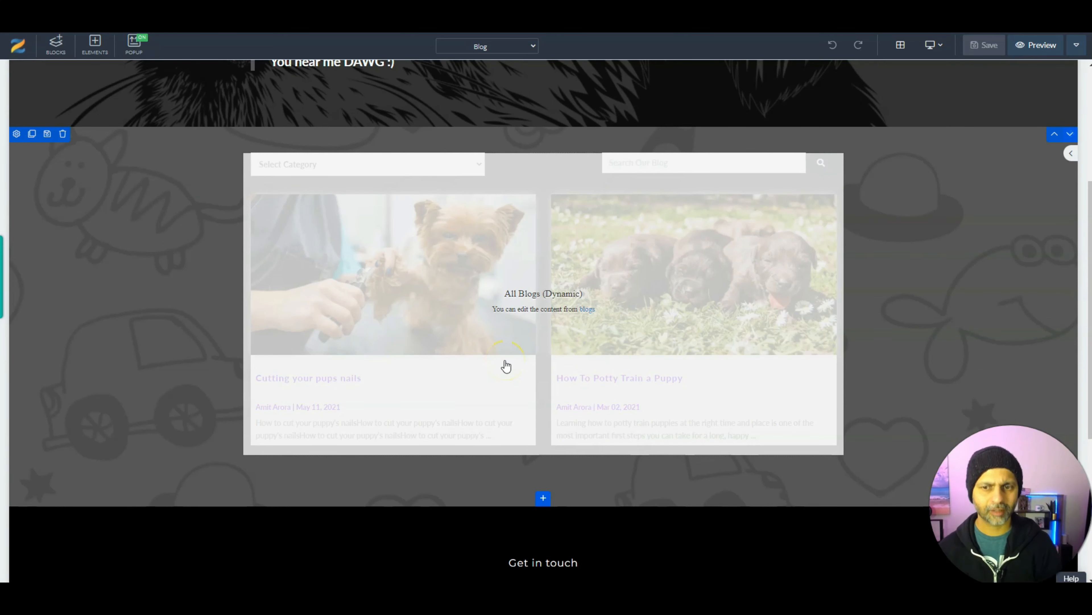
- Insert the "All blogs with filter and search" block below the existing blog list and open its style settings
{"action": "left_click", "coordinate": [544, 498]}
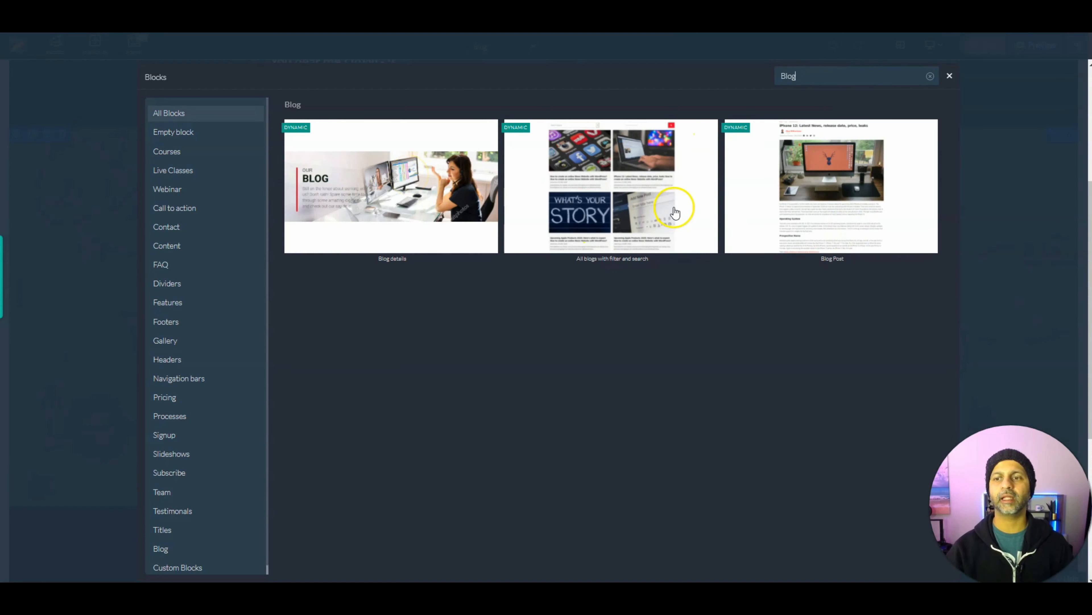
{"action": "left_click", "coordinate": [631, 189]}
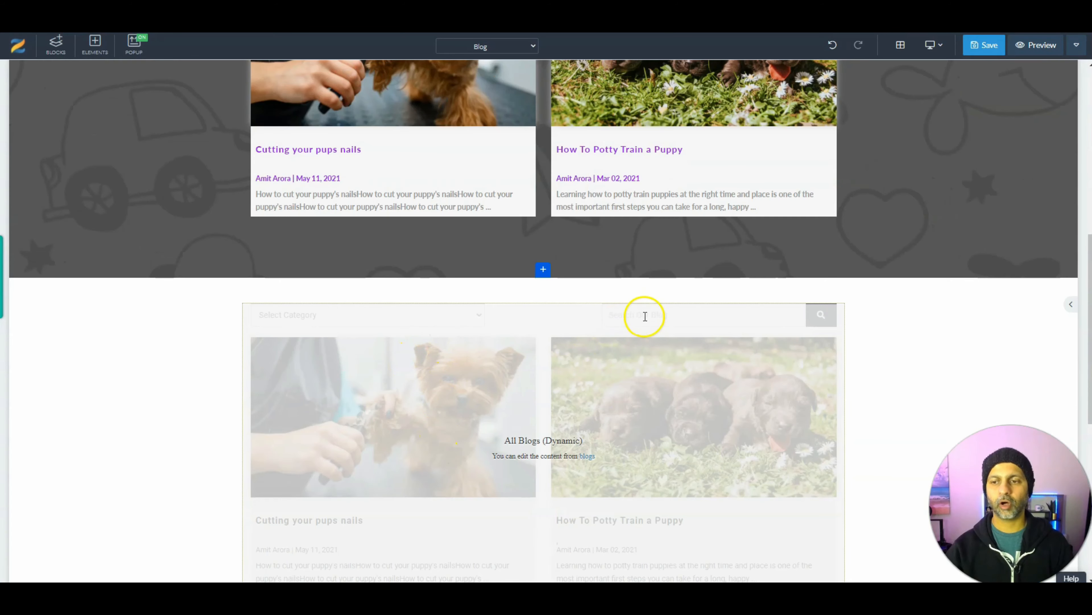
{"action": "scroll", "coordinate": [645, 317], "scroll_direction": "down", "scroll_amount": 3}
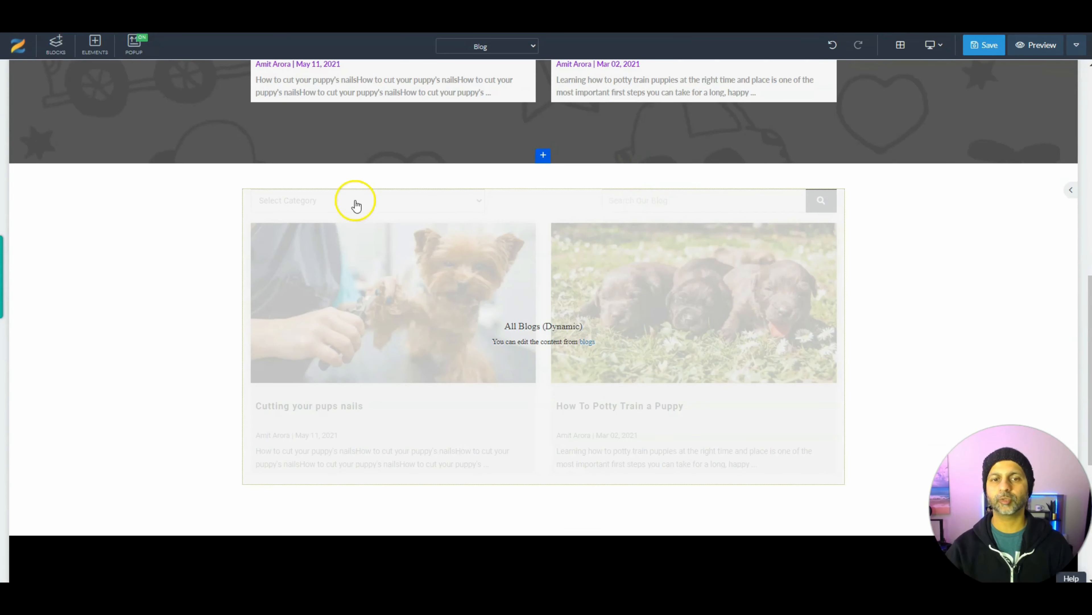
{"action": "left_click", "coordinate": [356, 203]}
{"action": "left_click", "coordinate": [251, 184]}
{"action": "left_click", "coordinate": [252, 186]}
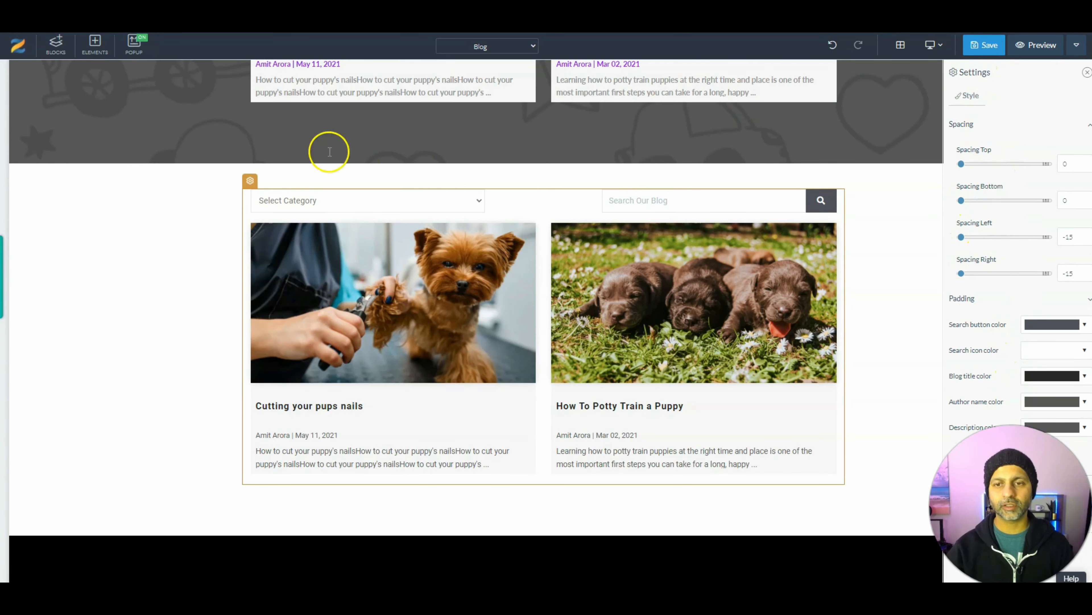
- Delete the newly added blog list block and look over the rest of the blog page, including its contact form
{"action": "left_click", "coordinate": [154, 219]}
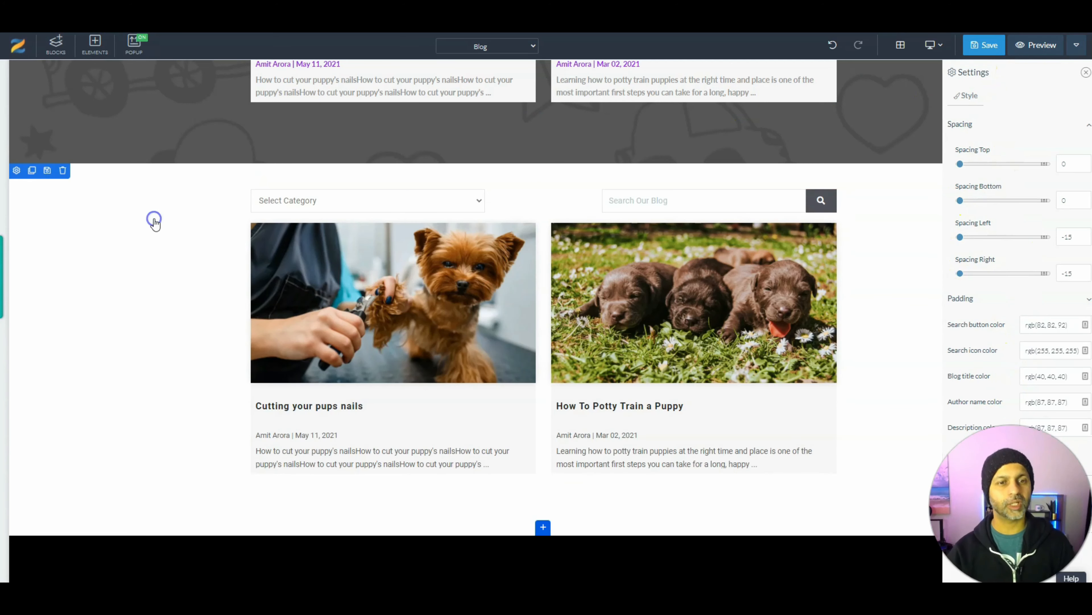
{"action": "left_click", "coordinate": [62, 171]}
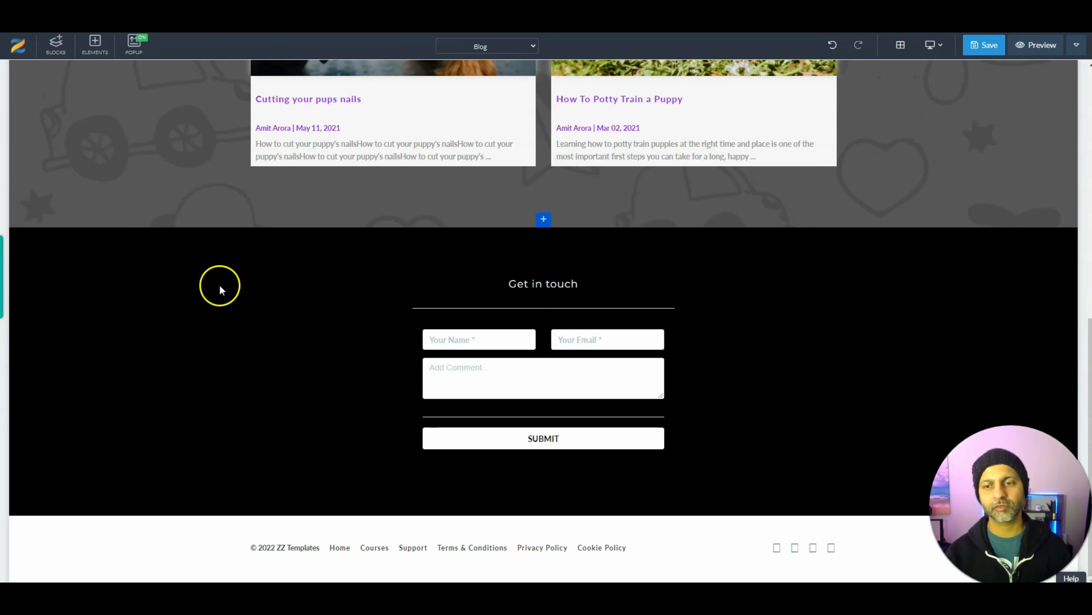
{"action": "scroll", "coordinate": [688, 293], "scroll_direction": "up", "scroll_amount": 8}
{"action": "scroll", "coordinate": [761, 293], "scroll_direction": "down", "scroll_amount": 8}
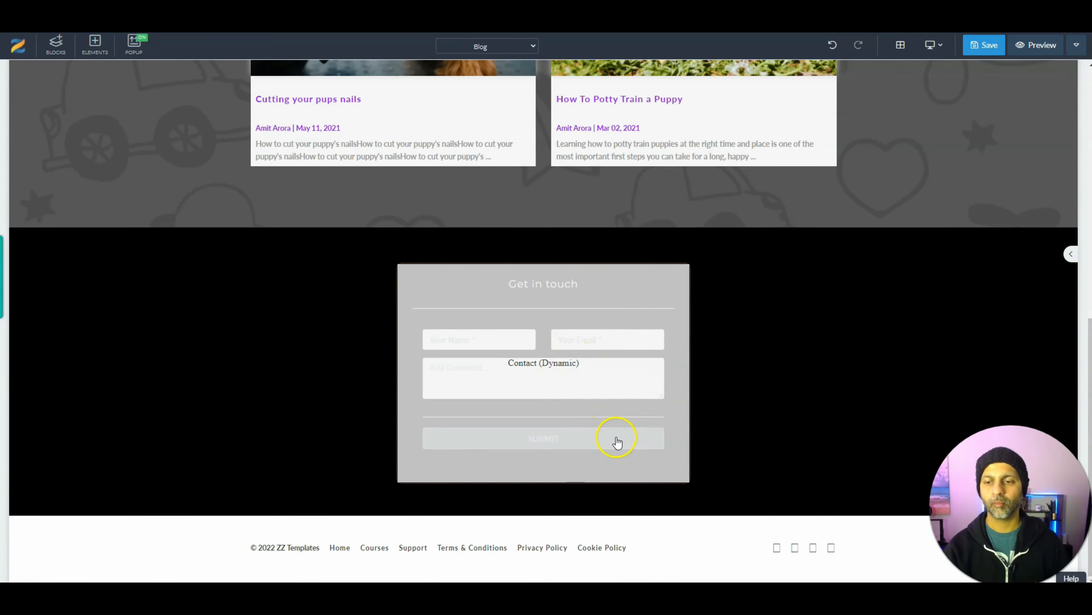
{"action": "scroll", "coordinate": [617, 441], "scroll_direction": "up", "scroll_amount": 6}
{"action": "scroll", "coordinate": [538, 308], "scroll_direction": "up", "scroll_amount": 3}
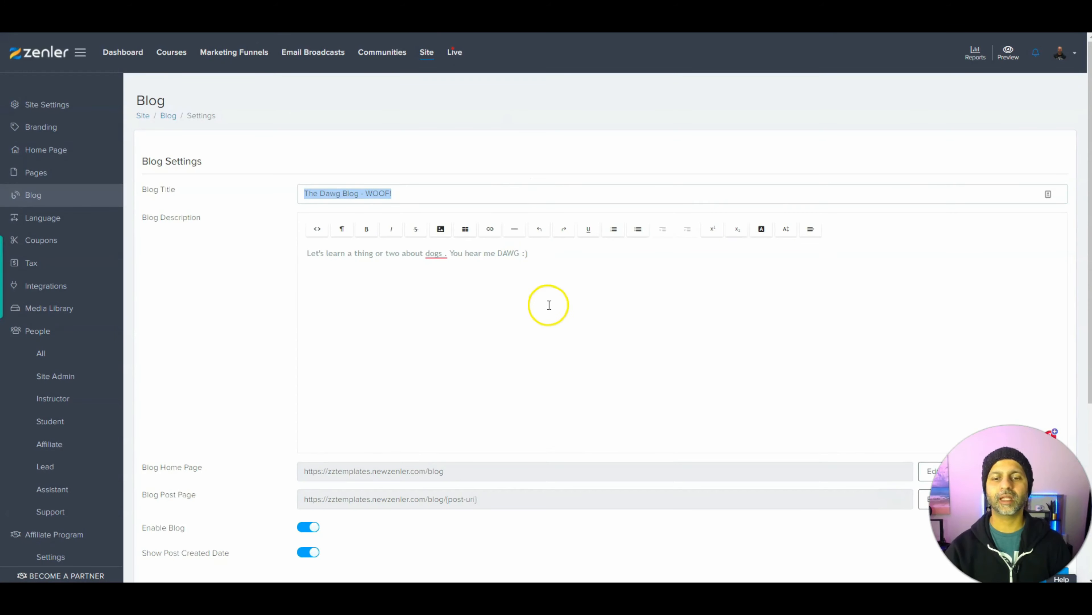
- Open the Blog Post page for editing from the blog settings, leaving the blog home page without saving
{"action": "scroll", "coordinate": [549, 305], "scroll_direction": "down", "scroll_amount": 5}
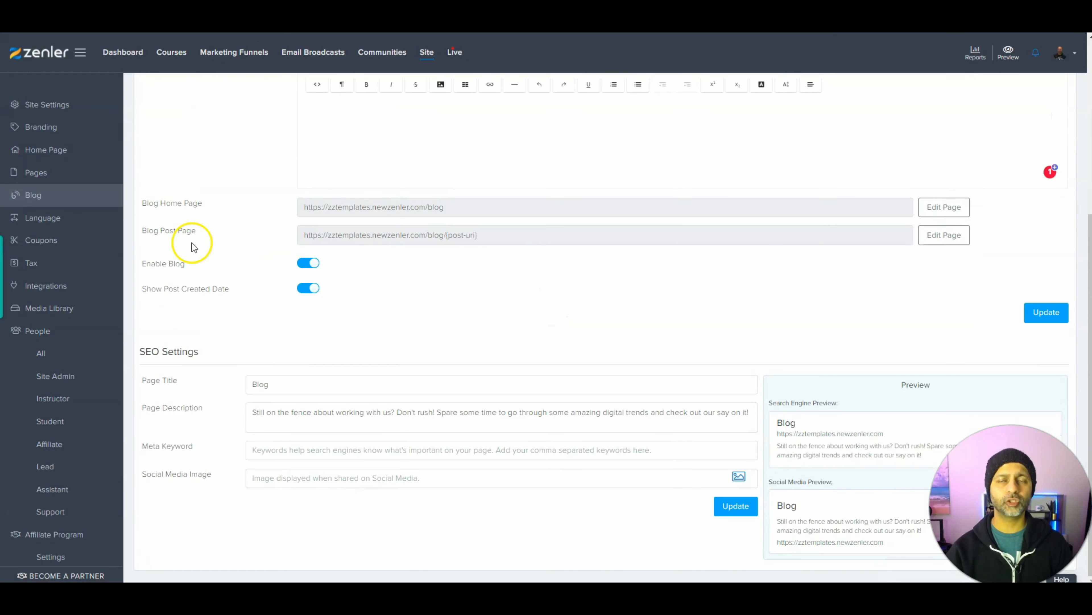
{"action": "left_click", "coordinate": [929, 237]}
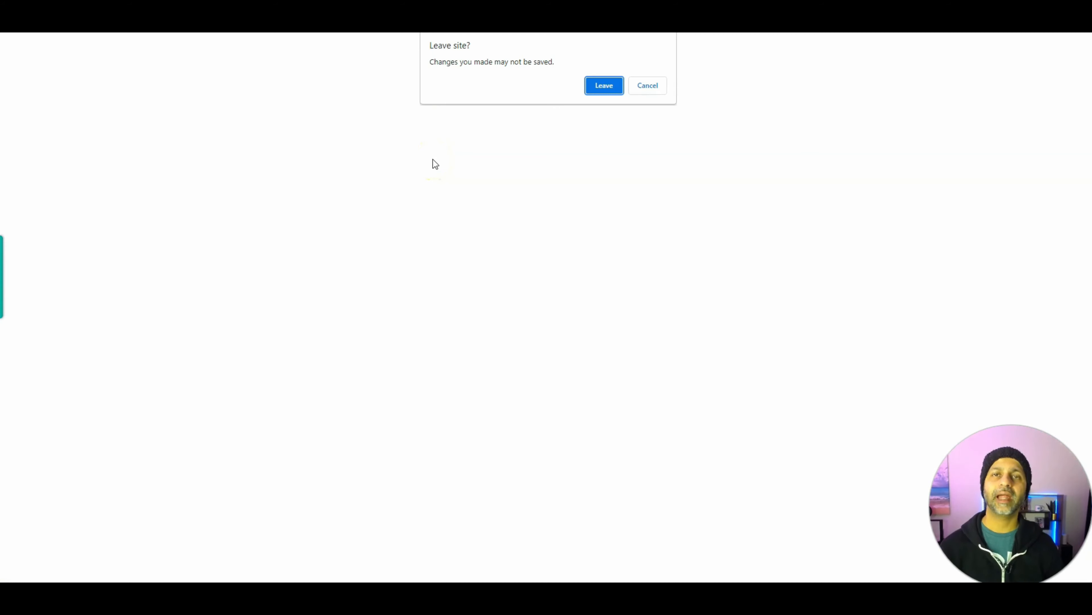
{"action": "left_click", "coordinate": [604, 85]}
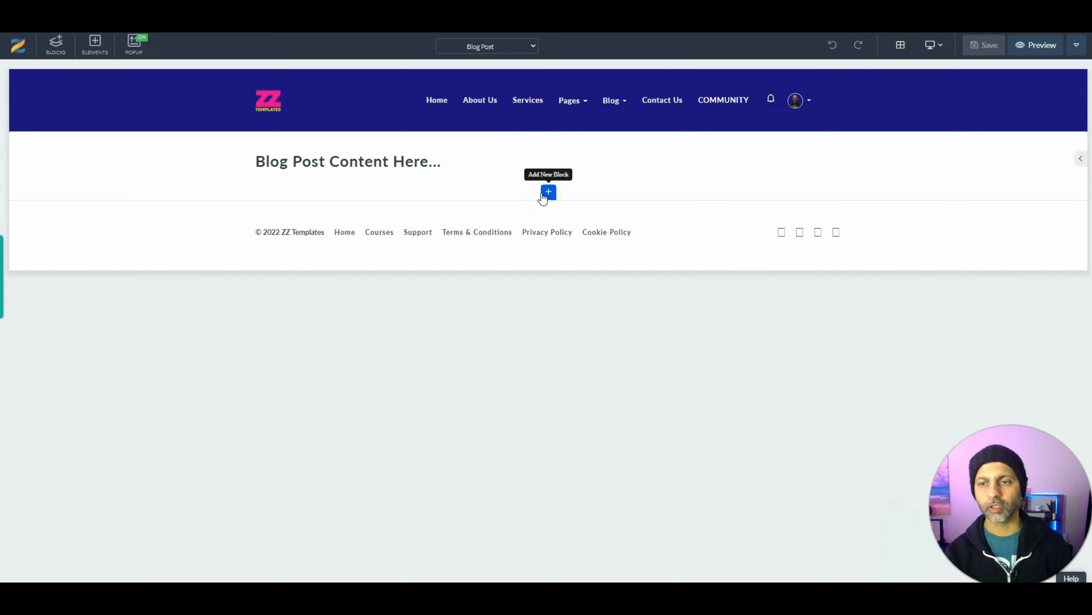
- Search the blocks for "subscribe", add the email-only newsletter signup block below the blog post content, and save the page
{"action": "left_click", "coordinate": [543, 195]}
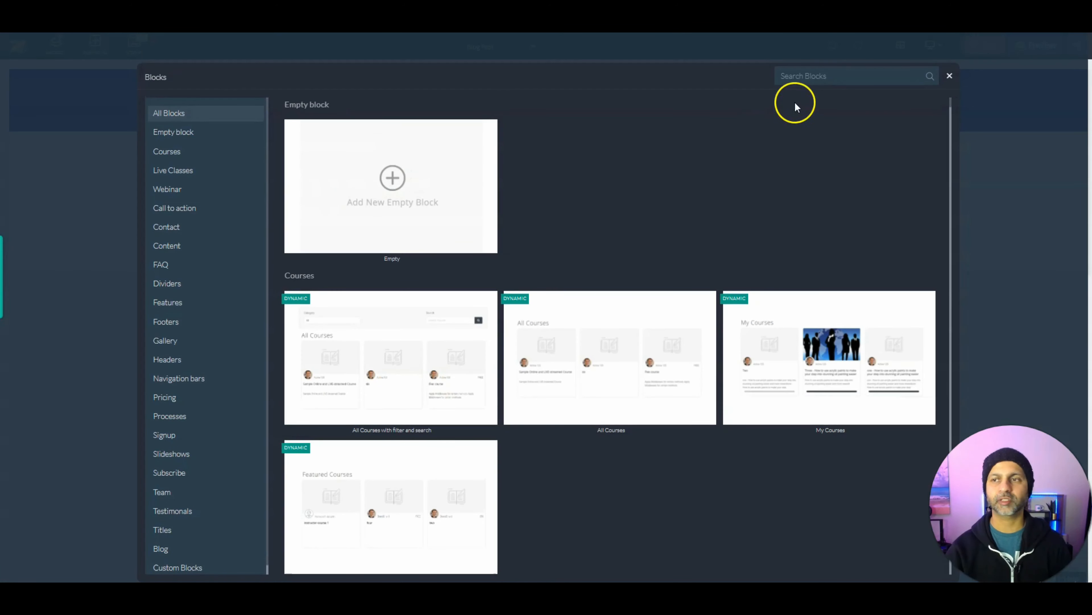
{"action": "left_click", "coordinate": [829, 78]}
{"action": "type", "text": "subscribe"}
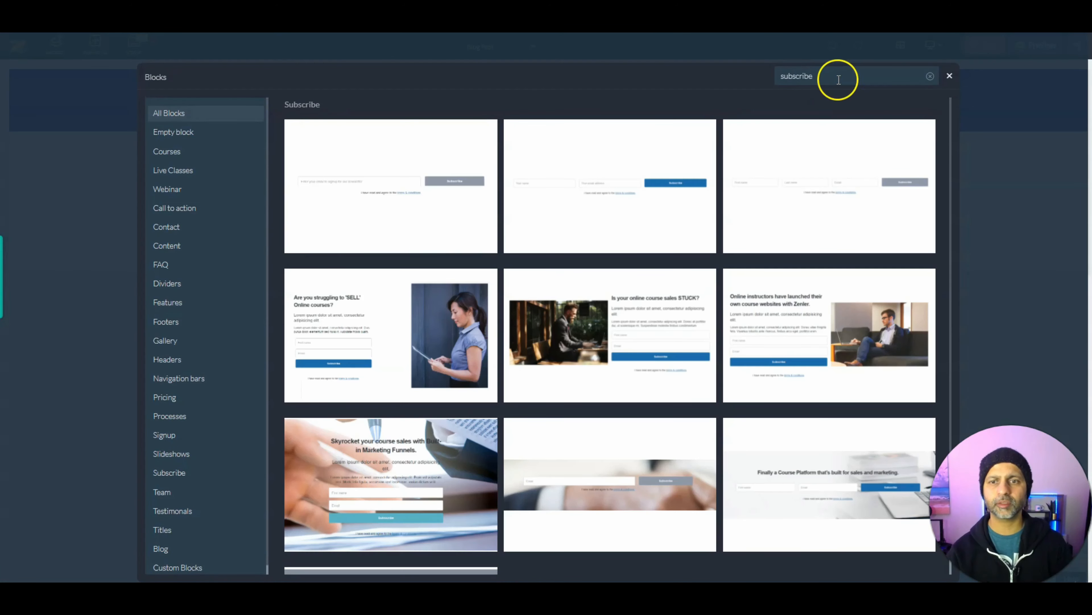
{"action": "left_click", "coordinate": [428, 142]}
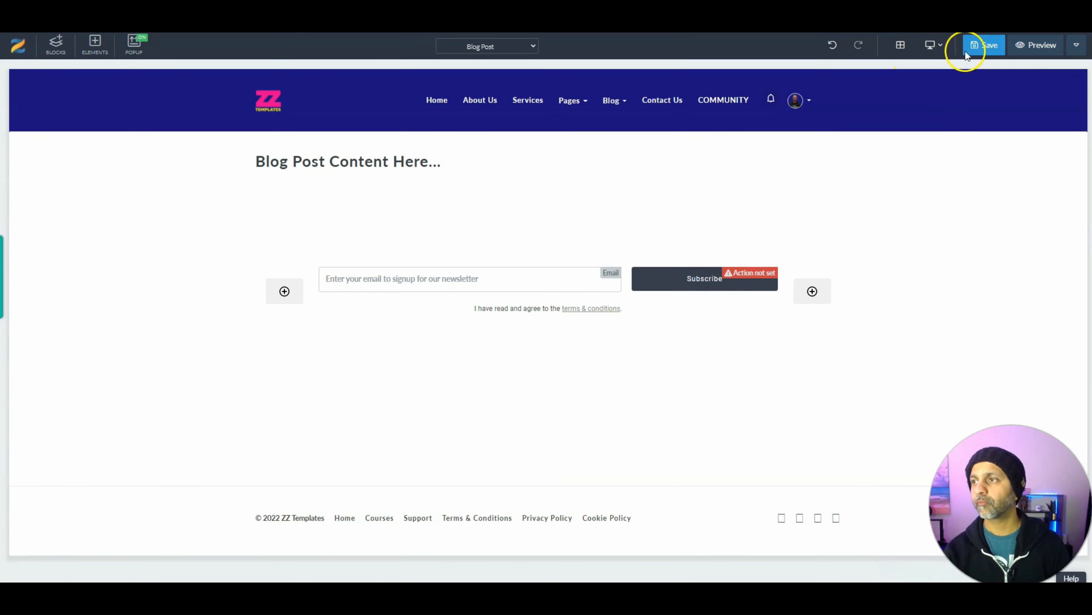
{"action": "left_click", "coordinate": [982, 46]}
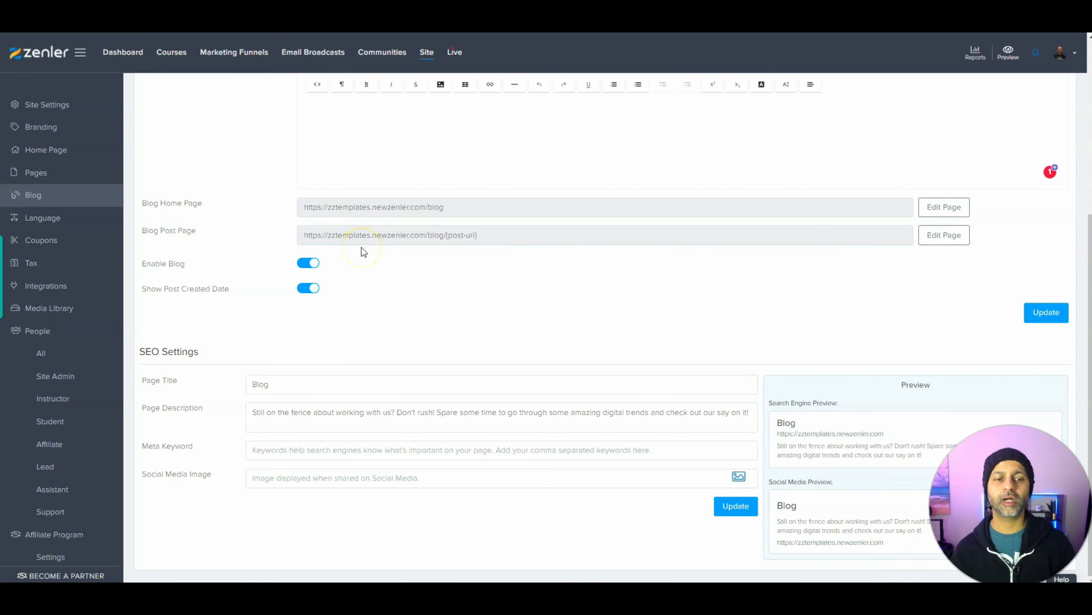
- Create a blog post titled "This is a brand new blog post" with the description "This is the blog post description"
{"action": "scroll", "coordinate": [516, 460], "scroll_direction": "up", "scroll_amount": 5}
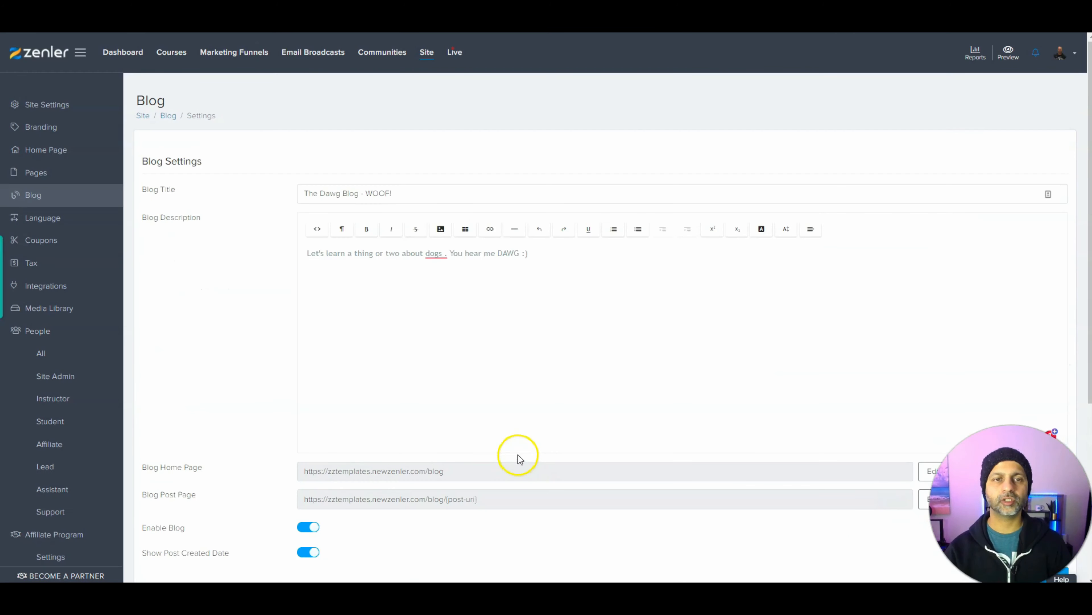
{"action": "left_click", "coordinate": [32, 194]}
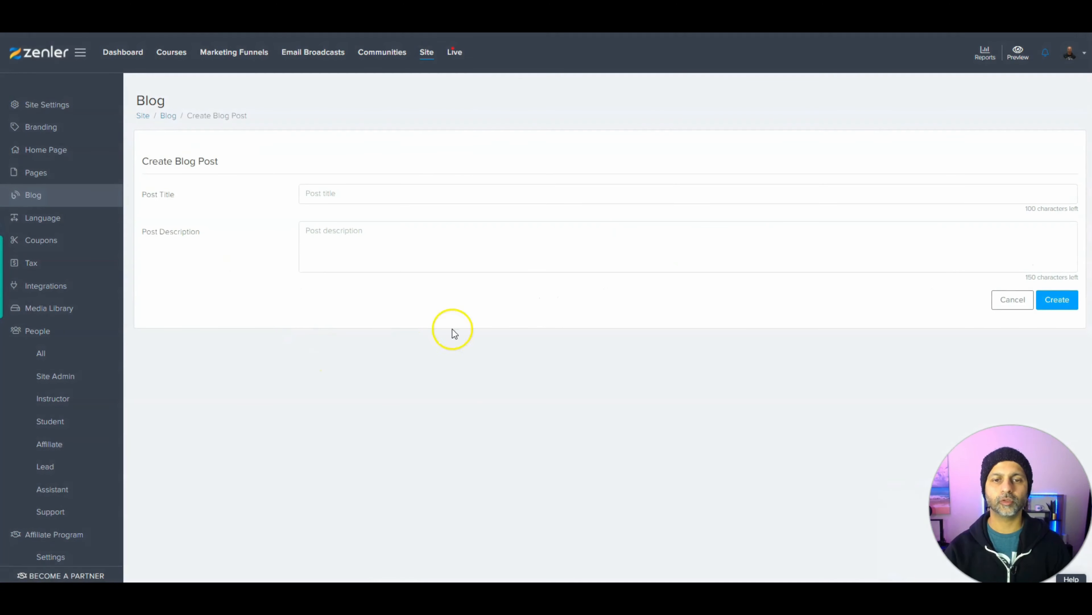
{"action": "left_click", "coordinate": [392, 185]}
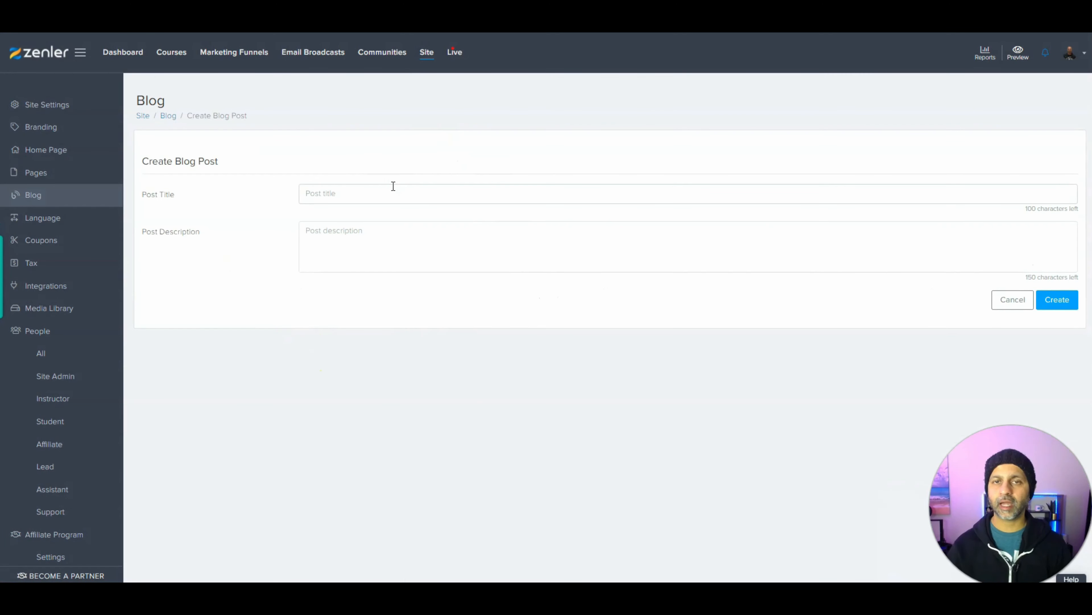
{"action": "type", "text": "This is the blog post description"}
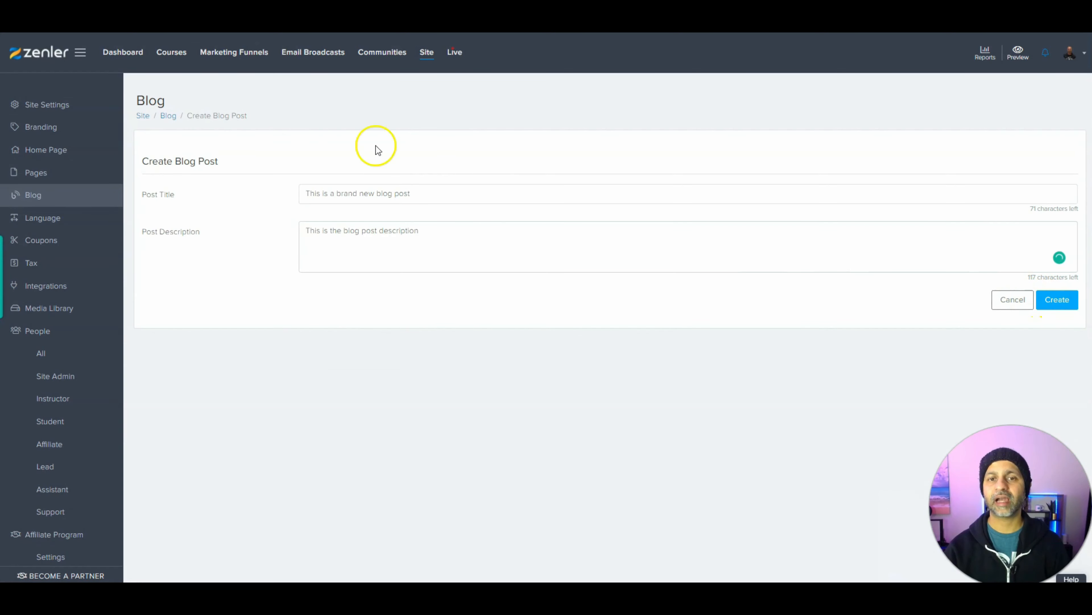
{"action": "left_click", "coordinate": [1056, 301]}
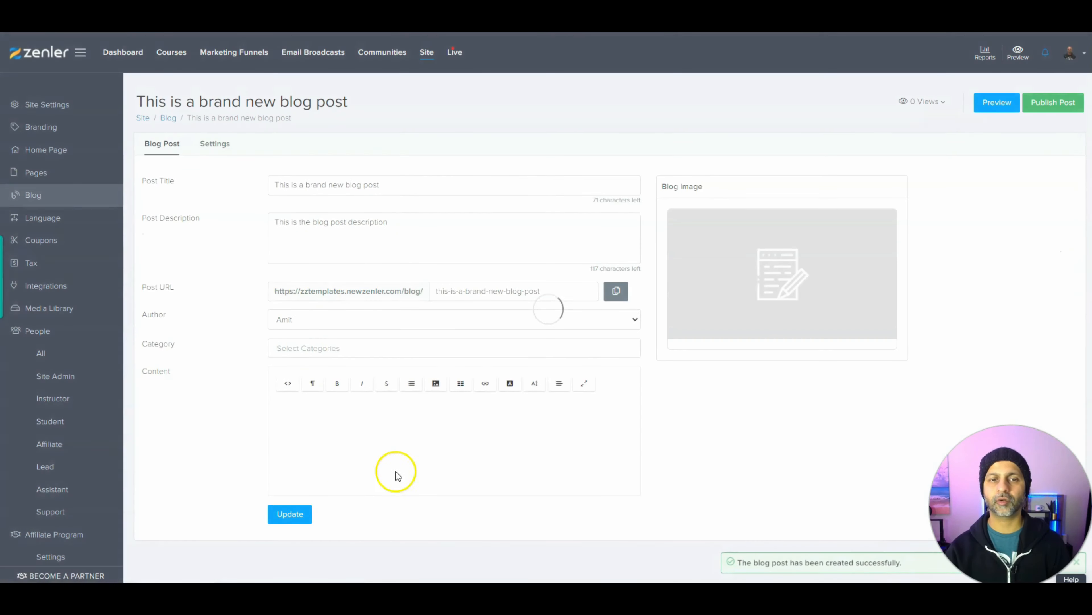
- Assign the Puppies category to the new post and paste the lorem ipsum text as its content
{"action": "mouse_move", "coordinate": [765, 284]}
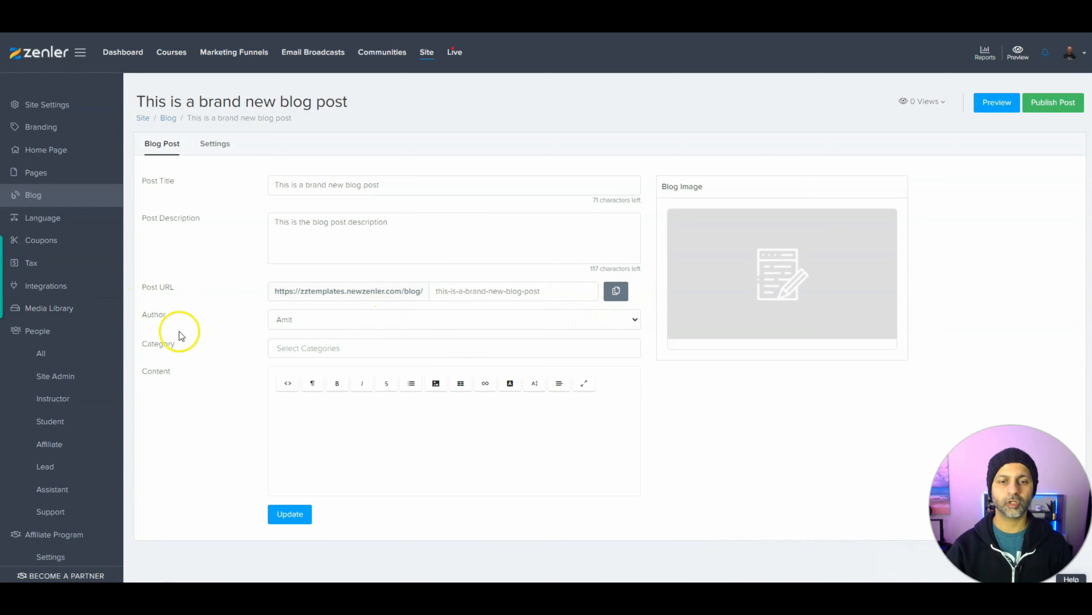
{"action": "left_click", "coordinate": [352, 353]}
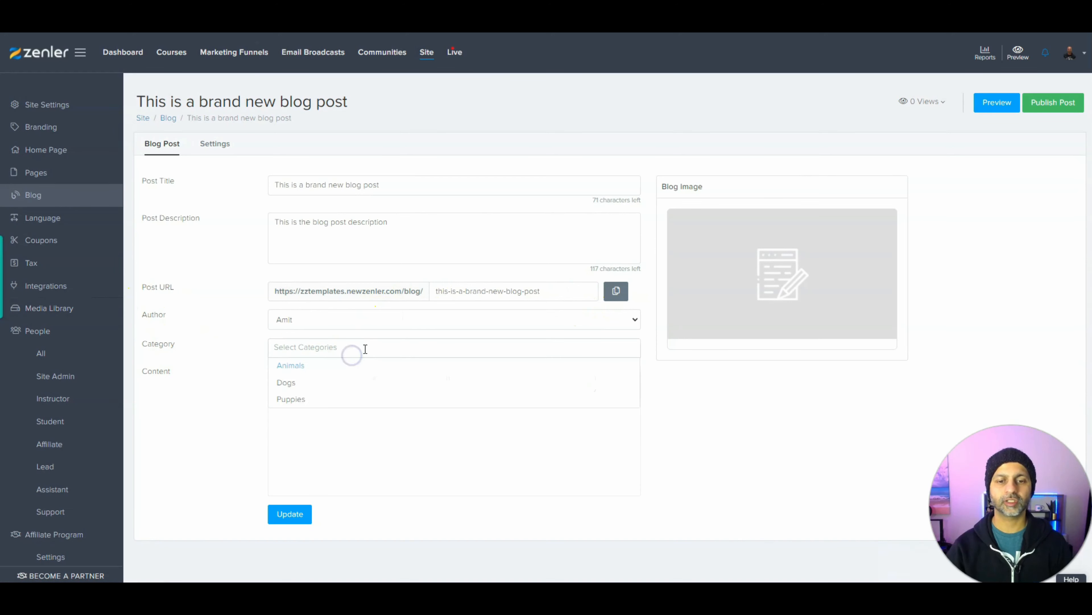
{"action": "left_click", "coordinate": [289, 399]}
{"action": "left_click", "coordinate": [451, 428]}
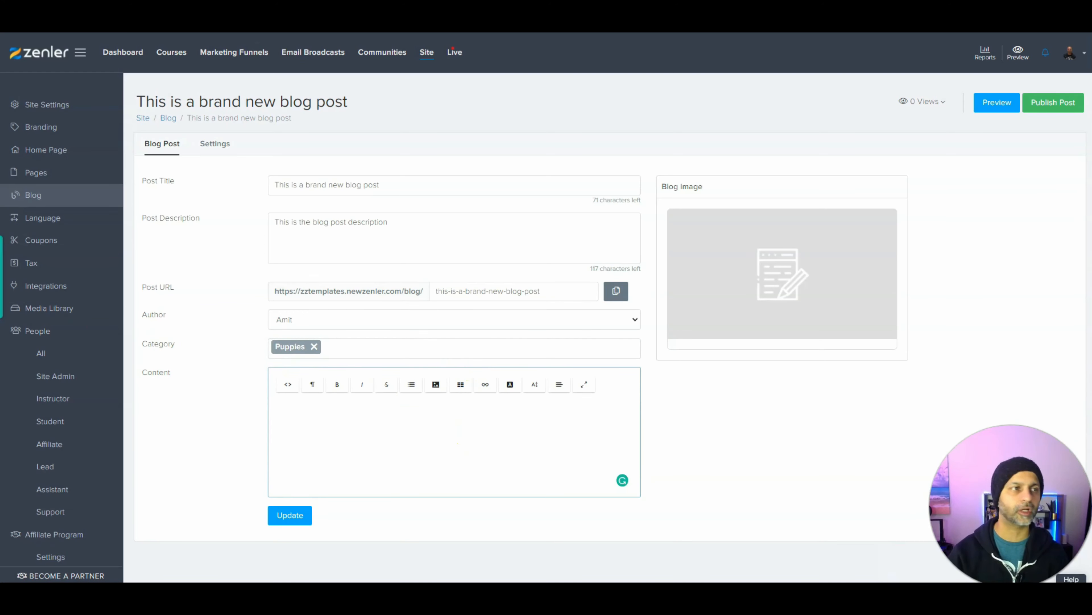
{"action": "key", "text": "ctrl+v"}
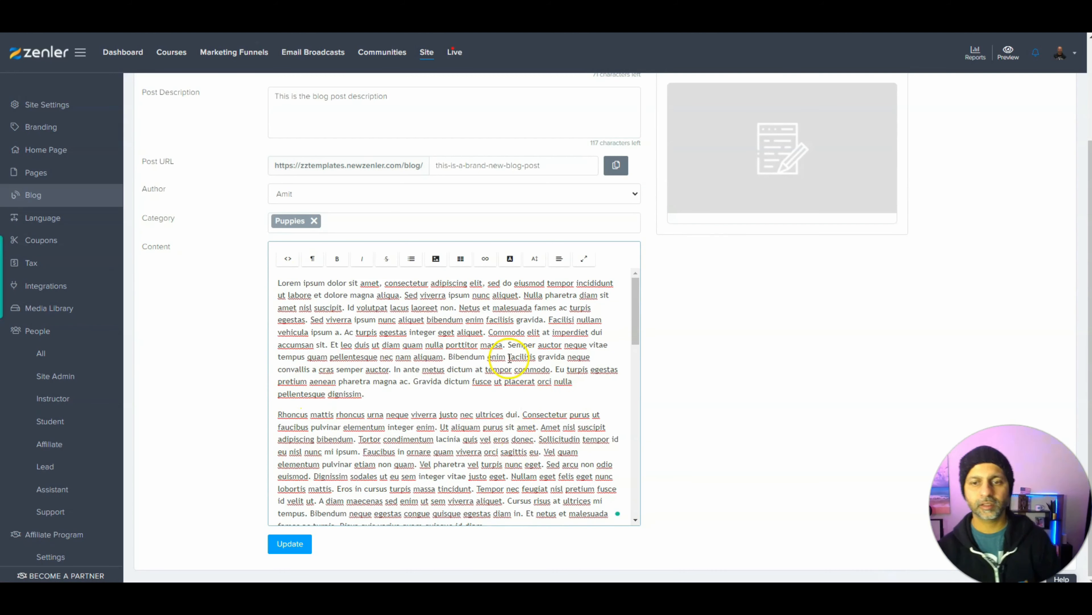
- Add a bulleted list with Point 1 to Point 5 at the end of the post content and update the post
{"action": "scroll", "coordinate": [548, 385], "scroll_direction": "down", "scroll_amount": 5}
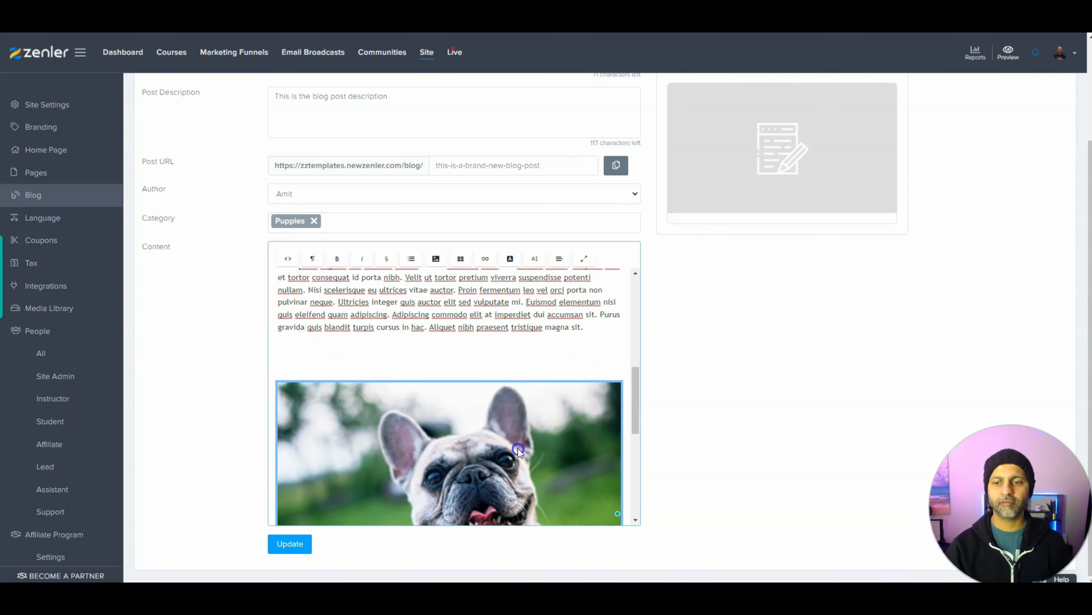
{"action": "left_click", "coordinate": [518, 448]}
{"action": "scroll", "coordinate": [556, 448], "scroll_direction": "down", "scroll_amount": 3}
{"action": "left_click", "coordinate": [615, 391]}
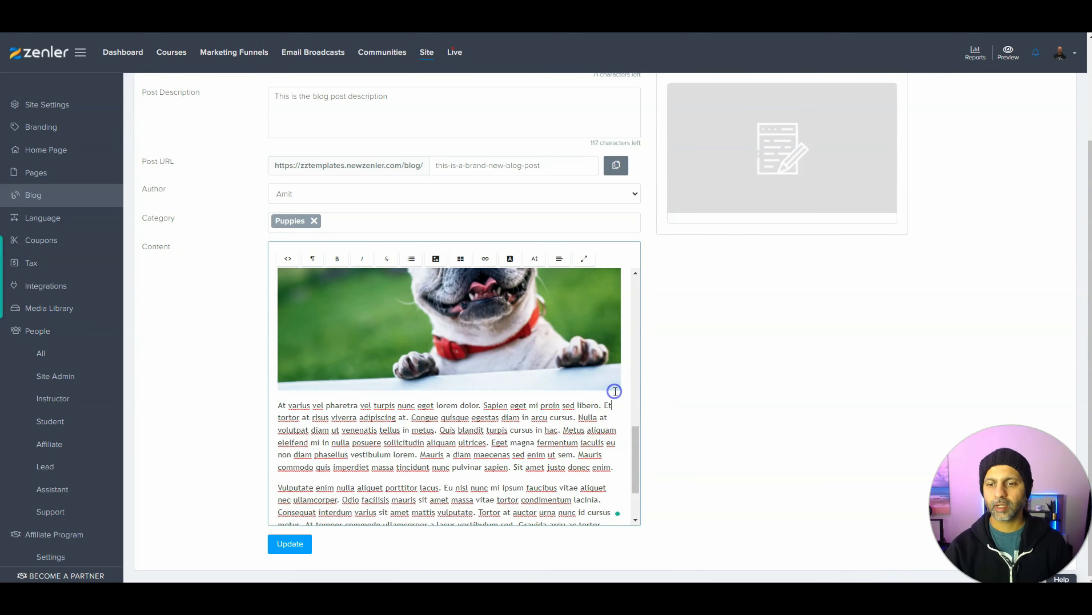
{"action": "scroll", "coordinate": [610, 391], "scroll_direction": "down", "scroll_amount": 2}
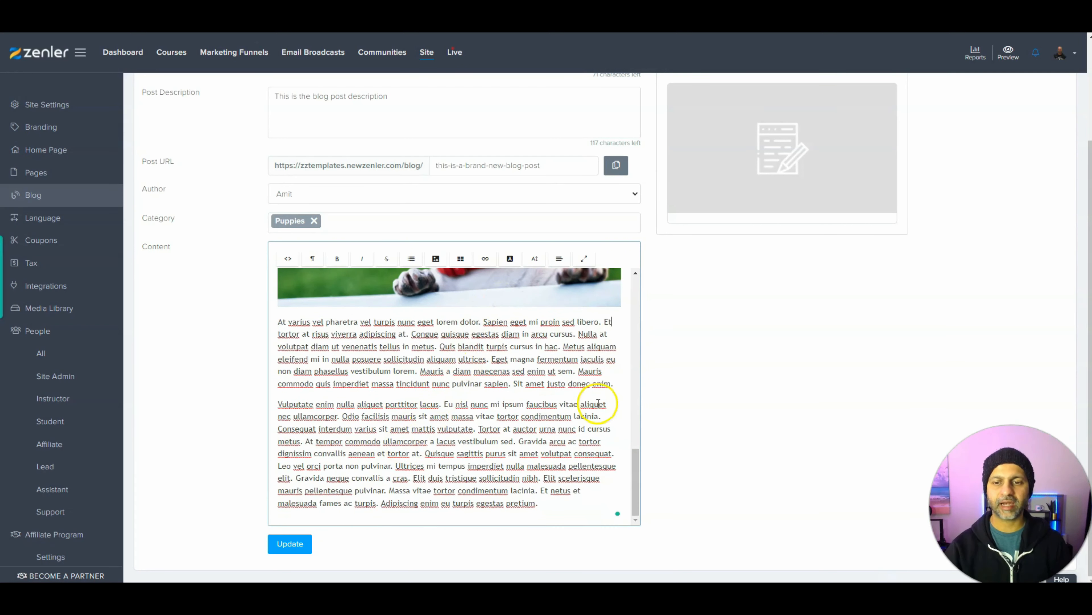
{"action": "left_click", "coordinate": [568, 505]}
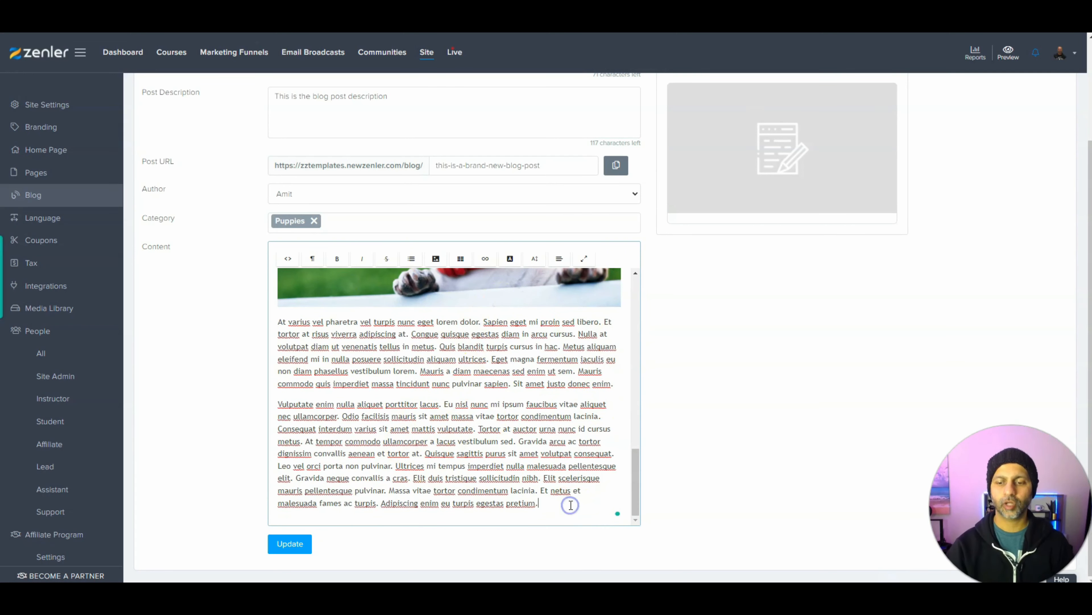
{"action": "key", "text": "Return"}
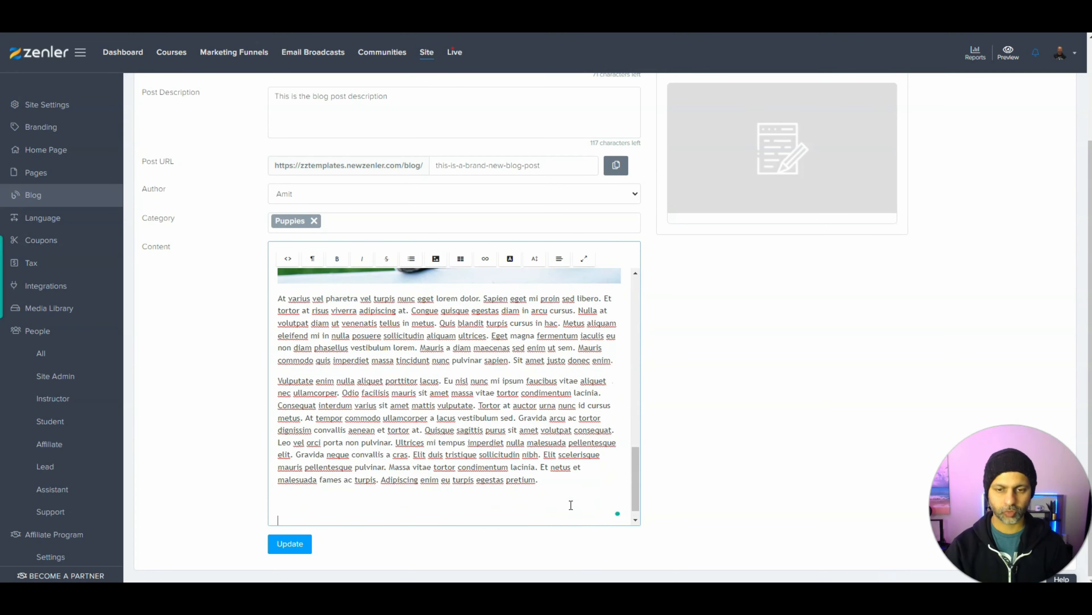
{"action": "left_click", "coordinate": [413, 265]}
{"action": "left_click", "coordinate": [443, 278]}
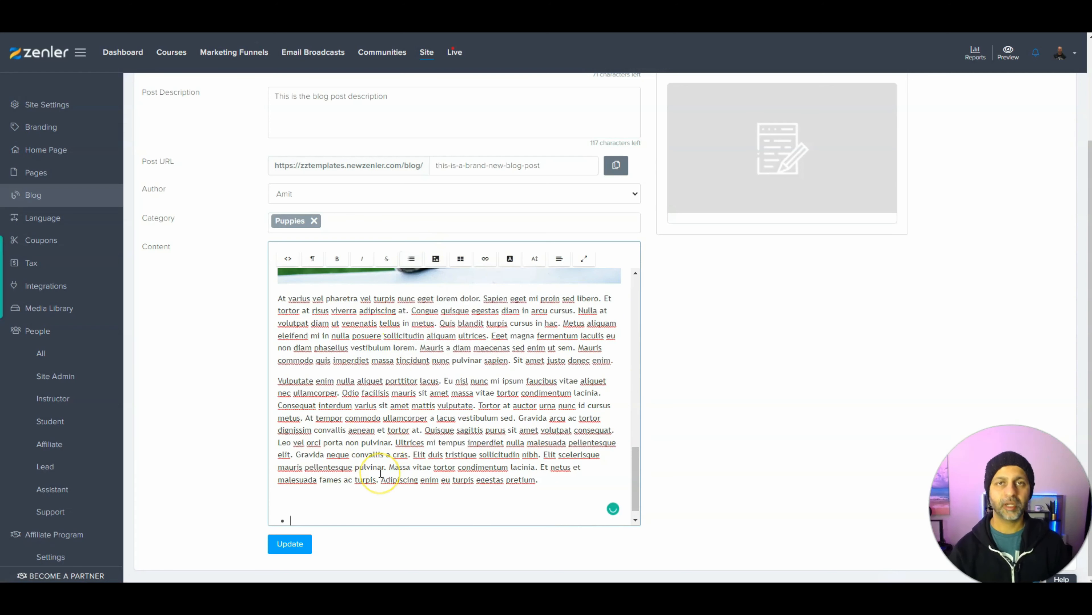
{"action": "type", "text": "Point 1 Point 2 Point 3 Point 4 Point 5"}
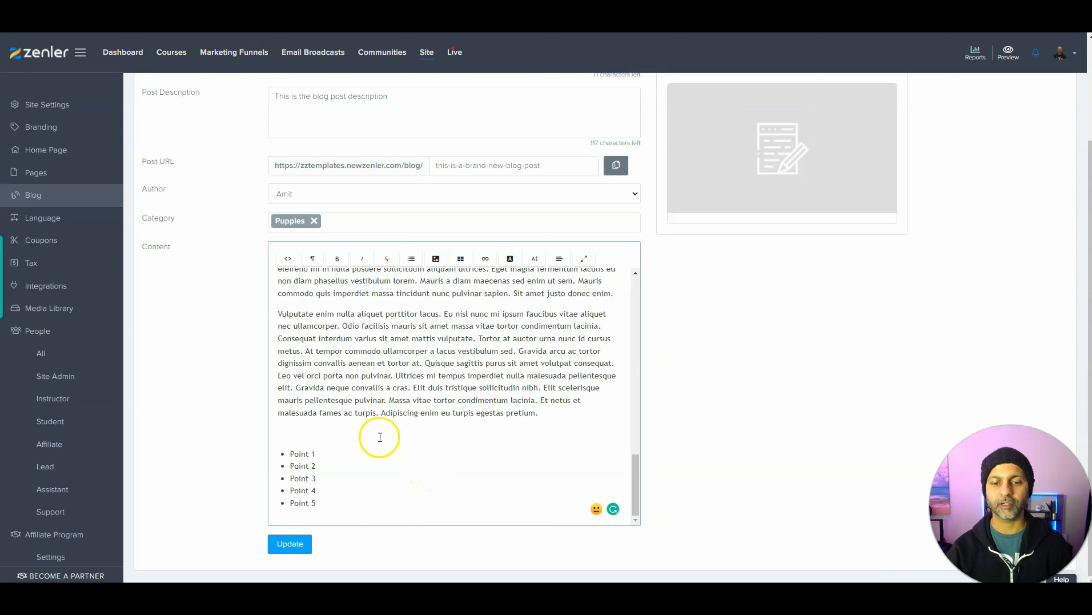
{"action": "left_click", "coordinate": [290, 544]}
- Try restricting the post's visibility to people enrolled in a course, and set it back to Anyone can view
{"action": "scroll", "coordinate": [710, 387], "scroll_direction": "down", "scroll_amount": 10}
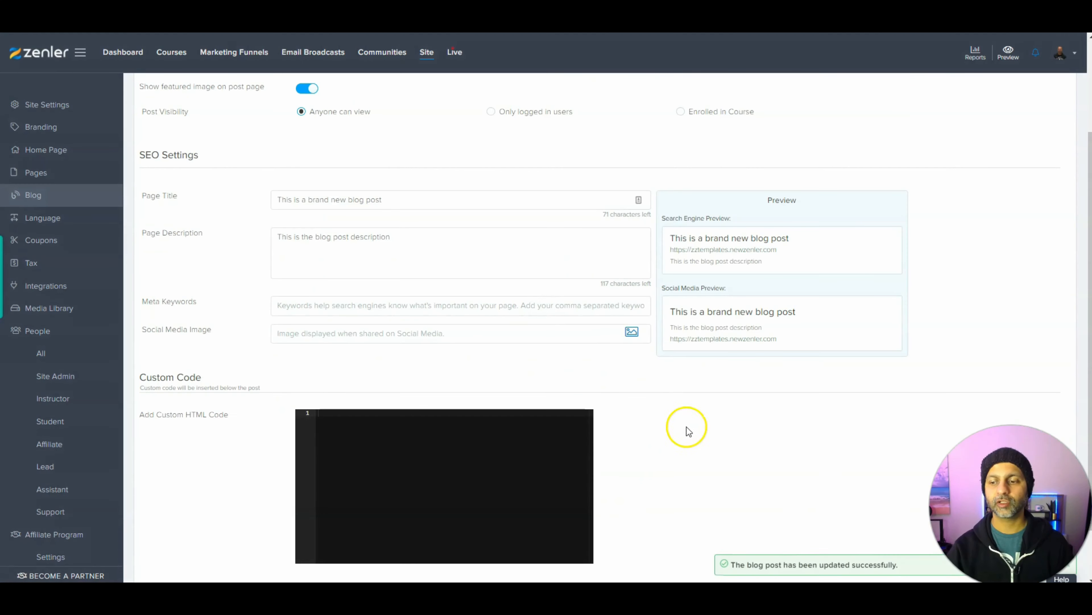
{"action": "scroll", "coordinate": [779, 422], "scroll_direction": "down", "scroll_amount": 2}
{"action": "scroll", "coordinate": [701, 425], "scroll_direction": "up", "scroll_amount": 4}
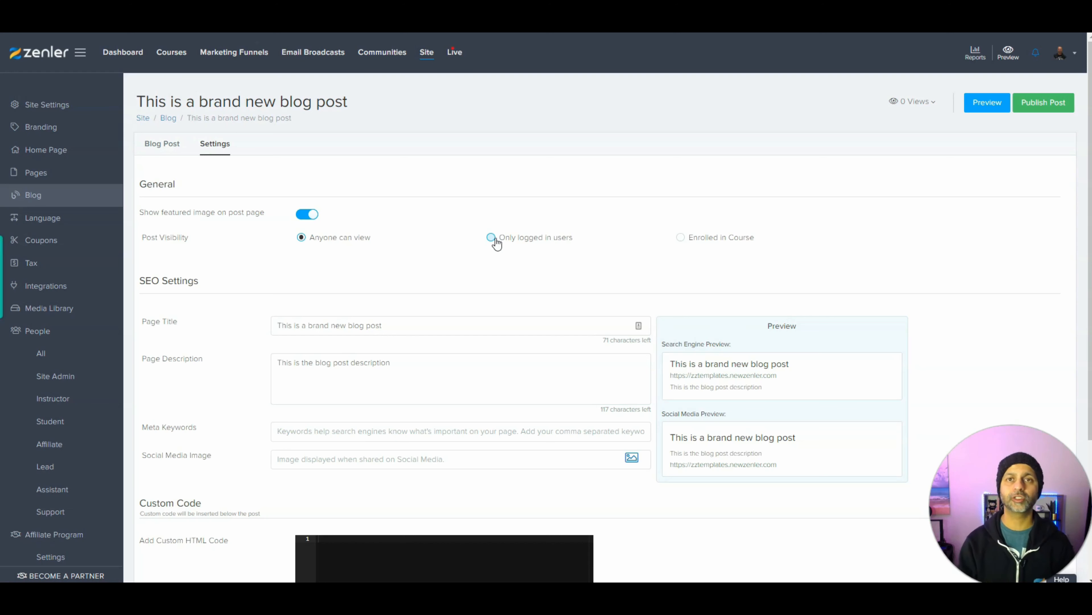
{"action": "left_click", "coordinate": [681, 237]}
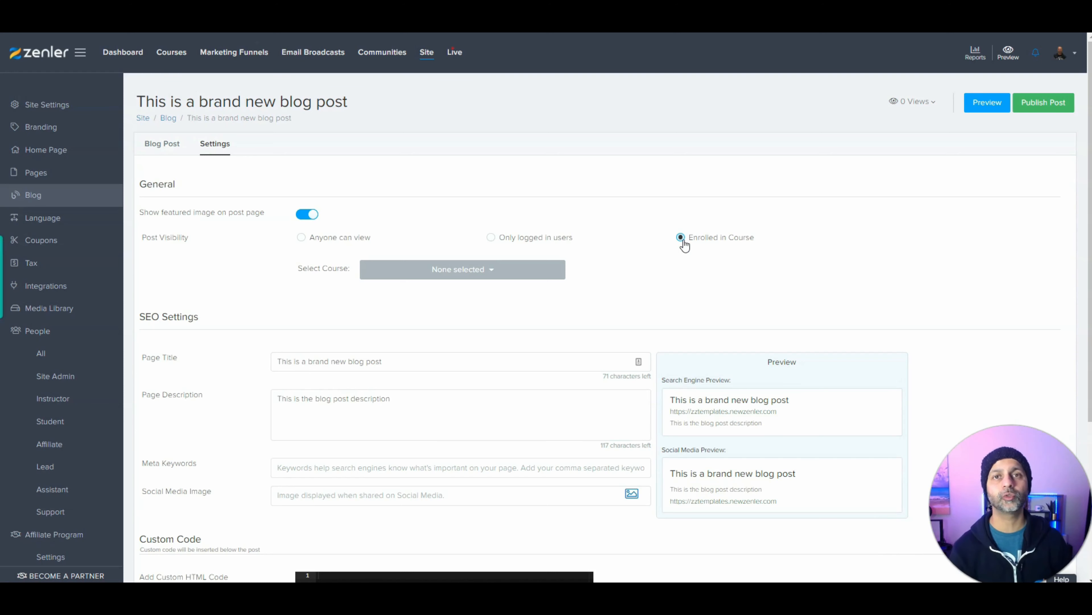
{"action": "left_click", "coordinate": [513, 267]}
{"action": "left_click", "coordinate": [384, 288]}
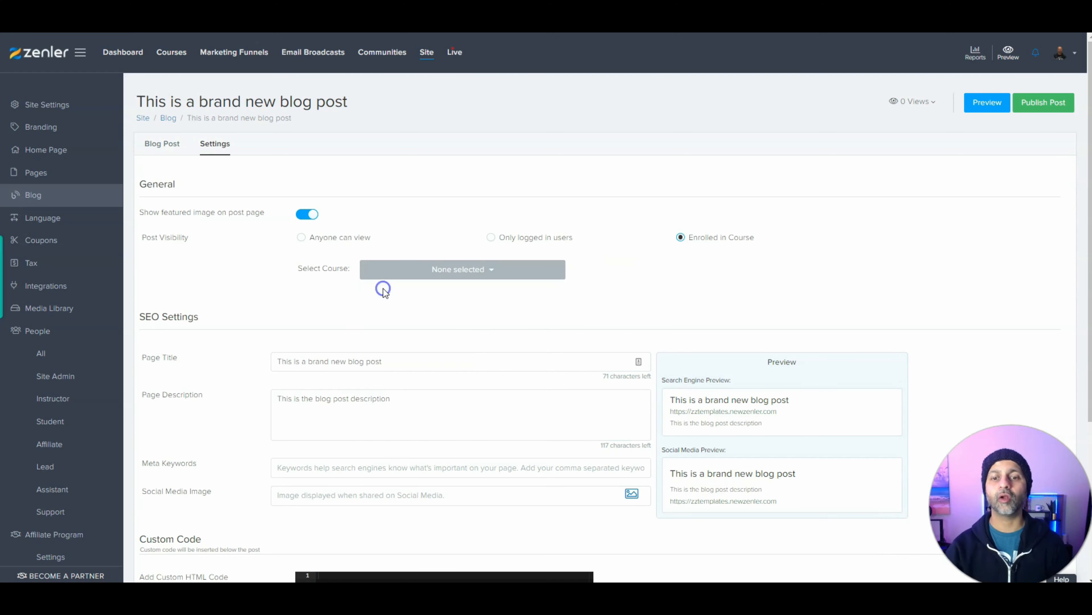
{"action": "left_click", "coordinate": [384, 271]}
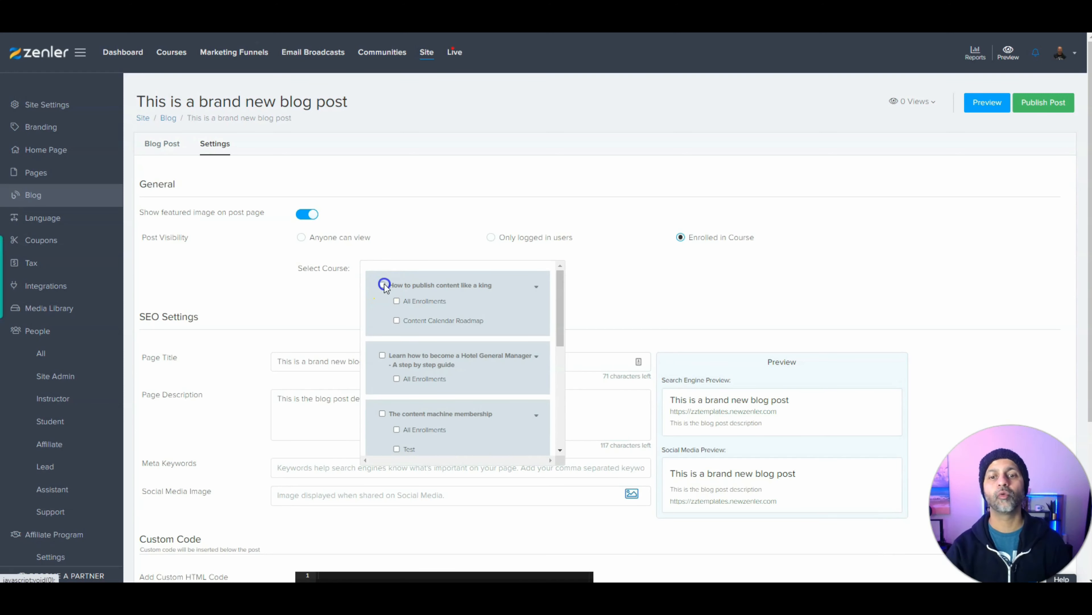
{"action": "left_click", "coordinate": [383, 286]}
{"action": "left_click", "coordinate": [301, 238]}
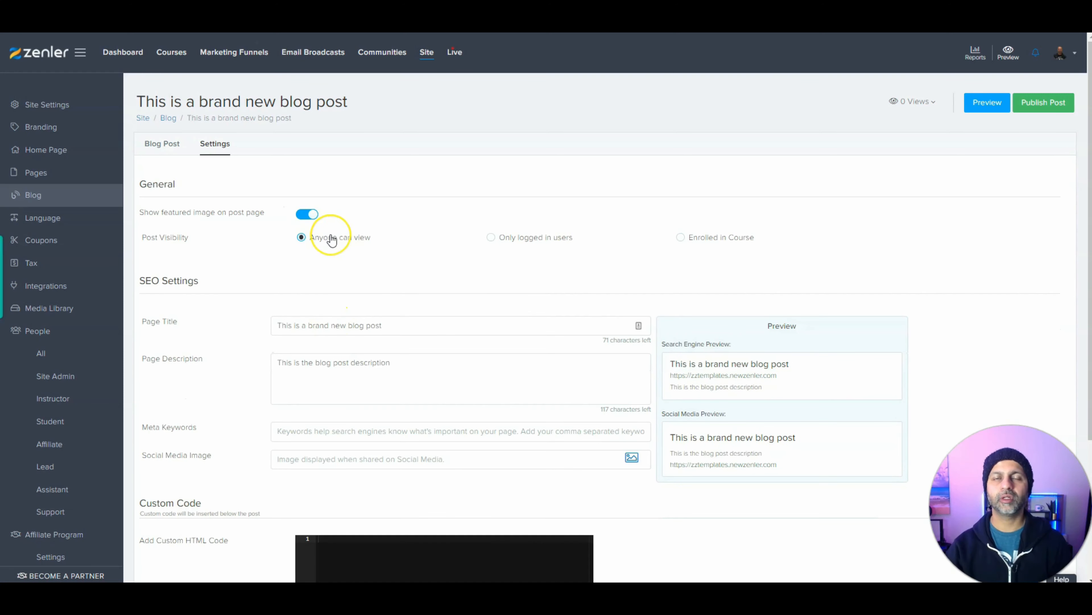
- Examine the post's SEO settings, including meta keywords and social media image, and the custom HTML code area
{"action": "scroll", "coordinate": [344, 259], "scroll_direction": "down", "scroll_amount": 5}
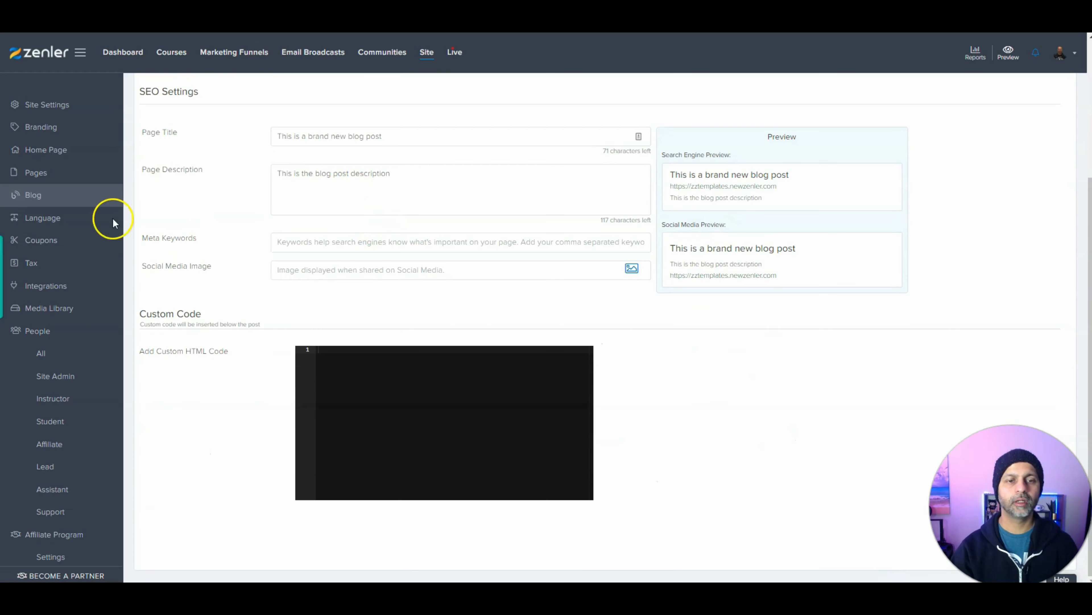
{"action": "left_click", "coordinate": [310, 246]}
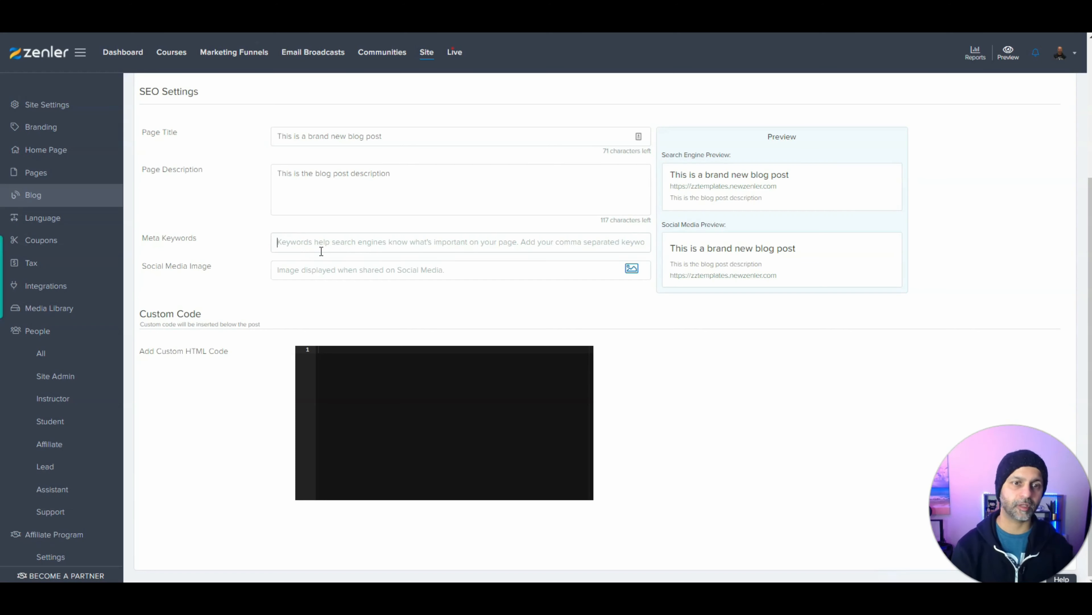
{"action": "left_click", "coordinate": [318, 248]}
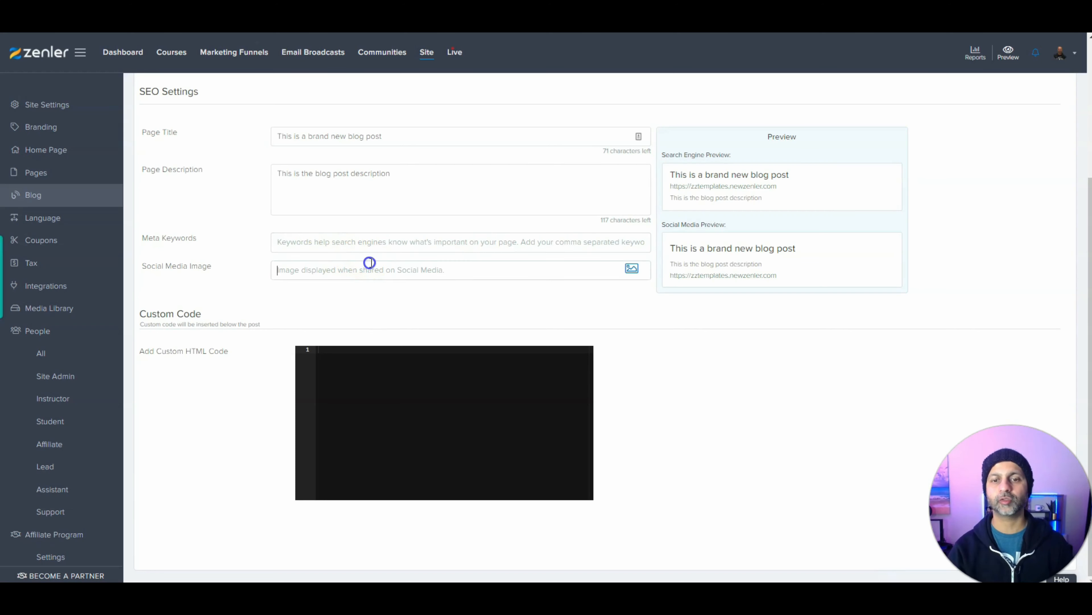
{"action": "left_click", "coordinate": [361, 355]}
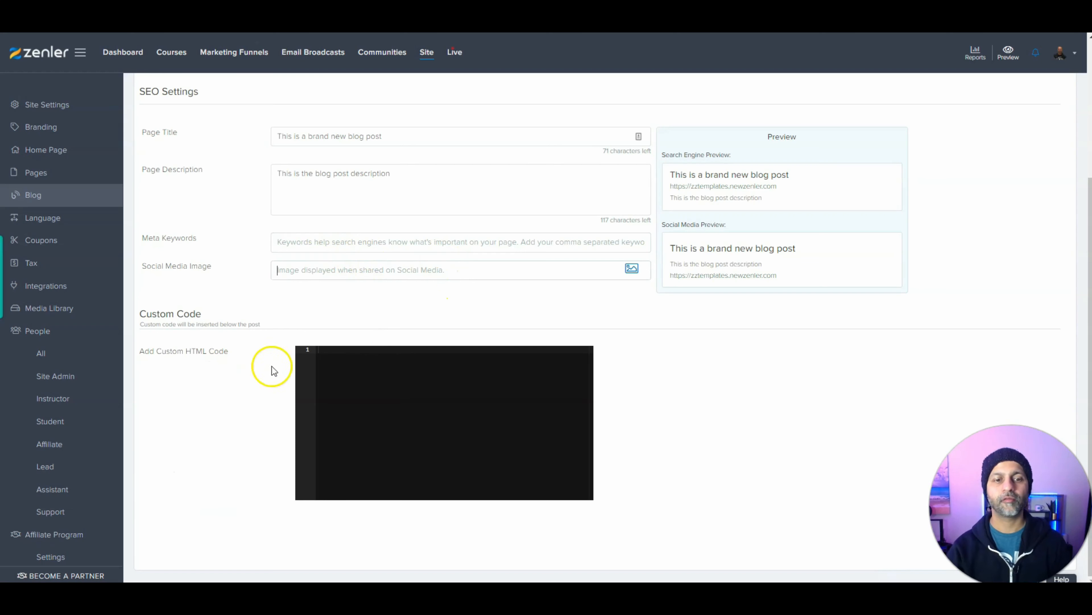
{"action": "left_click", "coordinate": [374, 366]}
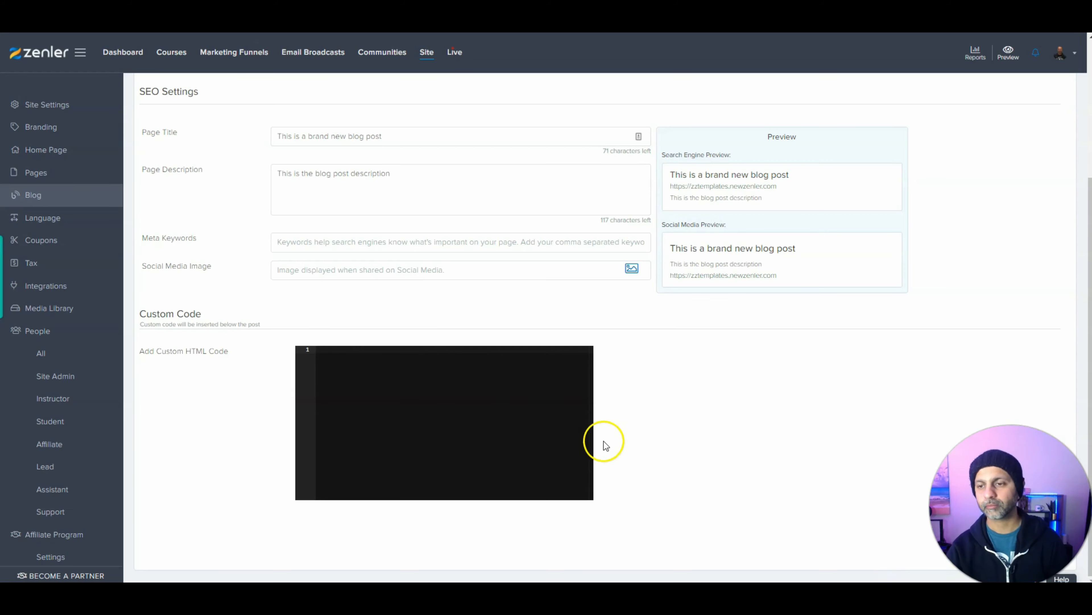
- Publish the blog post and dismiss the sitemap notice
{"action": "scroll", "coordinate": [602, 441], "scroll_direction": "up", "scroll_amount": 5}
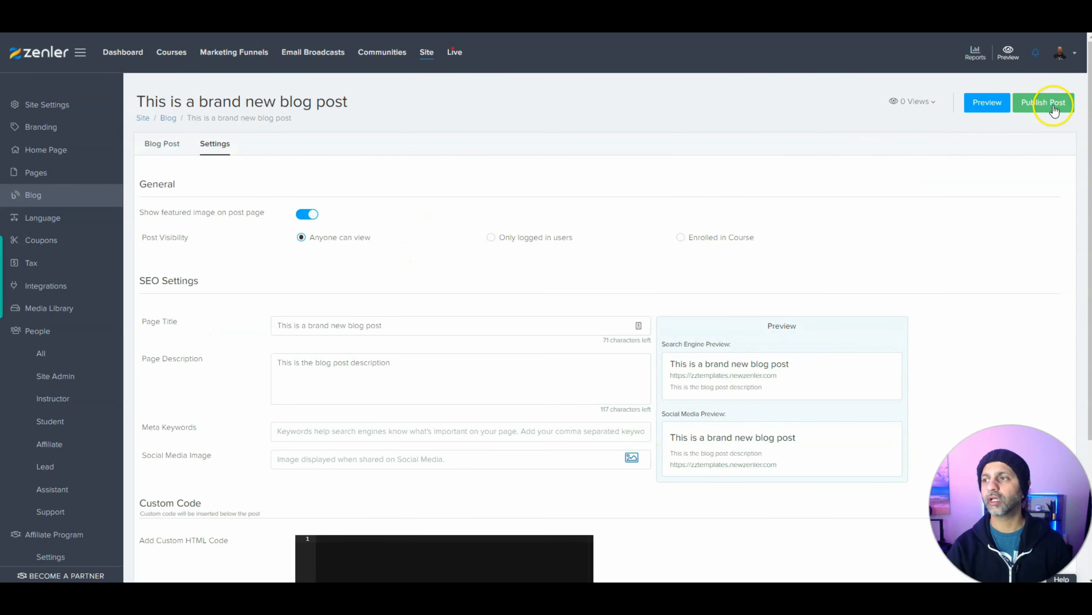
{"action": "left_click", "coordinate": [1045, 103]}
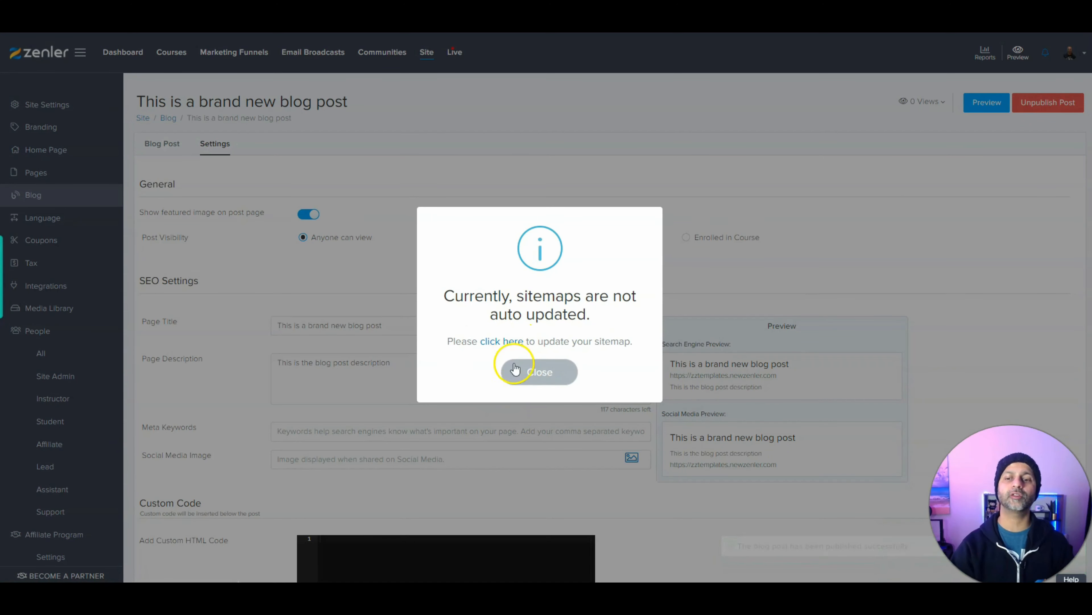
{"action": "left_click", "coordinate": [544, 380]}
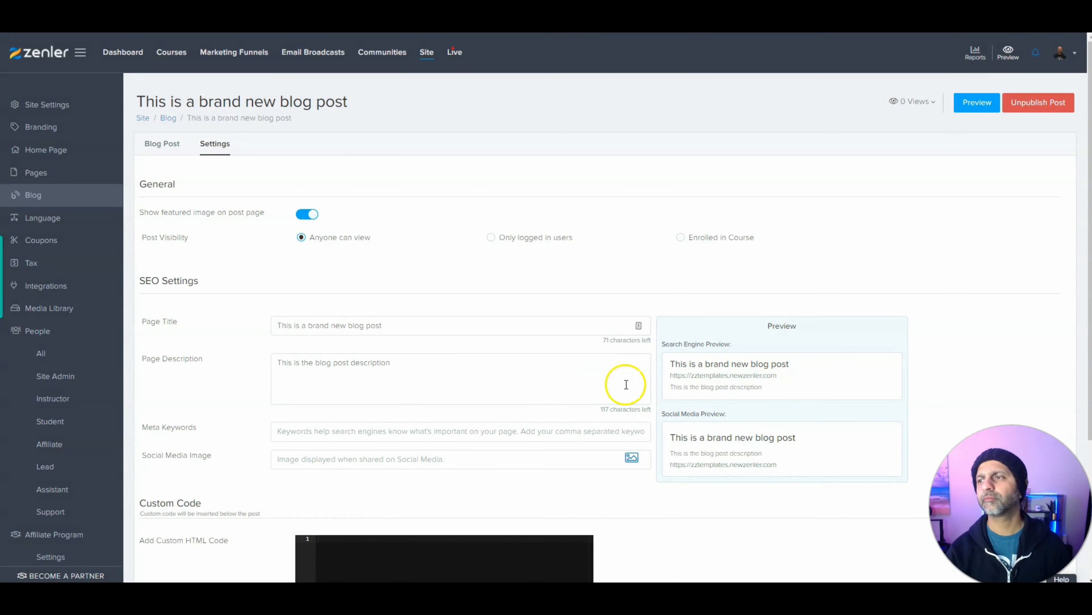
- Preview the published post and examine its content, bulleted list, category and newsletter signup form
{"action": "left_click", "coordinate": [959, 105]}
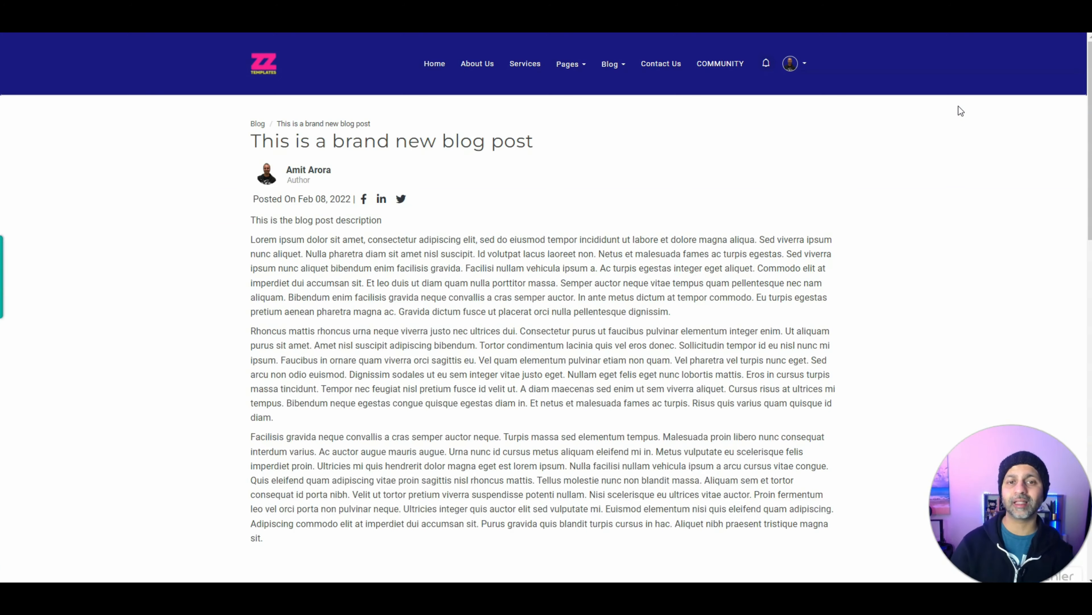
{"action": "scroll", "coordinate": [533, 280], "scroll_direction": "down", "scroll_amount": 10}
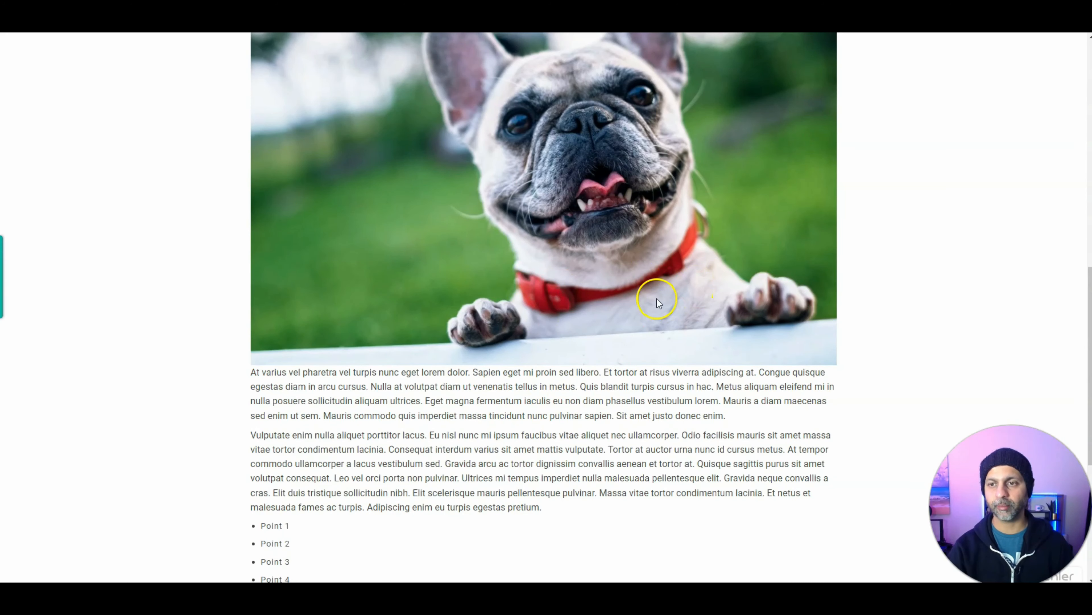
{"action": "scroll", "coordinate": [658, 301], "scroll_direction": "down", "scroll_amount": 6}
{"action": "left_click_drag", "start_coordinate": [262, 318], "coordinate": [261, 214]}
{"action": "left_click", "coordinate": [311, 305]}
{"action": "left_click_drag", "start_coordinate": [301, 308], "coordinate": [397, 147]}
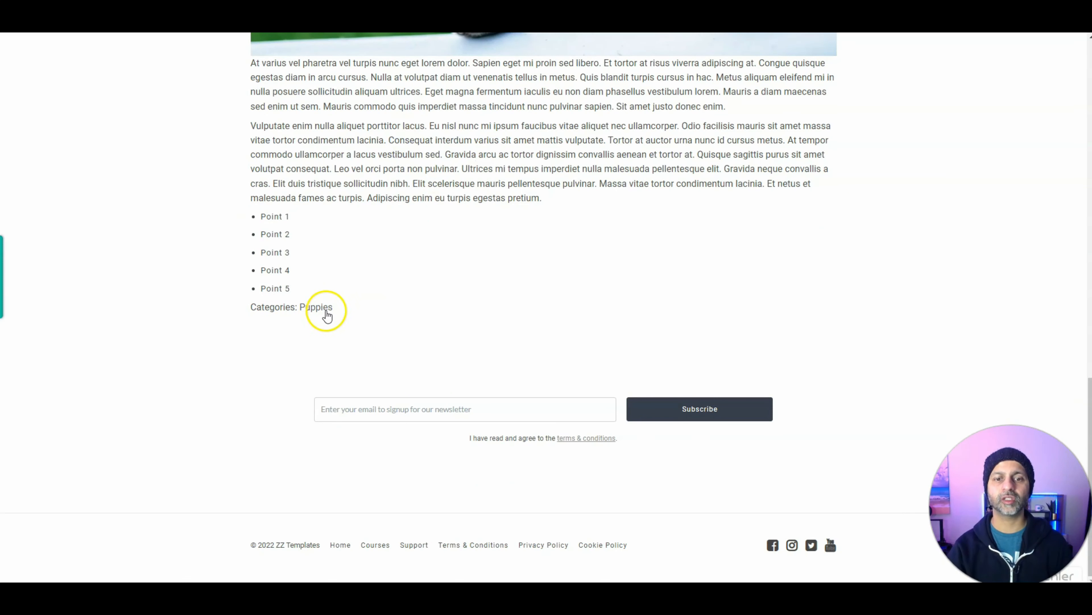
- View the blog listing filtered by the post's Puppies category
{"action": "left_click", "coordinate": [319, 307]}
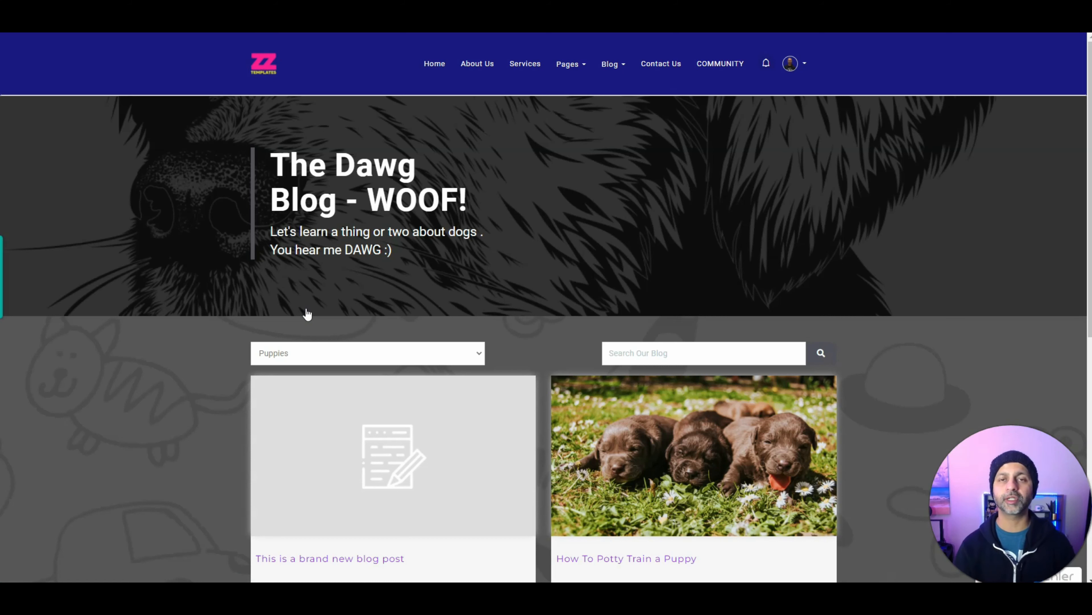
{"action": "scroll", "coordinate": [307, 314], "scroll_direction": "down", "scroll_amount": 5}
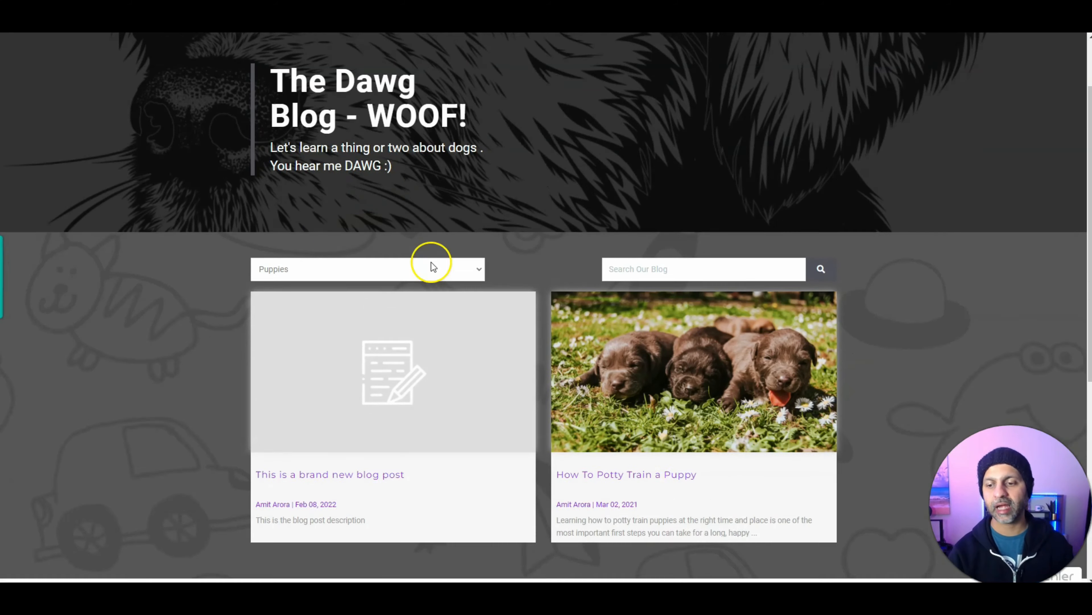
{"action": "left_click", "coordinate": [626, 332]}
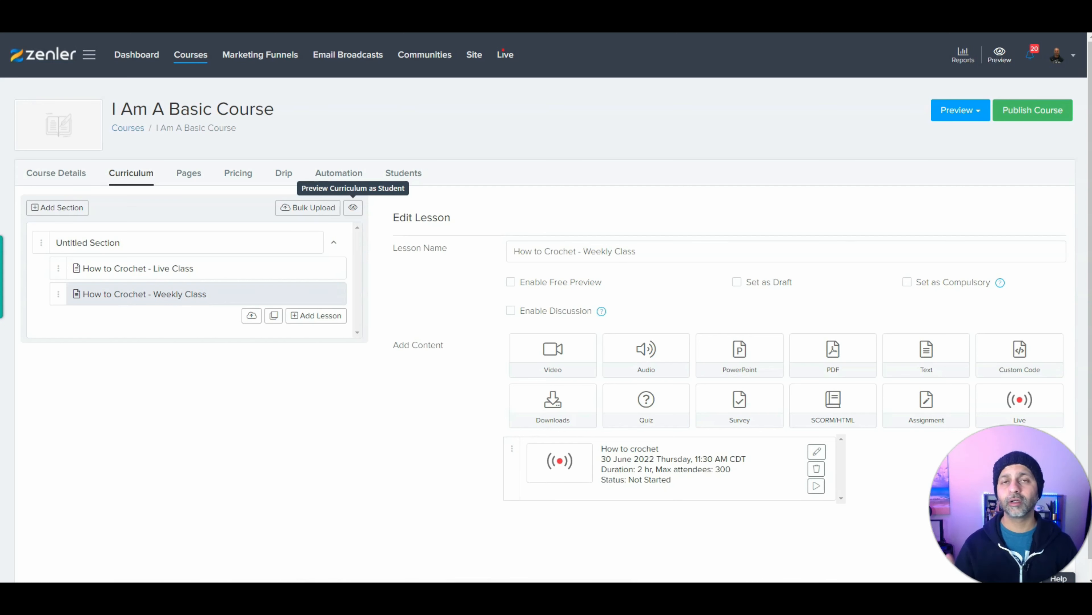
- View the overview of all courses and the overview of all marketing funnels
{"action": "left_click", "coordinate": [202, 62]}
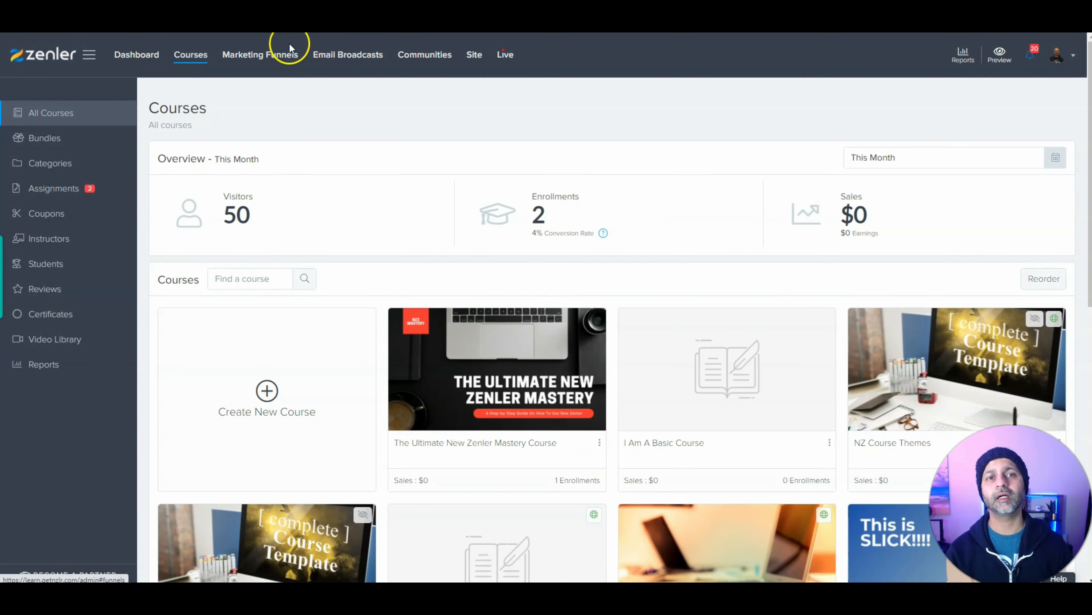
{"action": "left_click", "coordinate": [276, 59]}
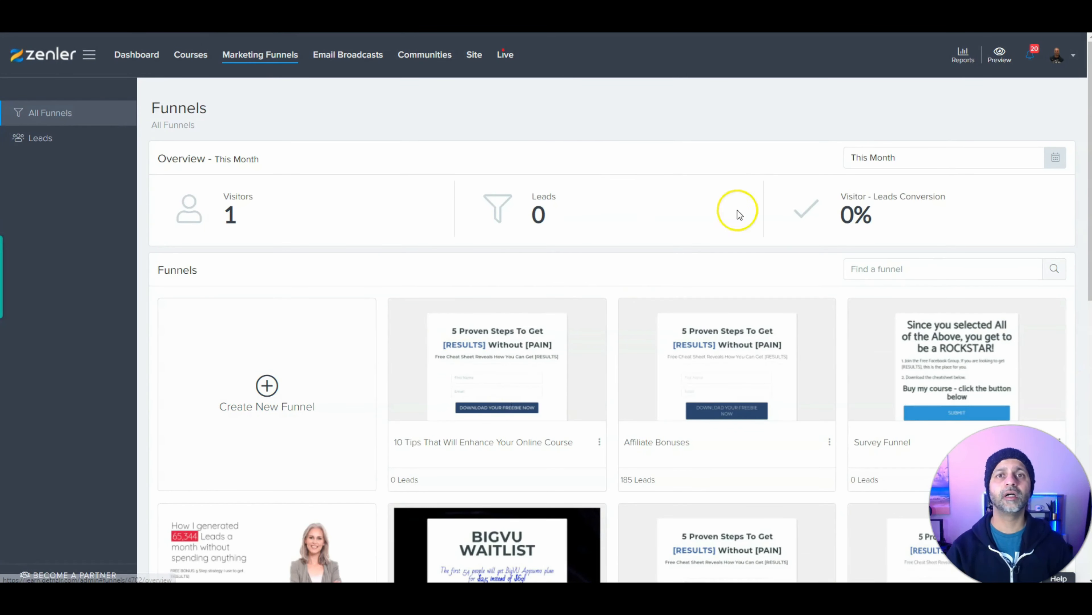
{"action": "left_click", "coordinate": [529, 388]}
{"action": "left_click", "coordinate": [369, 271]}
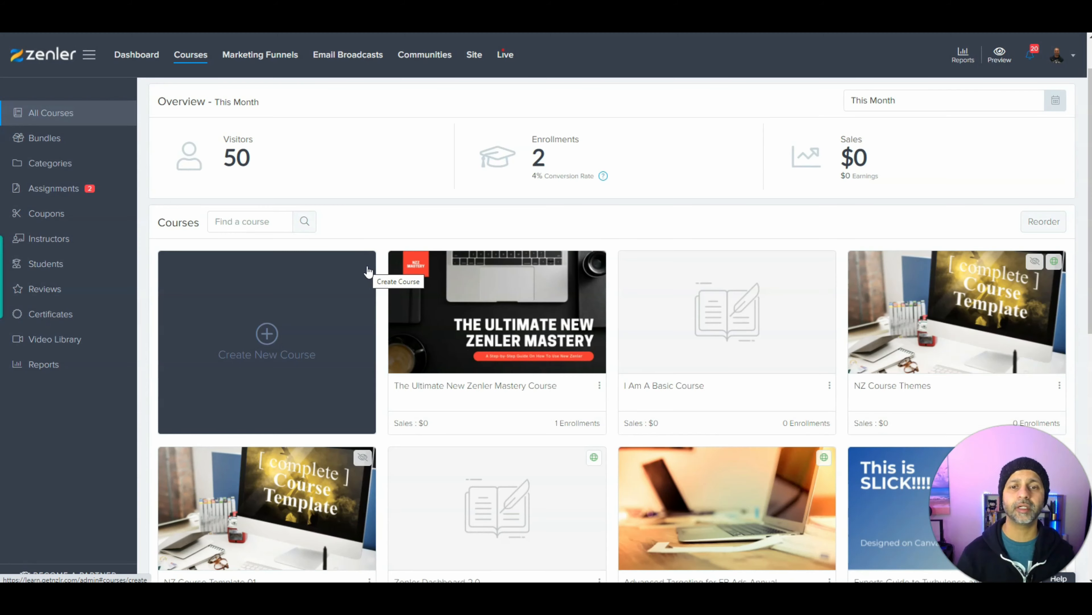
- Open the New Zenler Mastery course's automation rules for editing and show the "Welcome to the course!" mail action
{"action": "scroll", "coordinate": [355, 271], "scroll_direction": "down", "scroll_amount": 10}
{"action": "left_click", "coordinate": [250, 405]}
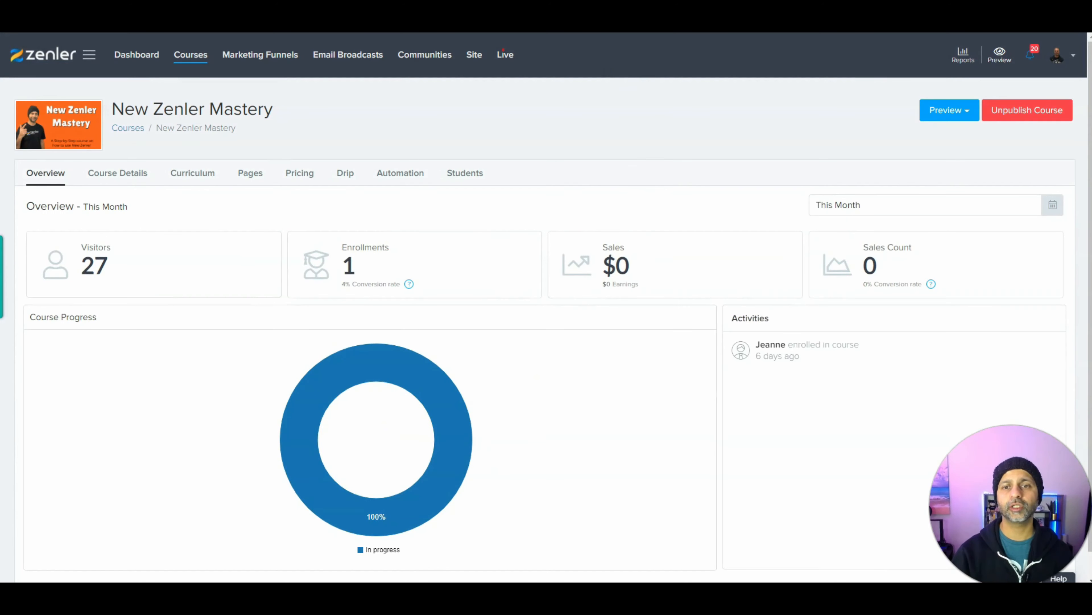
{"action": "left_click", "coordinate": [400, 174]}
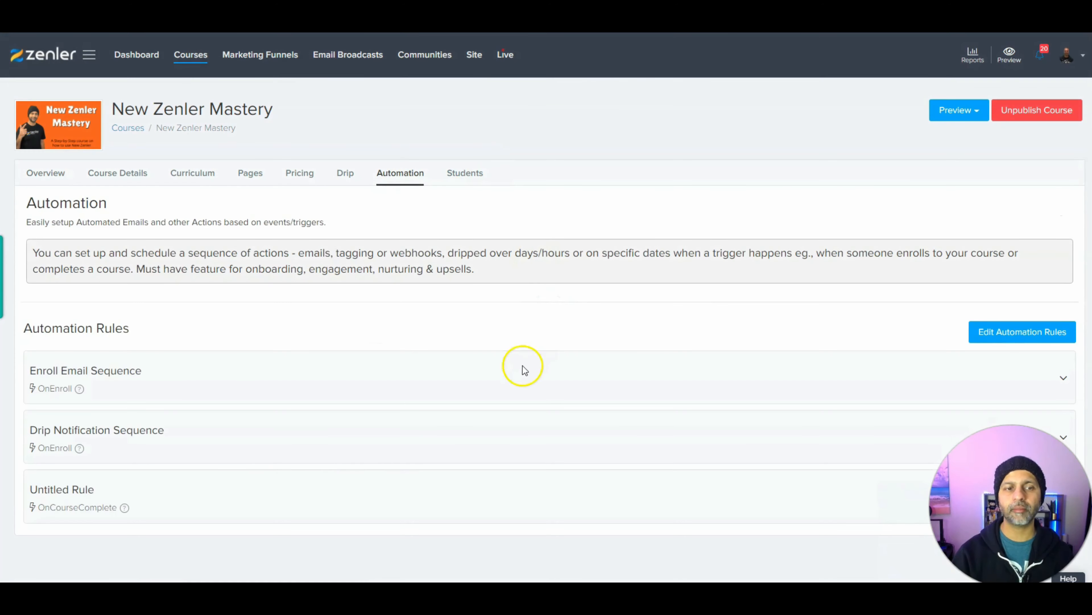
{"action": "left_click", "coordinate": [1026, 337]}
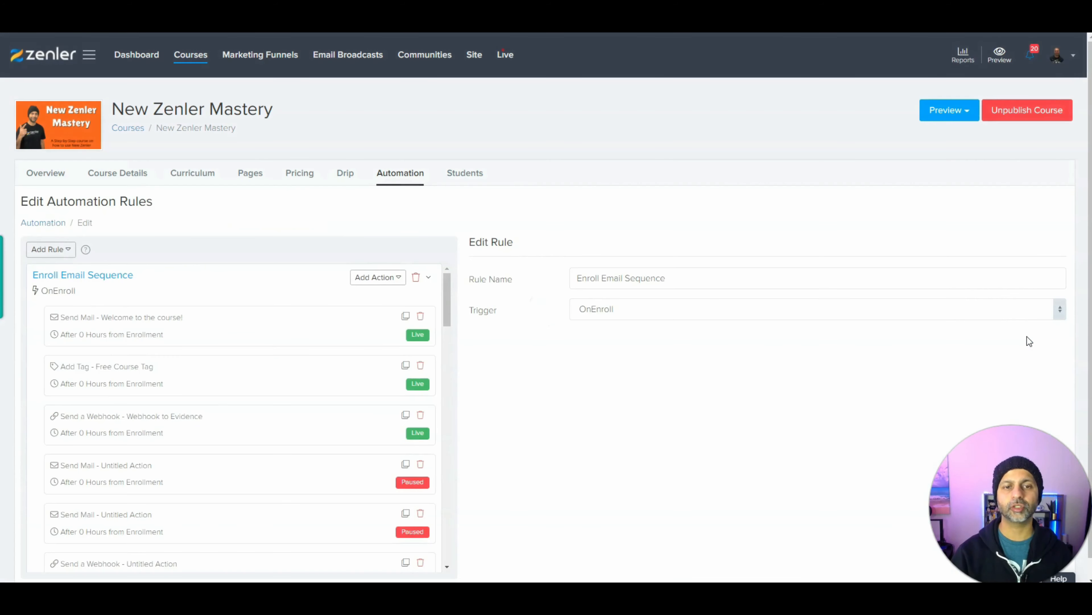
{"action": "scroll", "coordinate": [180, 256], "scroll_direction": "down", "scroll_amount": 1}
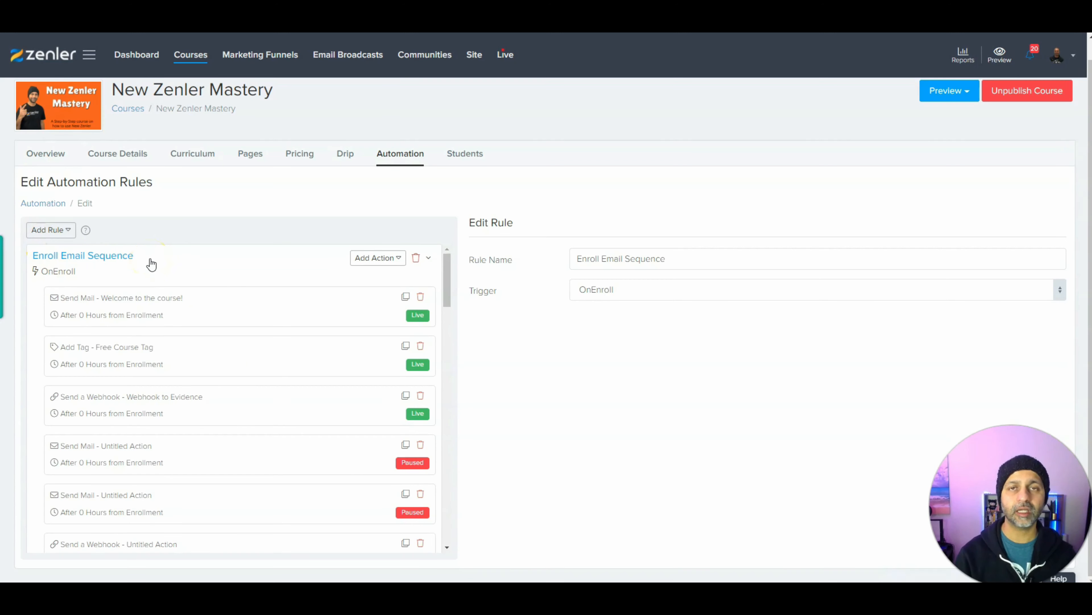
{"action": "left_click", "coordinate": [176, 318]}
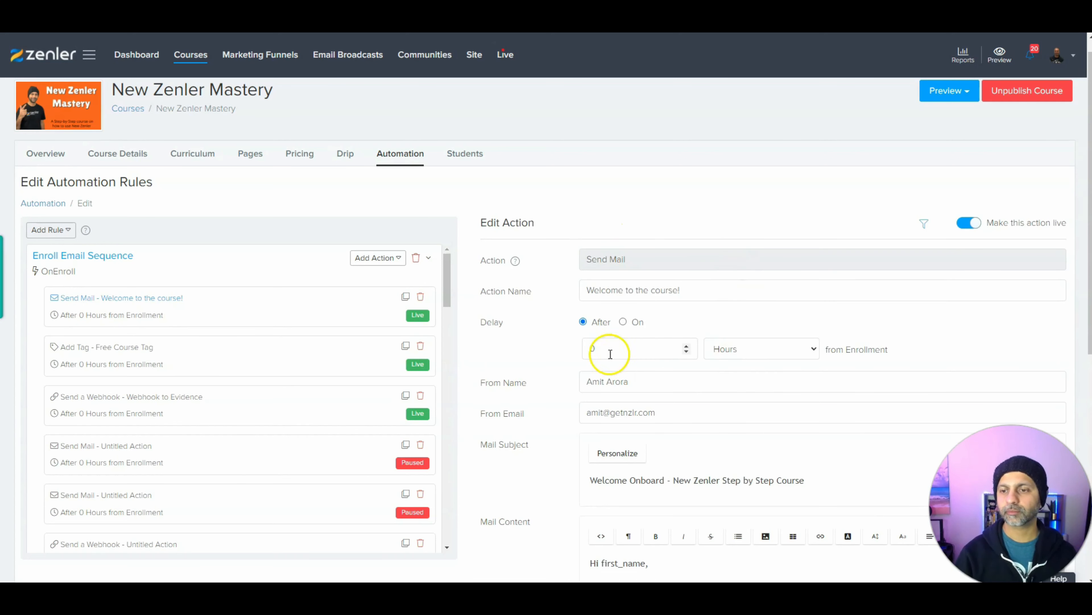
- Check which time units the "Welcome to the course!" mail action offers for its delay from enrollment
{"action": "left_click_drag", "start_coordinate": [541, 321], "coordinate": [479, 323]}
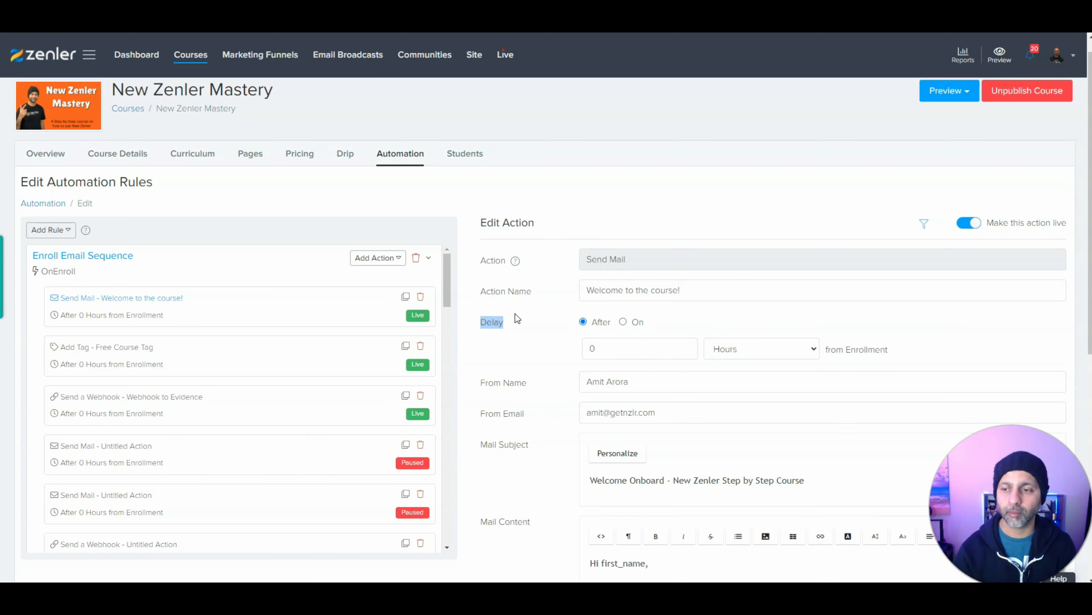
{"action": "left_click", "coordinate": [810, 348]}
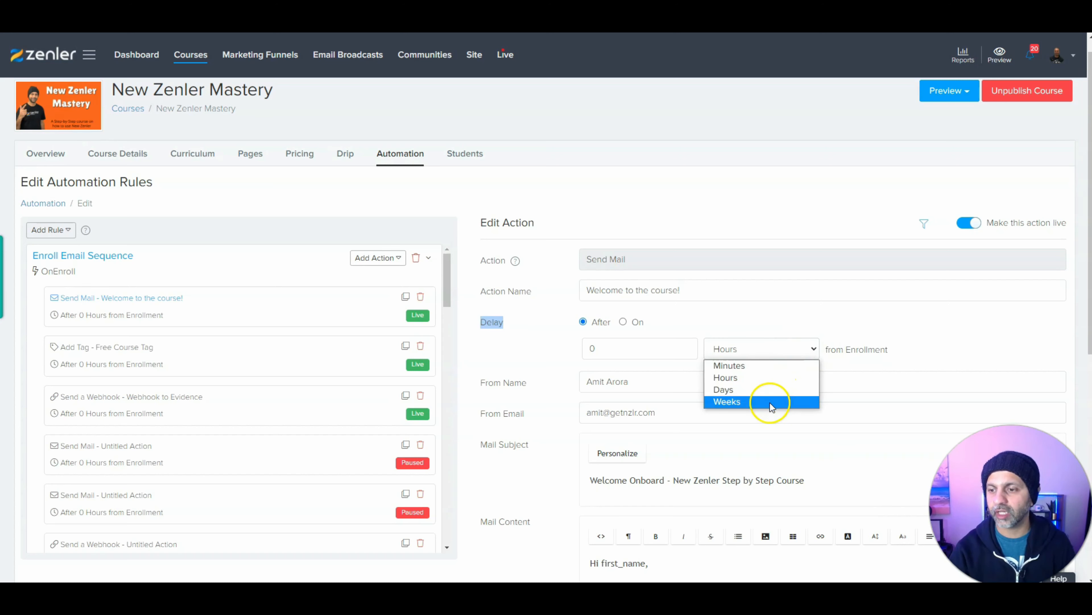
{"action": "left_click", "coordinate": [787, 325]}
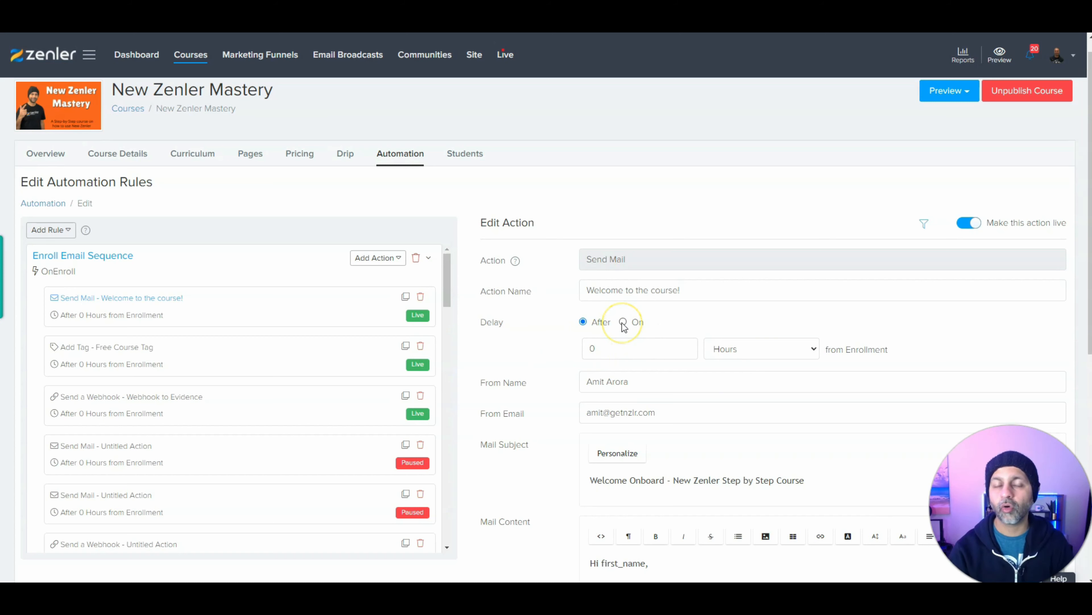
- Examine the welcome mail's subject, full content and signature, and the test mail and filter settings
{"action": "scroll", "coordinate": [624, 326], "scroll_direction": "down", "scroll_amount": 4}
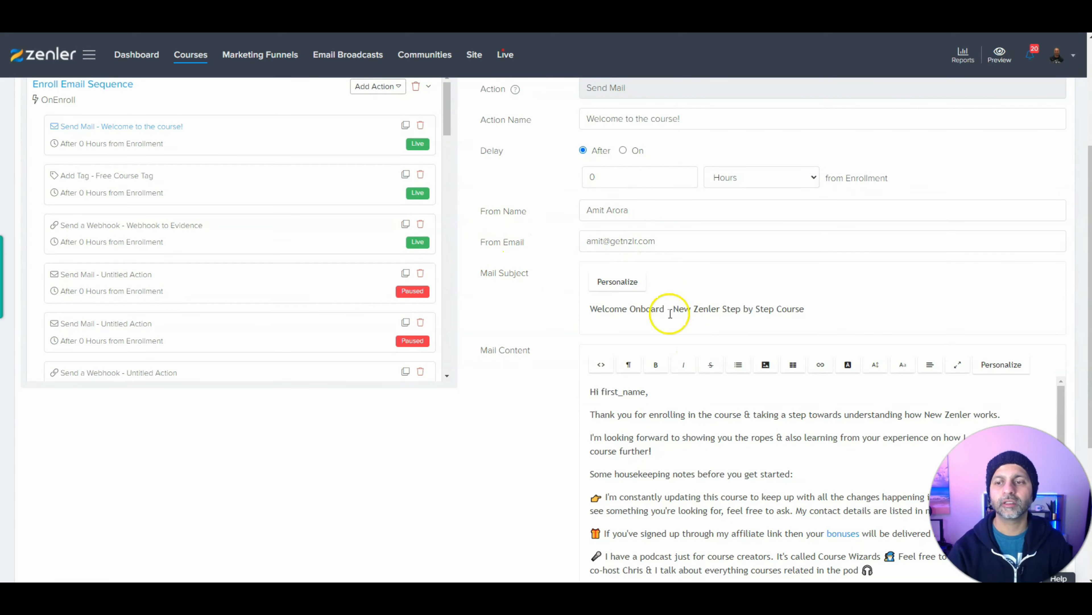
{"action": "scroll", "coordinate": [692, 294], "scroll_direction": "down", "scroll_amount": 1}
{"action": "scroll", "coordinate": [692, 294], "scroll_direction": "down", "scroll_amount": 4}
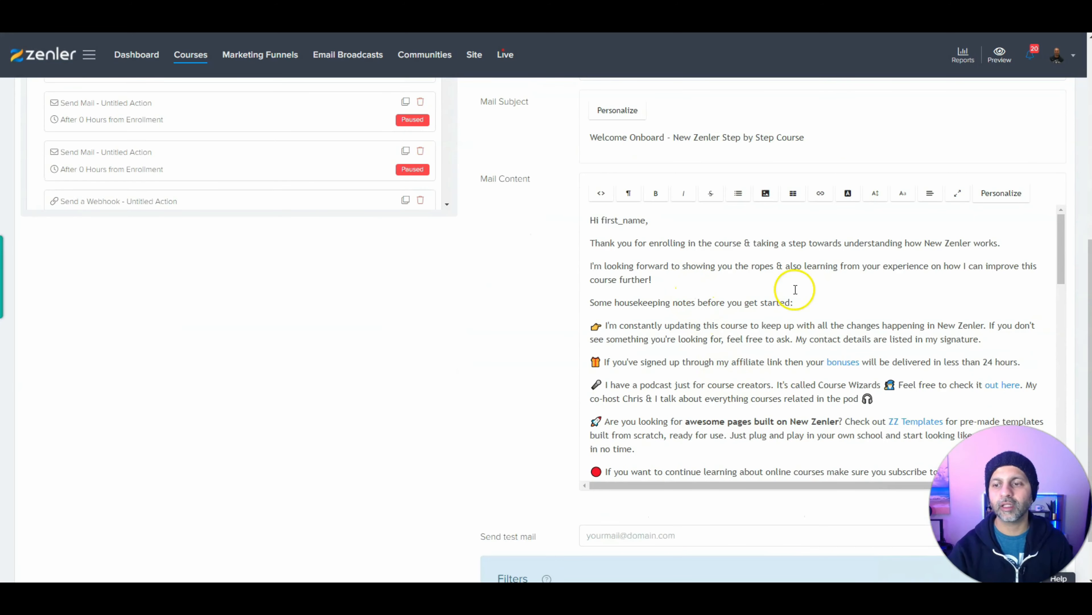
{"action": "scroll", "coordinate": [795, 288], "scroll_direction": "down", "scroll_amount": 8}
{"action": "scroll", "coordinate": [792, 284], "scroll_direction": "down", "scroll_amount": 6}
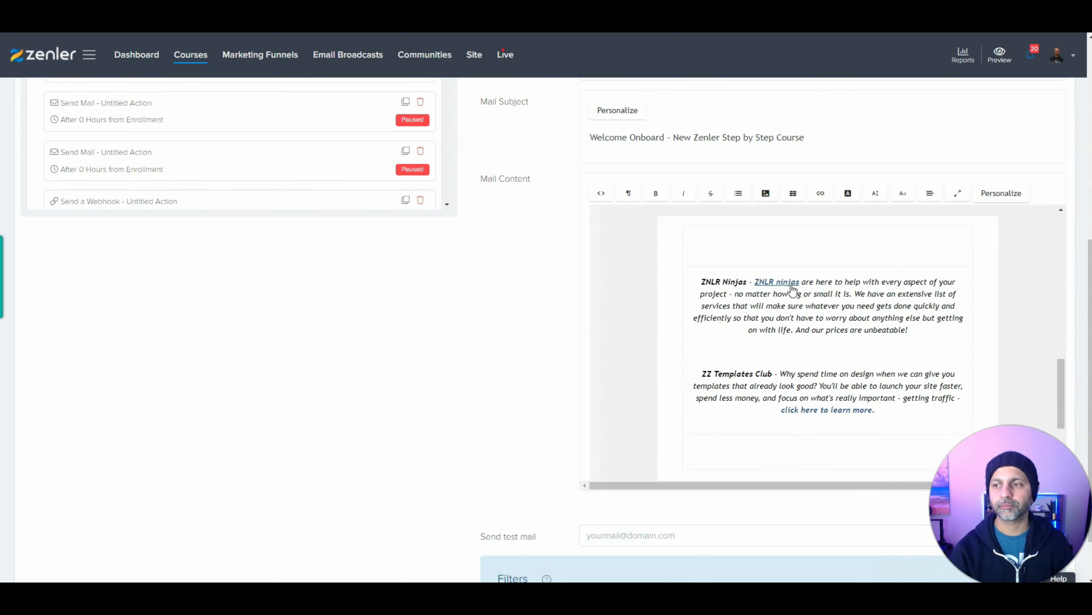
{"action": "scroll", "coordinate": [787, 352], "scroll_direction": "up", "scroll_amount": 2}
{"action": "scroll", "coordinate": [787, 352], "scroll_direction": "up", "scroll_amount": 10}
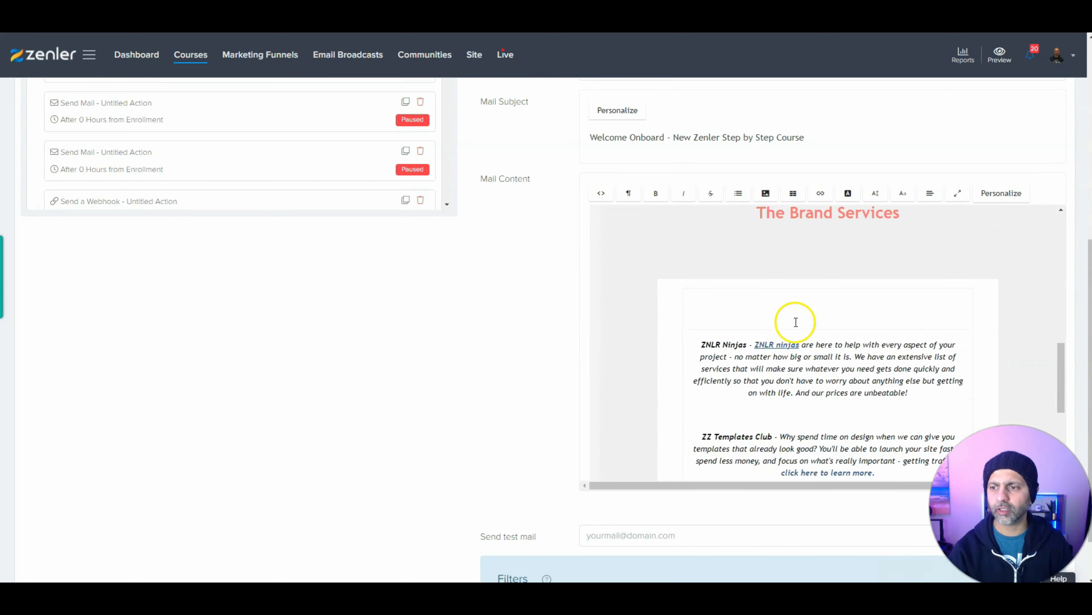
{"action": "scroll", "coordinate": [797, 335], "scroll_direction": "up", "scroll_amount": 8}
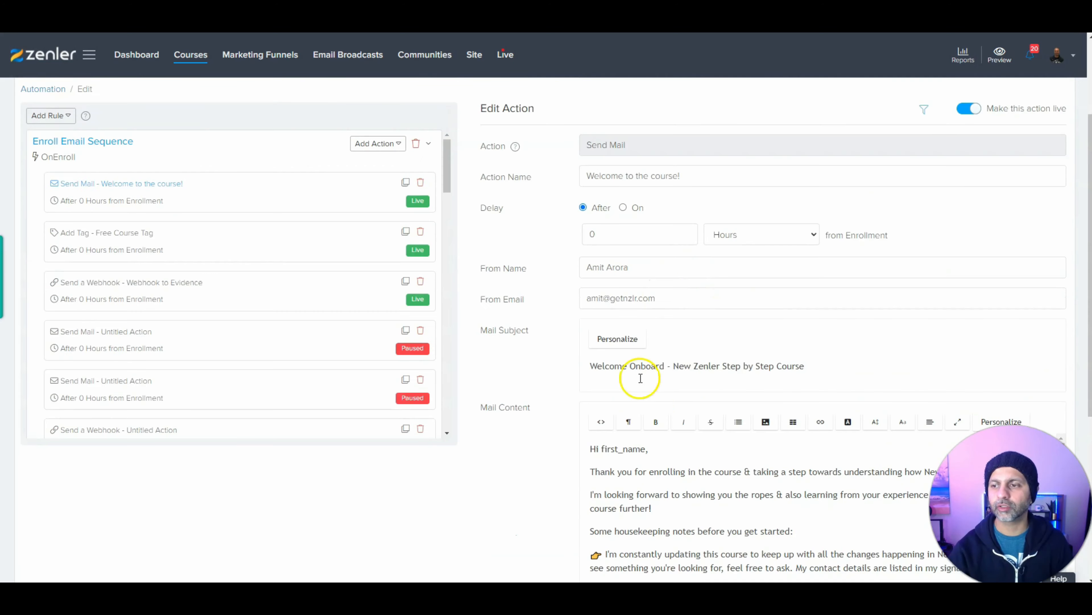
{"action": "scroll", "coordinate": [929, 321], "scroll_direction": "down", "scroll_amount": 6}
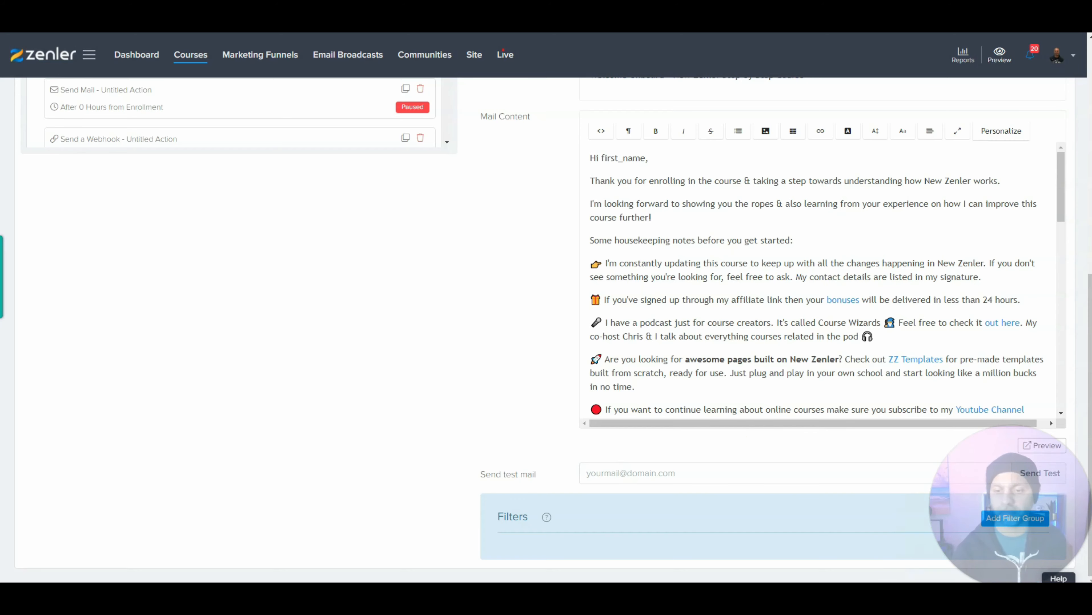
- Add an OnLessonComplete automation rule to the course and try to attach a Send Mail action to it
{"action": "scroll", "coordinate": [743, 454], "scroll_direction": "up", "scroll_amount": 10}
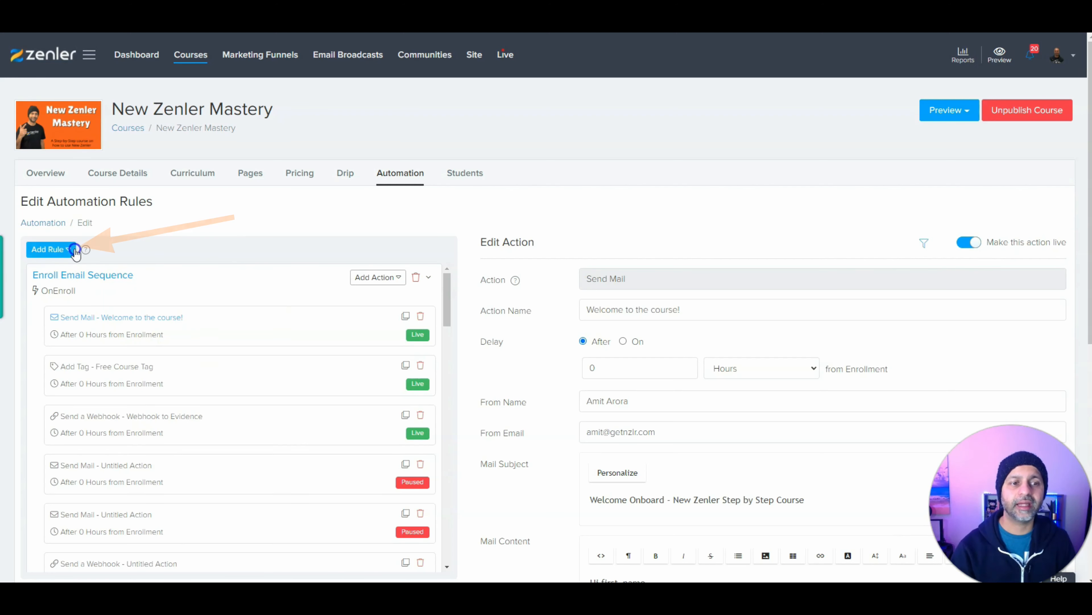
{"action": "left_click", "coordinate": [64, 249]}
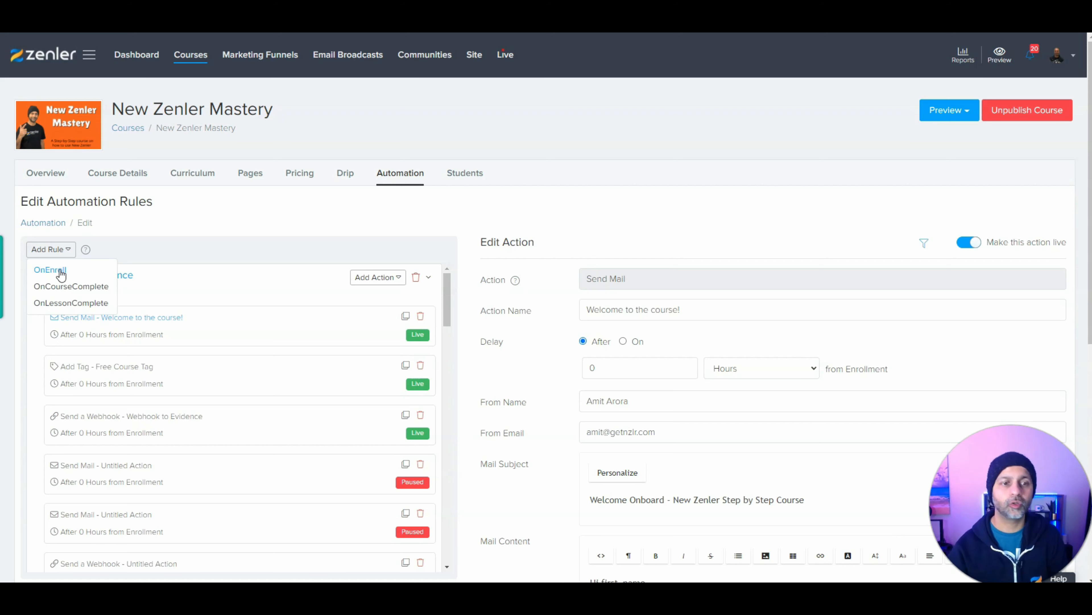
{"action": "left_click", "coordinate": [65, 303]}
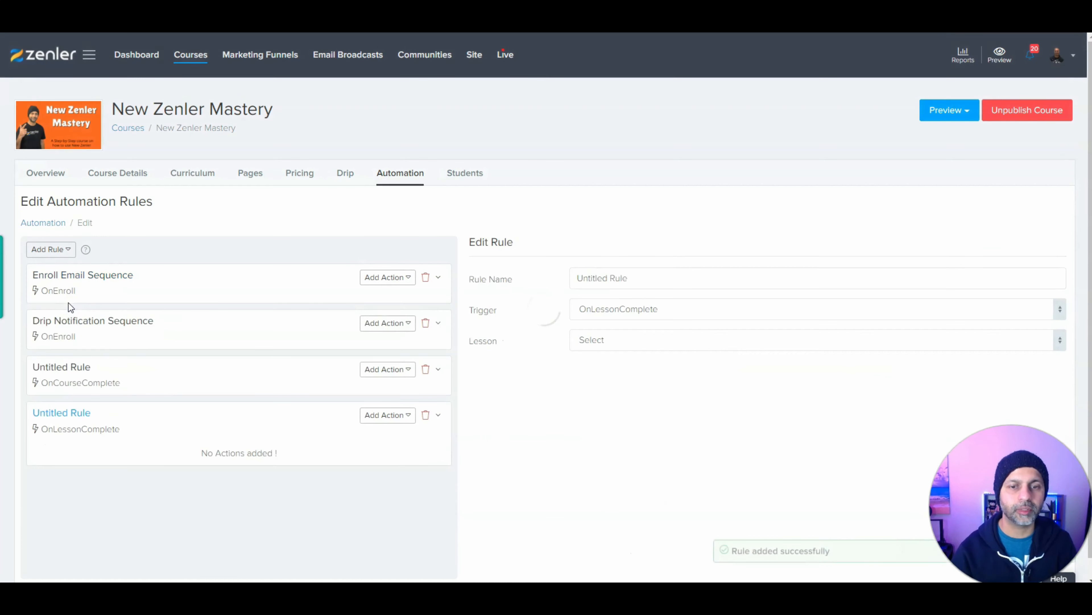
{"action": "left_click", "coordinate": [387, 415]}
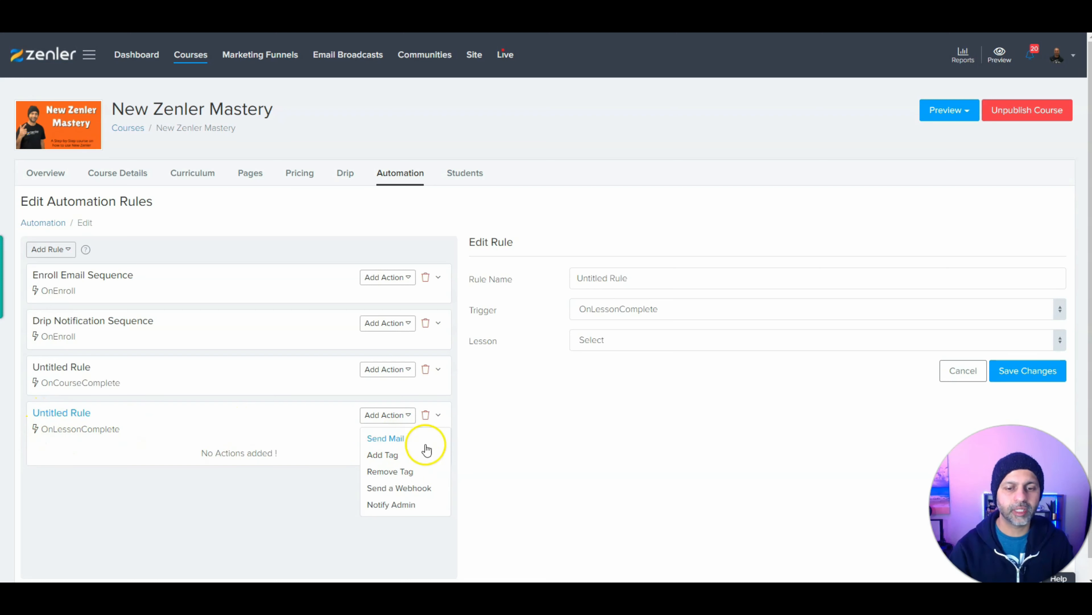
{"action": "left_click", "coordinate": [389, 439]}
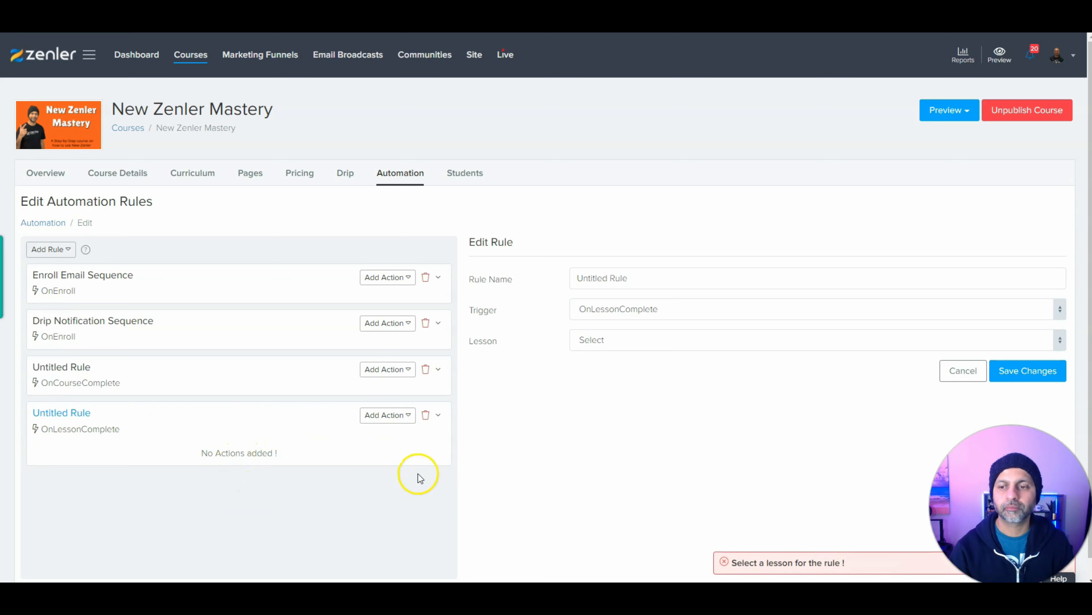
- Name the new rule "Lesson Complete", assign the lesson "Testing the assignment feature" and save the changes
{"action": "left_click_drag", "start_coordinate": [637, 278], "coordinate": [532, 280]}
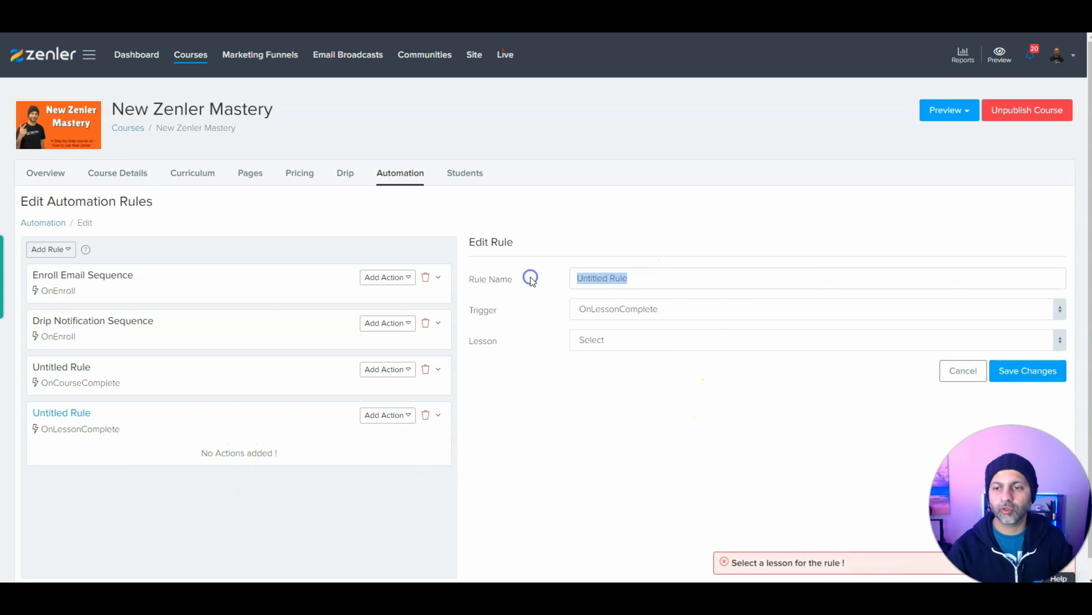
{"action": "type", "text": "Lesson Complete"}
{"action": "left_click", "coordinate": [613, 341]}
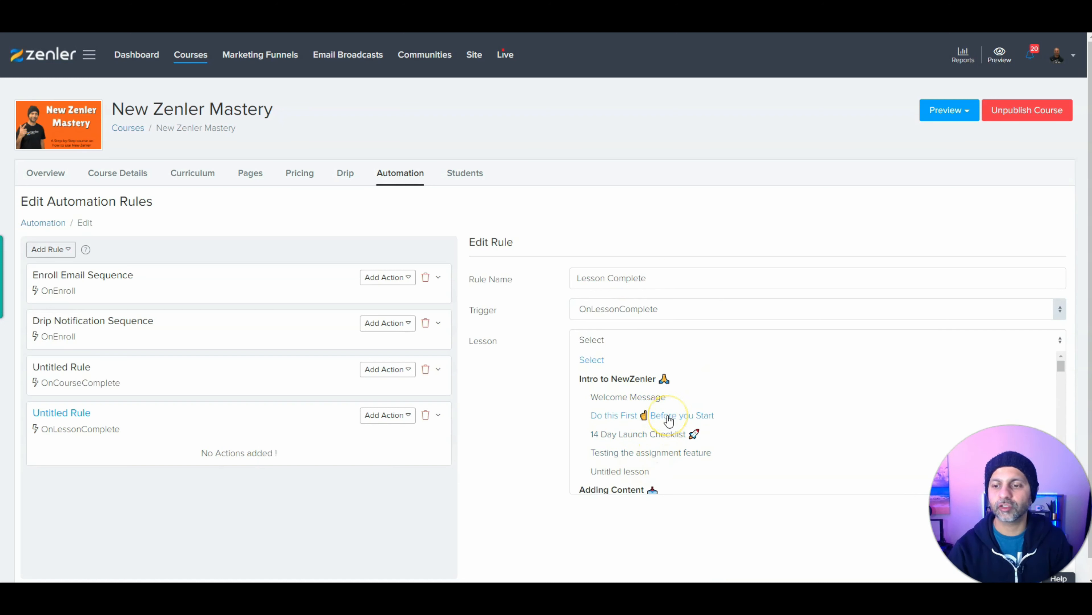
{"action": "left_click", "coordinate": [659, 453]}
{"action": "left_click", "coordinate": [1011, 372]}
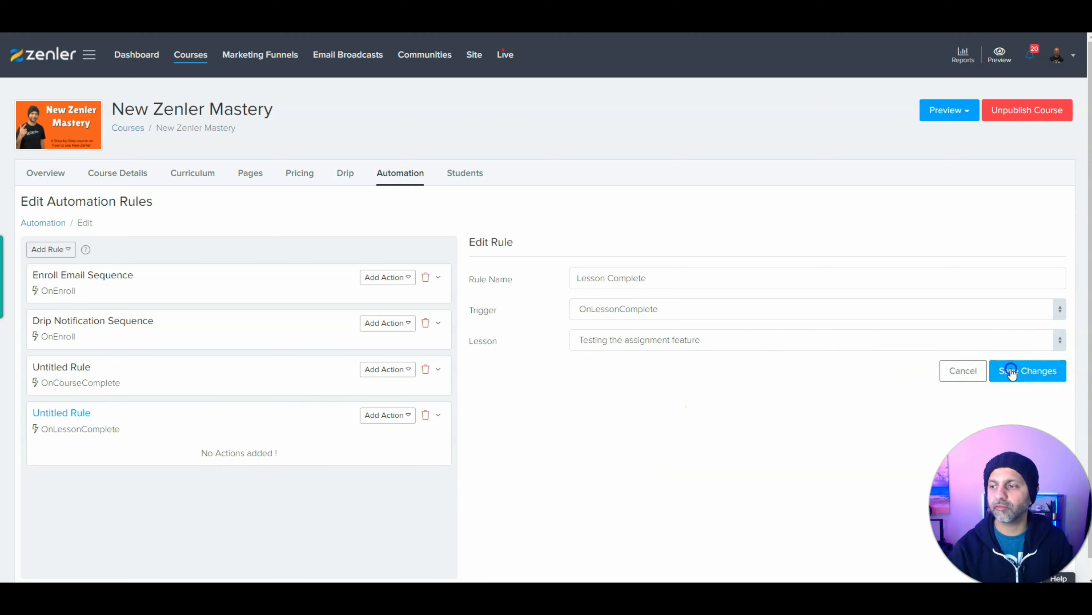
- Add a Send Mail action to the Lesson Complete rule
{"action": "scroll", "coordinate": [705, 453], "scroll_direction": "down", "scroll_amount": 1}
{"action": "left_click", "coordinate": [388, 396]}
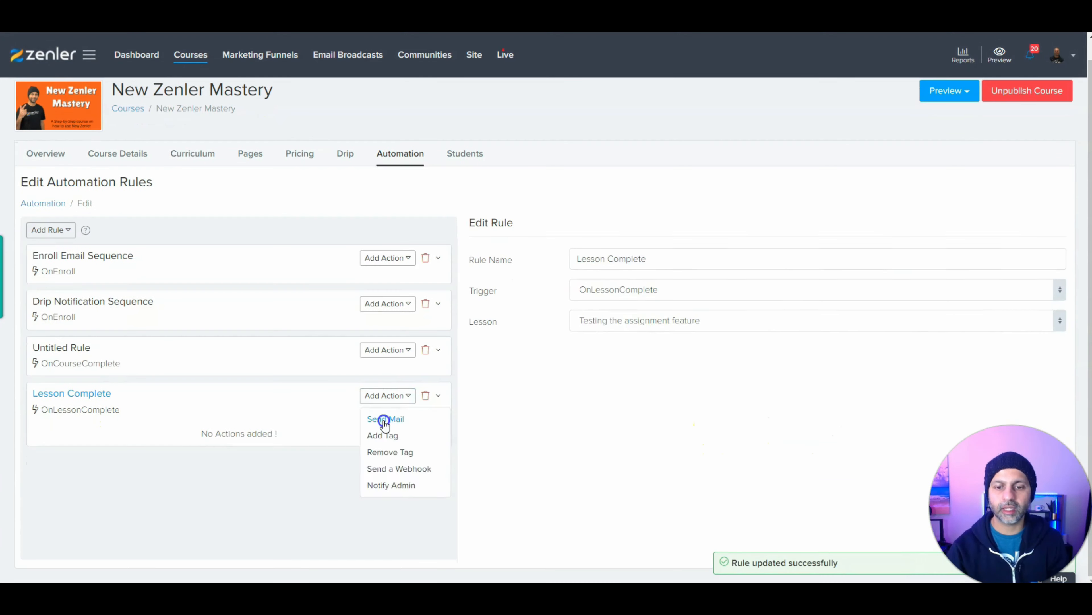
{"action": "left_click", "coordinate": [384, 420]}
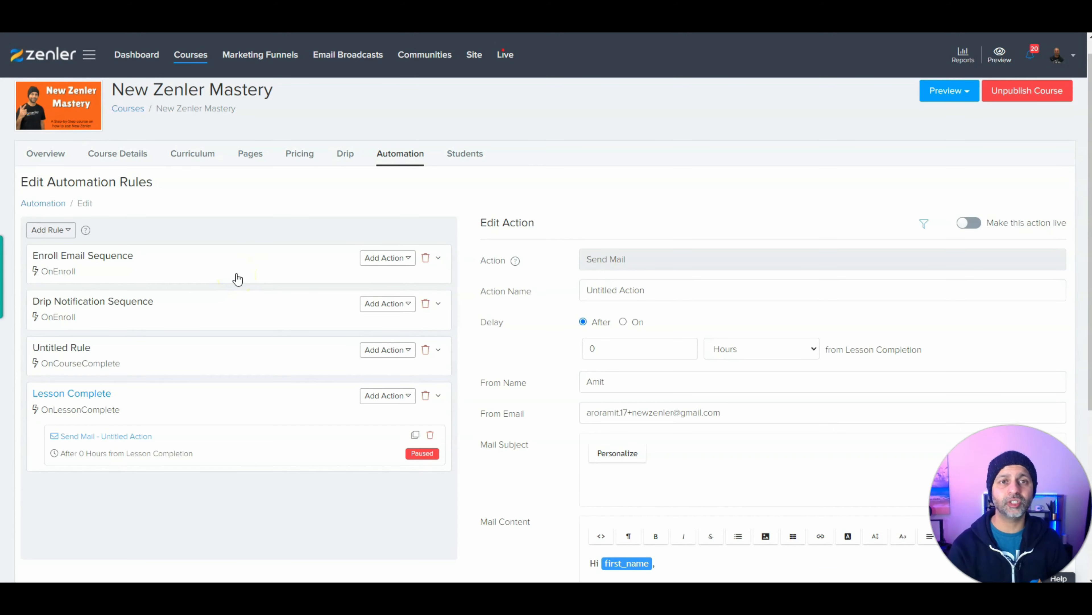
- Open the automation rules of the "10 Tips That Will Enhance Your Online Course" funnel for editing
{"action": "left_click", "coordinate": [265, 55]}
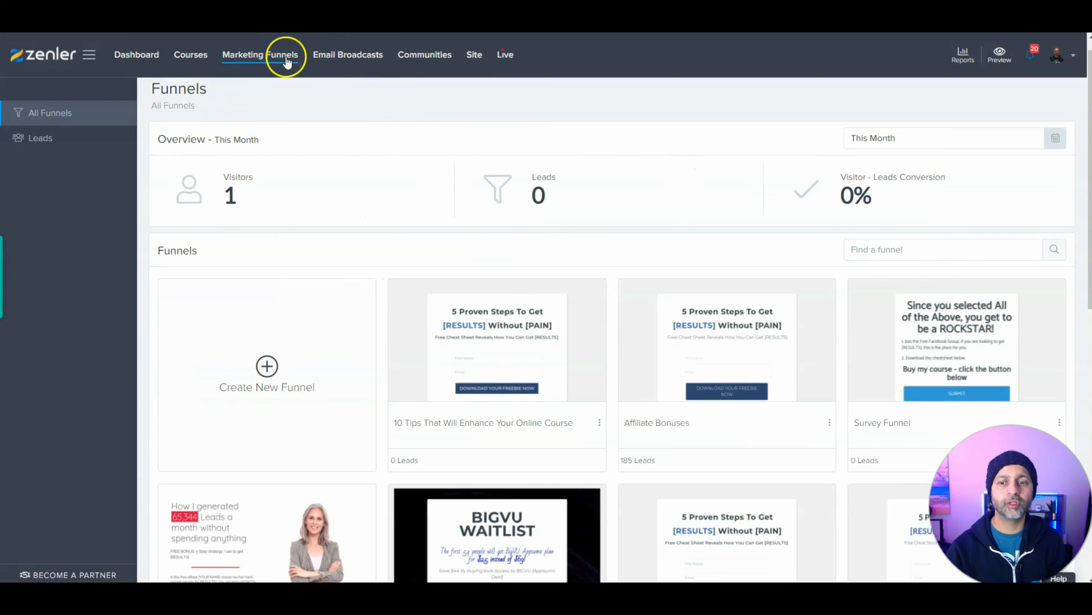
{"action": "left_click", "coordinate": [478, 319]}
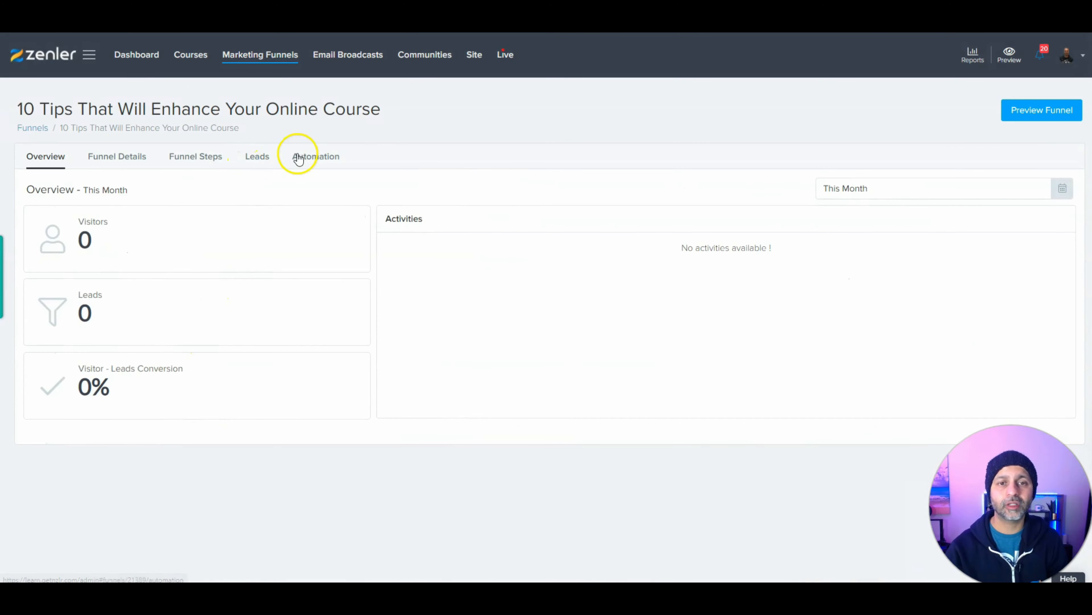
{"action": "left_click", "coordinate": [298, 157]}
{"action": "left_click", "coordinate": [1018, 321]}
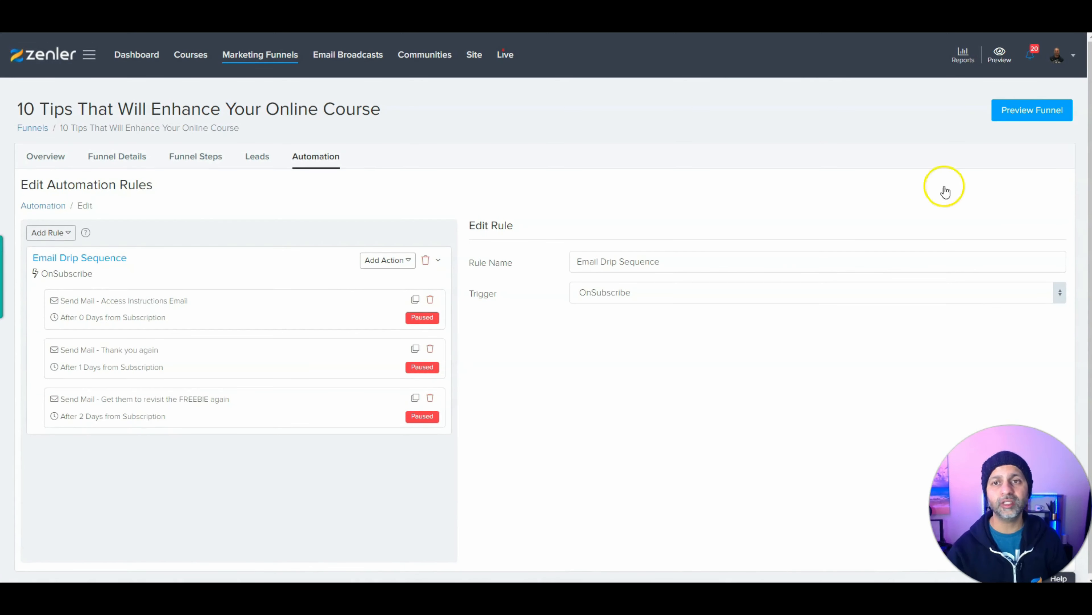
- Look through the site's integrations, from Zapier, API and SMTP to the email marketing services
{"action": "left_click", "coordinate": [478, 54]}
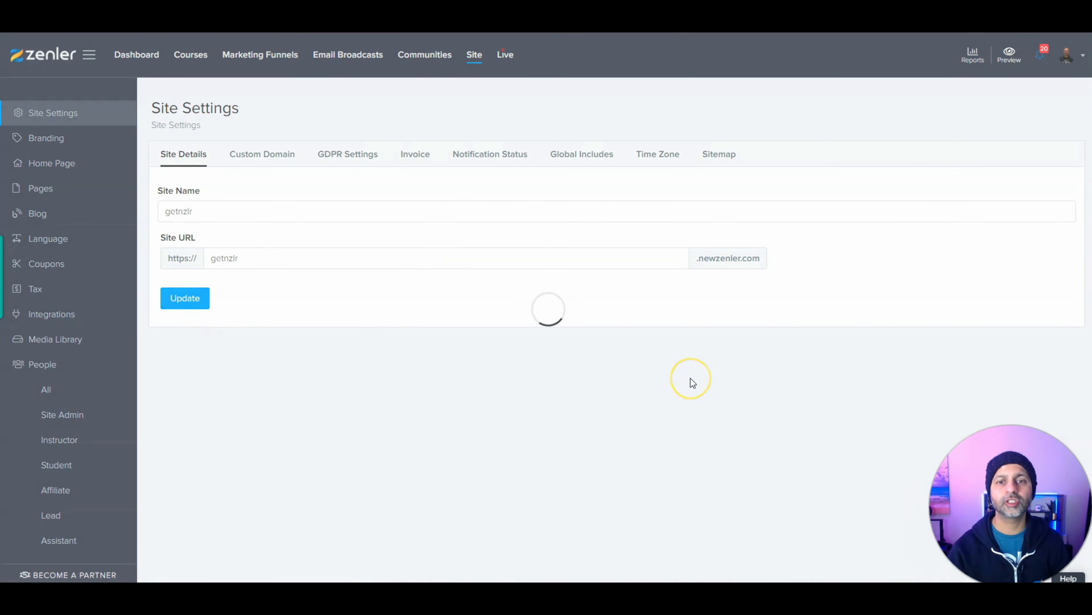
{"action": "scroll", "coordinate": [690, 378], "scroll_direction": "down", "scroll_amount": 10}
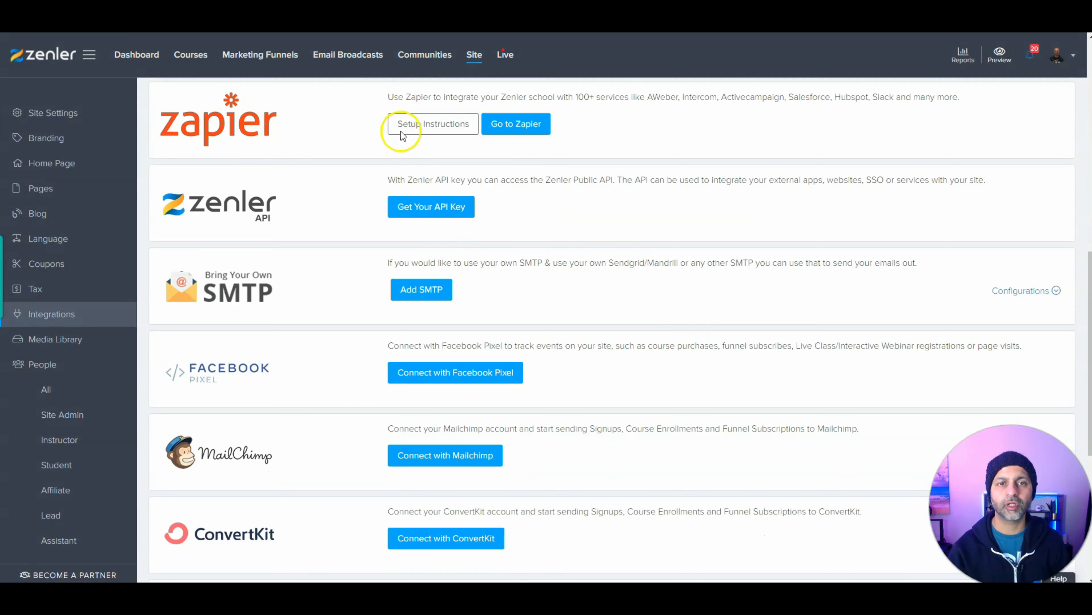
{"action": "scroll", "coordinate": [488, 307], "scroll_direction": "down", "scroll_amount": 2}
{"action": "scroll", "coordinate": [488, 307], "scroll_direction": "down", "scroll_amount": 3}
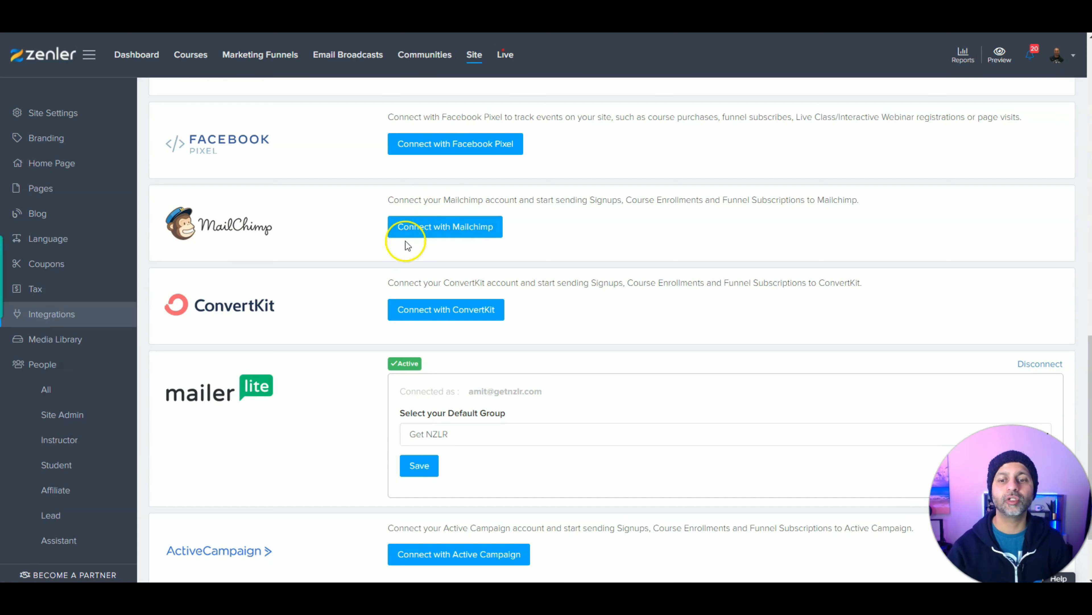
{"action": "scroll", "coordinate": [324, 268], "scroll_direction": "down", "scroll_amount": 2}
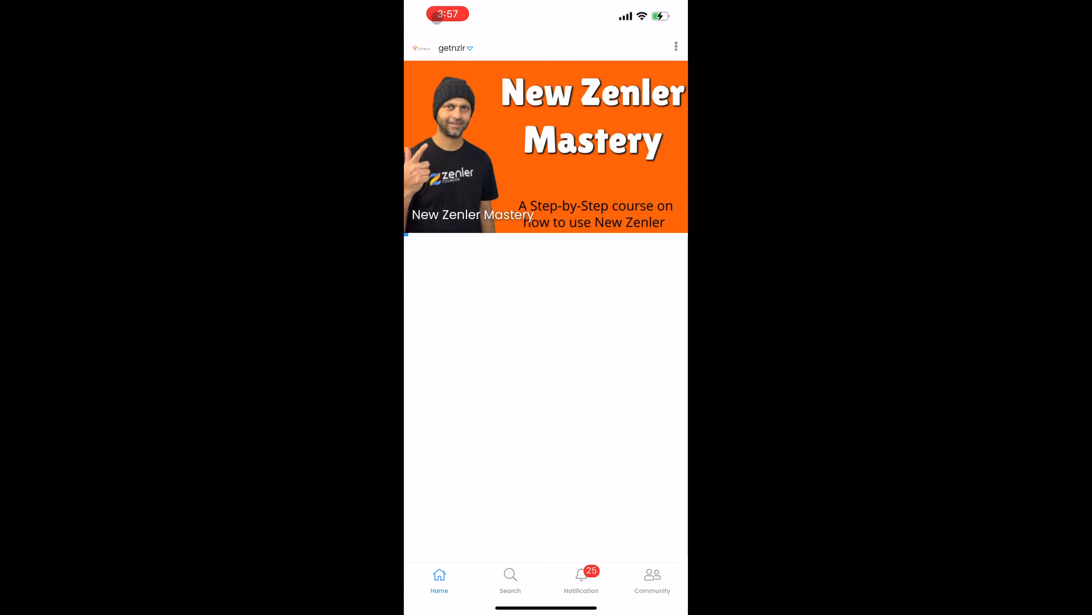
- In the Zenler mobile app, switch the primary site to Tutorials and open the "Hardware/Software Setup and Creating Course Material" course
{"action": "left_click", "coordinate": [456, 47]}
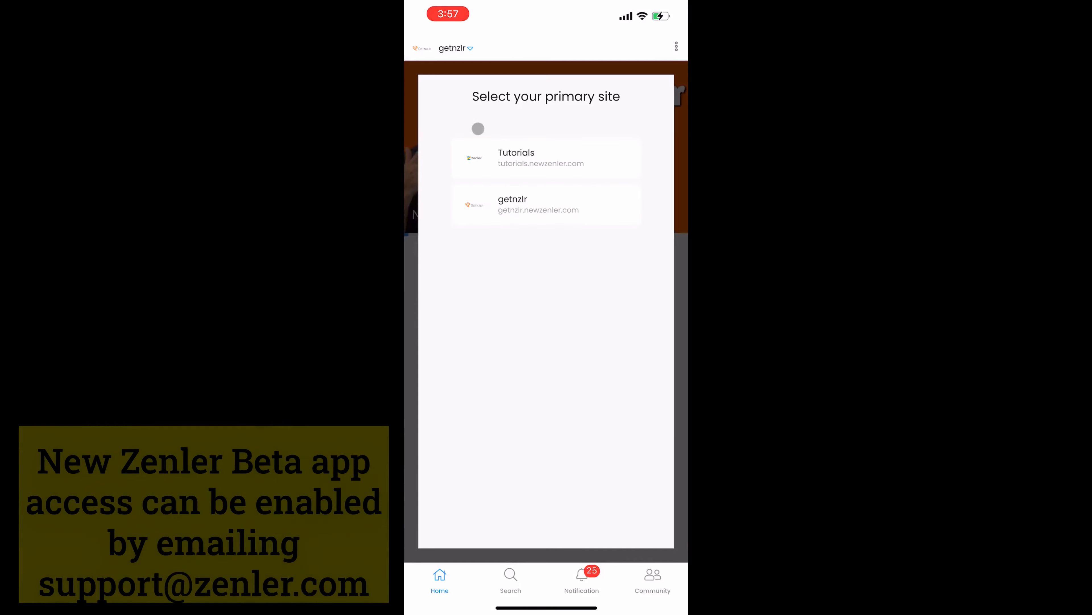
{"action": "left_click", "coordinate": [509, 159]}
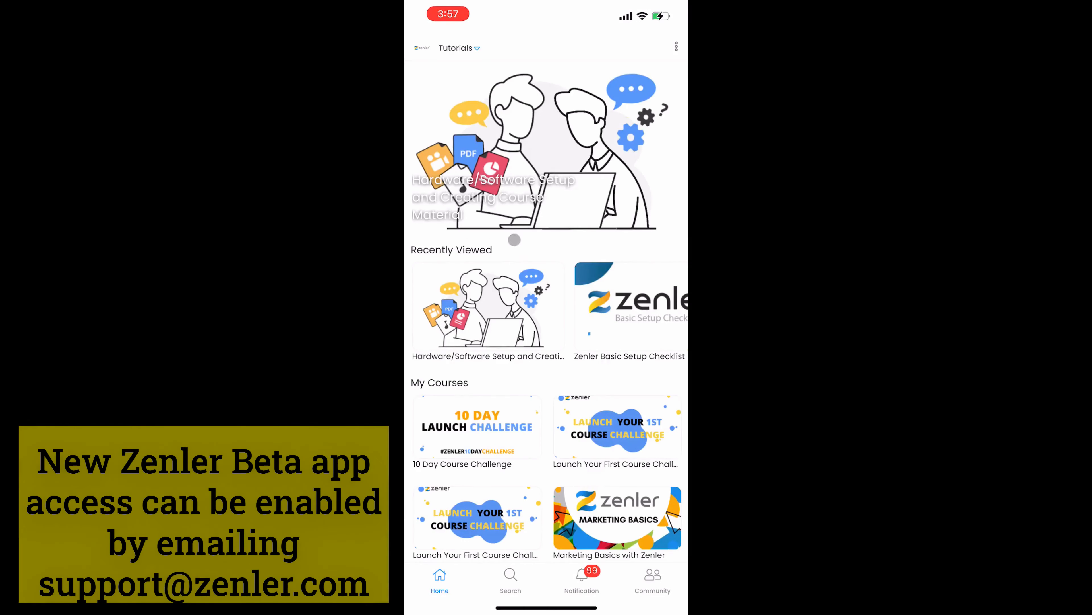
{"action": "left_click", "coordinate": [511, 301]}
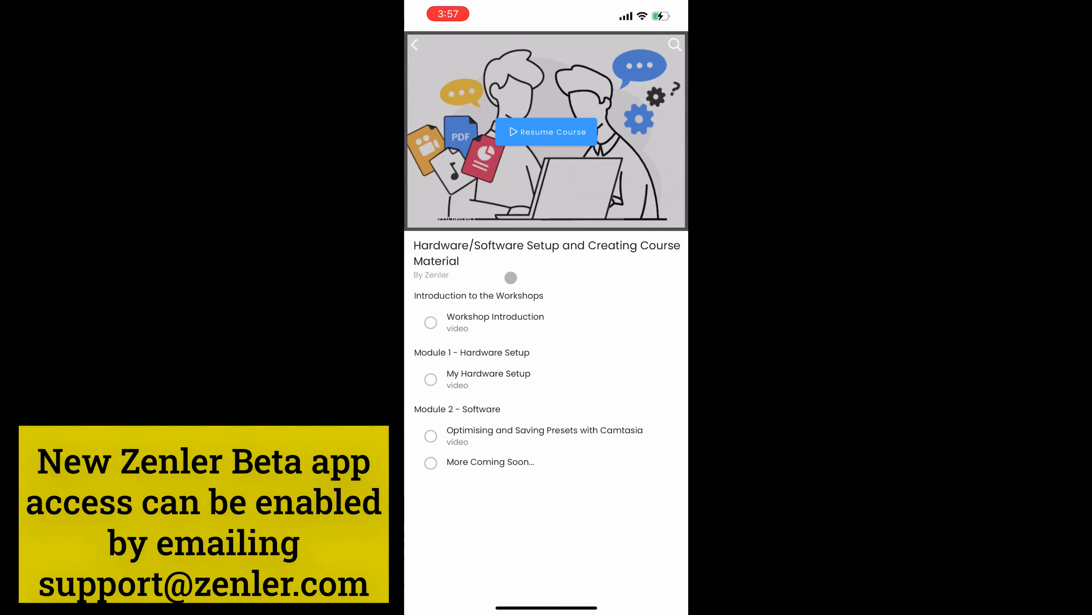
- Resume the course, play the Workshop Introduction video for a few seconds and pause it
{"action": "left_click", "coordinate": [532, 138]}
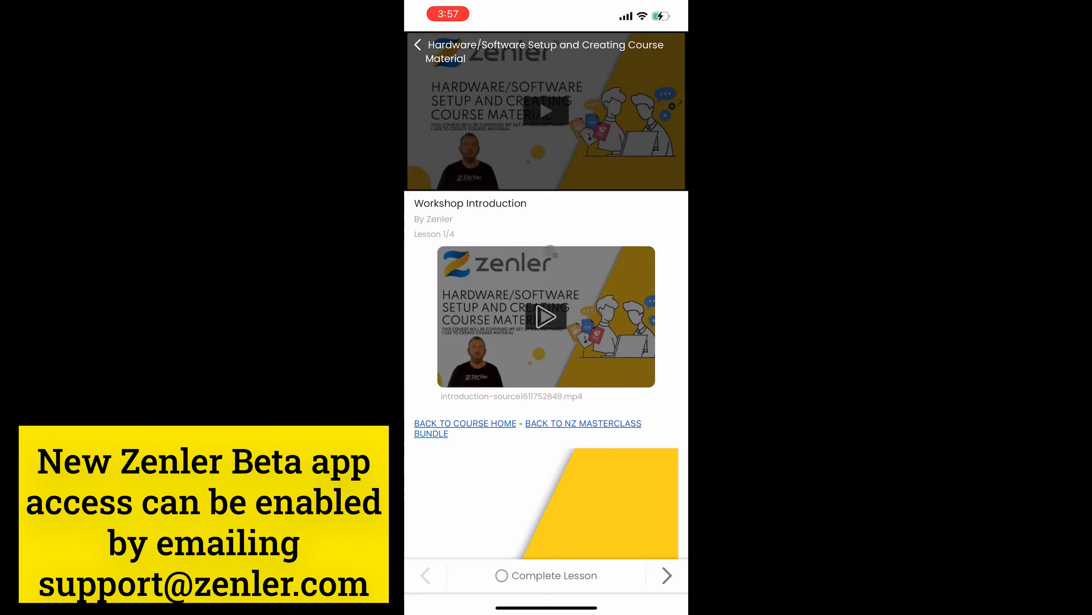
{"action": "left_click", "coordinate": [544, 311]}
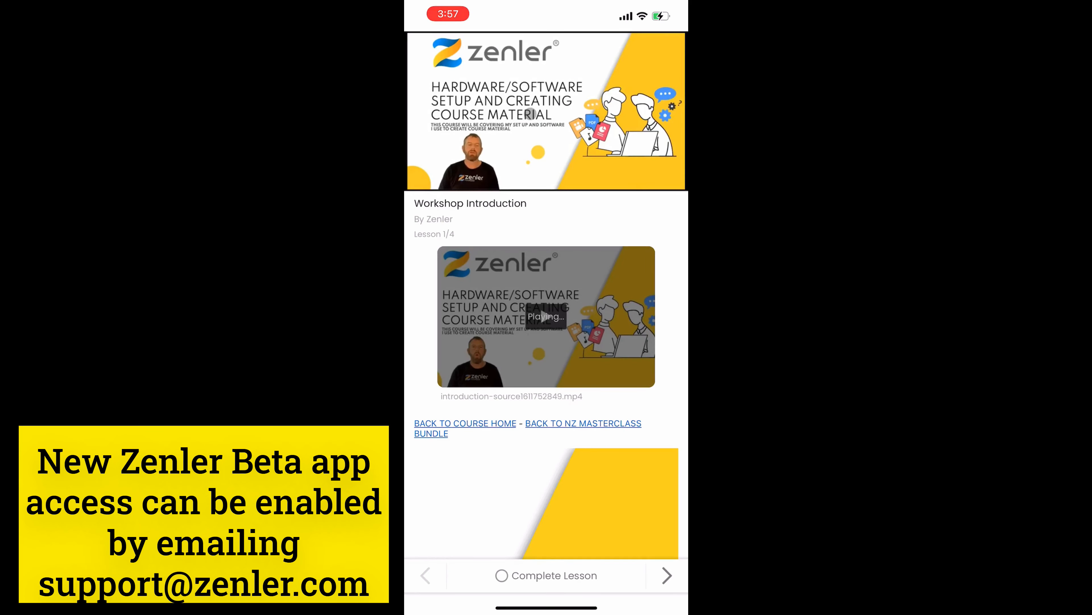
{"action": "left_click", "coordinate": [530, 113]}
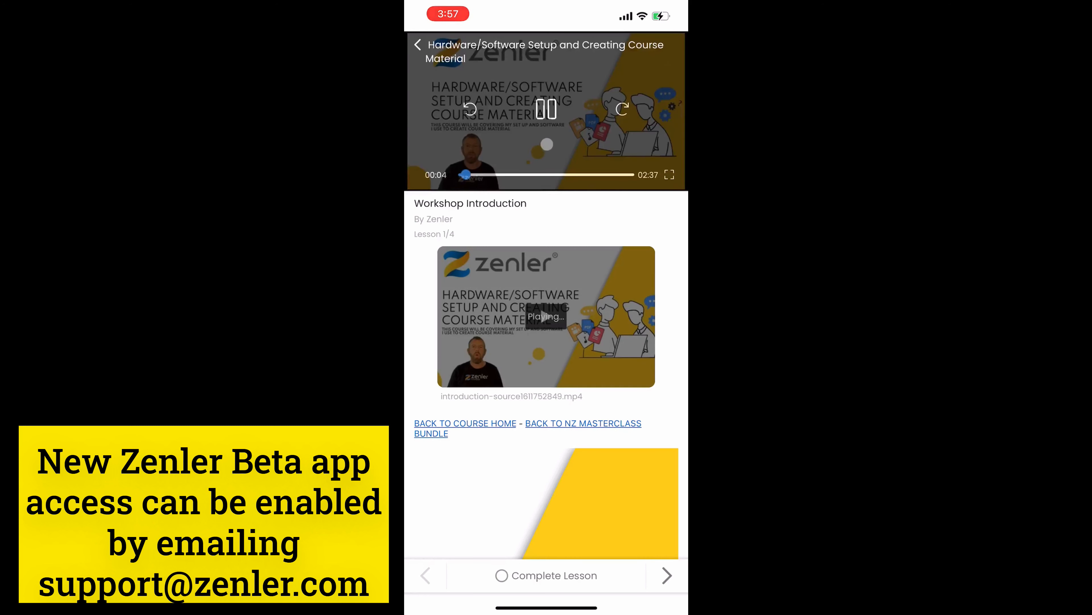
{"action": "left_click", "coordinate": [547, 115]}
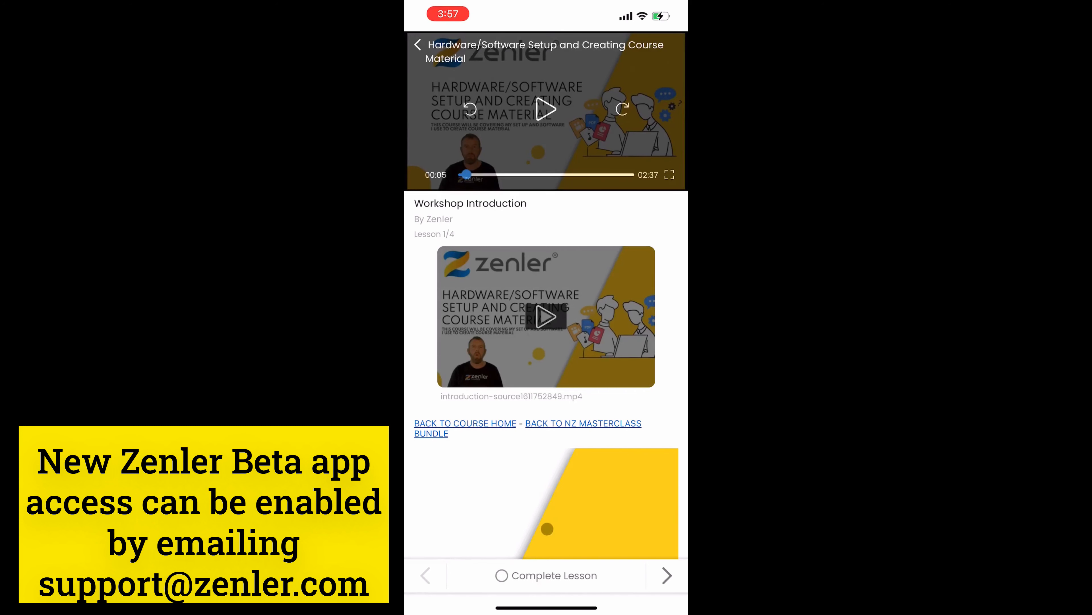
- Mark the Workshop Introduction lesson as complete and return to the course outline
{"action": "left_click", "coordinate": [539, 570]}
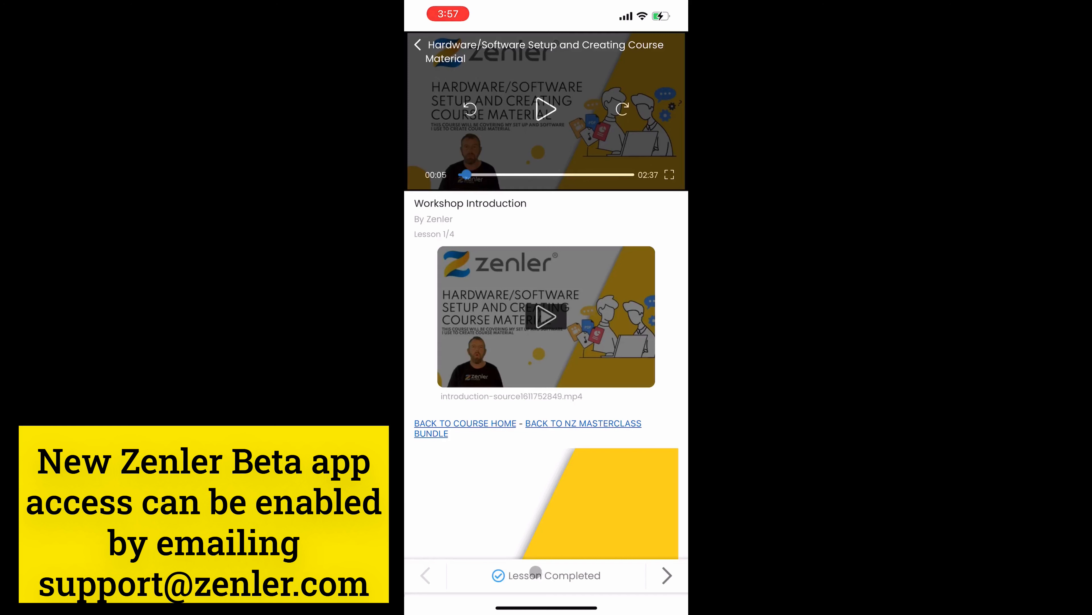
{"action": "left_click", "coordinate": [490, 156]}
{"action": "left_click_drag", "start_coordinate": [406, 160], "coordinate": [559, 172]}
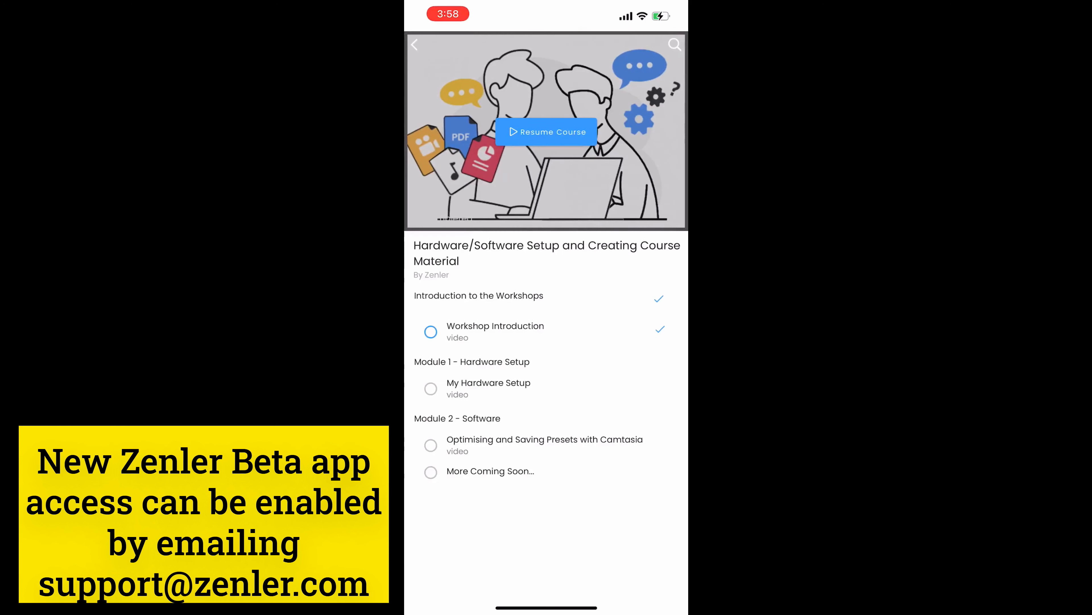
- Return from the course outline to the home screen and open the course search
{"action": "left_click_drag", "start_coordinate": [406, 254], "coordinate": [556, 215]}
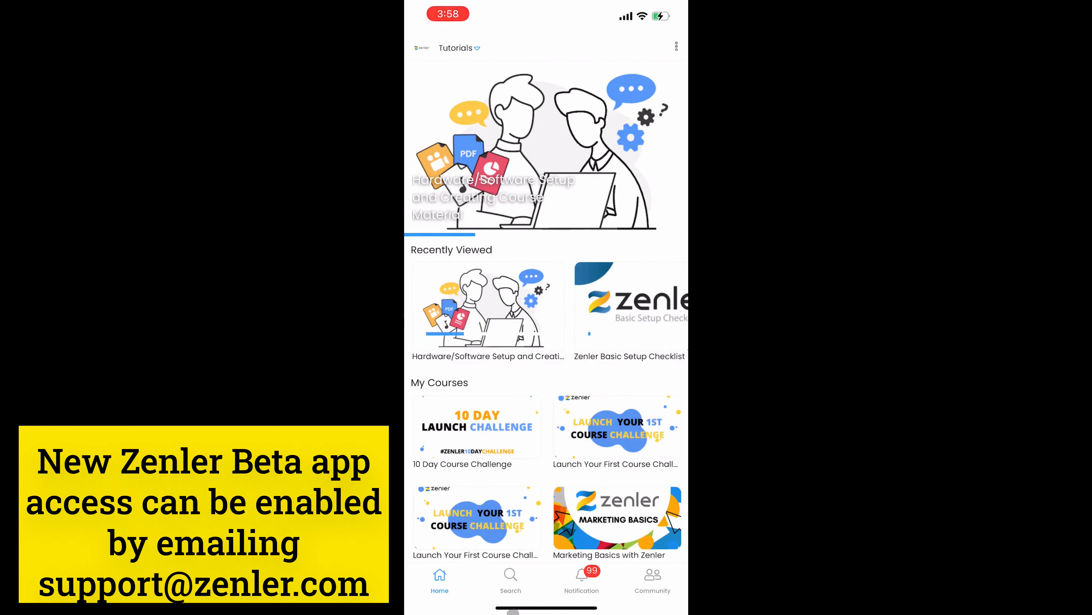
{"action": "left_click", "coordinate": [511, 578]}
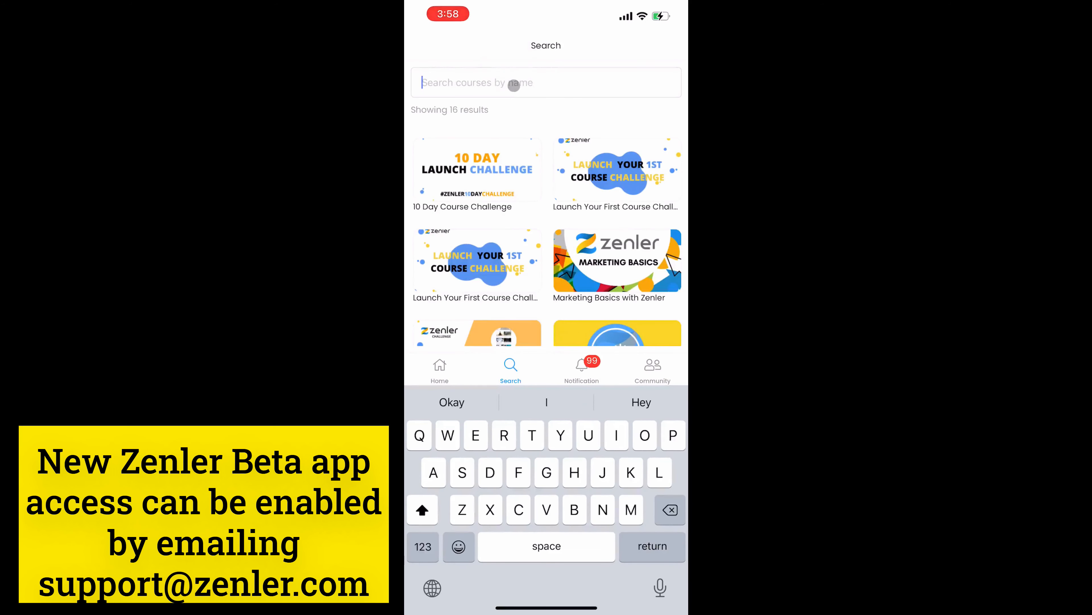
{"action": "type", "text": "D"}
{"action": "key", "text": "BackSpace"}
{"action": "type", "text": "We"}
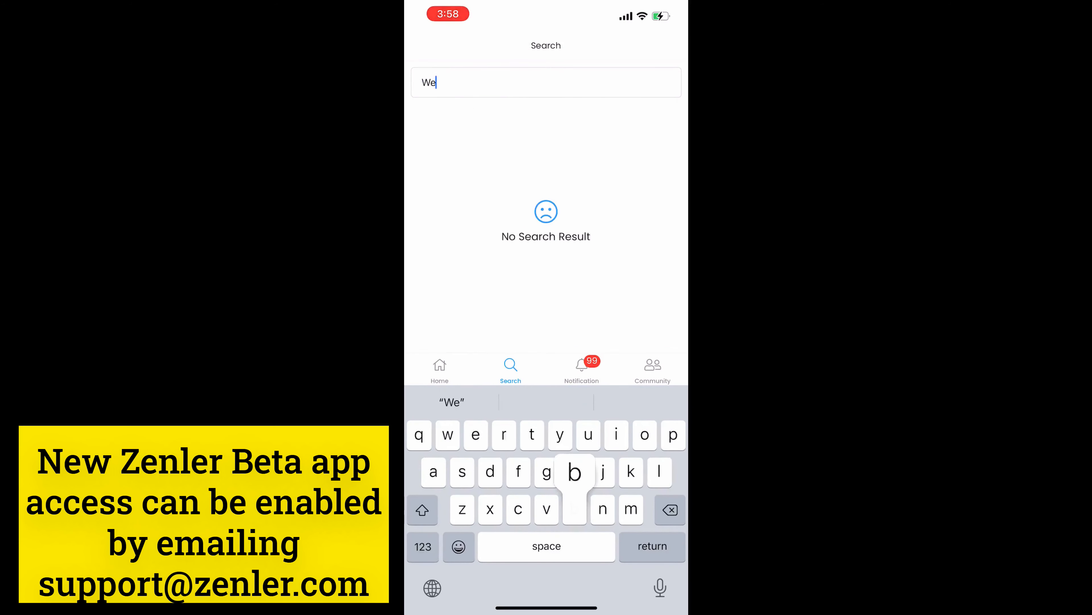
{"action": "type", "text": "b"}
{"action": "key", "text": "BackSpace"}
{"action": "key", "text": "BackSpace"}
{"action": "key", "text": "BackSpace"}
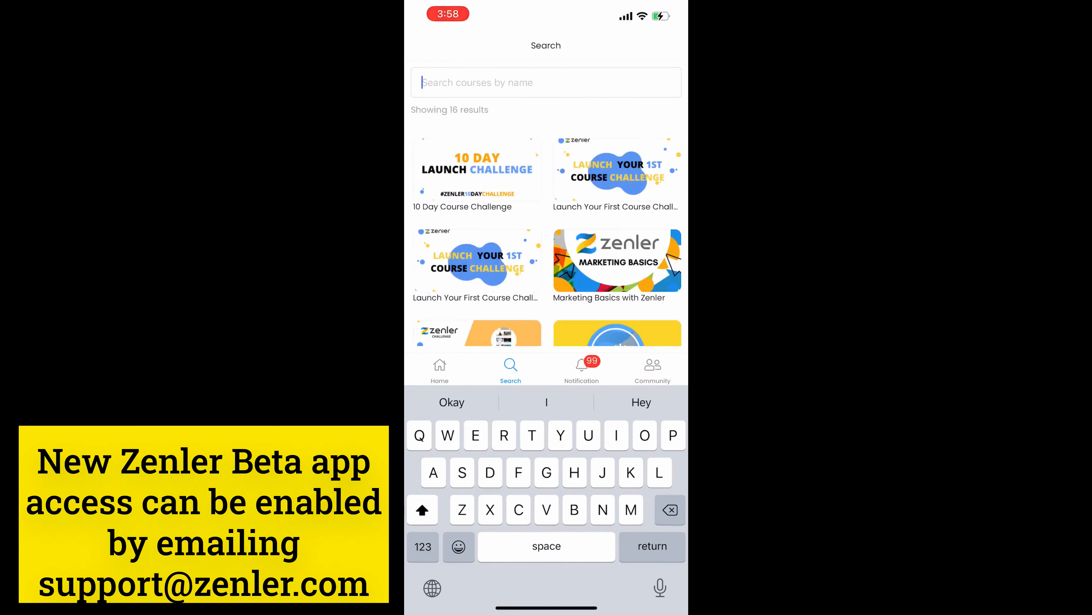
- Search the courses for "Hard", open the hardware/software setup course it finds and return to the search
{"action": "type", "text": "Hard"}
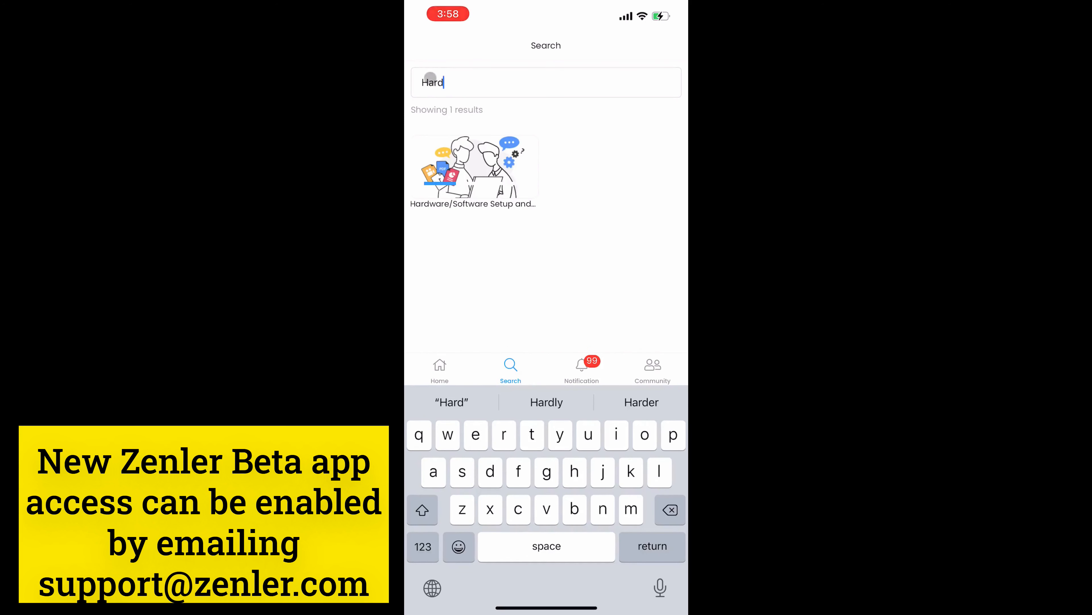
{"action": "left_click", "coordinate": [507, 168]}
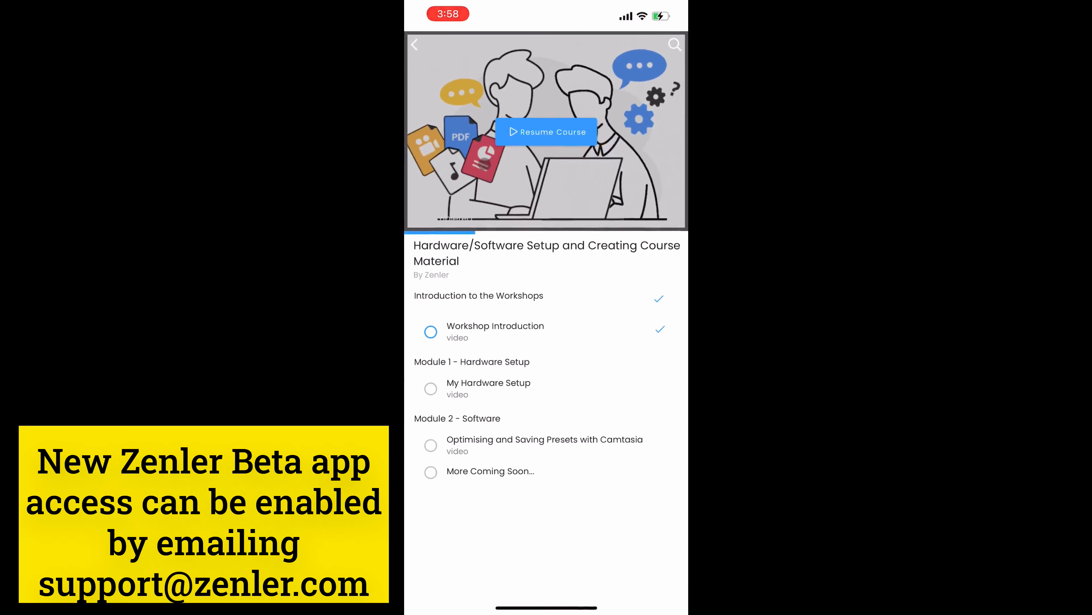
{"action": "left_click", "coordinate": [416, 43]}
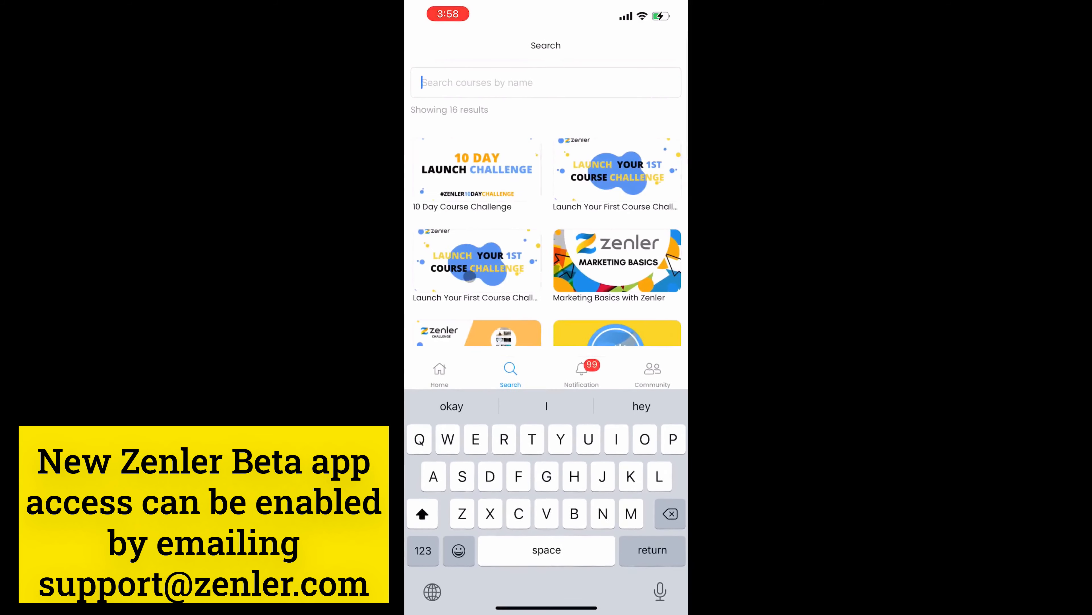
- Open the newest notification's post in "The Complete Guide to Zenler! - Community" and bring up the field for writing a post
{"action": "left_click", "coordinate": [573, 371]}
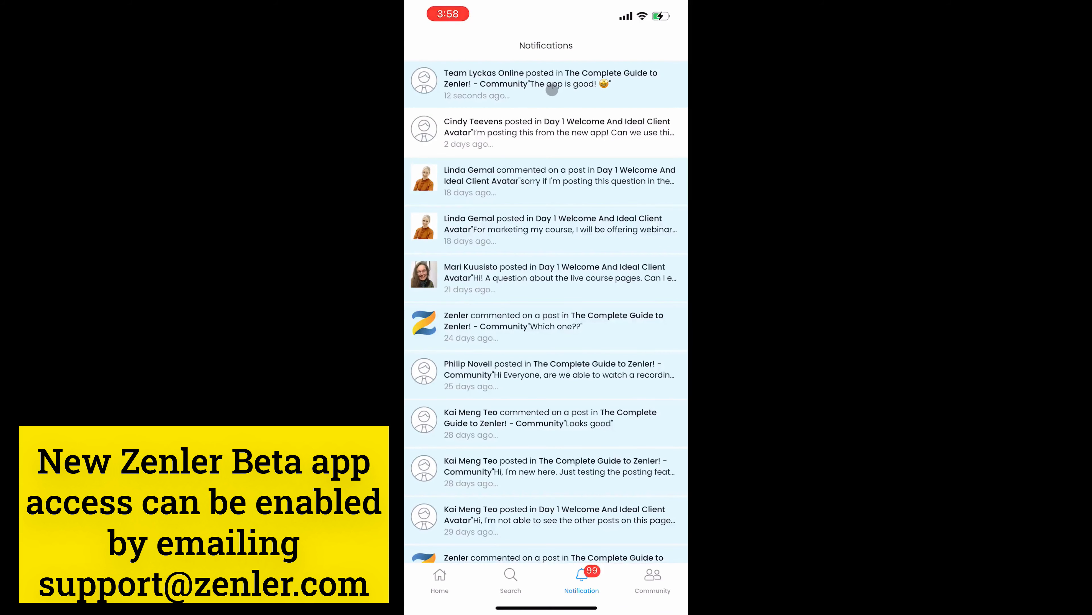
{"action": "left_click", "coordinate": [552, 89]}
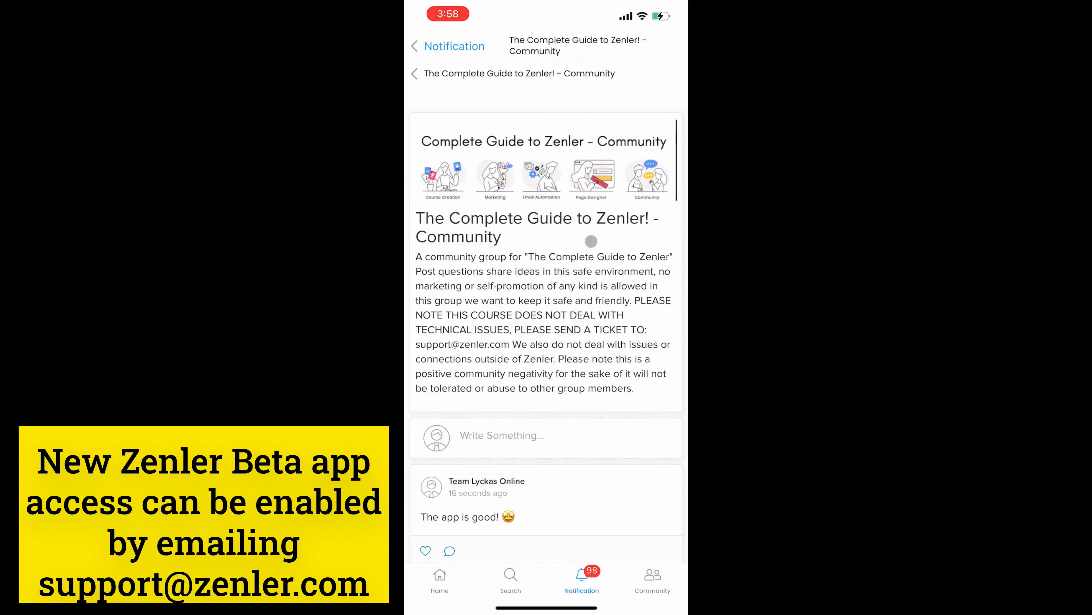
{"action": "left_click_drag", "start_coordinate": [588, 258], "coordinate": [574, 432]}
{"action": "left_click", "coordinate": [574, 431]}
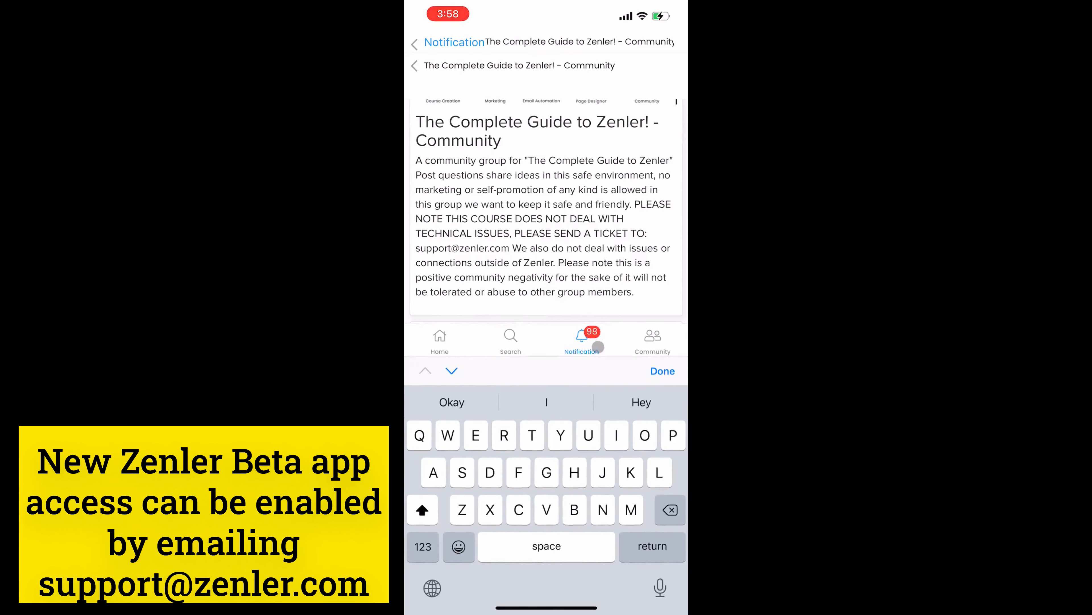
- Open "The Complete Guide to Zenler! - Community" from the list of communities and look through its posts and comments
{"action": "left_click", "coordinate": [647, 348]}
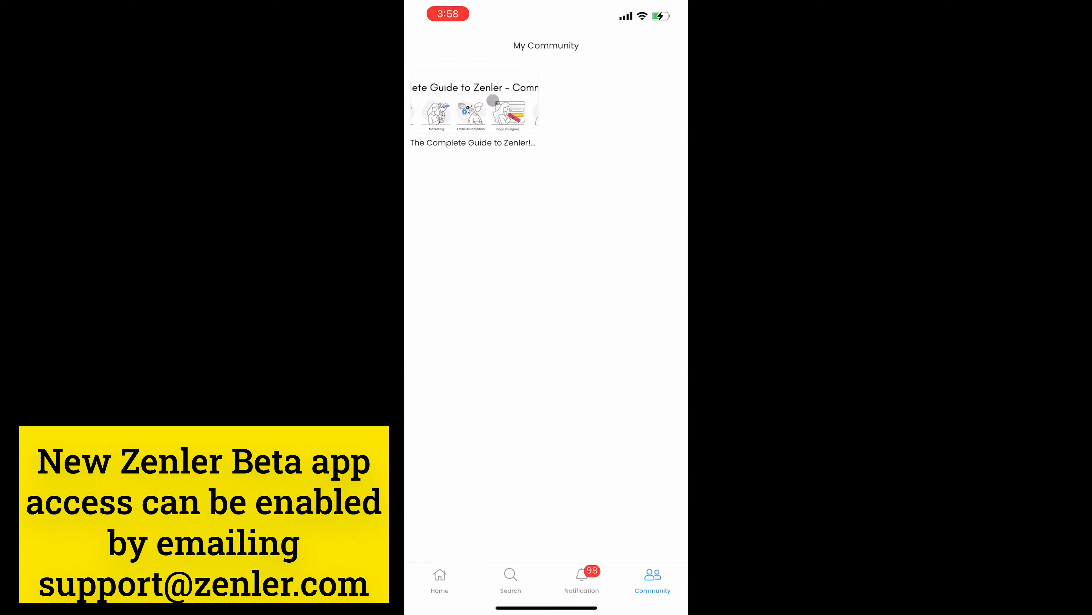
{"action": "left_click", "coordinate": [470, 80]}
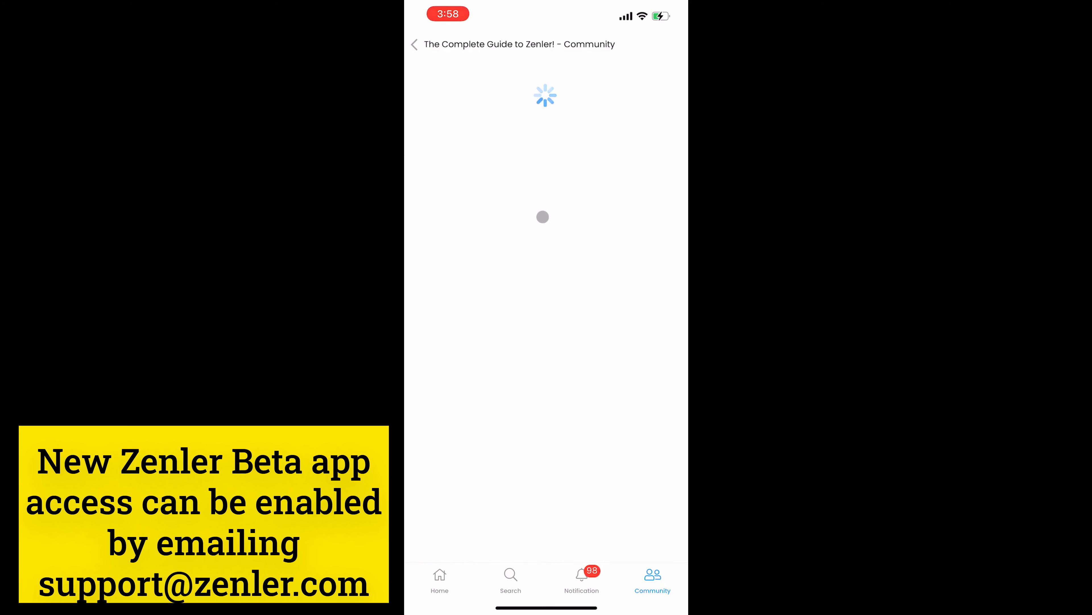
{"action": "left_click", "coordinate": [418, 47]}
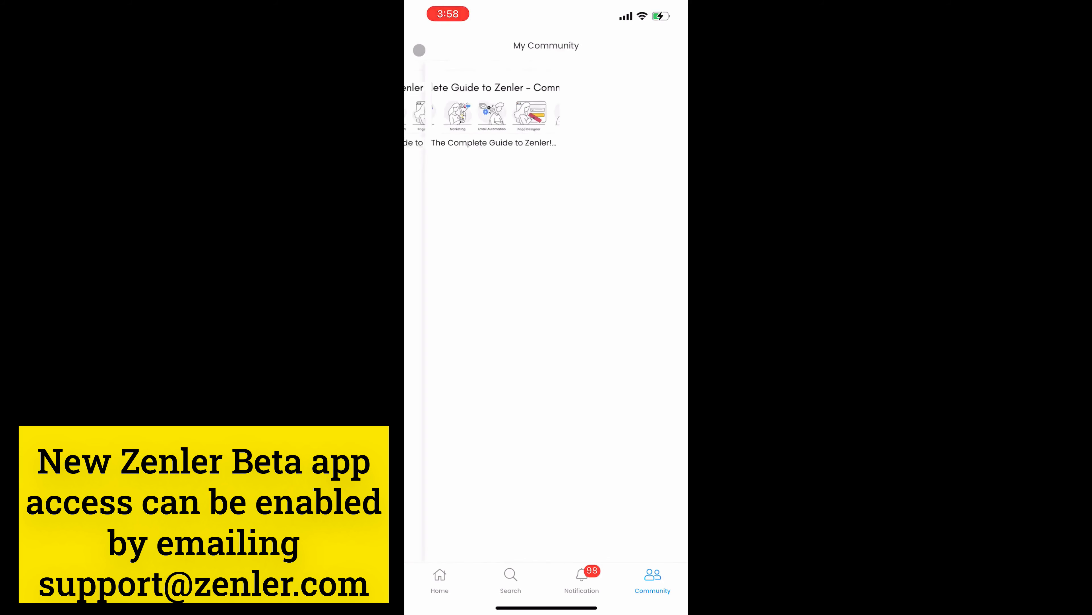
{"action": "left_click", "coordinate": [449, 102]}
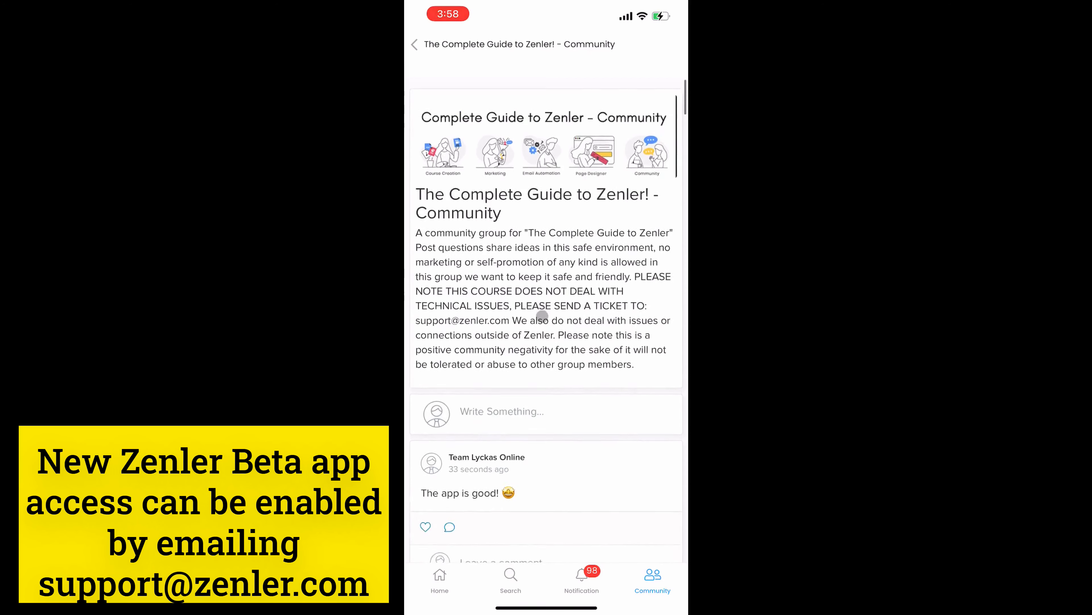
{"action": "scroll", "coordinate": [547, 319], "scroll_direction": "down", "scroll_amount": 2}
{"action": "scroll", "coordinate": [547, 320], "scroll_direction": "down", "scroll_amount": 6}
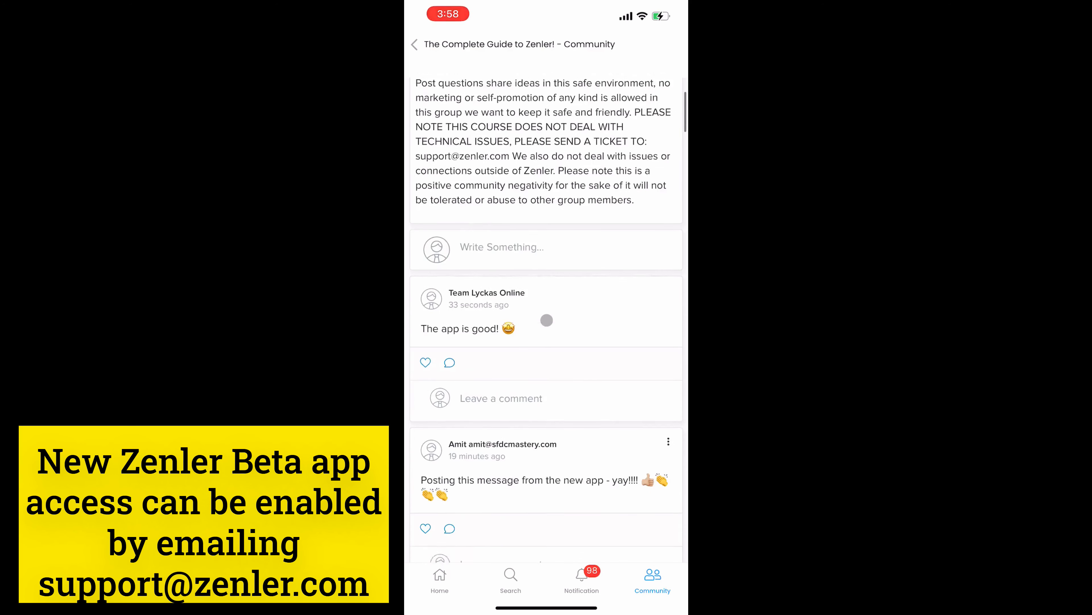
{"action": "scroll", "coordinate": [546, 320], "scroll_direction": "down", "scroll_amount": 6}
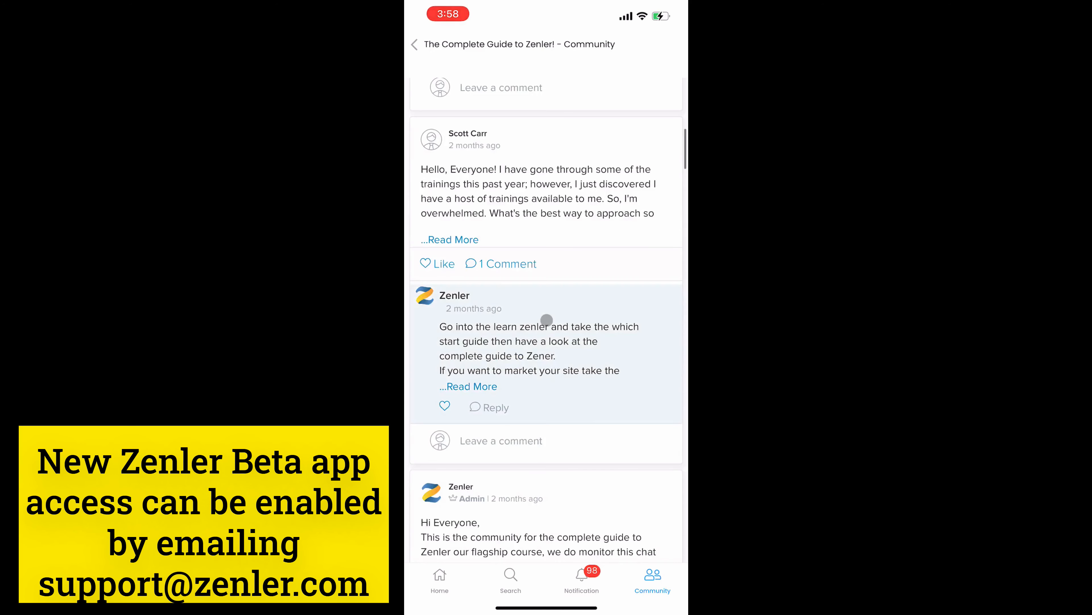
{"action": "scroll", "coordinate": [547, 320], "scroll_direction": "up", "scroll_amount": 4}
{"action": "scroll", "coordinate": [547, 319], "scroll_direction": "up", "scroll_amount": 1}
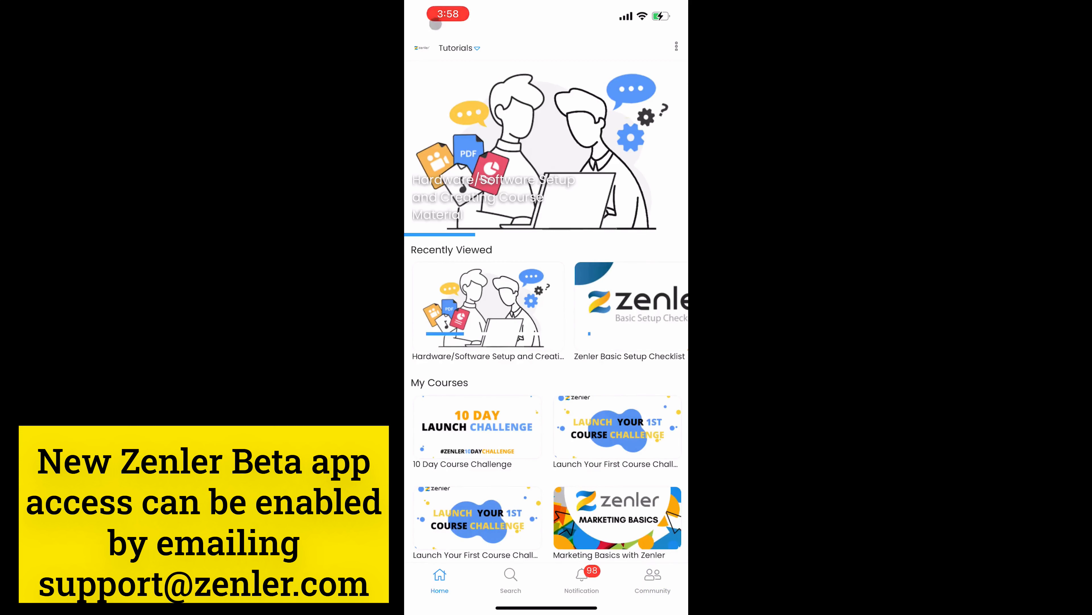
- Switch the primary site to getnzlr and open the "New Zenler Mastery" course
{"action": "left_click", "coordinate": [447, 47]}
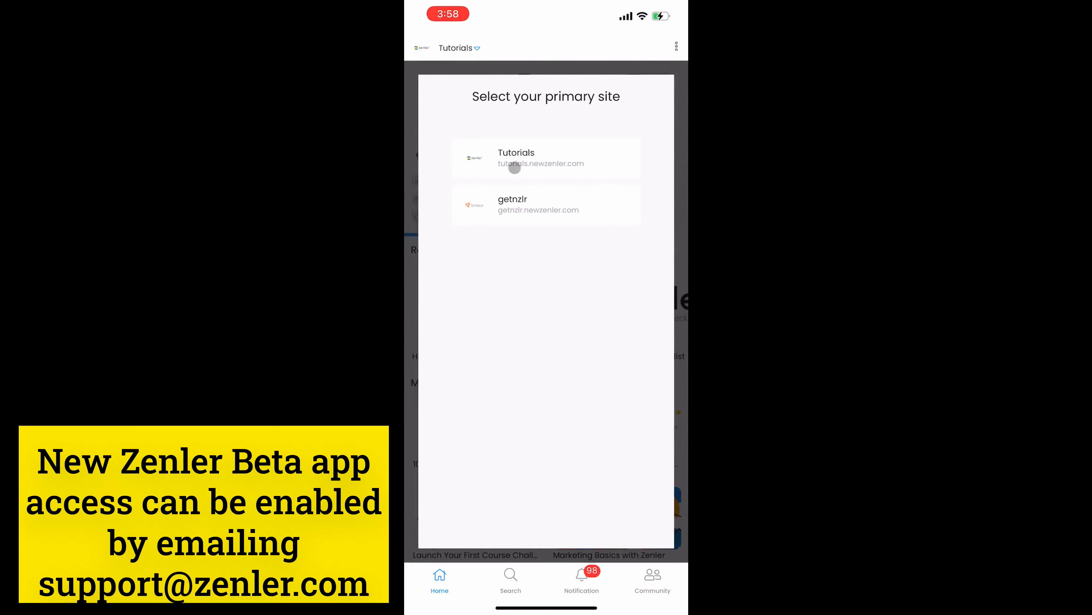
{"action": "left_click", "coordinate": [515, 194]}
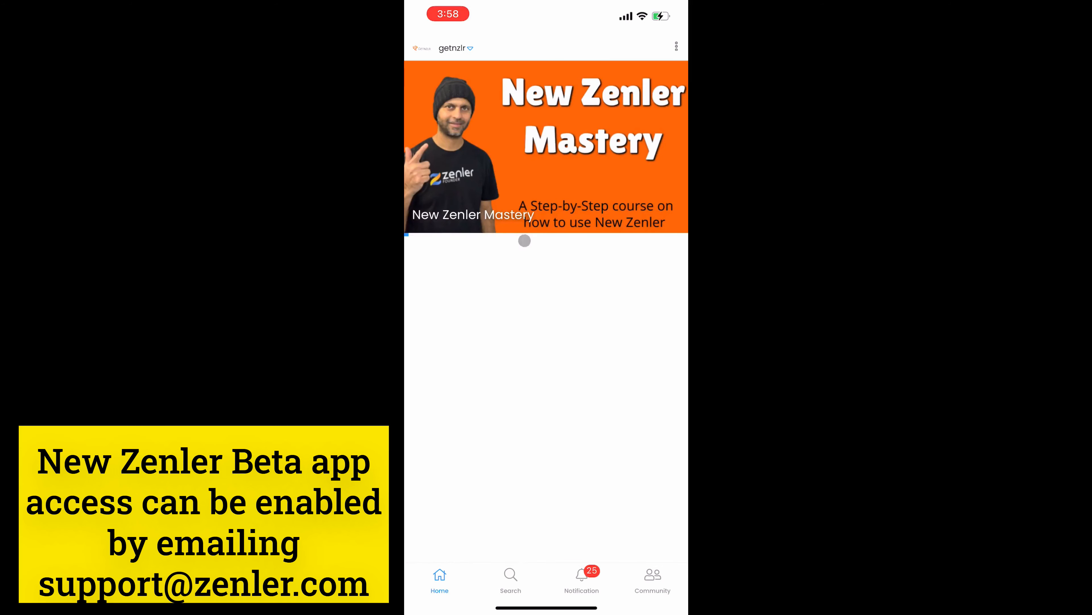
{"action": "left_click", "coordinate": [516, 201]}
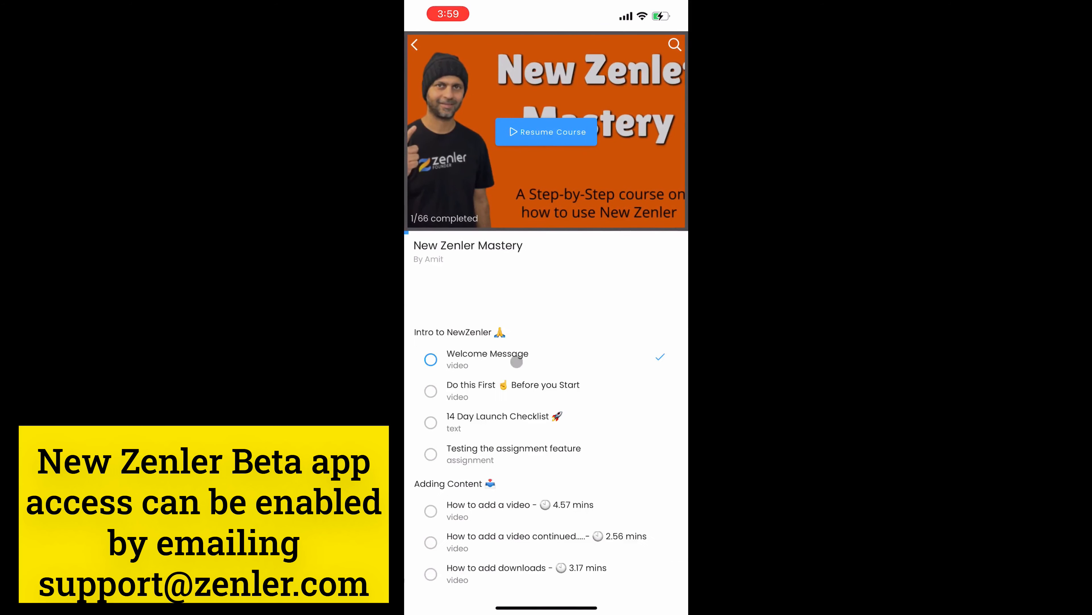
- Play the "How to add a video" lesson for a few seconds, pause it and go back to the home screen
{"action": "left_click", "coordinate": [549, 459]}
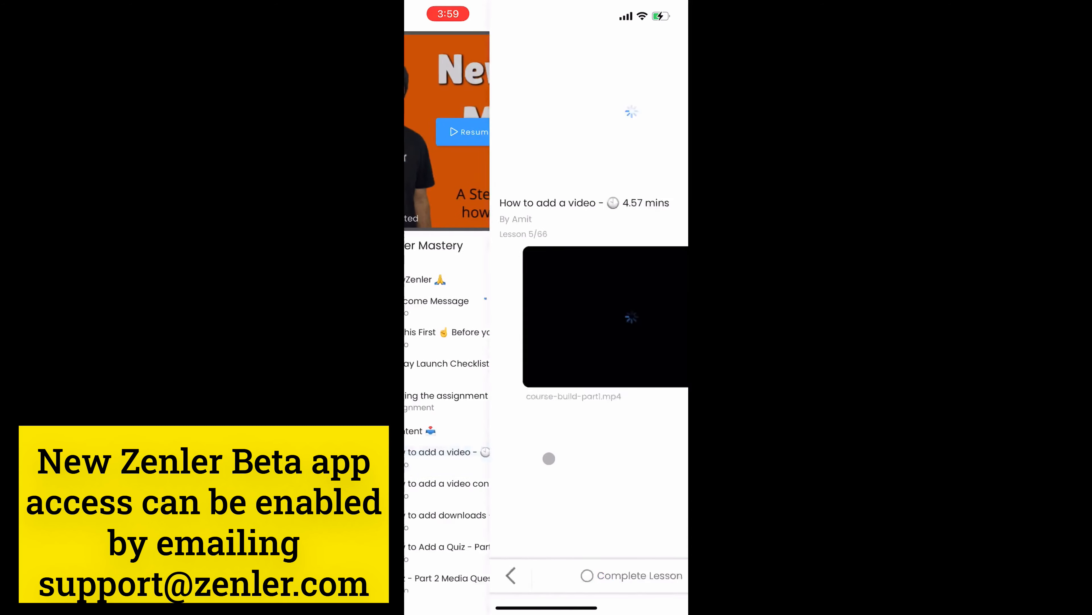
{"action": "left_click", "coordinate": [537, 333]}
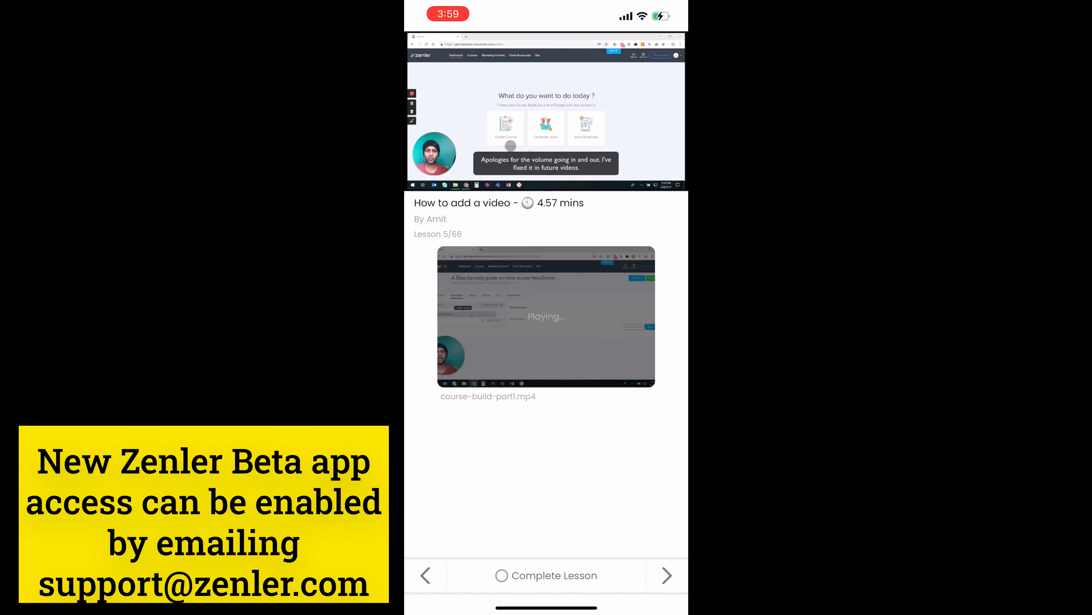
{"action": "left_click", "coordinate": [475, 111]}
{"action": "left_click", "coordinate": [533, 112]}
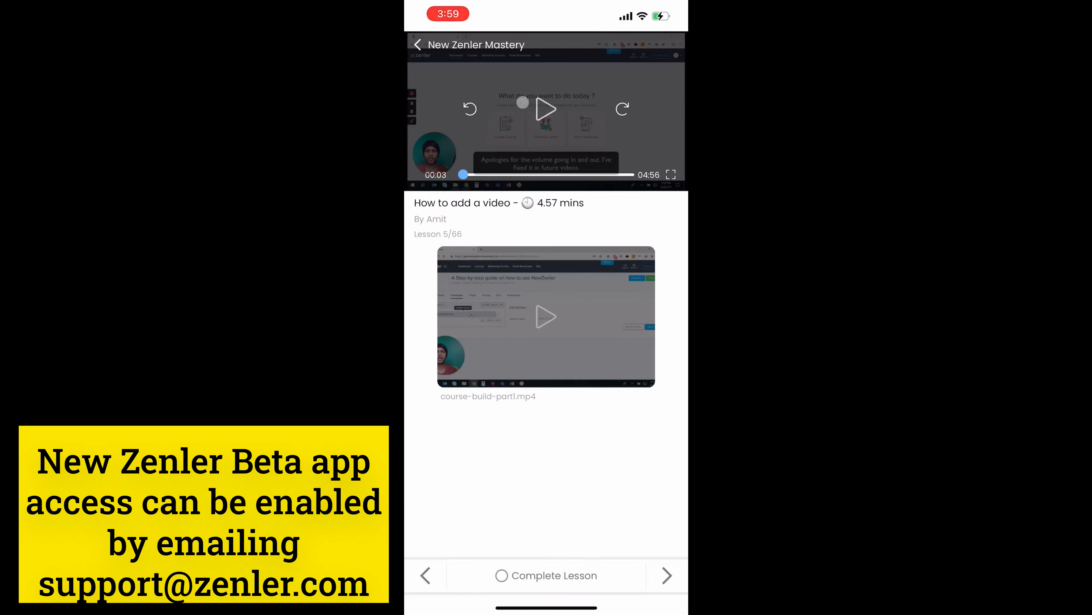
{"action": "left_click", "coordinate": [418, 44]}
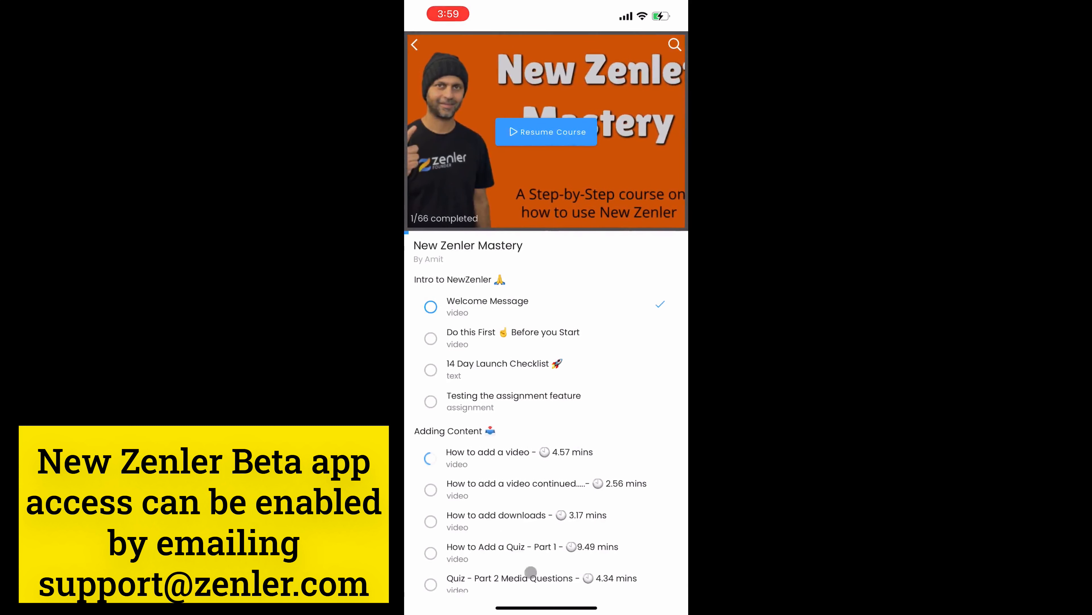
{"action": "left_click", "coordinate": [415, 45]}
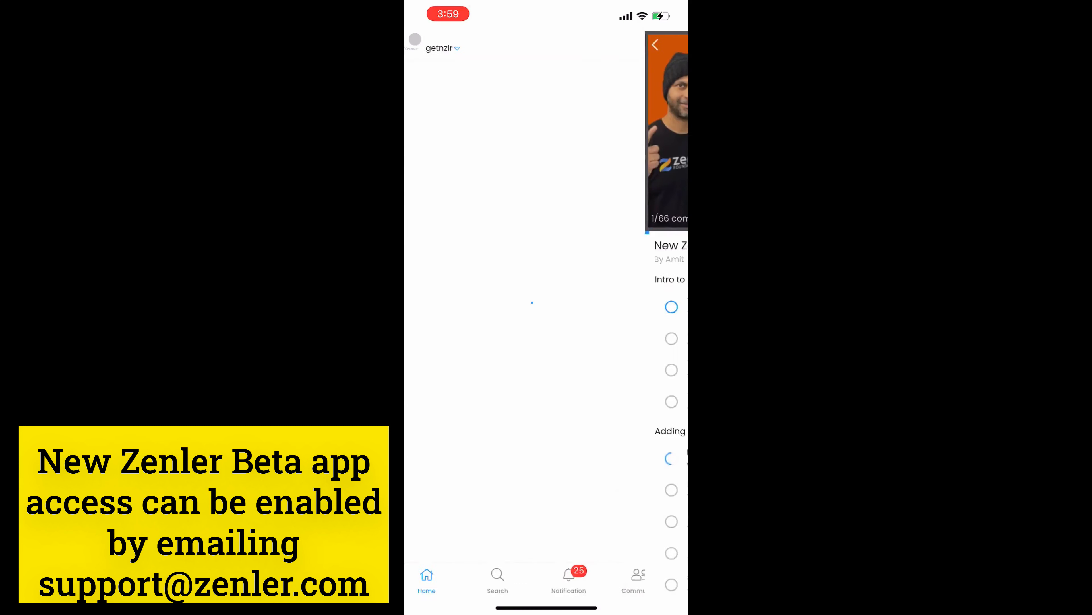
- Open the newest getnzlr notification and look through the "14 Day Launch Checklist" discussion posts
{"action": "left_click", "coordinate": [581, 573]}
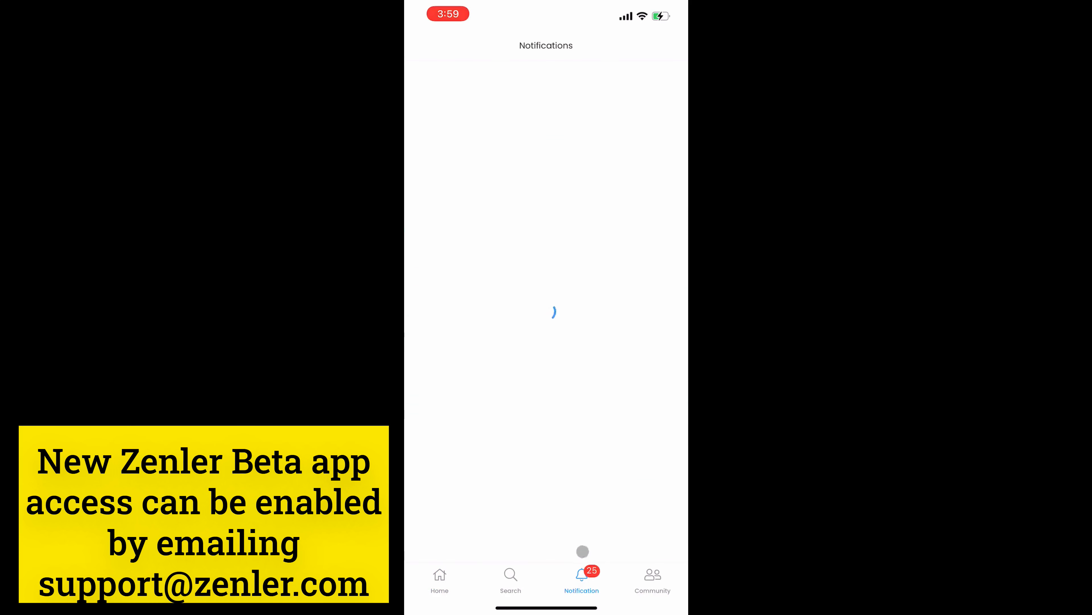
{"action": "left_click", "coordinate": [536, 88]}
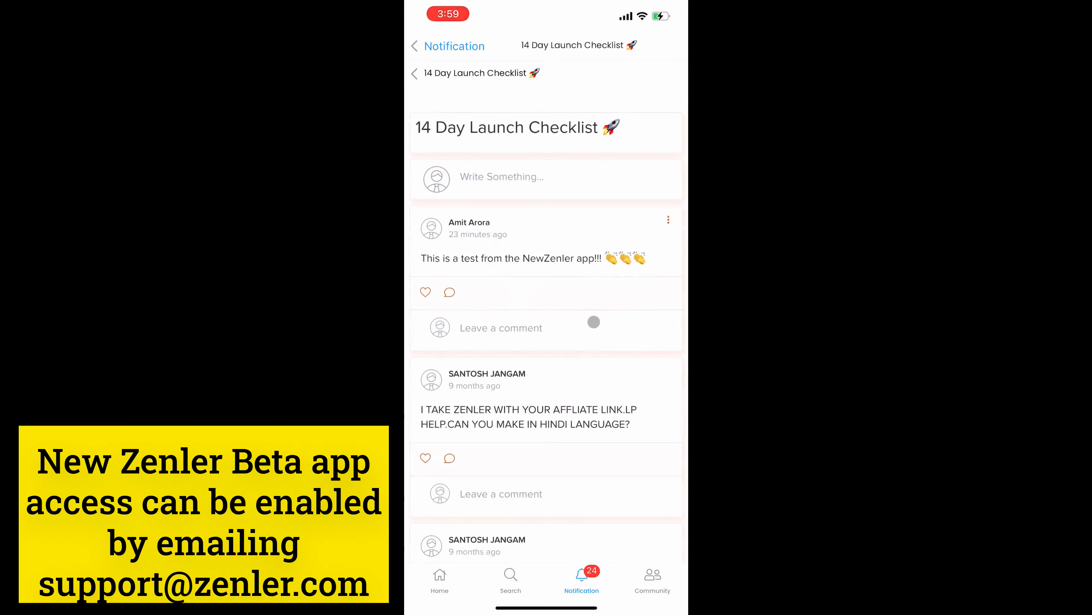
{"action": "scroll", "coordinate": [594, 323], "scroll_direction": "down", "scroll_amount": 5}
{"action": "scroll", "coordinate": [593, 325], "scroll_direction": "up", "scroll_amount": 5}
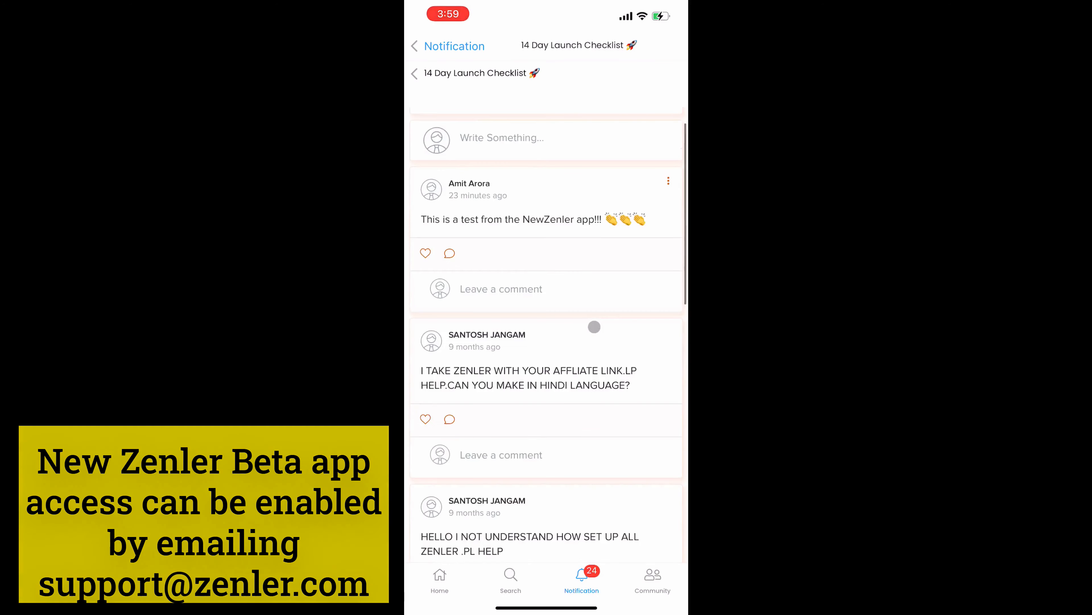
- Open the Site Wide Community of the getnzlr site
{"action": "left_click", "coordinate": [653, 586]}
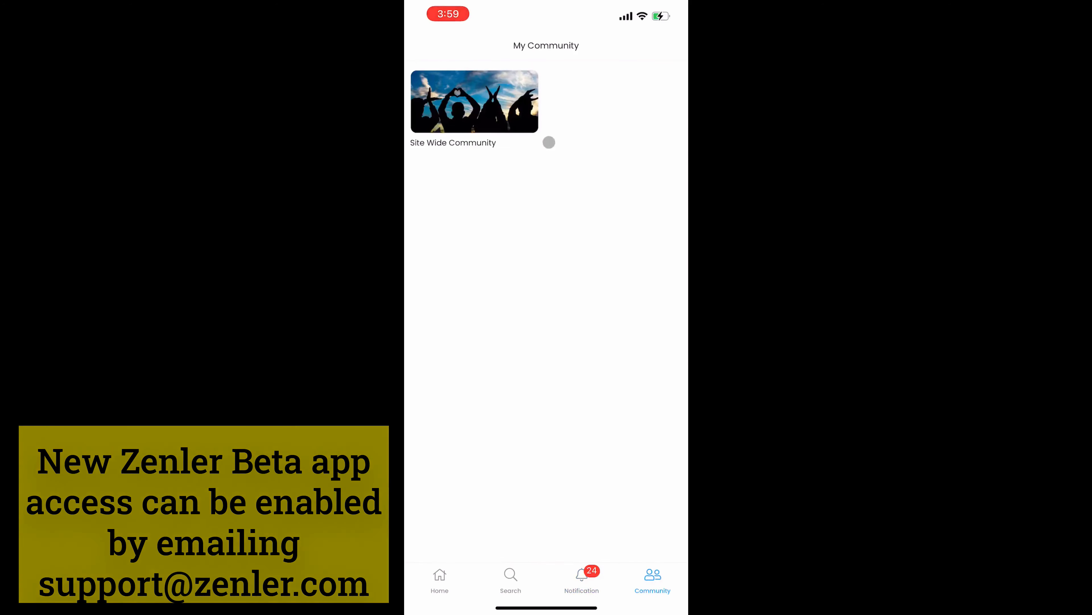
{"action": "left_click", "coordinate": [507, 84]}
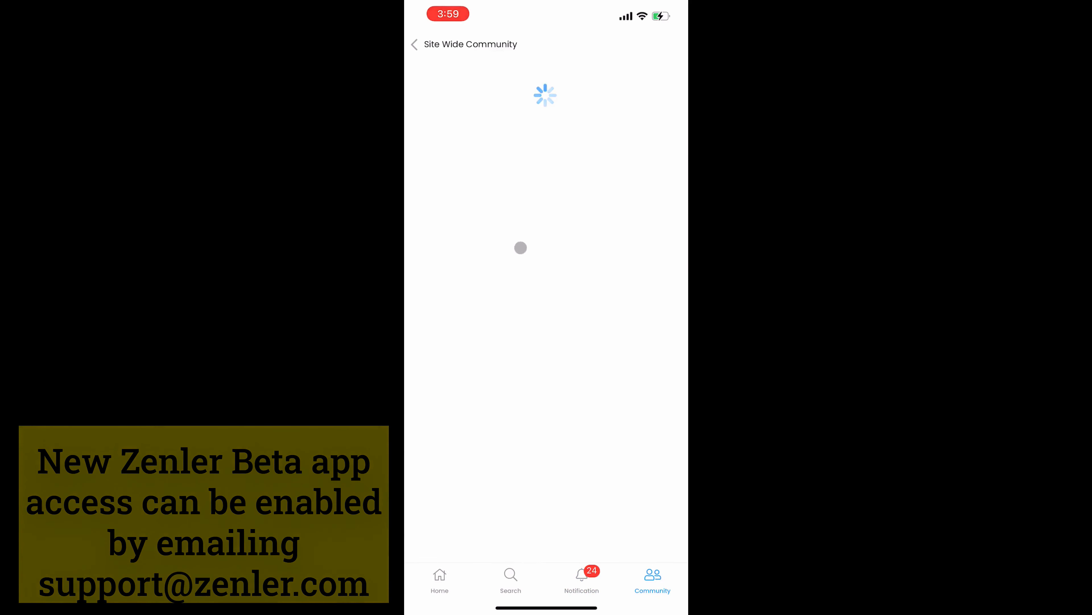